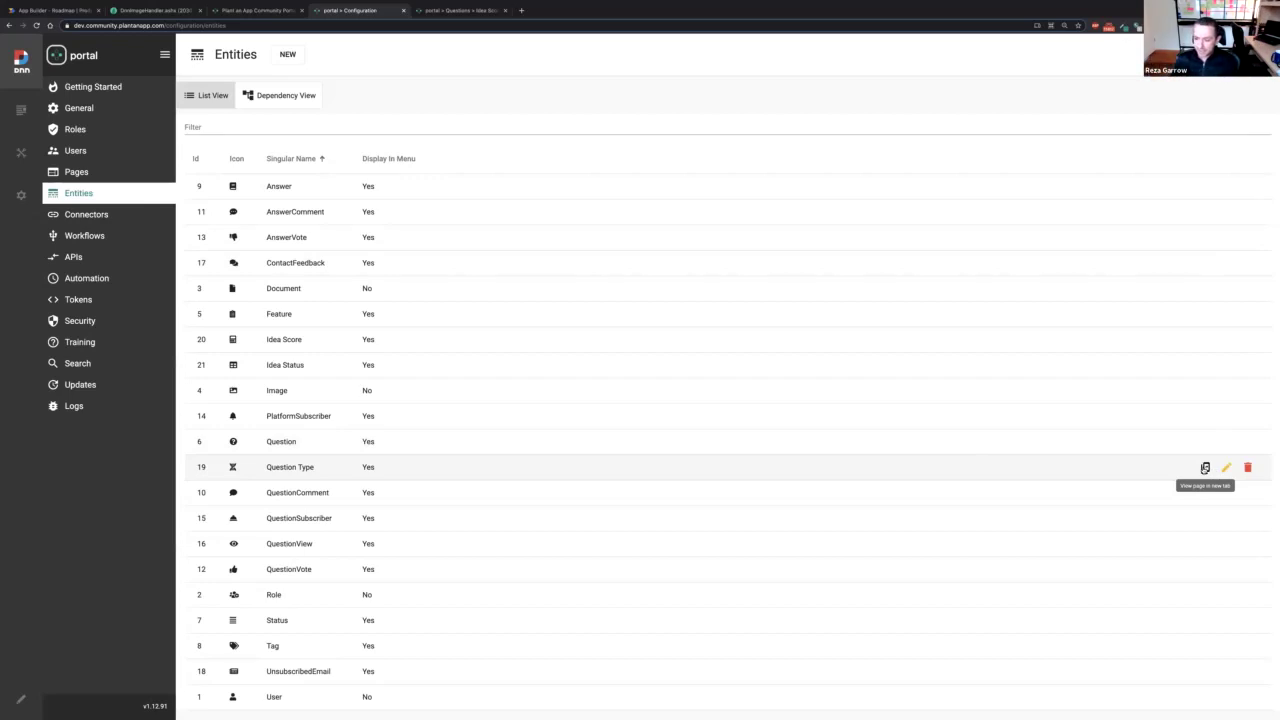
# - View the Question Type entity's records page in a new tab, then return to the Entities configuration
pyautogui.click(1206, 468)
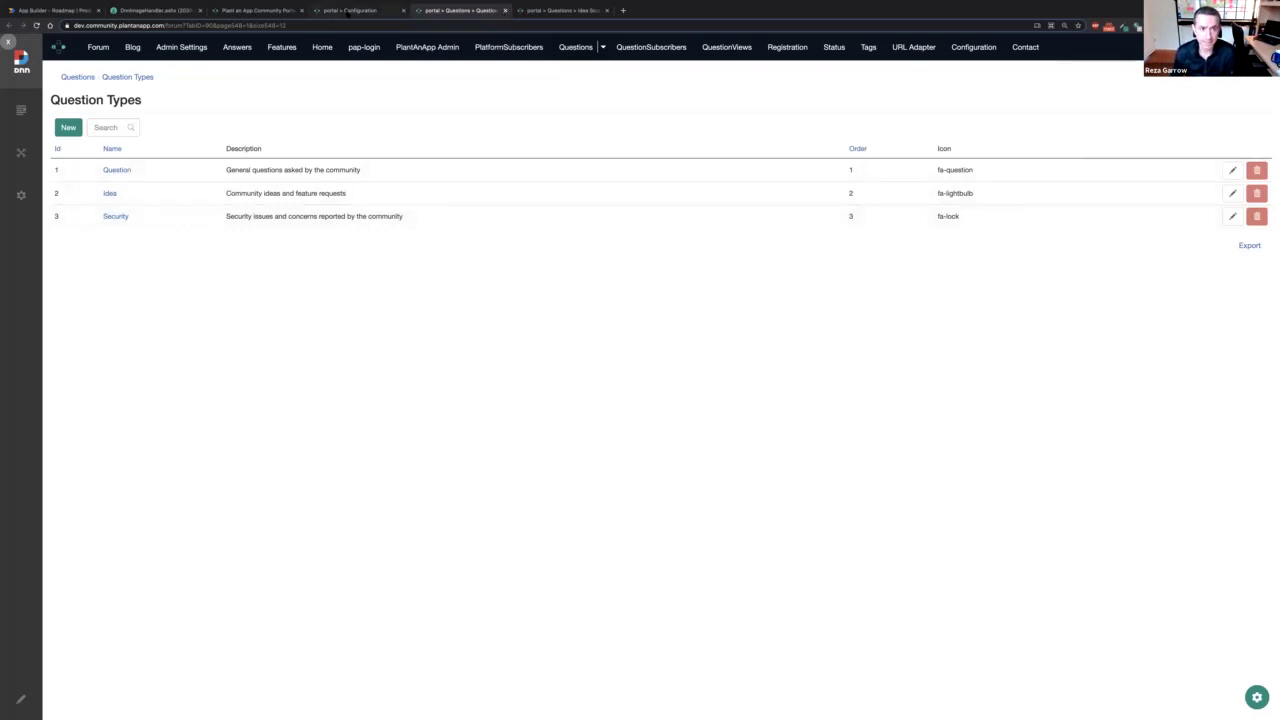
pyautogui.click(347, 12)
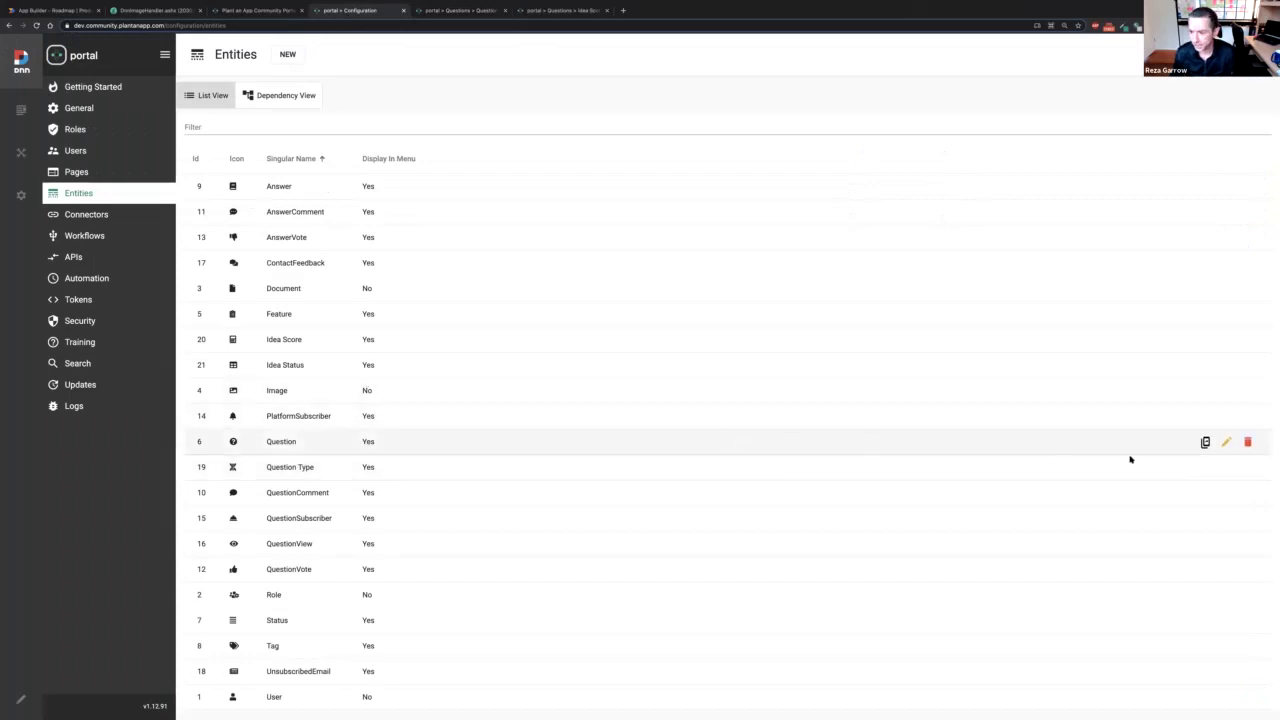
# - Open the Question entity's properties, review its custom properties including Type, and return to the entities list
pyautogui.click(1226, 441)
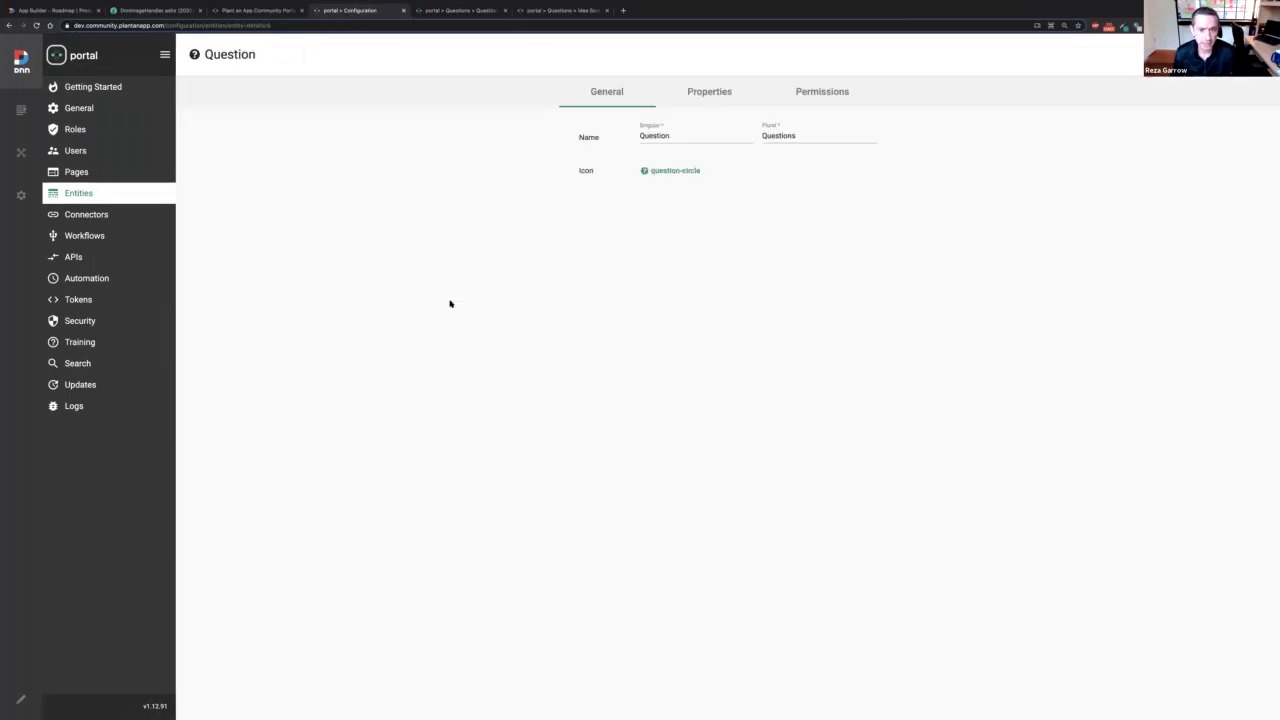
pyautogui.click(712, 94)
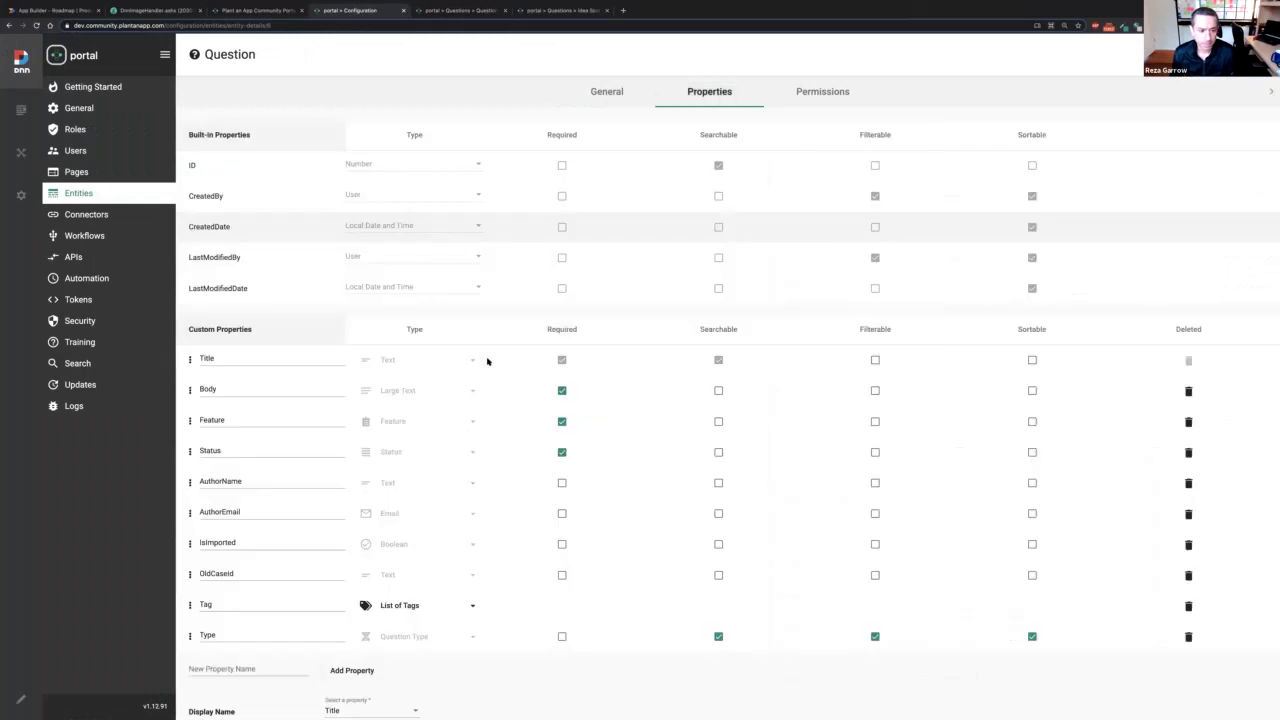
pyautogui.scroll(-1, 480, 362)
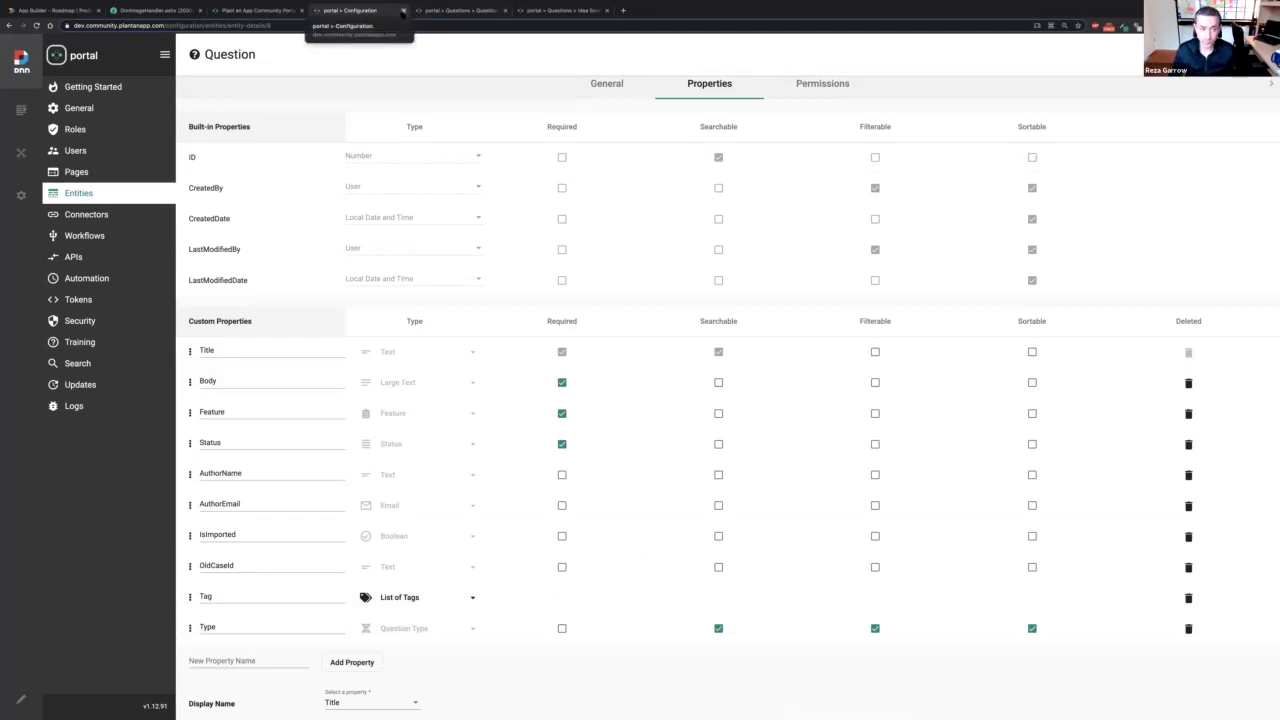
pyautogui.click(86, 198)
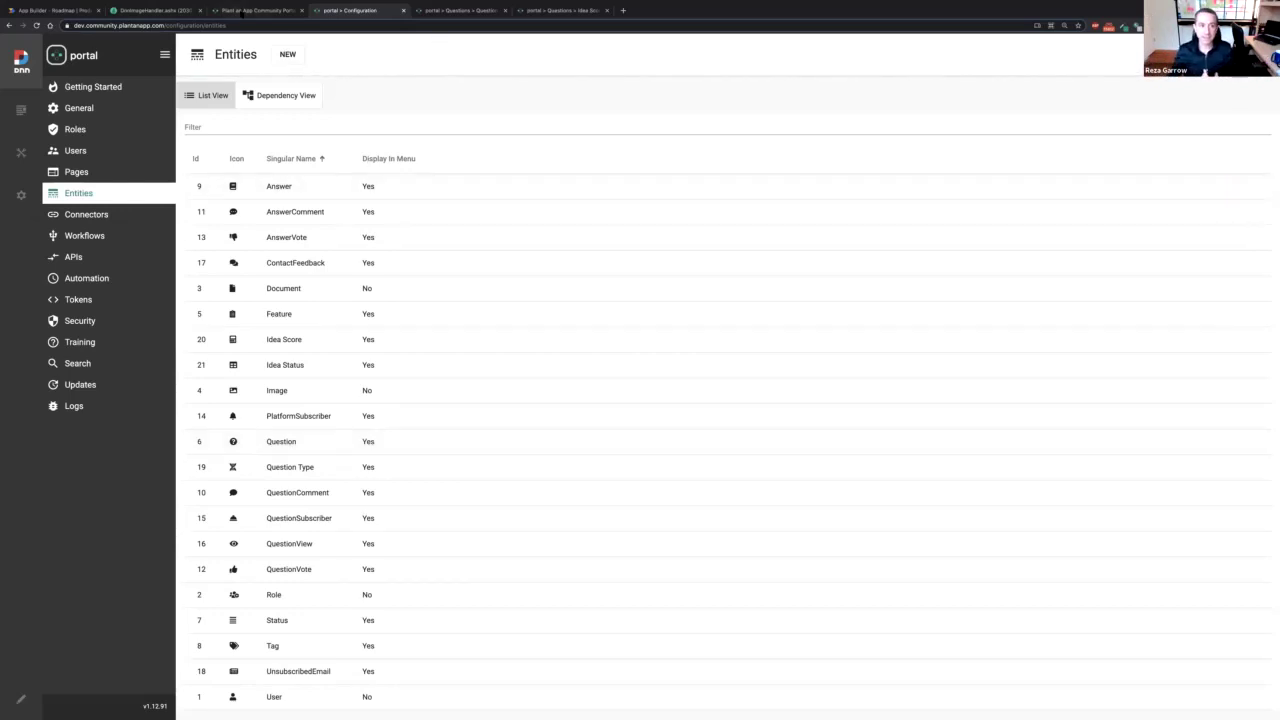
# - Switch to the Community Portal forum page, reload it and put the page in edit mode
pyautogui.click(241, 13)
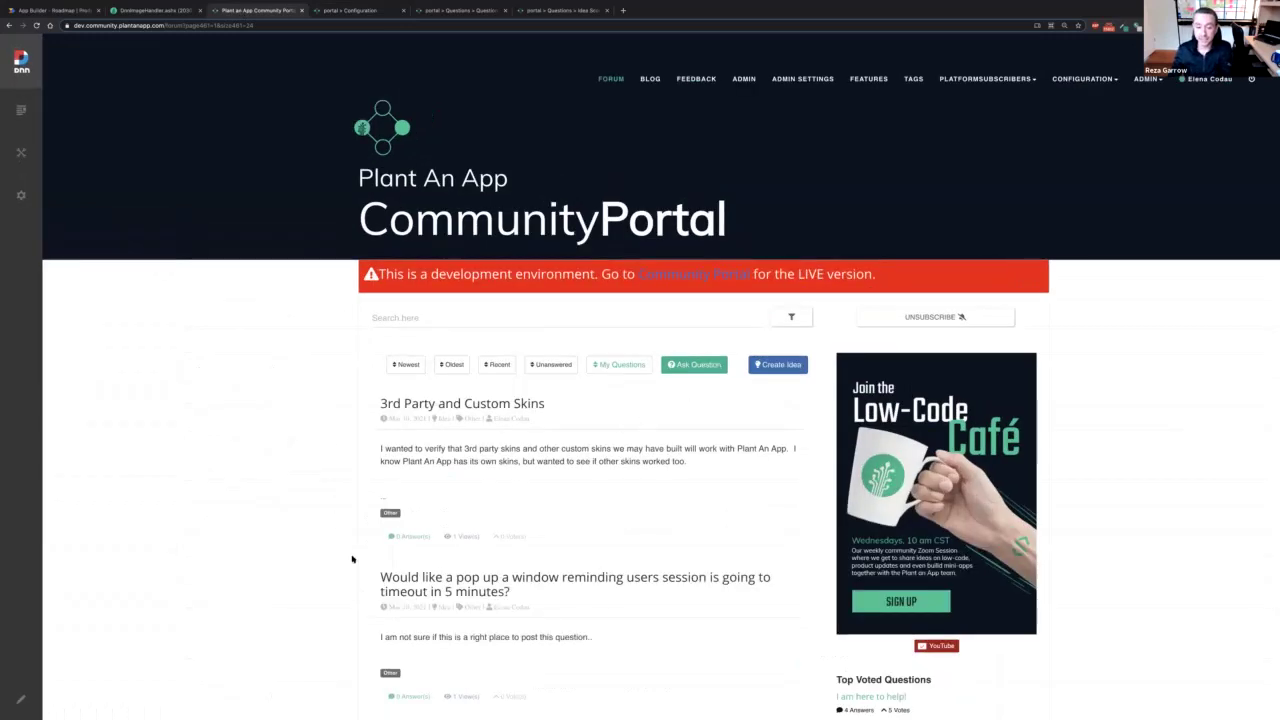
pyautogui.scroll(-2, 613, 610)
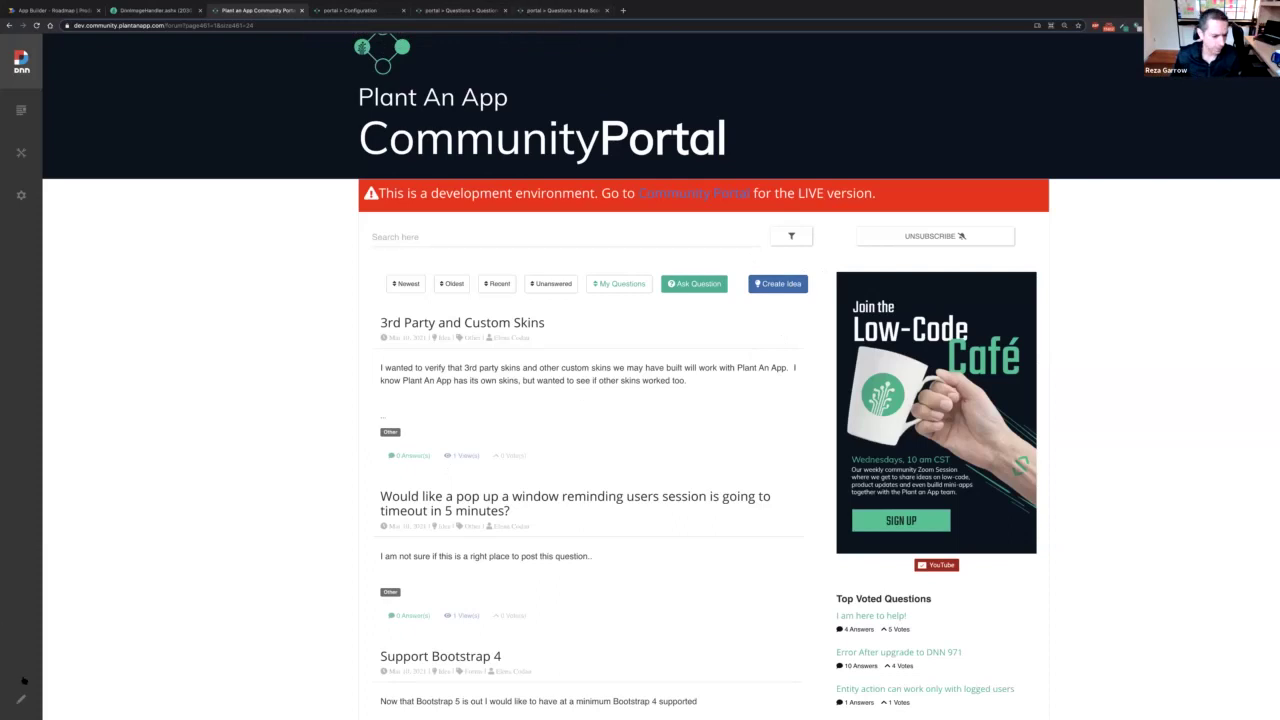
pyautogui.hotkey('ctrl', 'r')
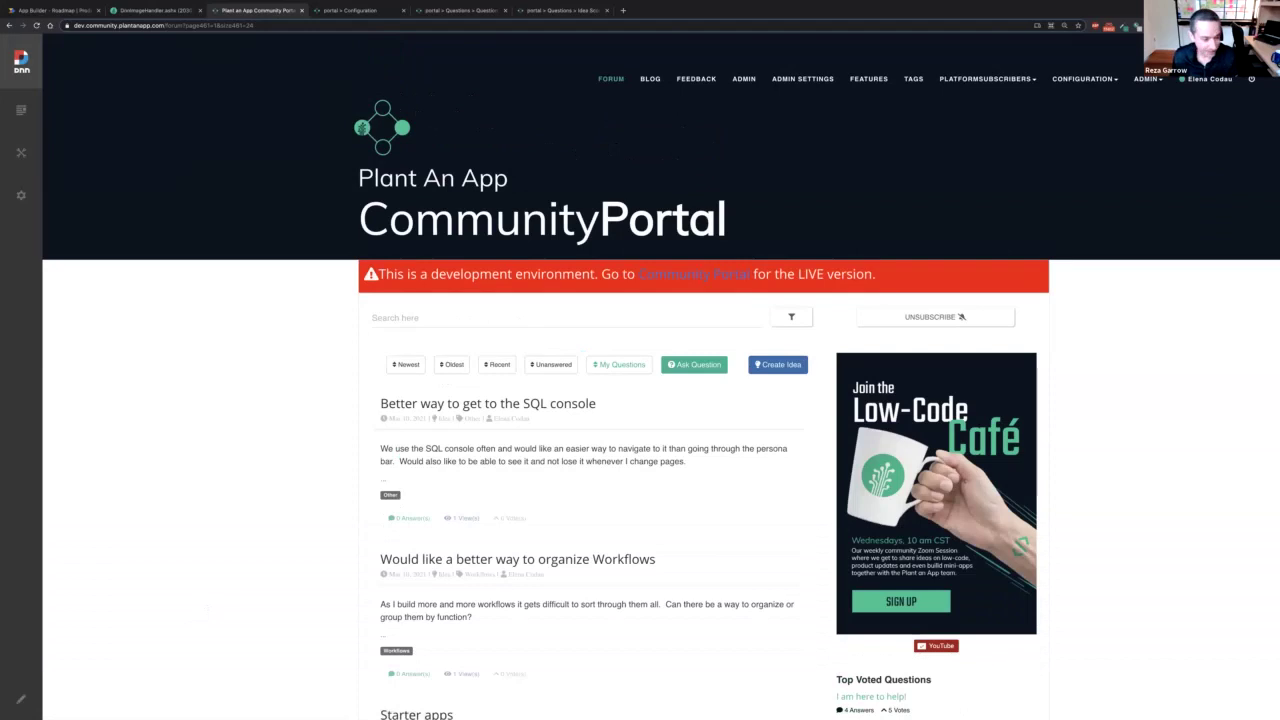
pyautogui.hotkey('ctrl', 'r')
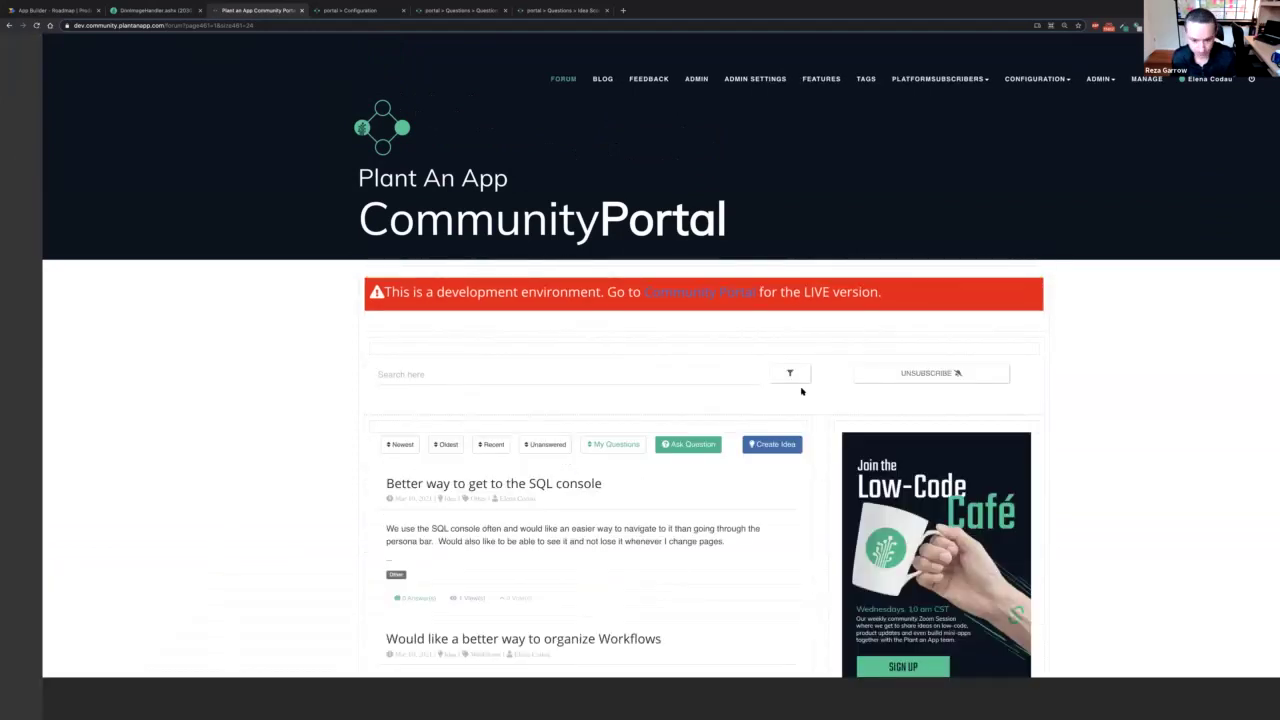
# - Open the Questions module's full-screen Manage Grid page in a new tab and switch to it
pyautogui.moveTo(783, 427)
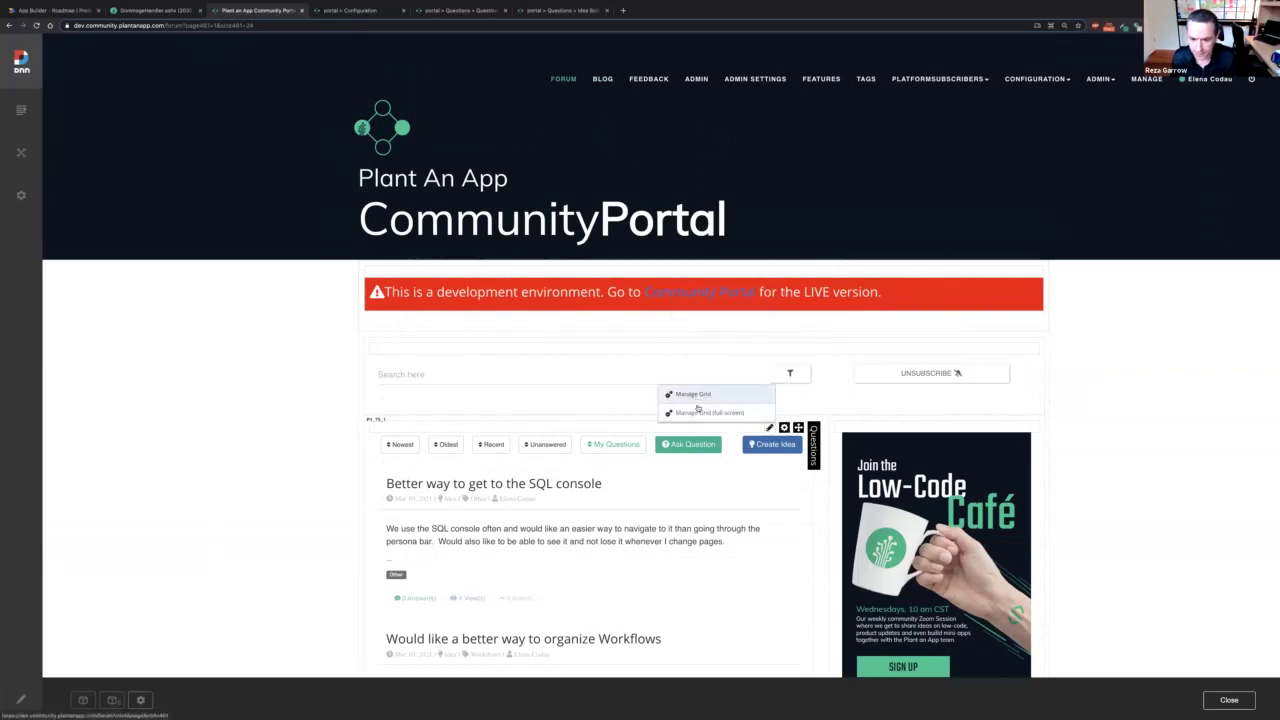
pyautogui.rightClick(699, 412)
pyautogui.click(737, 418)
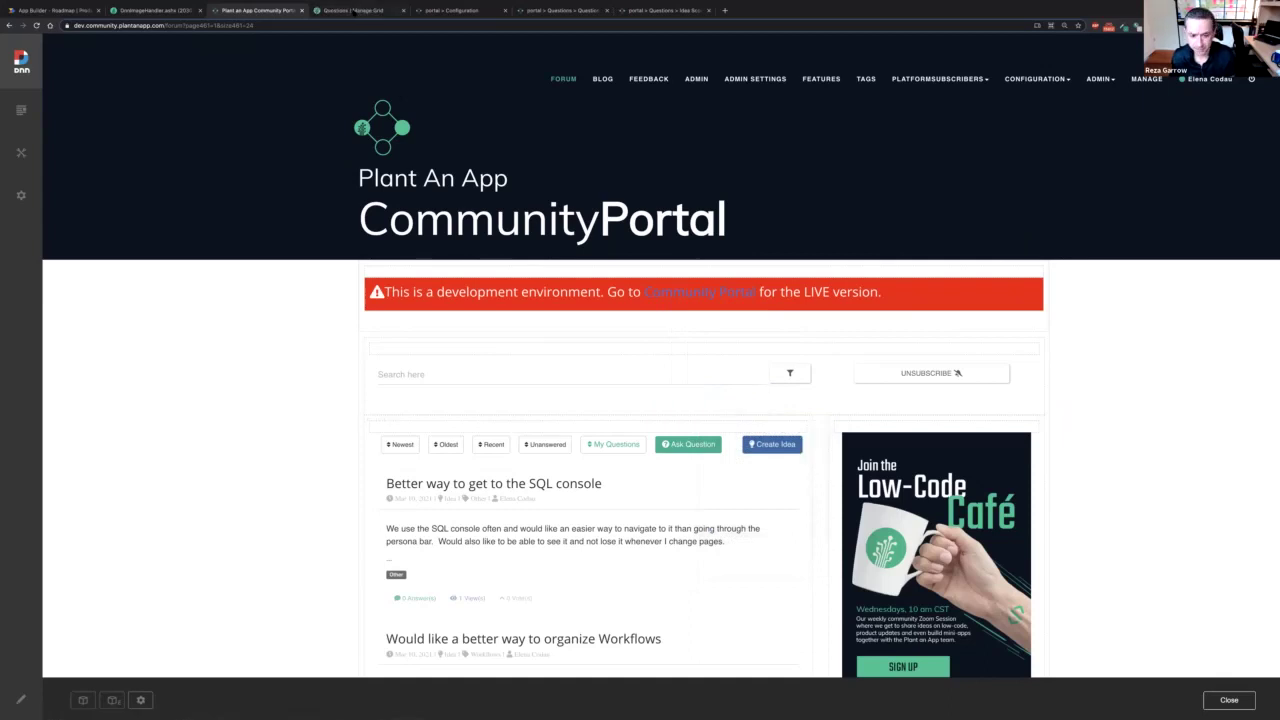
pyautogui.click(353, 10)
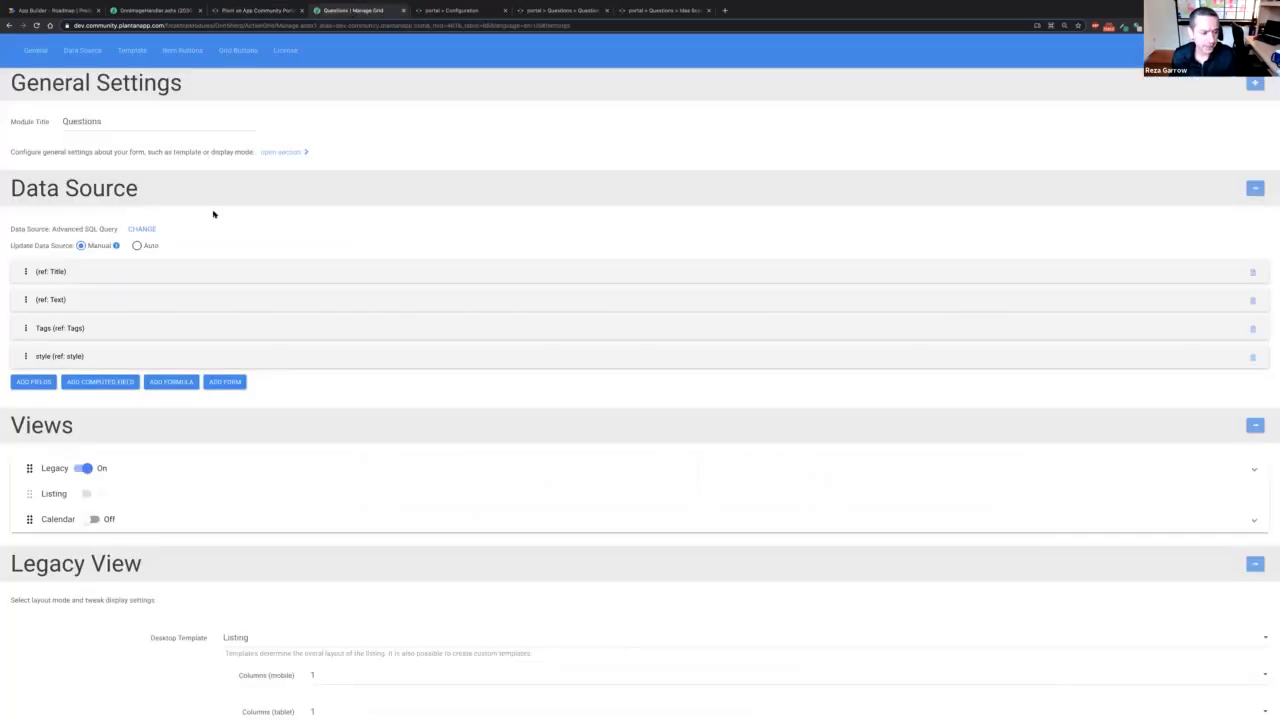
# - Open the grid's Advanced SQL Query data source and review the query that retrieves the questions
pyautogui.click(157, 245)
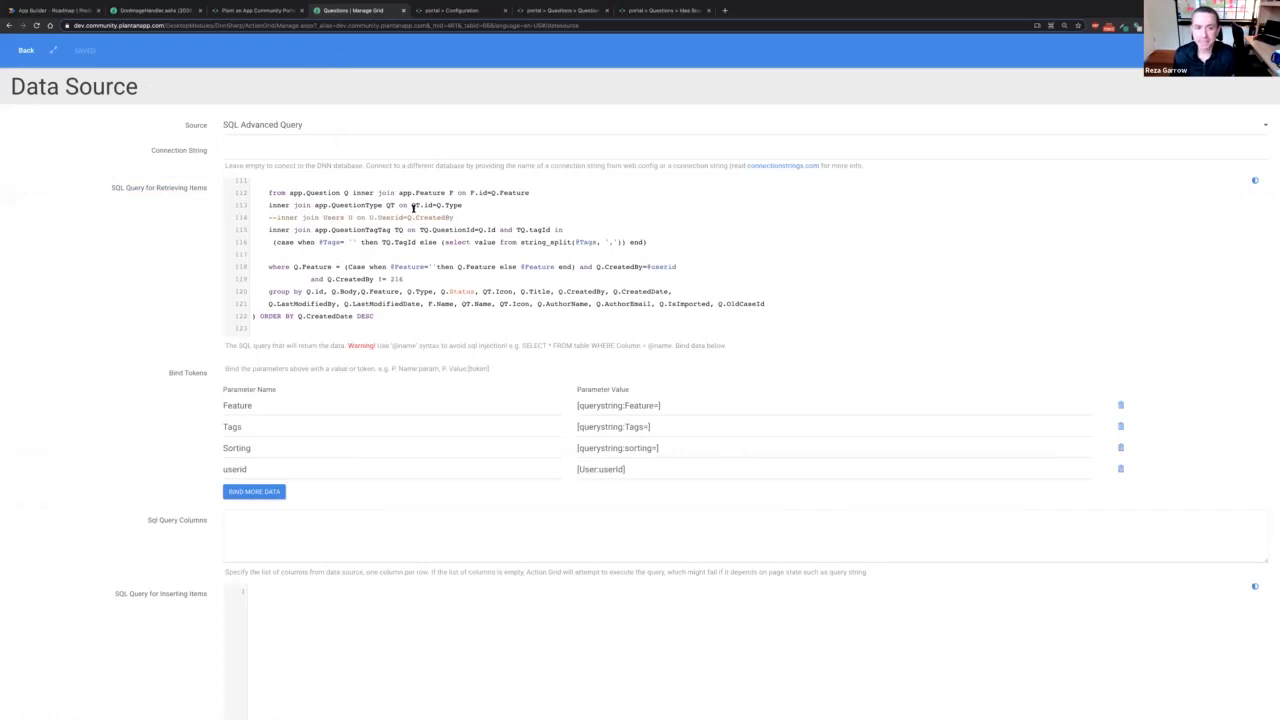
pyautogui.scroll(2, 484, 290)
pyautogui.scroll(3, 484, 290)
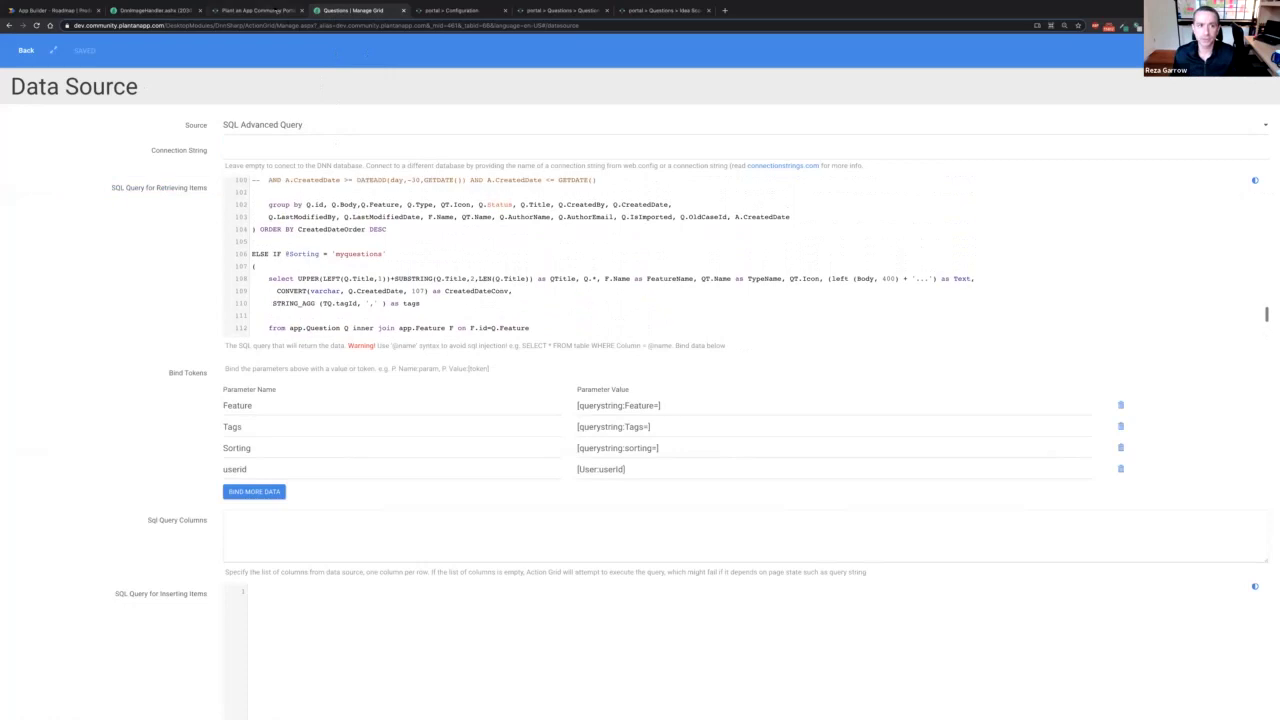
# - Return to the forum page and expand the Feature and Tags filters of the question search
pyautogui.hotkey('ctrl', 'shift', 'Tab')
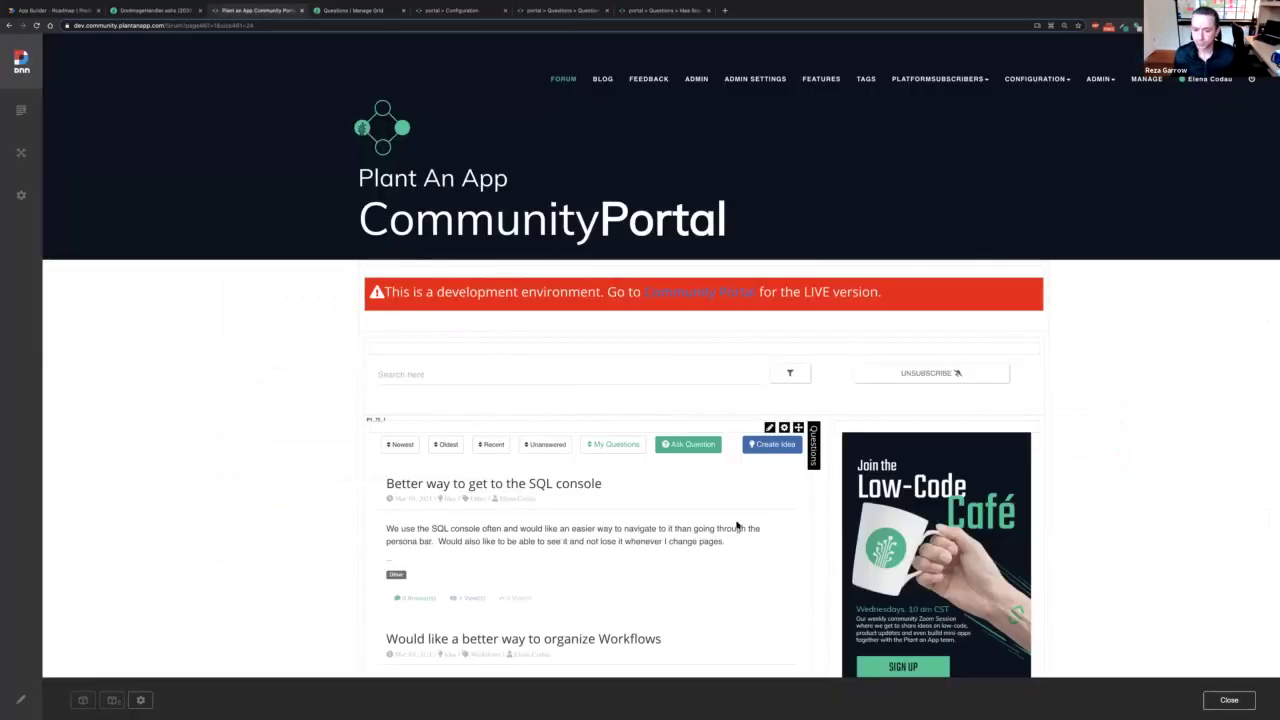
pyautogui.scroll(-2, 679, 497)
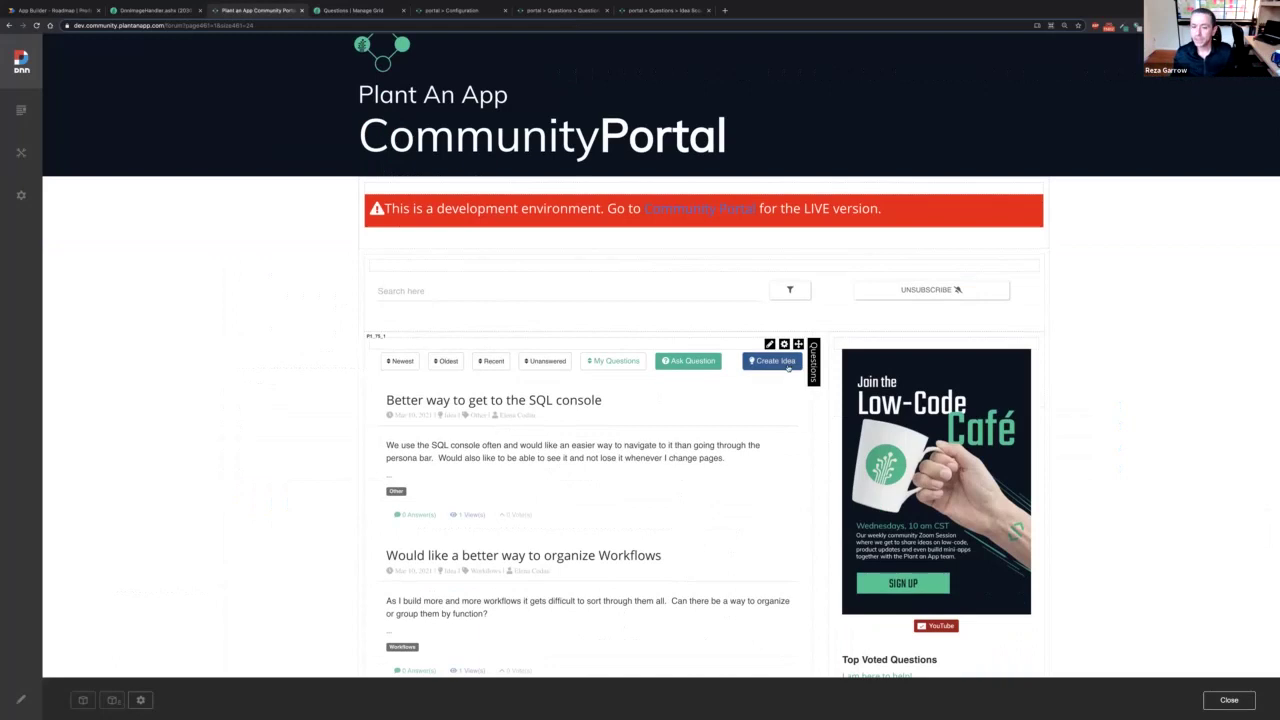
pyautogui.click(791, 291)
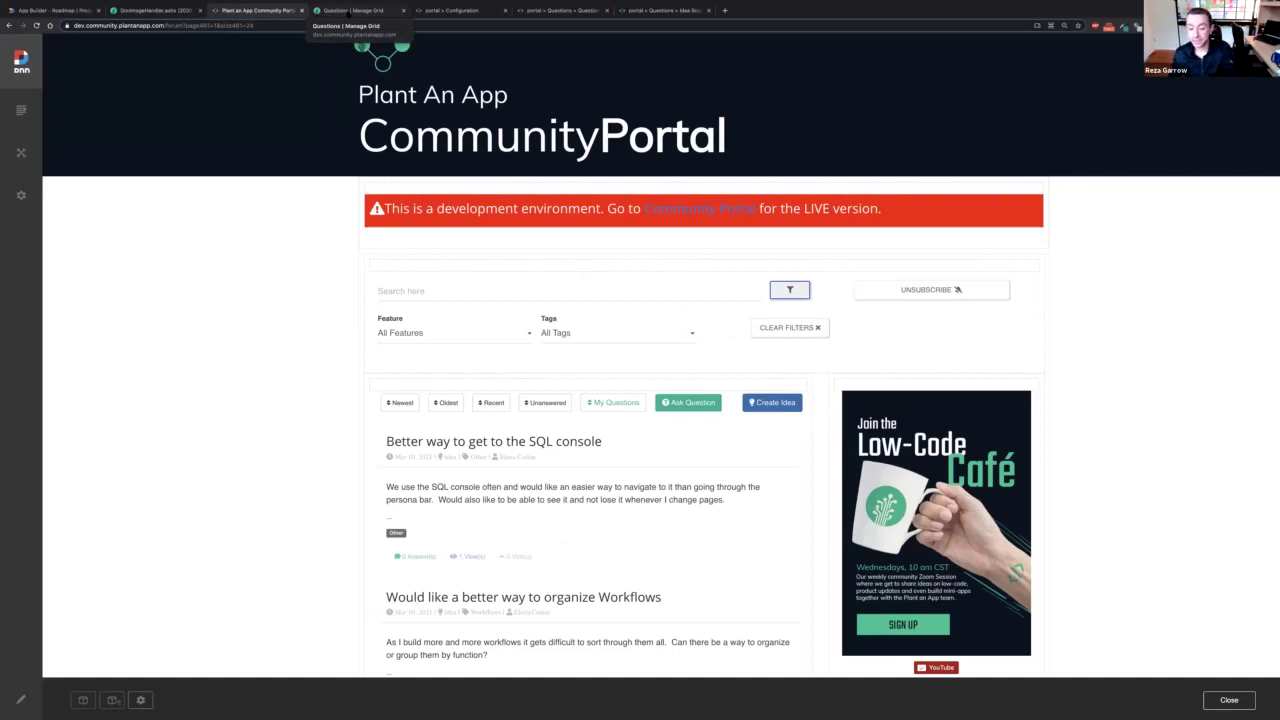
# - Look through the forum posts and compare the type label displayed under each post's title
pyautogui.doubleClick(442, 457)
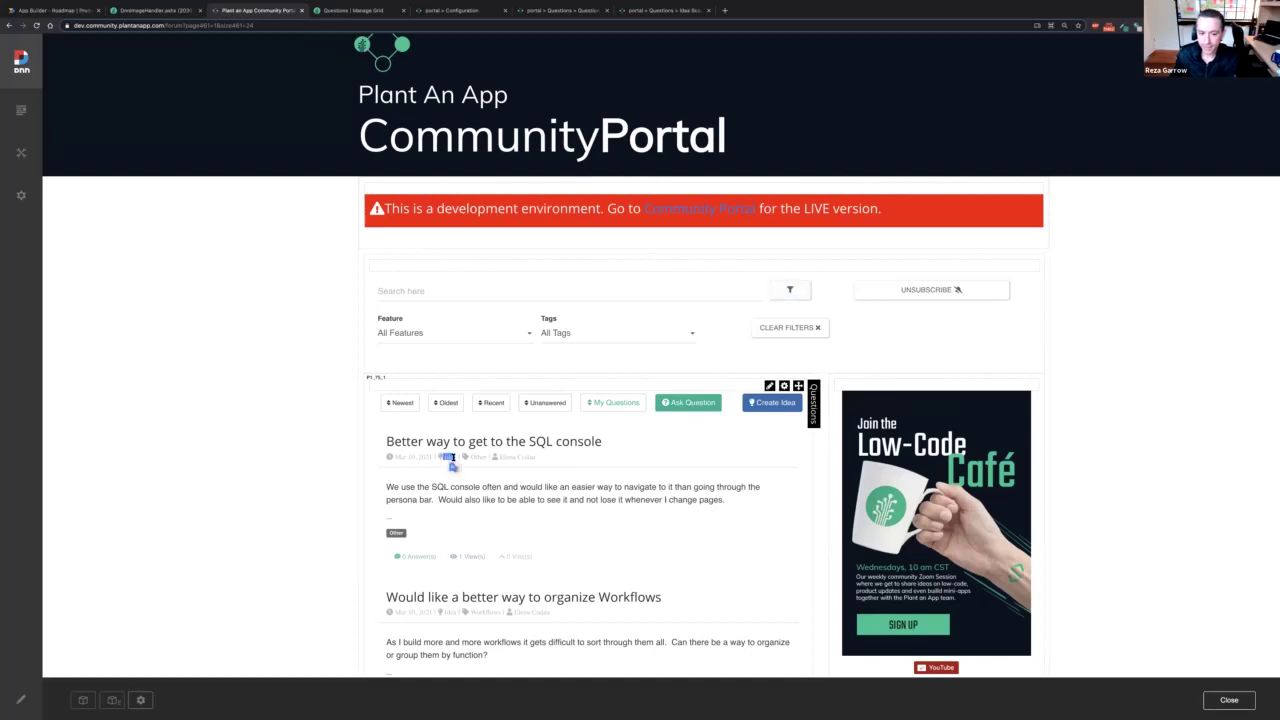
pyautogui.scroll(-2, 453, 460)
pyautogui.scroll(-10, 453, 460)
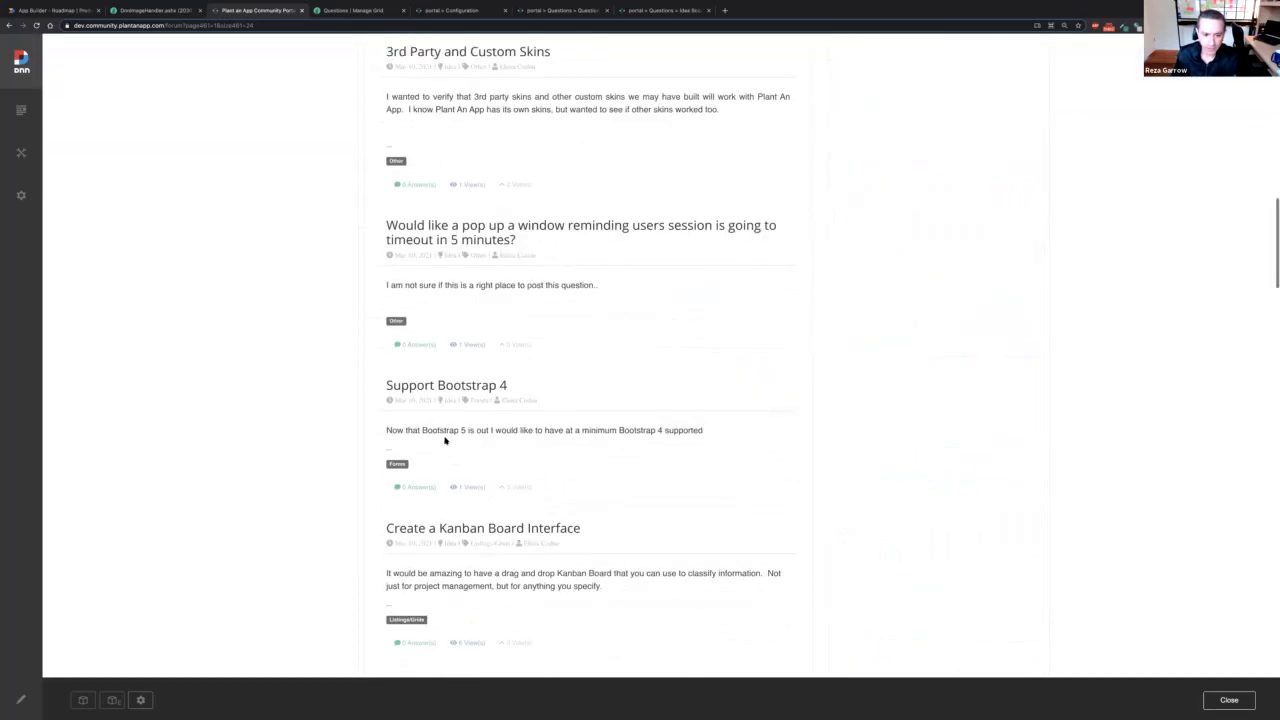
pyautogui.scroll(-1, 450, 416)
pyautogui.scroll(-5, 450, 416)
pyautogui.doubleClick(442, 497)
pyautogui.tripleClick(448, 497)
pyautogui.doubleClick(455, 497)
pyautogui.scroll(15, 453, 505)
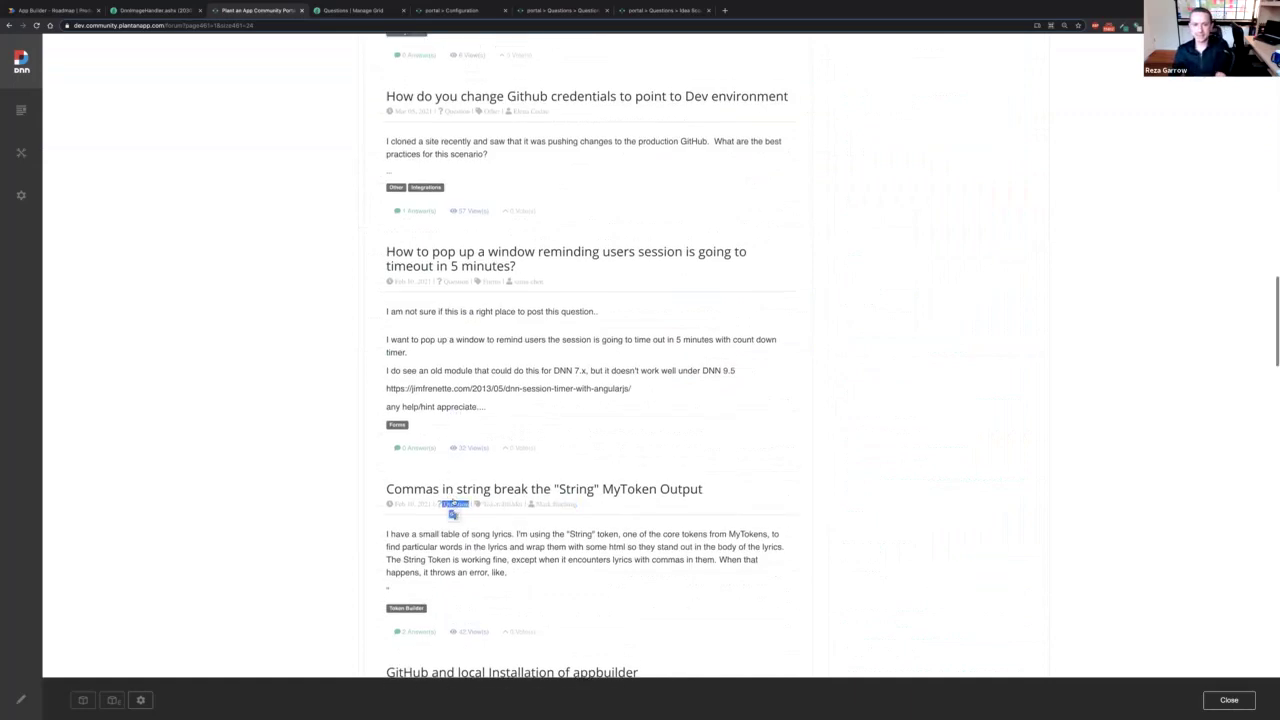
pyautogui.scroll(4, 453, 505)
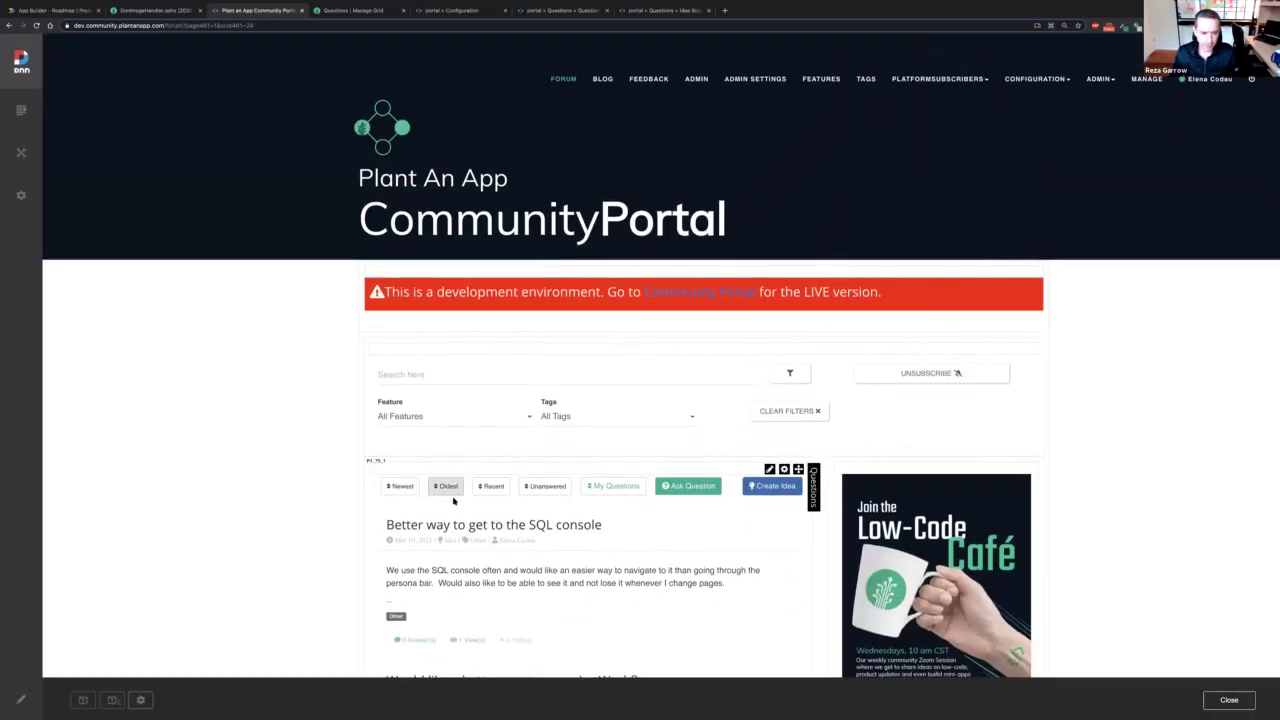
# - Open the AskQuestion module's form management in a new tab and close the Questions Manage Grid tab
pyautogui.scroll(-19, 452, 503)
pyautogui.scroll(-20, 453, 500)
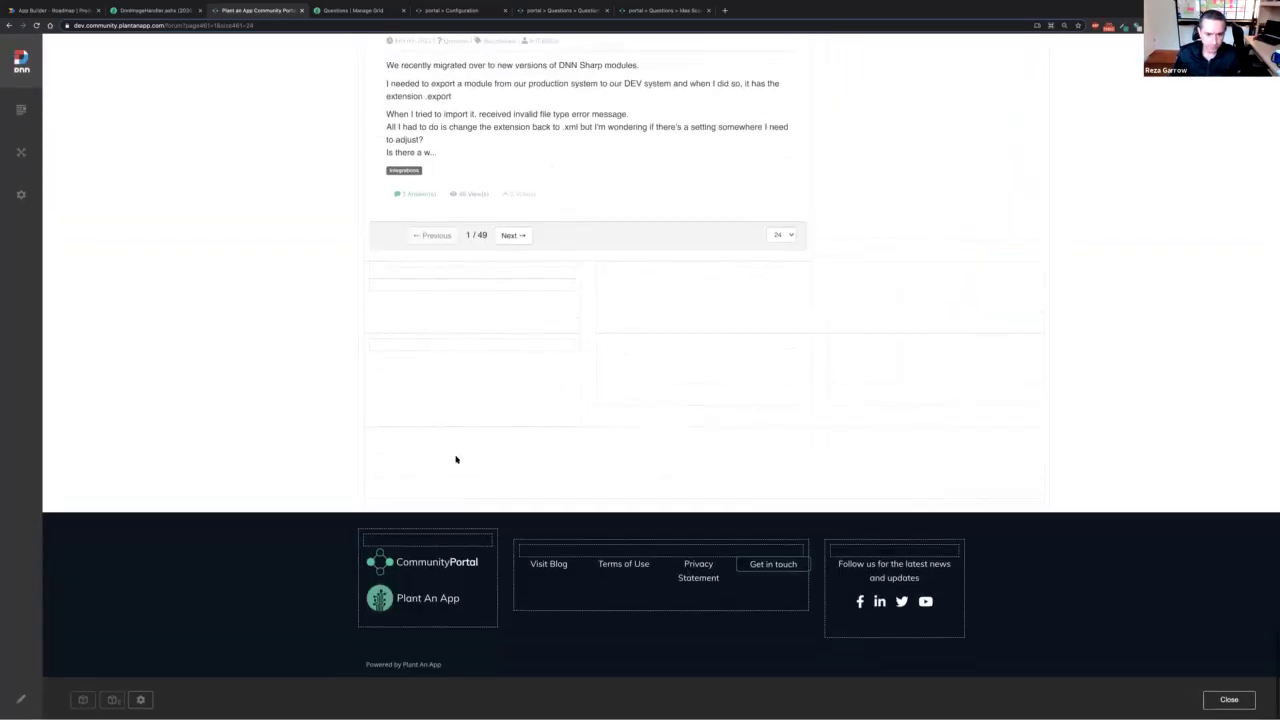
pyautogui.moveTo(374, 340)
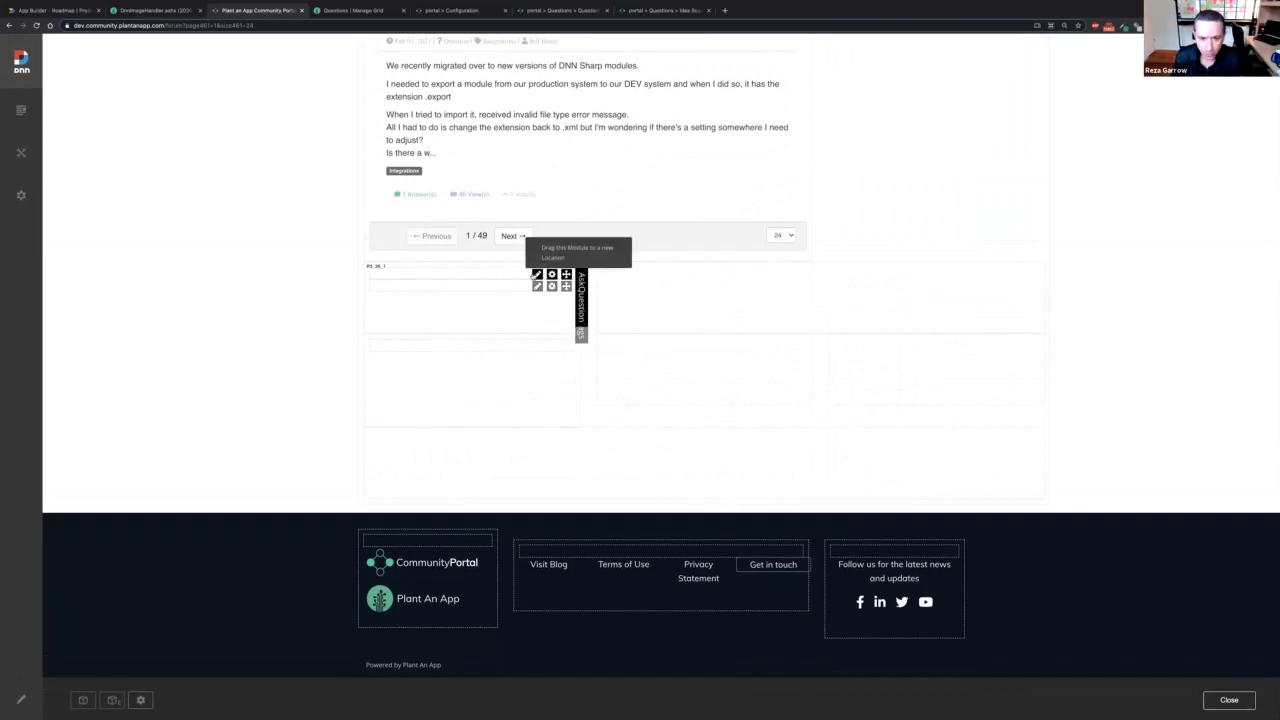
pyautogui.moveTo(549, 275)
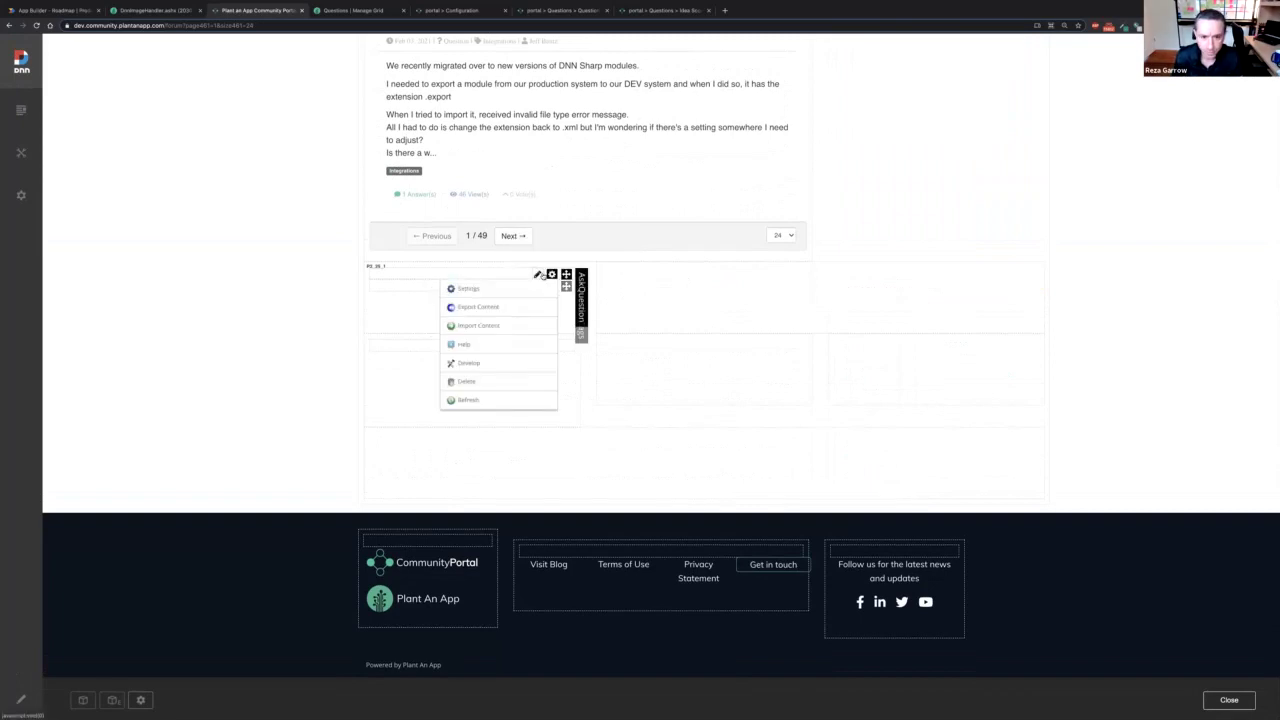
pyautogui.rightClick(505, 289)
pyautogui.click(535, 296)
pyautogui.click(403, 10)
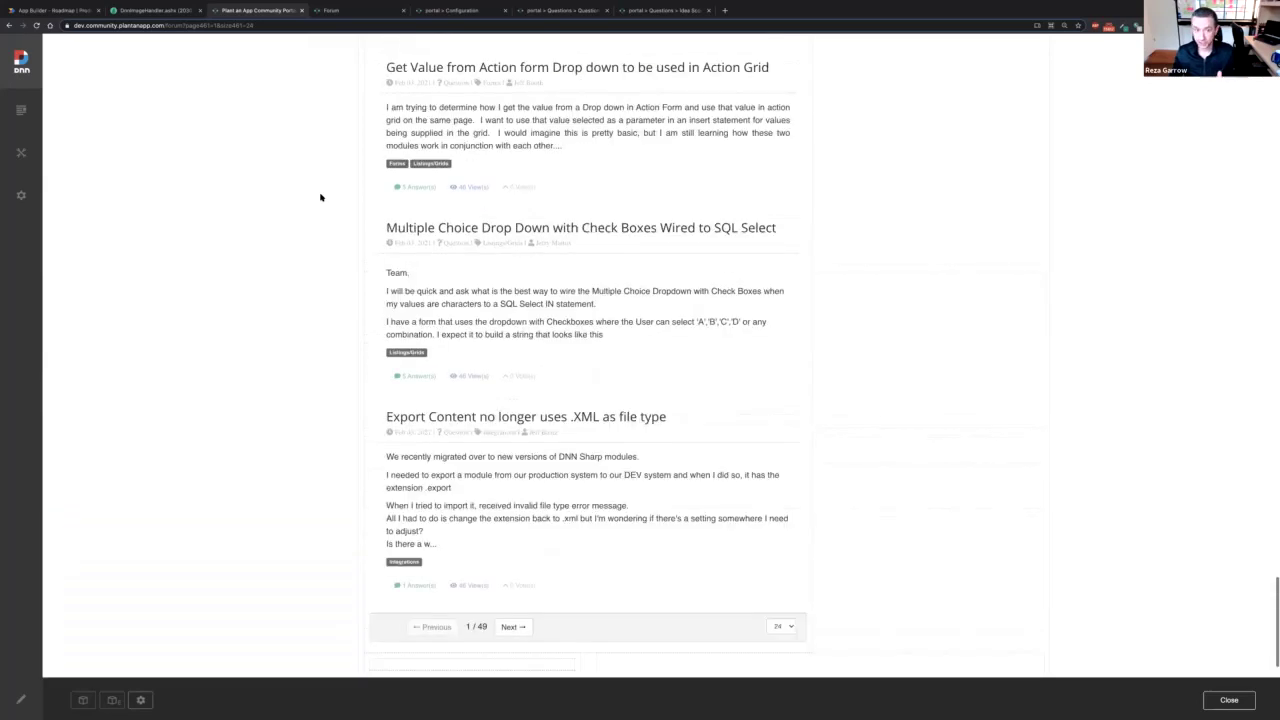
# - Switch to the AskQuestion form settings, expand the Type field and review its enable condition and SQL query data source
pyautogui.scroll(20, 321, 197)
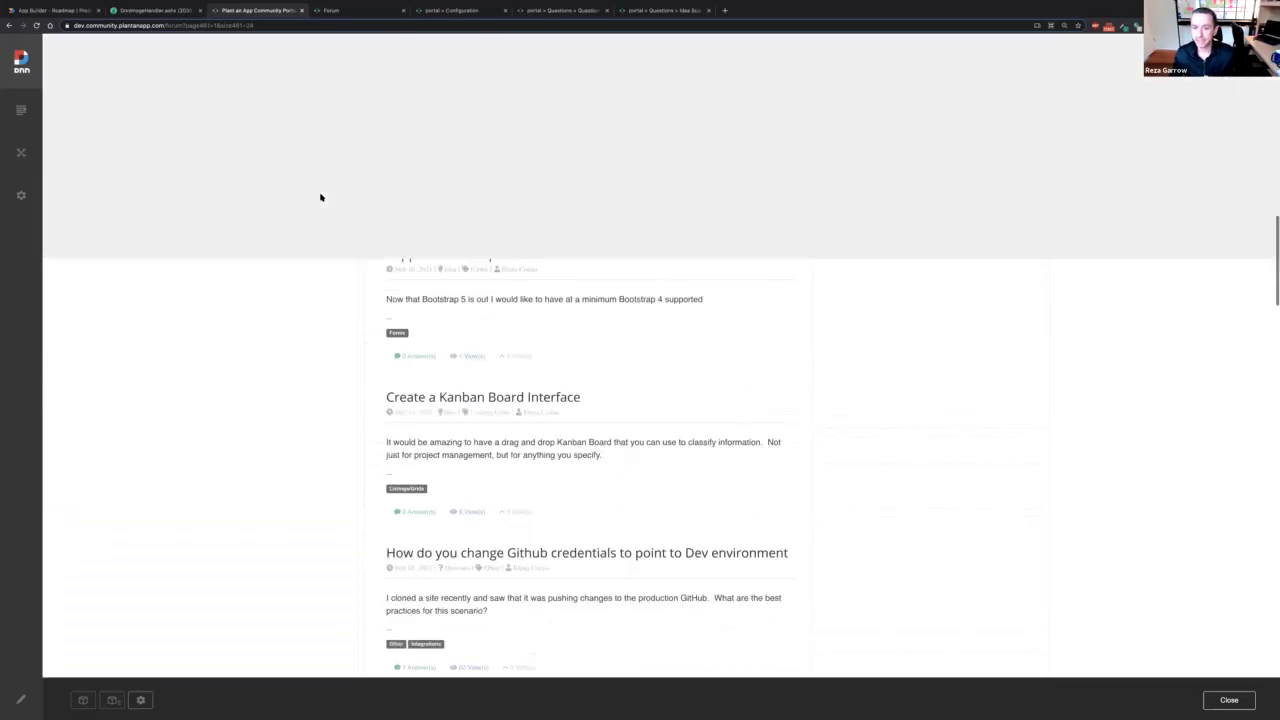
pyautogui.scroll(5, 321, 197)
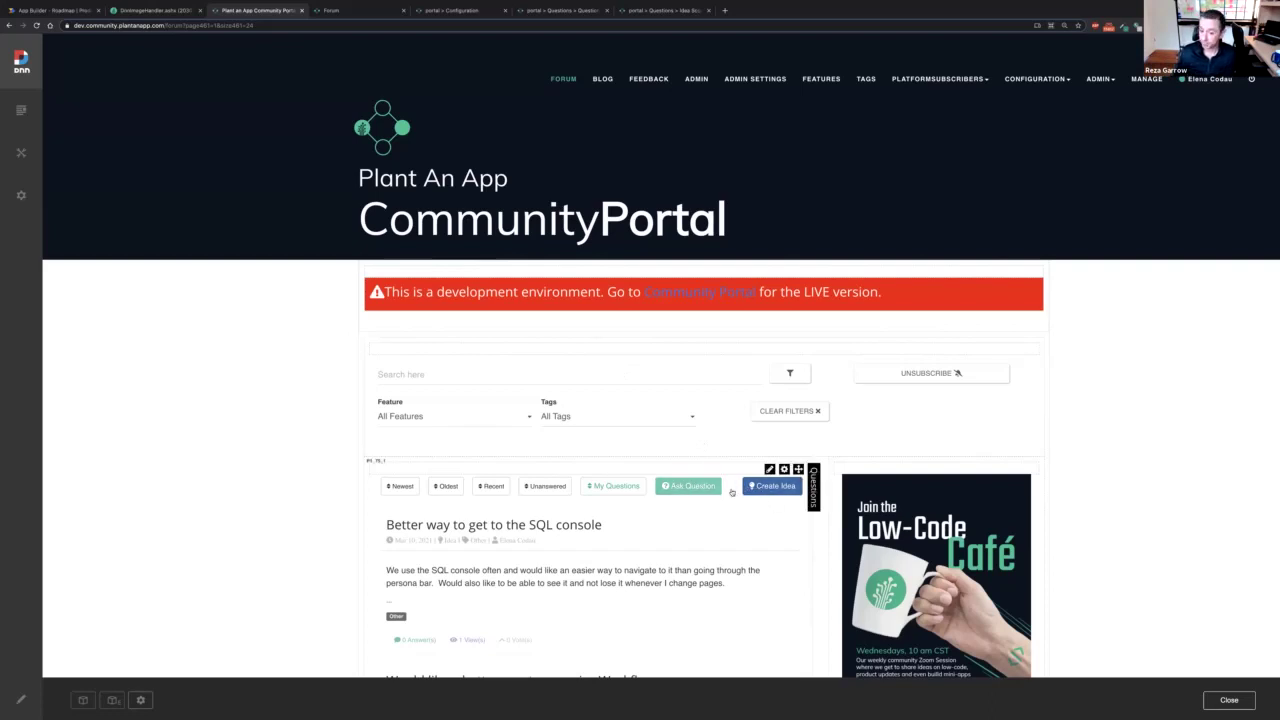
pyautogui.click(345, 13)
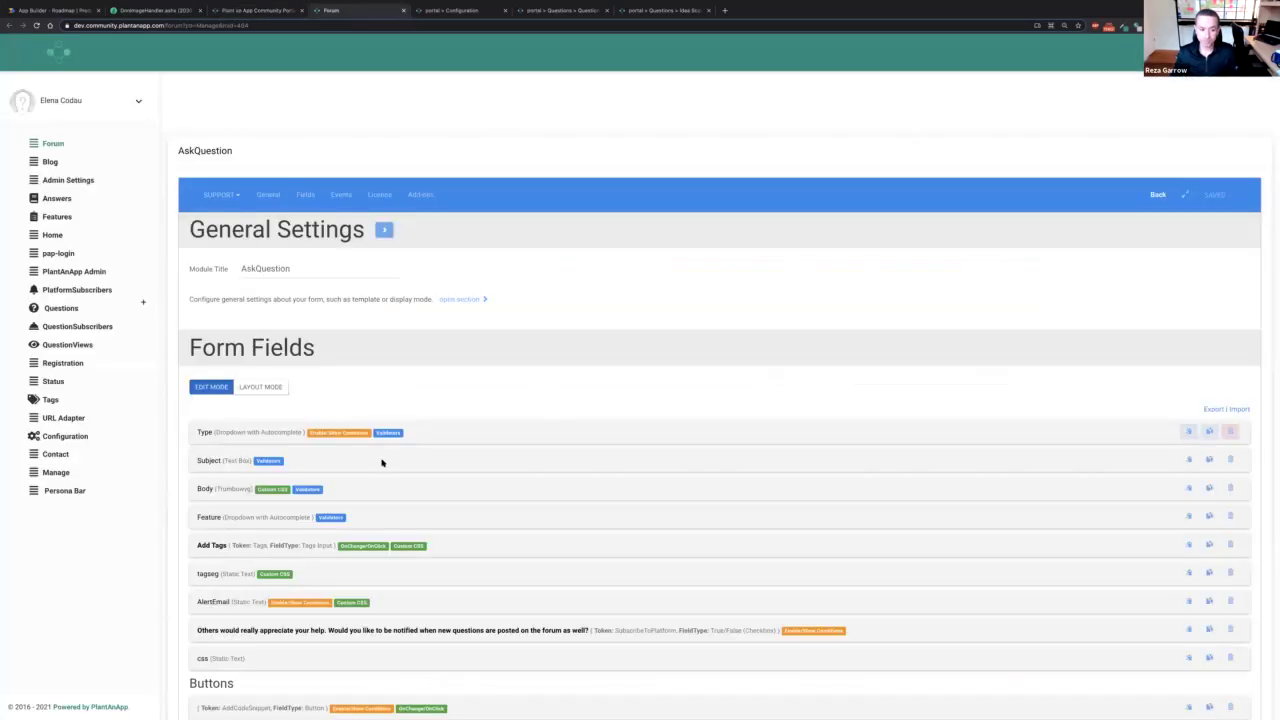
pyautogui.scroll(-3, 381, 463)
pyautogui.scroll(-1, 381, 463)
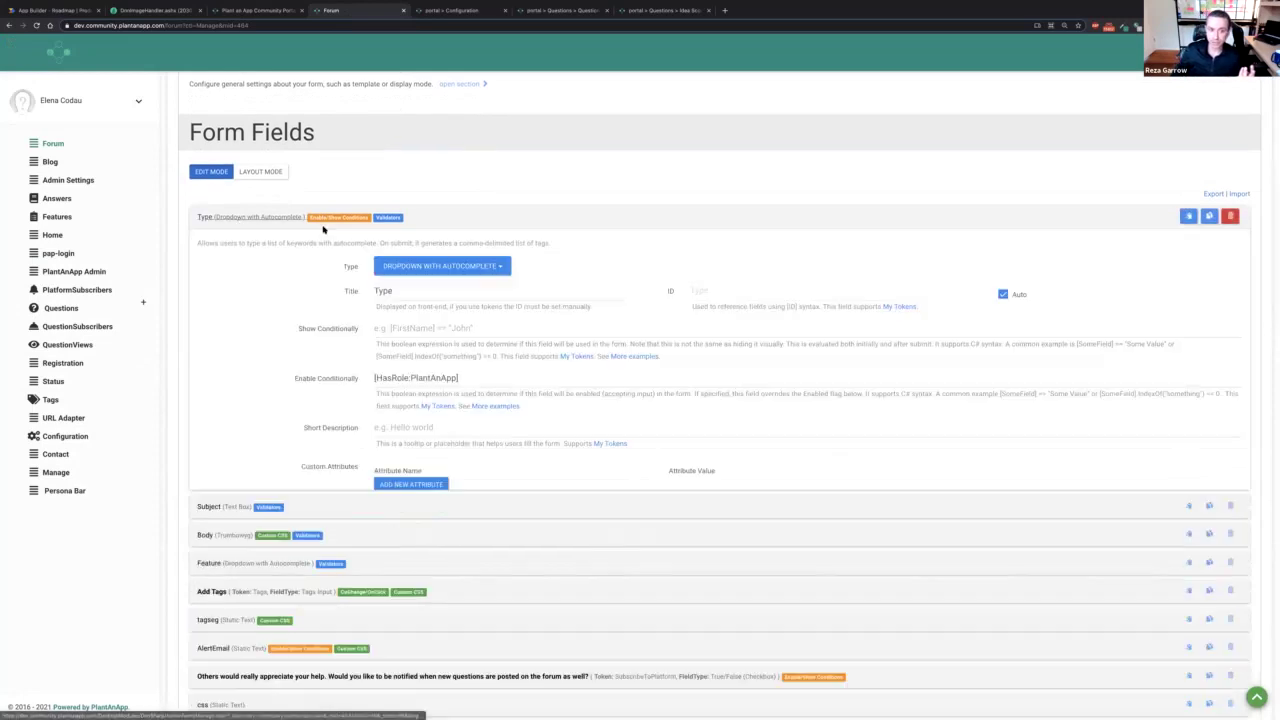
pyautogui.click(323, 224)
pyautogui.scroll(-4, 521, 443)
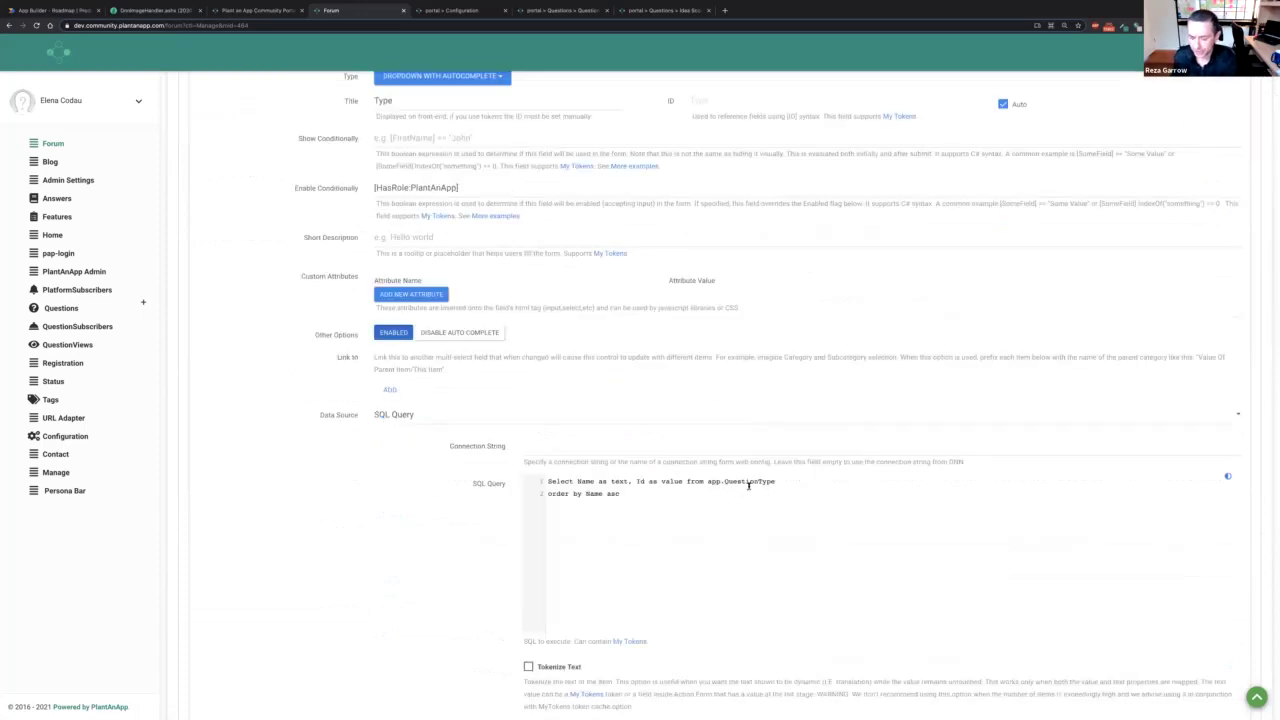
pyautogui.scroll(1, 623, 497)
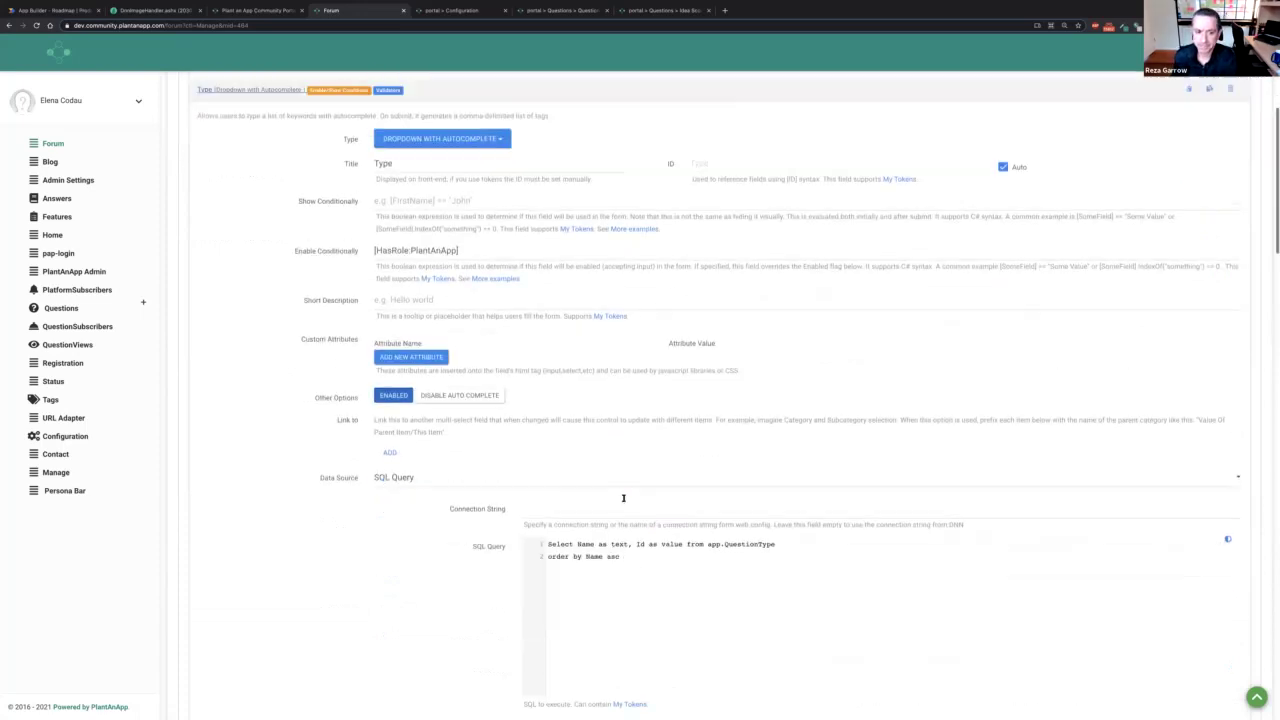
# - Find the Type field's Initially Selected token and highlight its default value
pyautogui.scroll(-8, 623, 497)
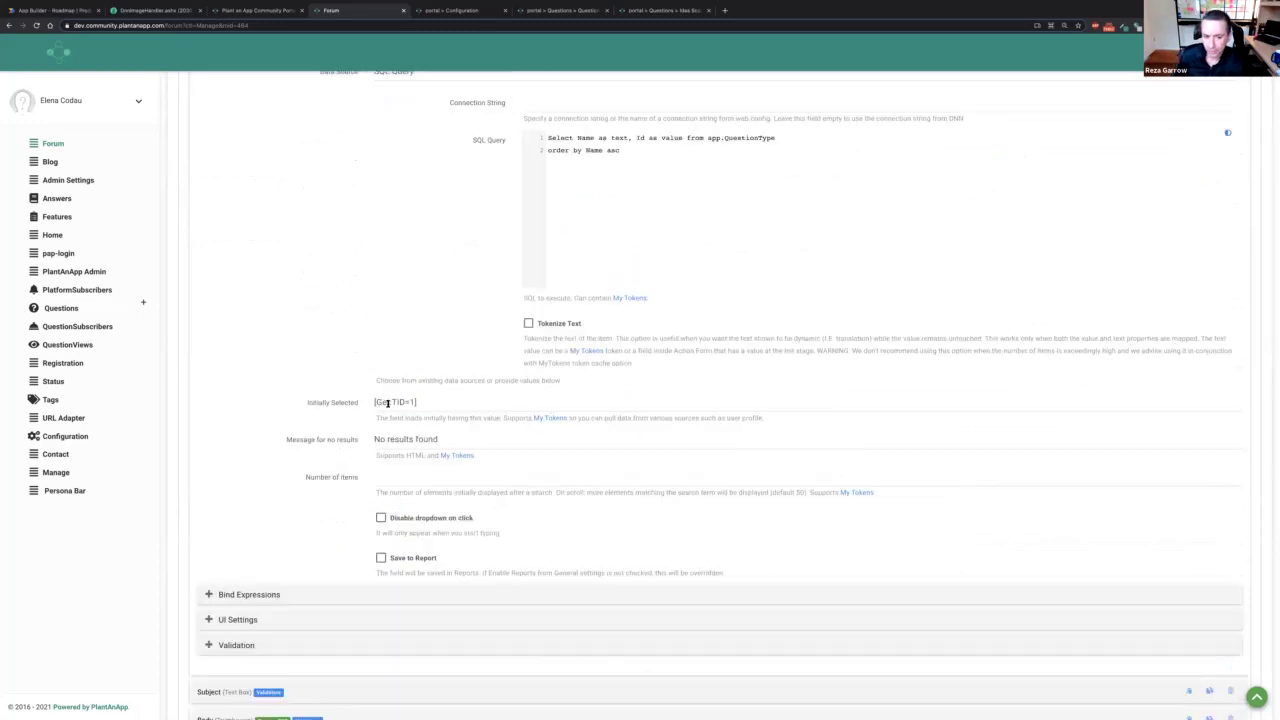
pyautogui.click(412, 401)
pyautogui.moveTo(411, 401); pyautogui.dragTo(421, 402)
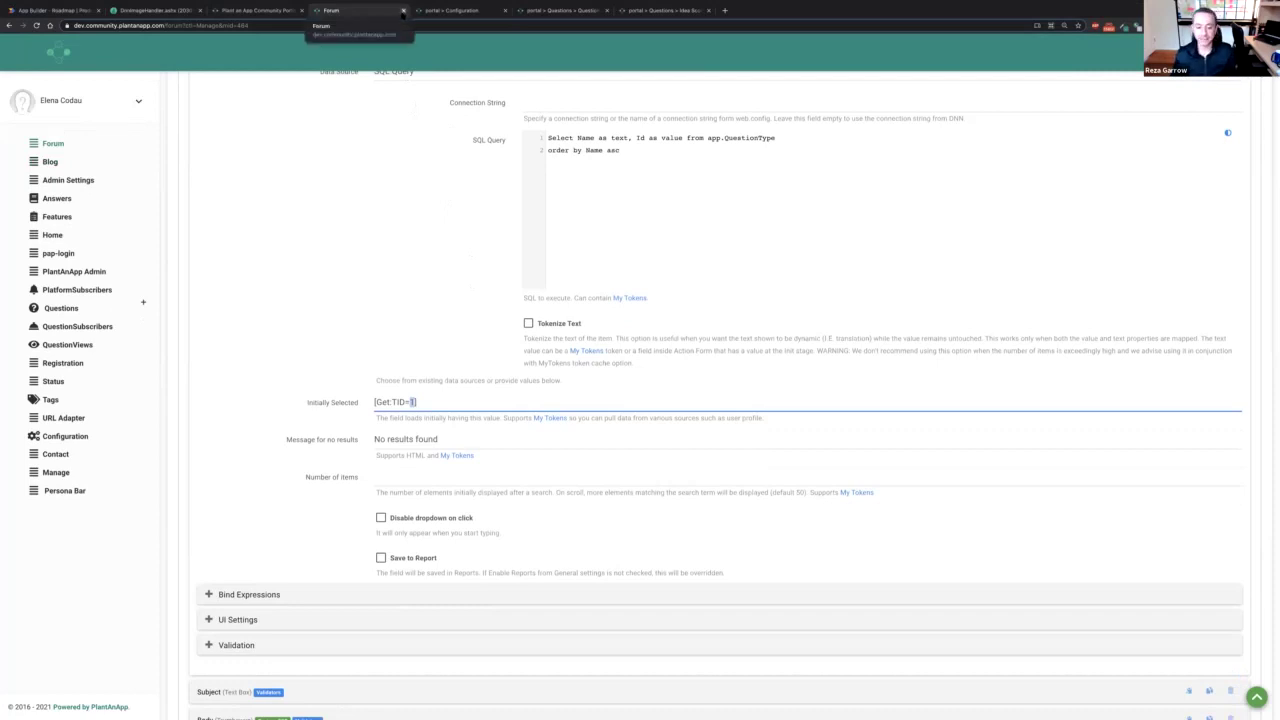
# - Expand the Submit button's settings and review the field mappings of the Create New Question action in its On Click Handler
pyautogui.scroll(-6, 366, 416)
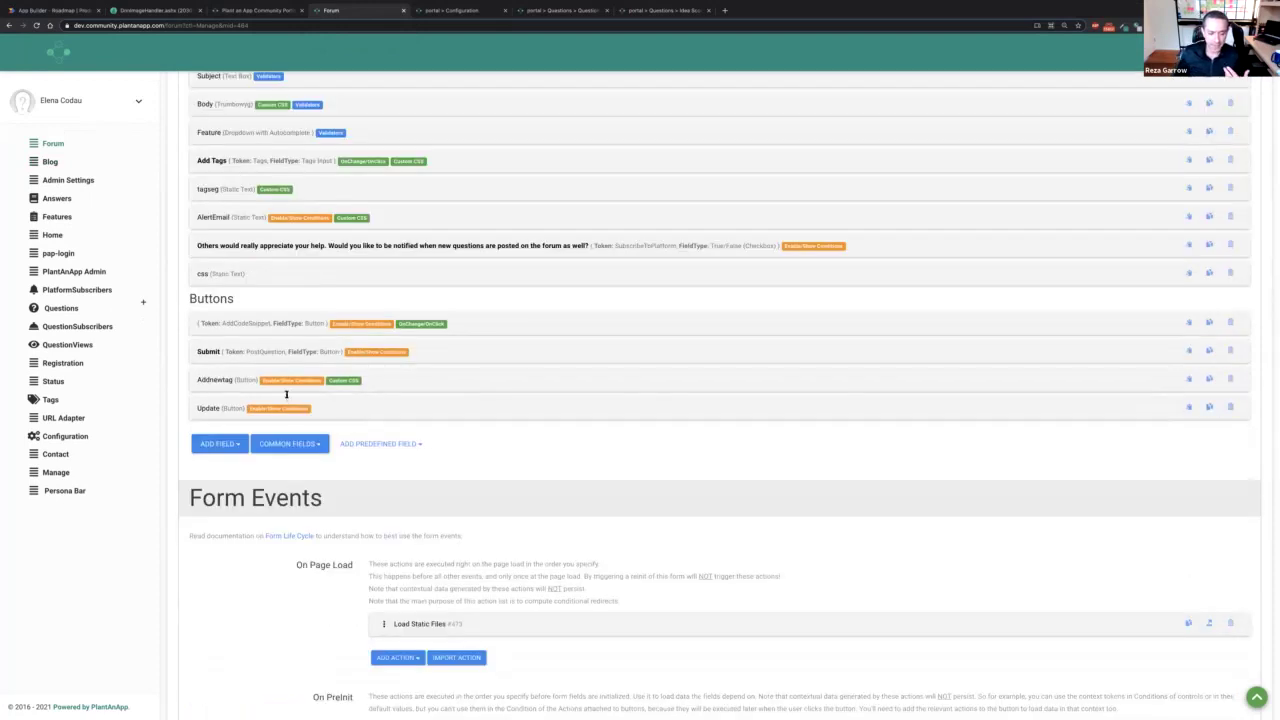
pyautogui.scroll(-1, 319, 517)
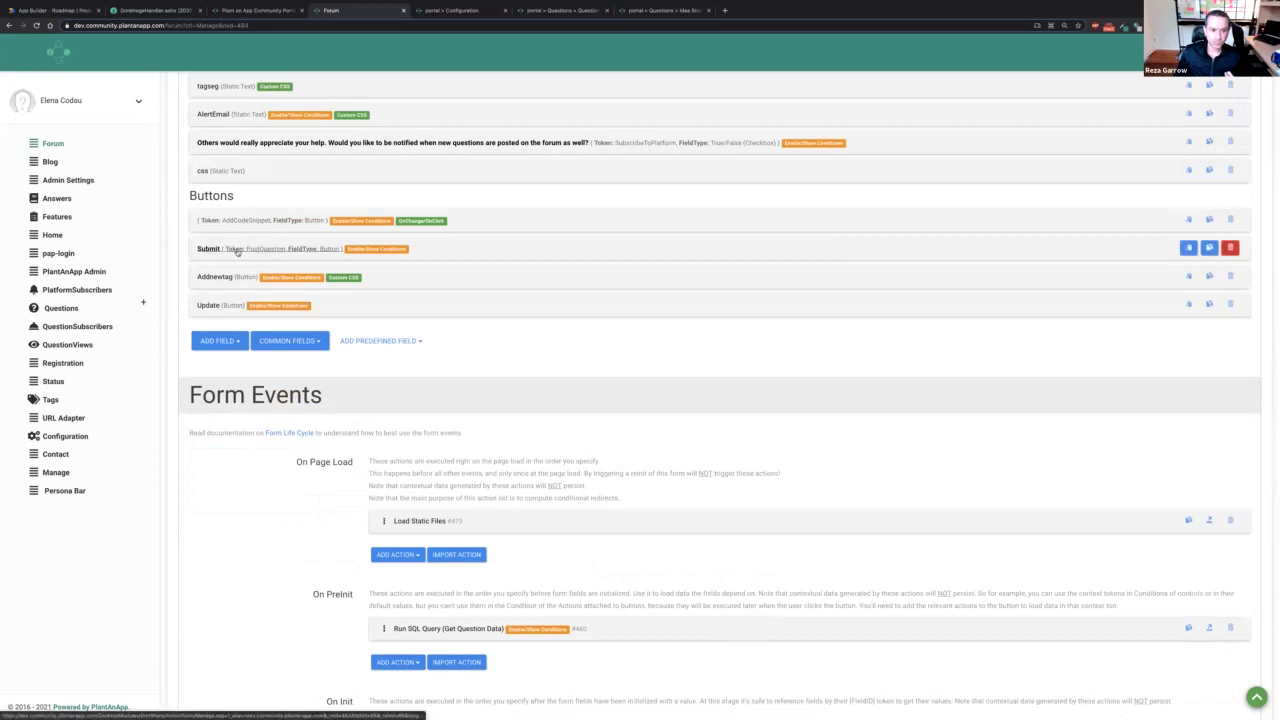
pyautogui.scroll(-5, 313, 357)
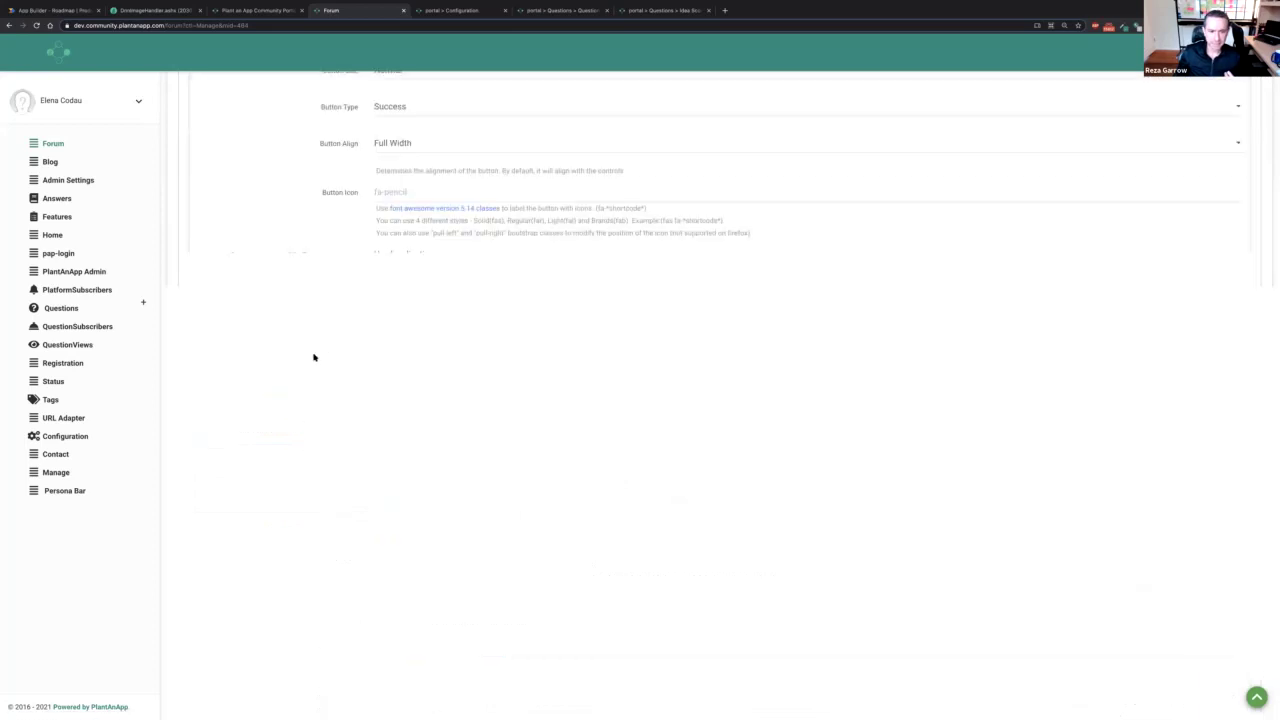
pyautogui.scroll(-2, 320, 365)
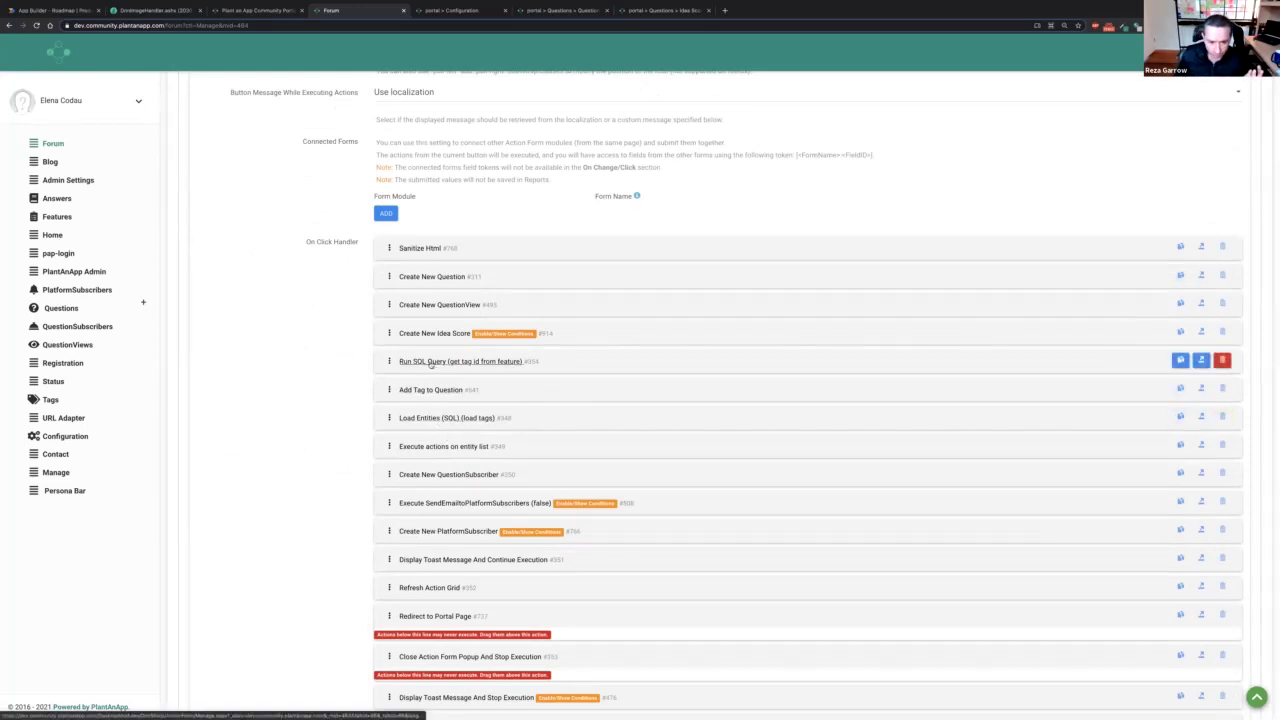
pyautogui.click(424, 277)
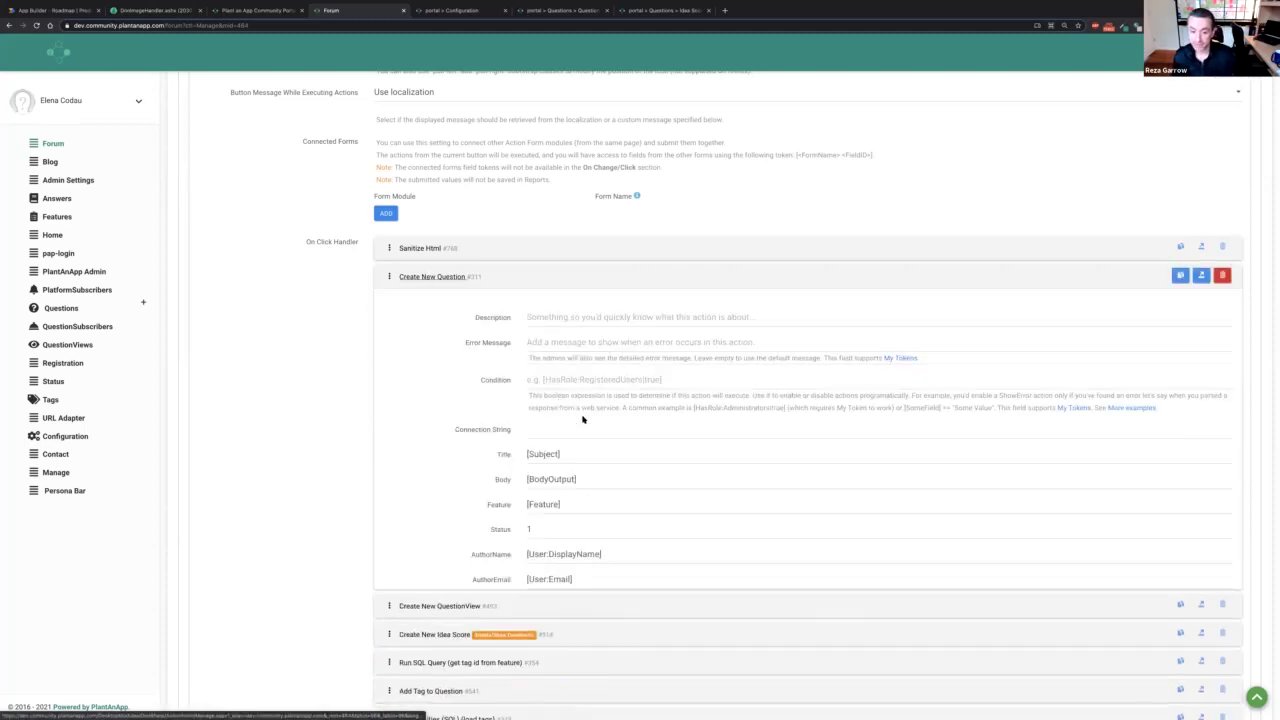
pyautogui.scroll(-5, 583, 420)
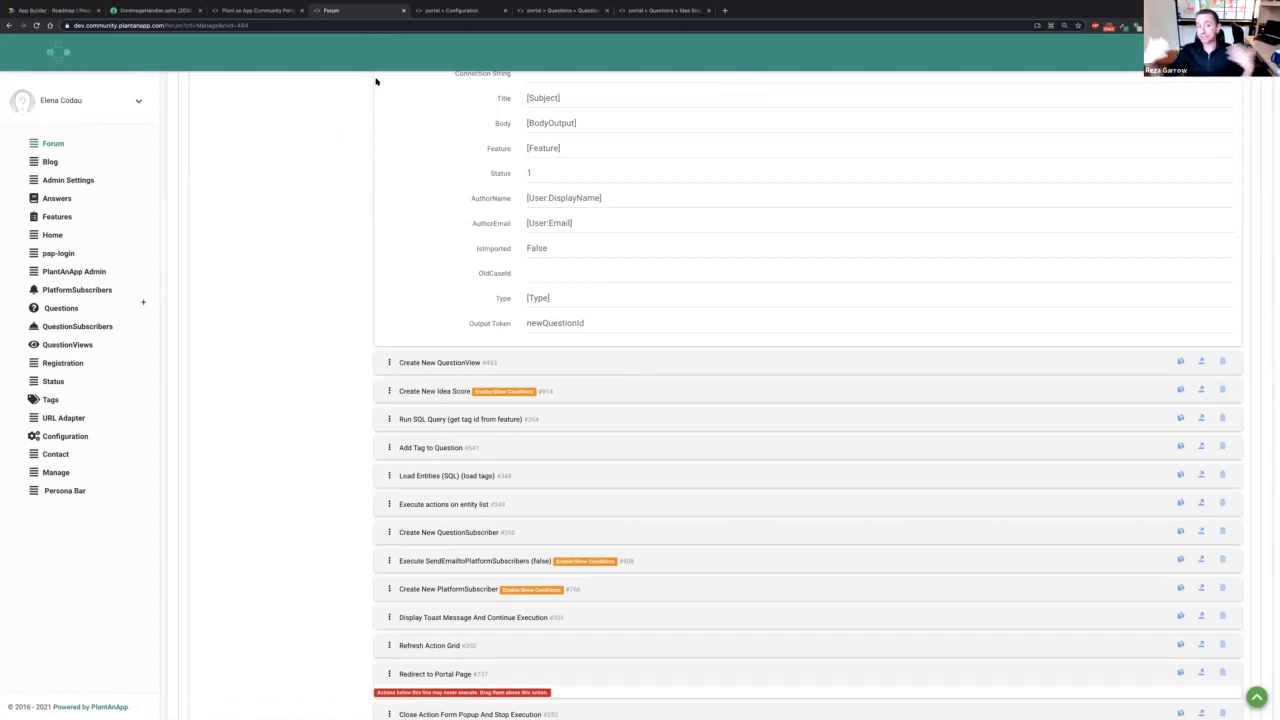
# - Return to the community portal, go to its configuration's entities list and open the Idea Status records in a new tab
pyautogui.click(250, 10)
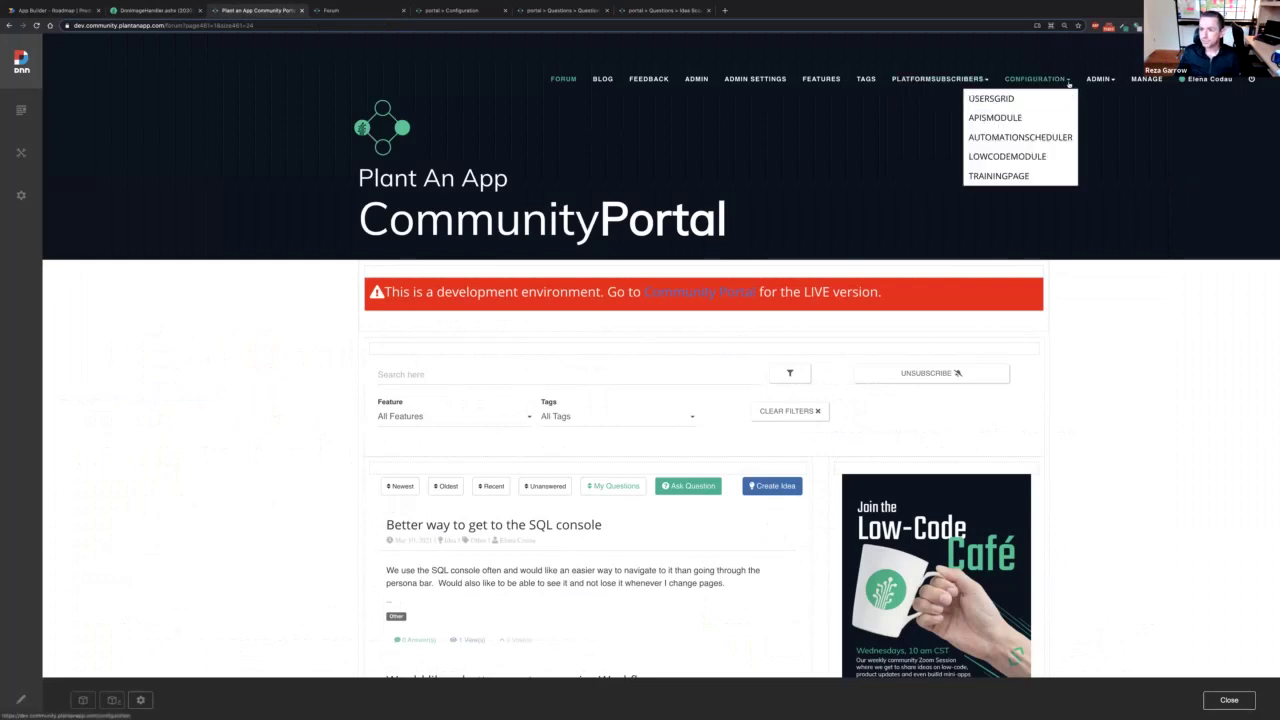
pyautogui.click(1036, 80)
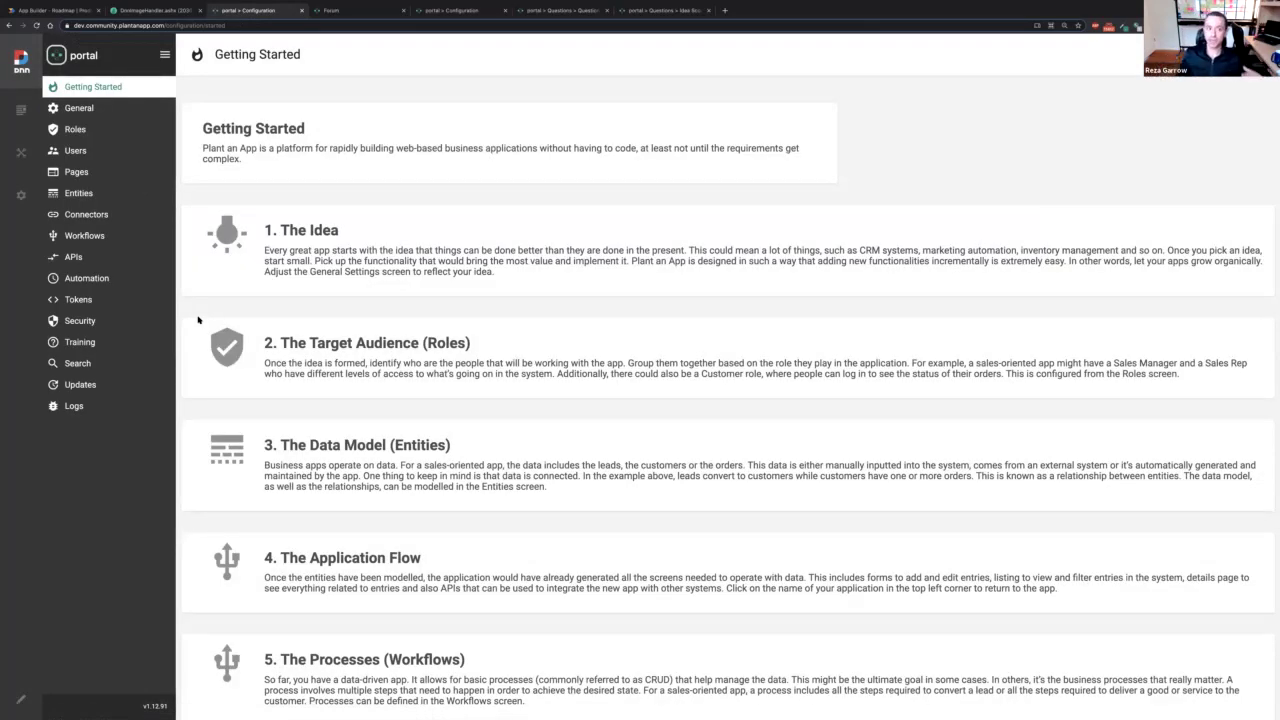
pyautogui.click(86, 192)
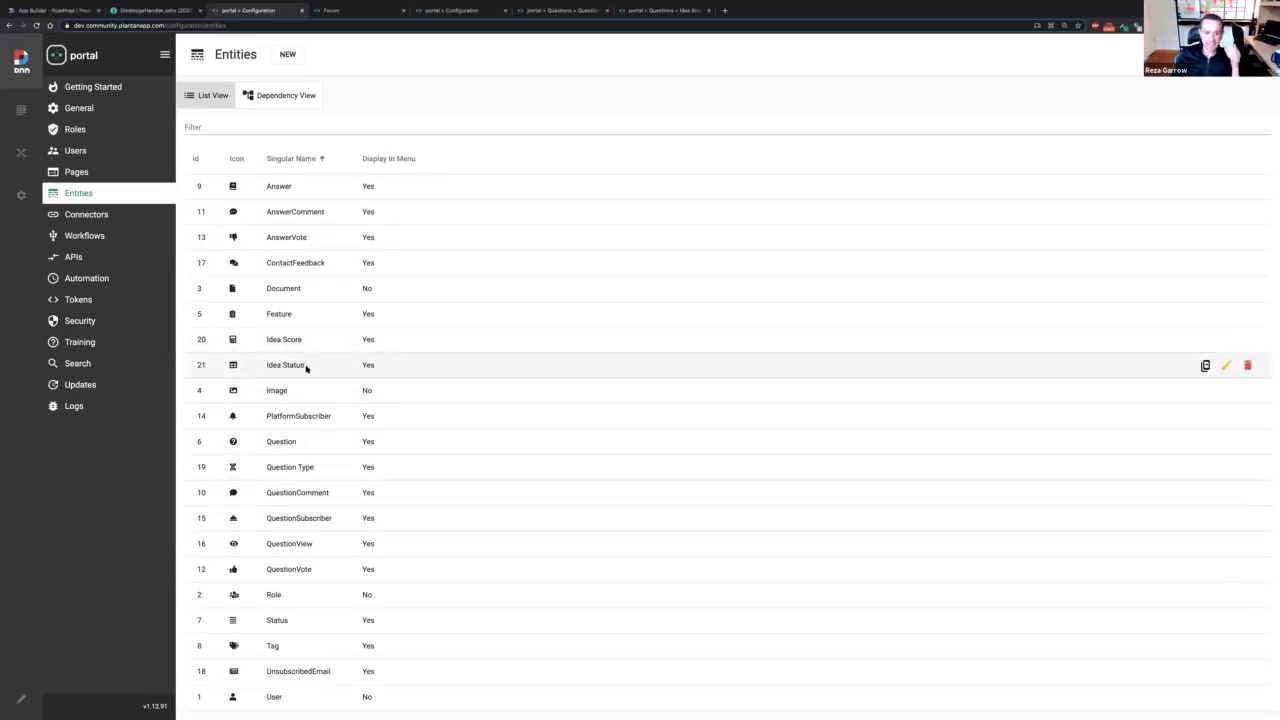
pyautogui.click(1205, 365)
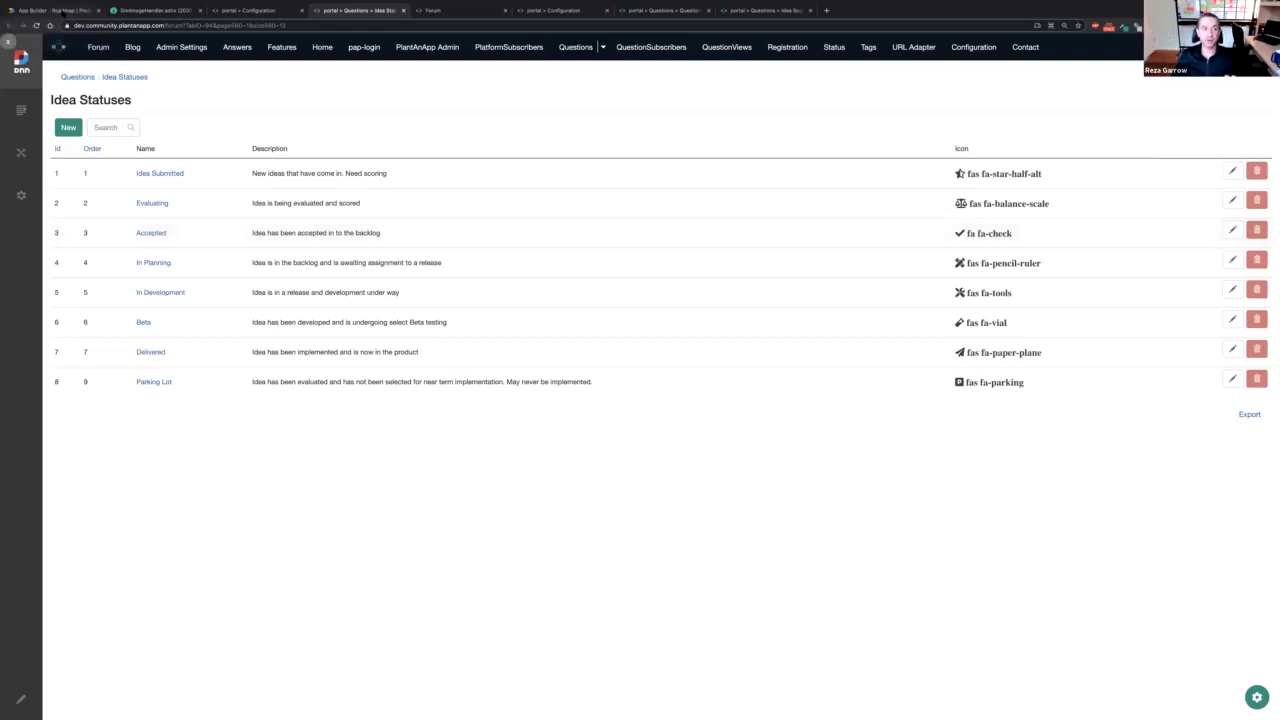
# - Compare the App Builder roadmap, Idea Scores and Question Types pages with the Idea Statuses list, and close the Idea Statuses tab
pyautogui.press('super+1')
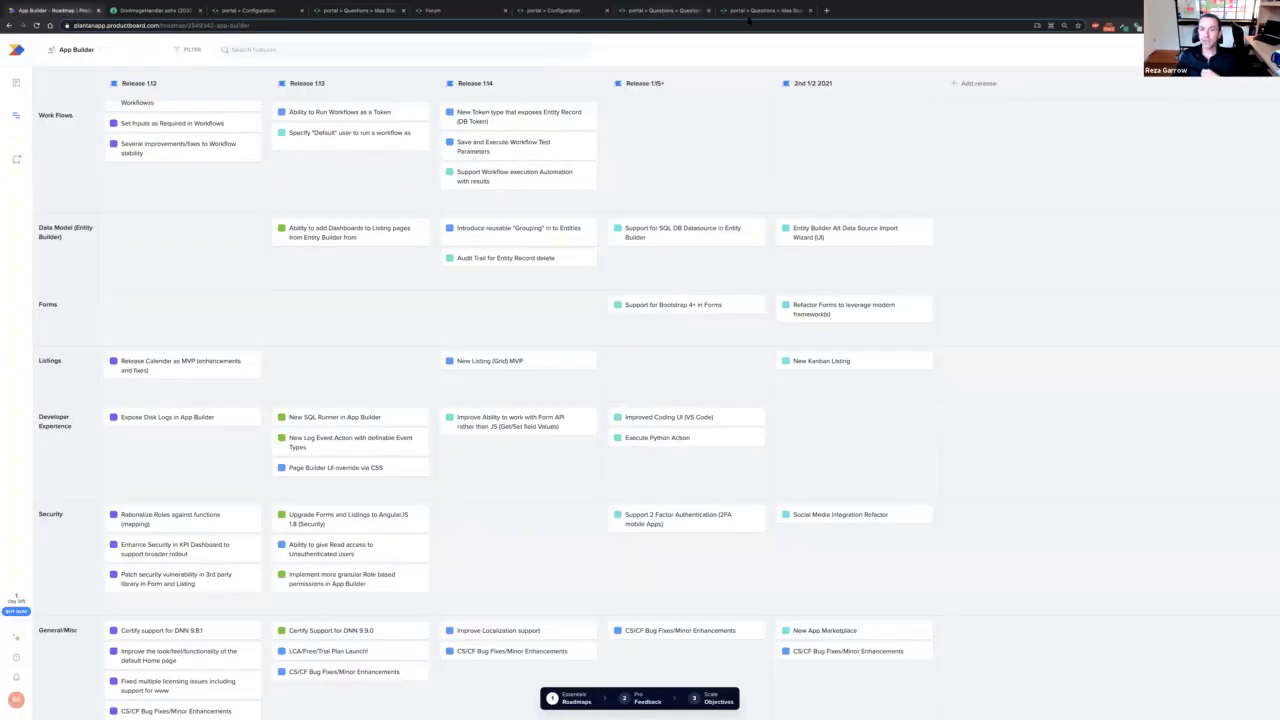
pyautogui.click(747, 12)
pyautogui.click(560, 11)
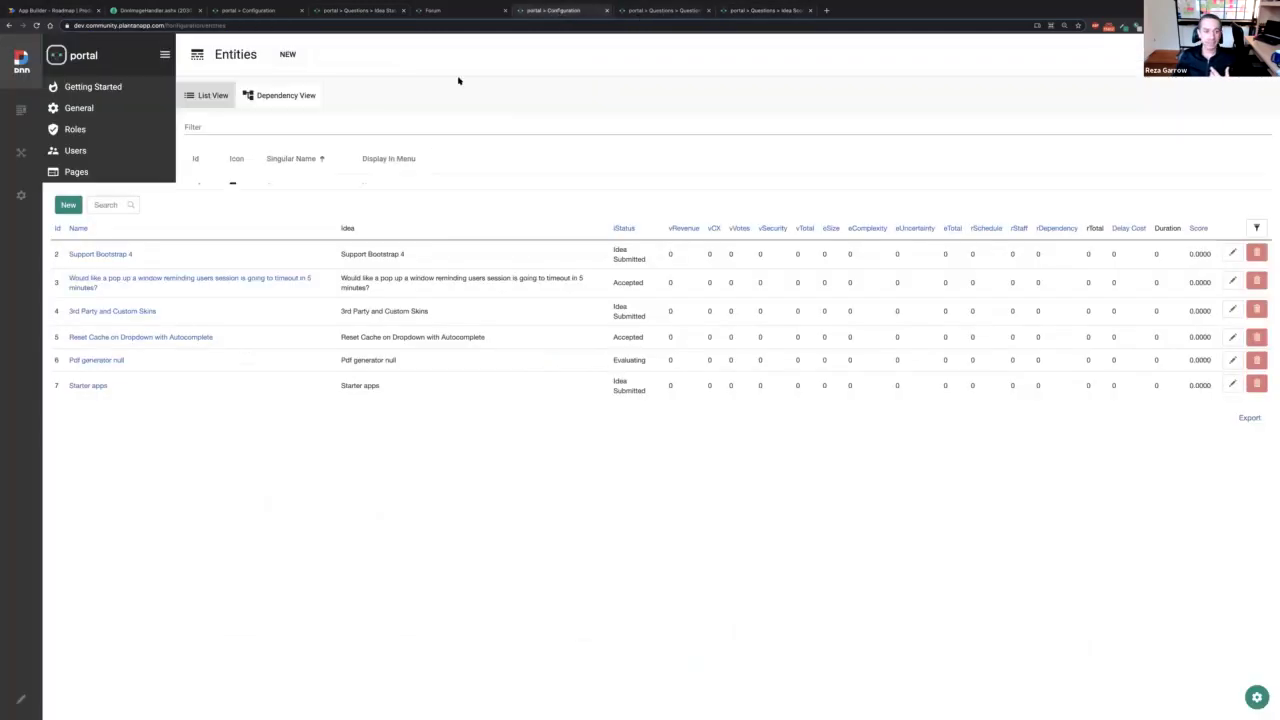
pyautogui.click(642, 11)
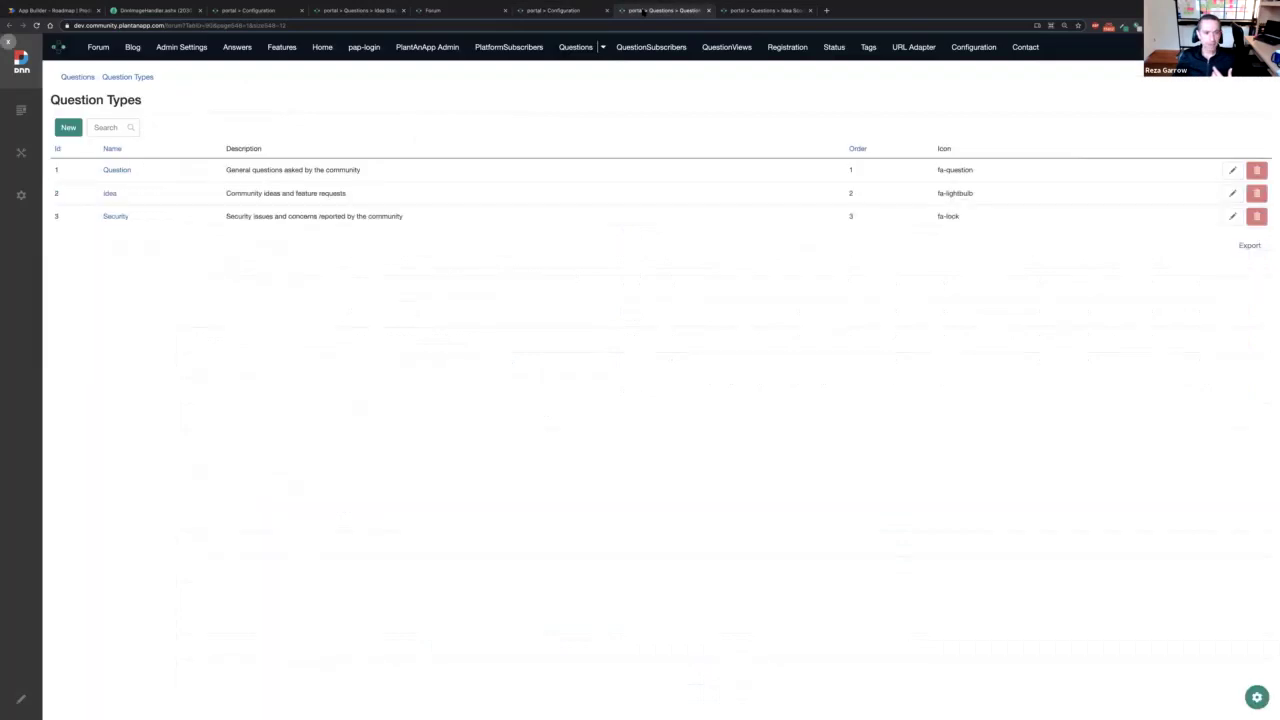
pyautogui.click(418, 11)
pyautogui.click(367, 11)
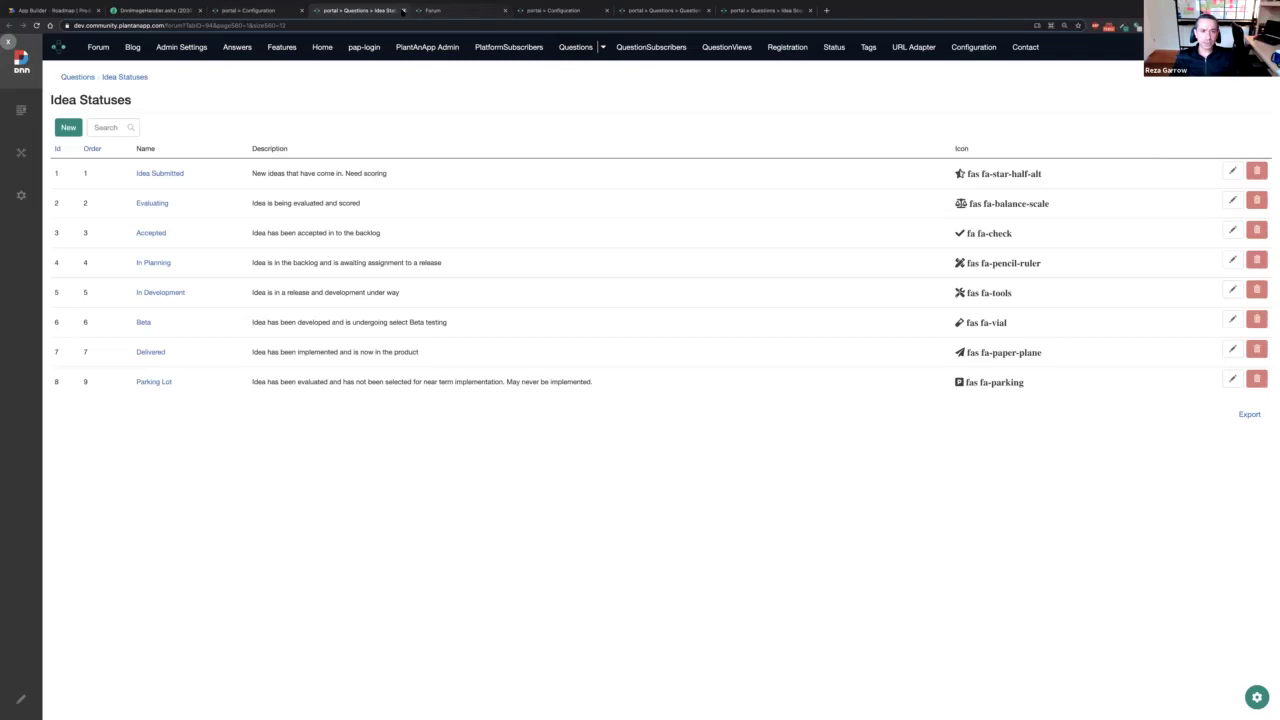
pyautogui.click(403, 10)
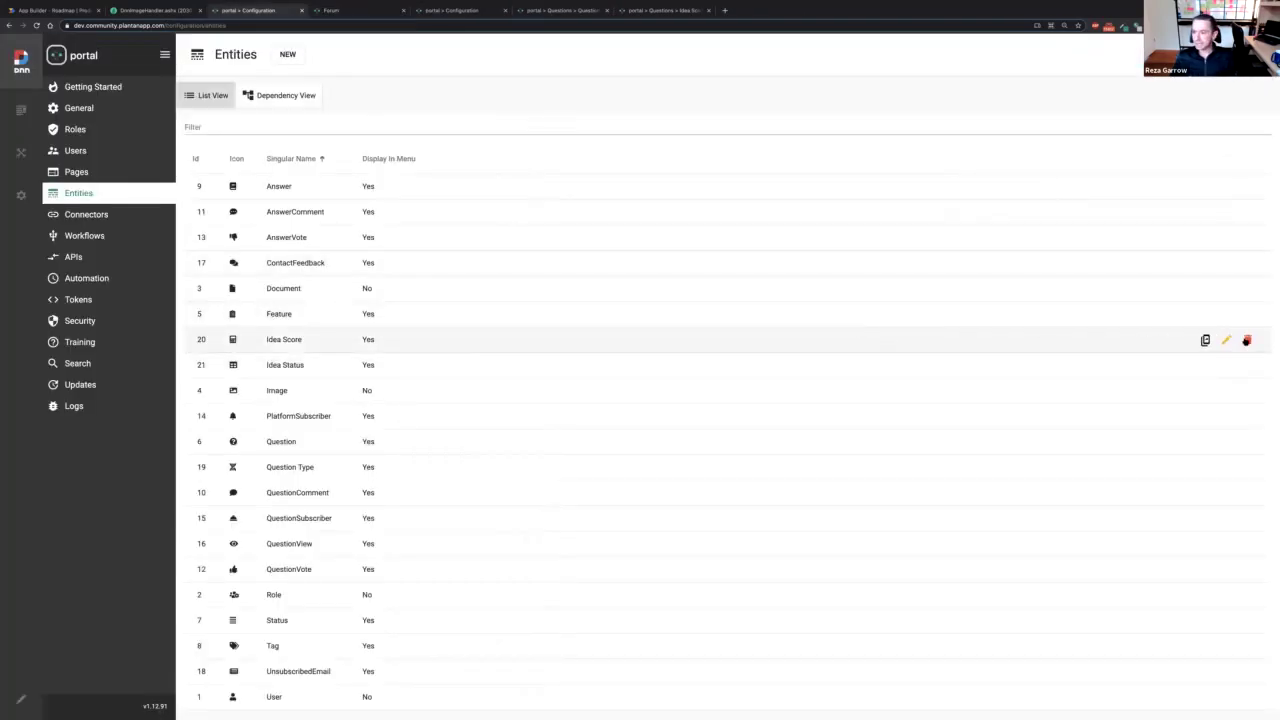
# - Open the Idea Score entity's definition and examine its custom properties, from the value, effort and risk fields through to Score
pyautogui.click(1227, 340)
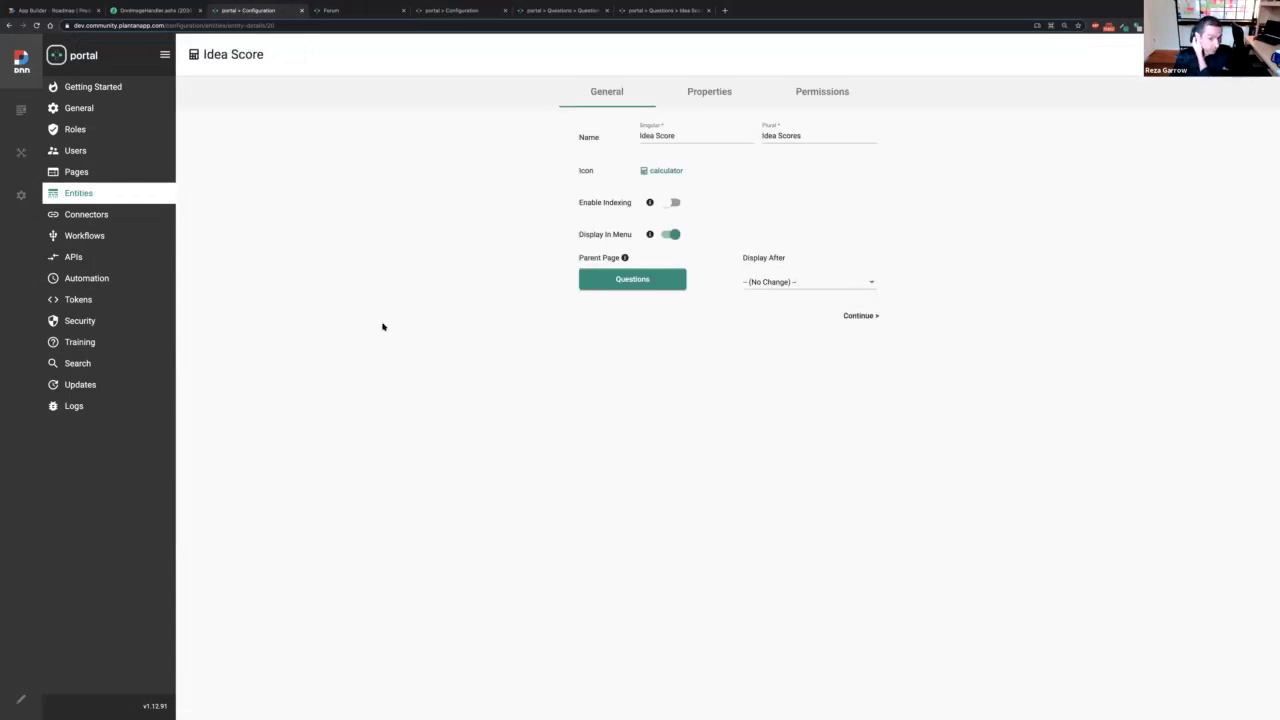
pyautogui.click(706, 91)
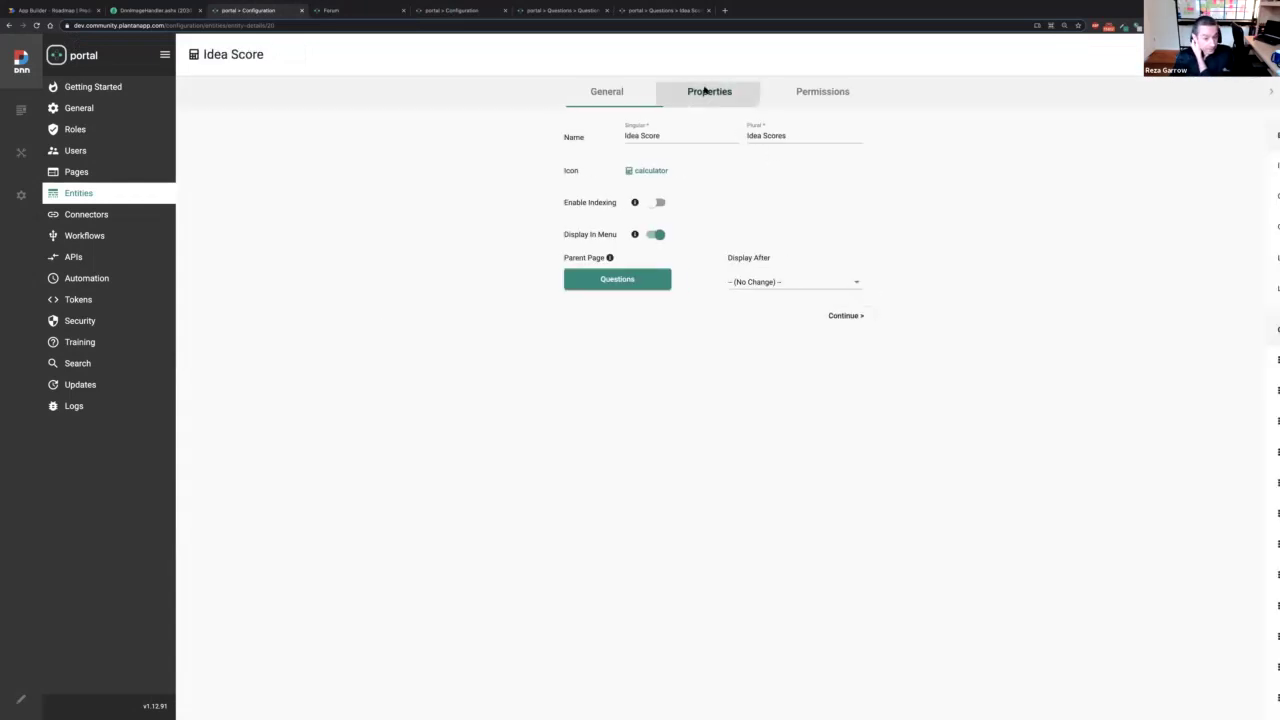
pyautogui.scroll(-2, 422, 369)
pyautogui.scroll(-1, 422, 369)
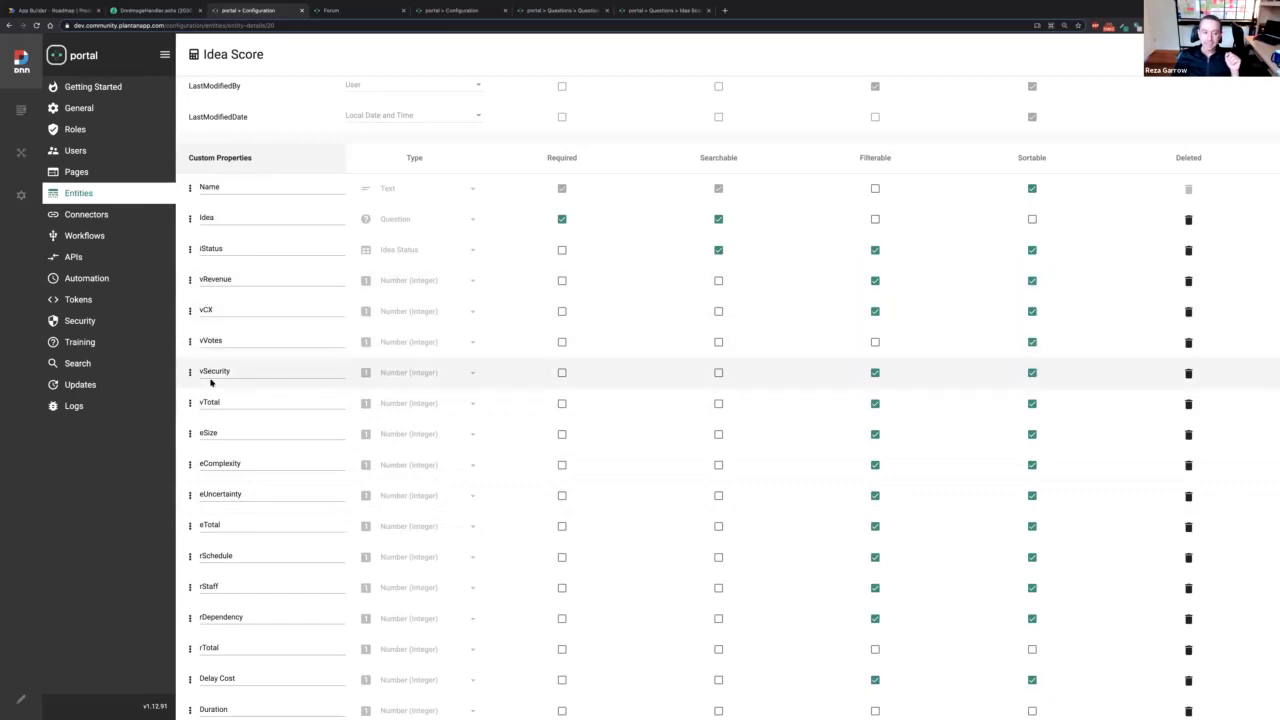
pyautogui.scroll(-1, 210, 381)
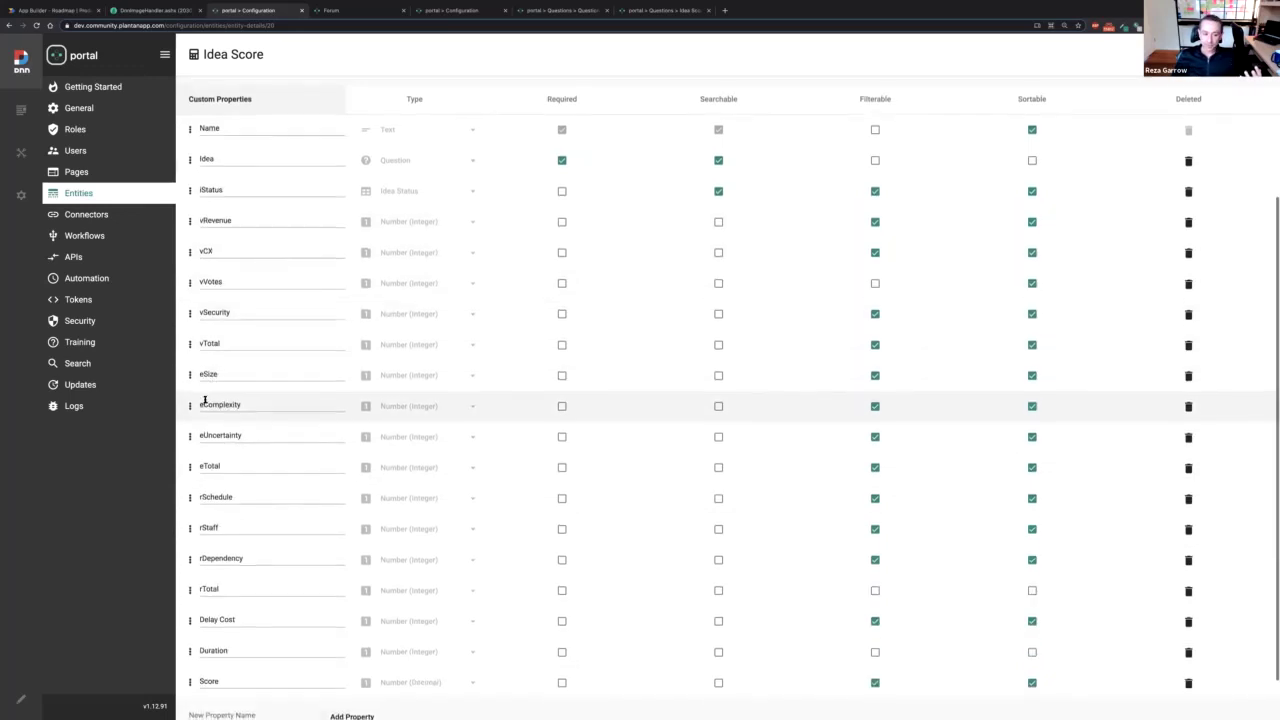
pyautogui.scroll(-1, 205, 400)
pyautogui.click(212, 294)
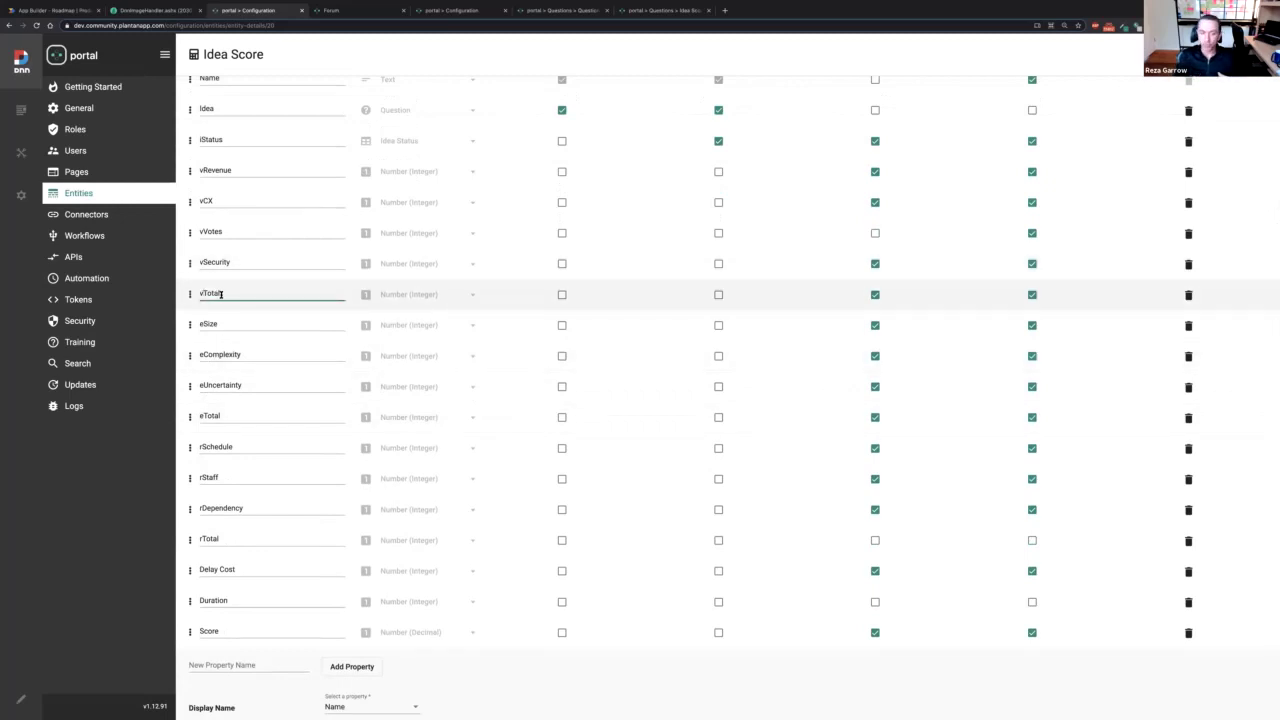
pyautogui.scroll(-1, 221, 294)
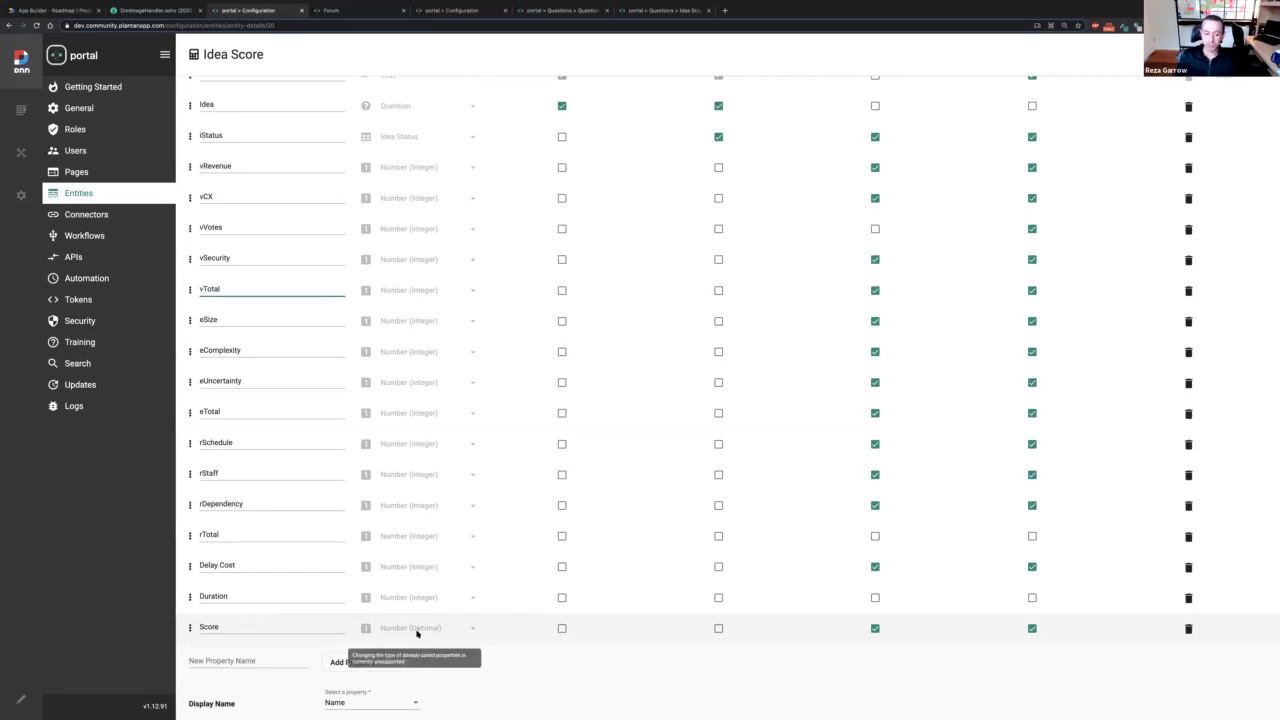
pyautogui.scroll(3, 471, 591)
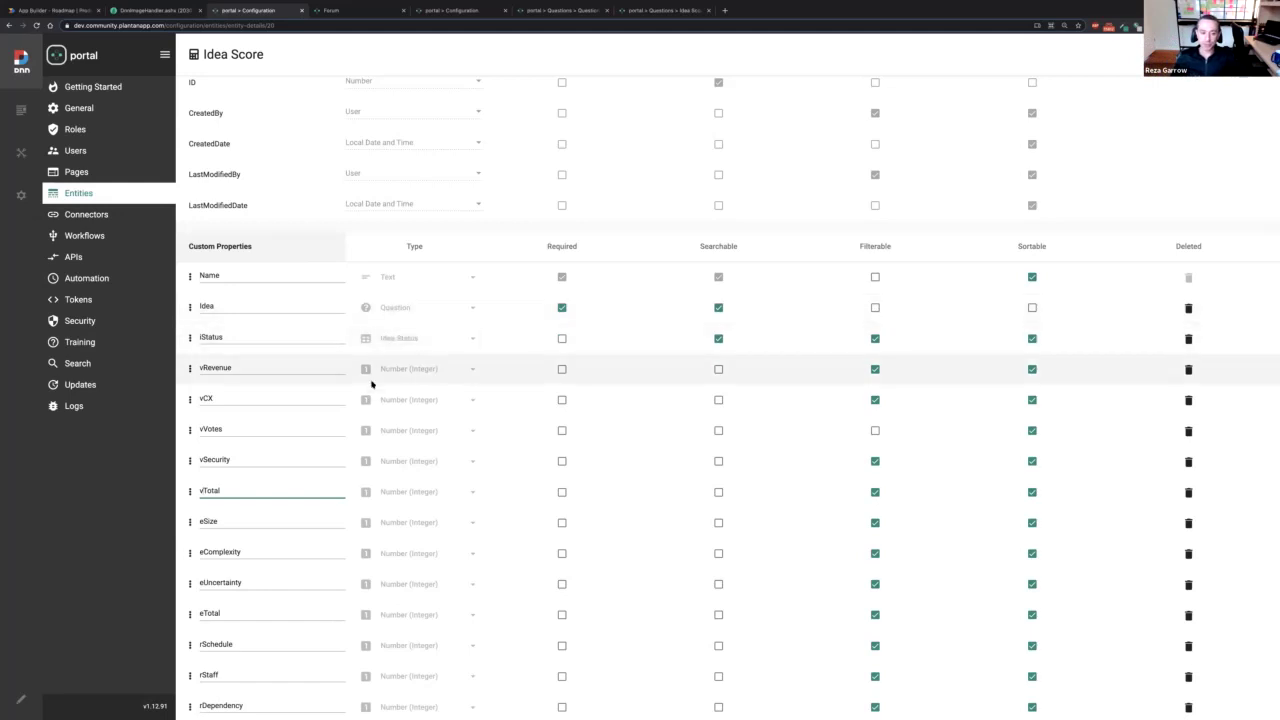
pyautogui.scroll(-3, 405, 360)
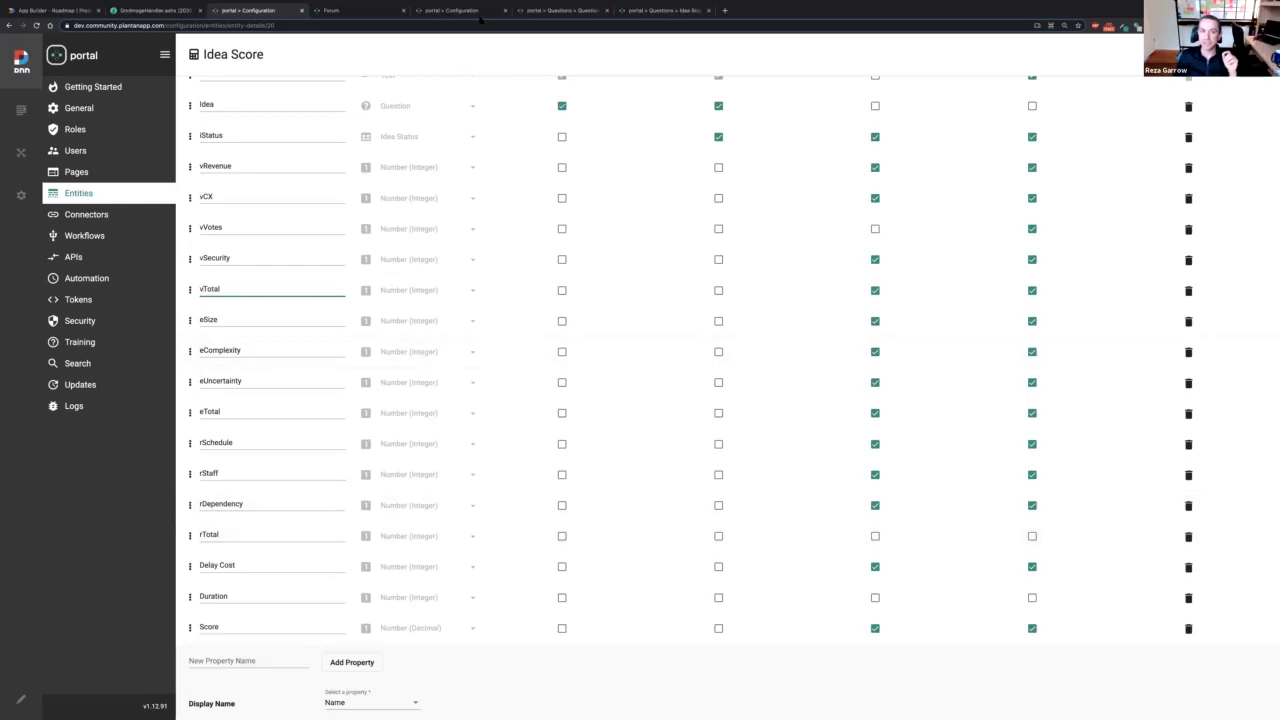
# - Close the Question Types tab and return to the AskQuestion form settings
pyautogui.click(500, 11)
pyautogui.click(530, 11)
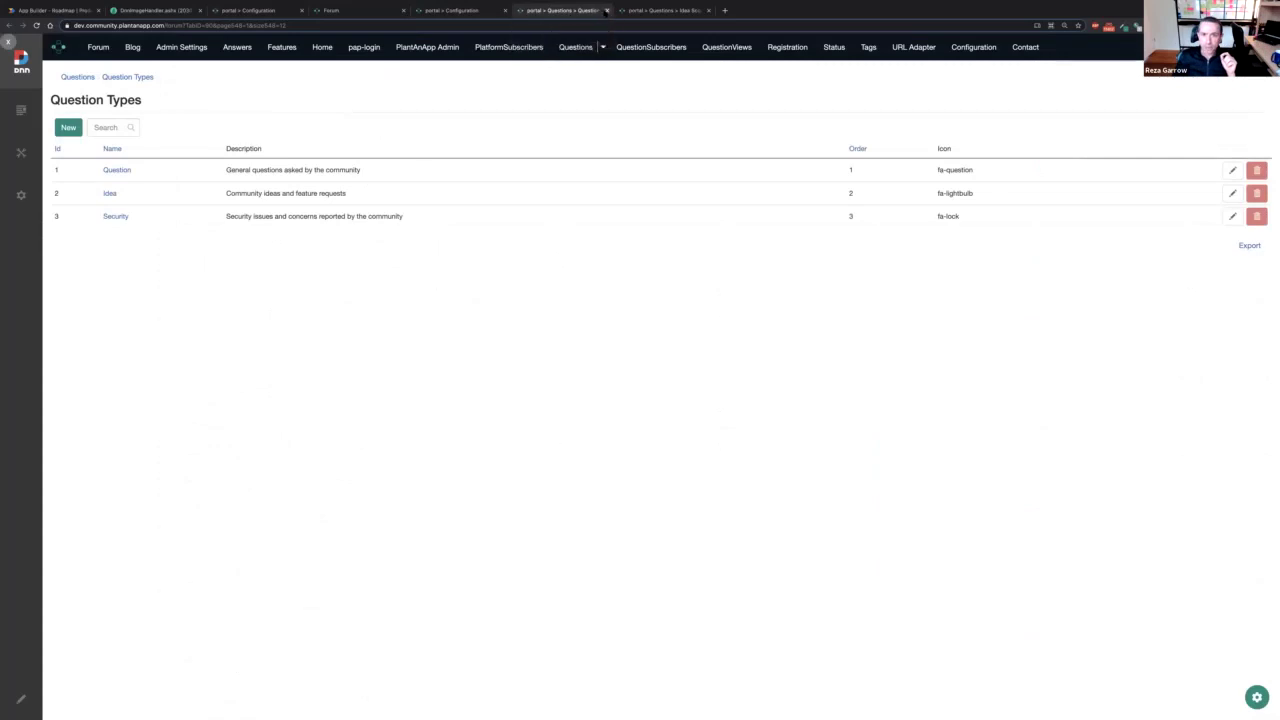
pyautogui.click(605, 10)
pyautogui.click(320, 11)
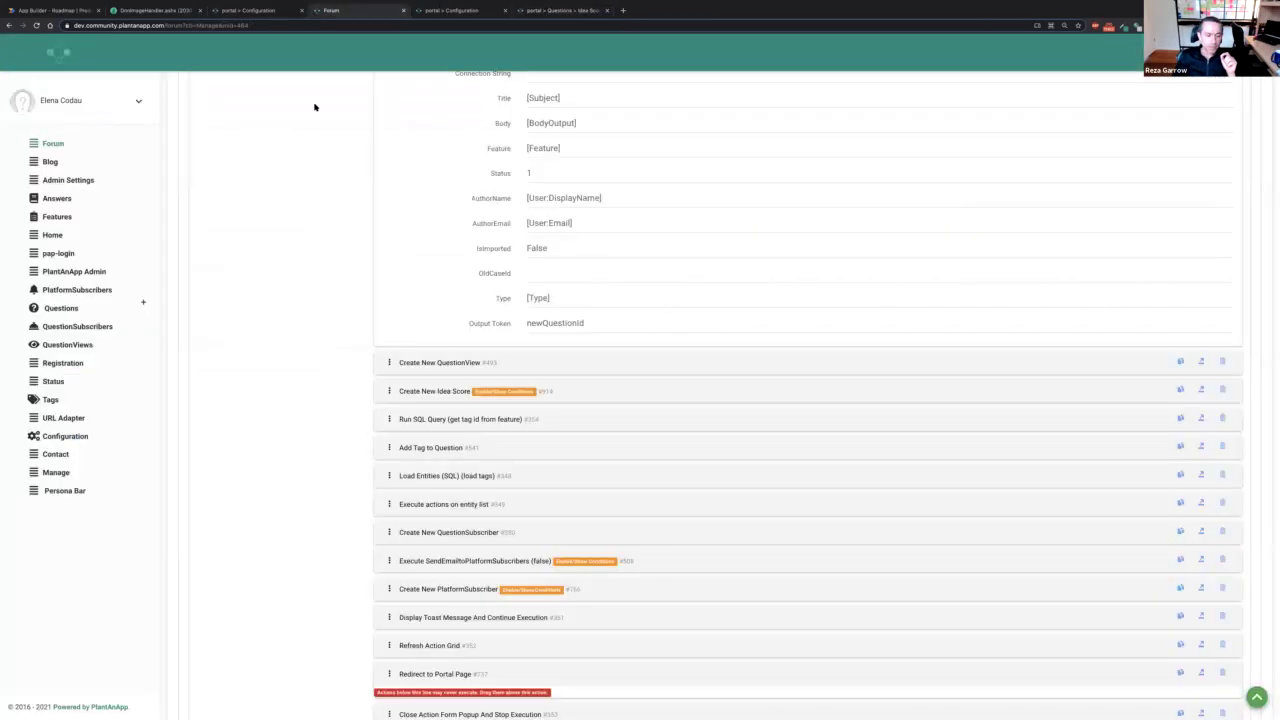
# - Collapse the Create New Question action and briefly check the Create New QuestionView action in the On Click Handler
pyautogui.scroll(2, 463, 297)
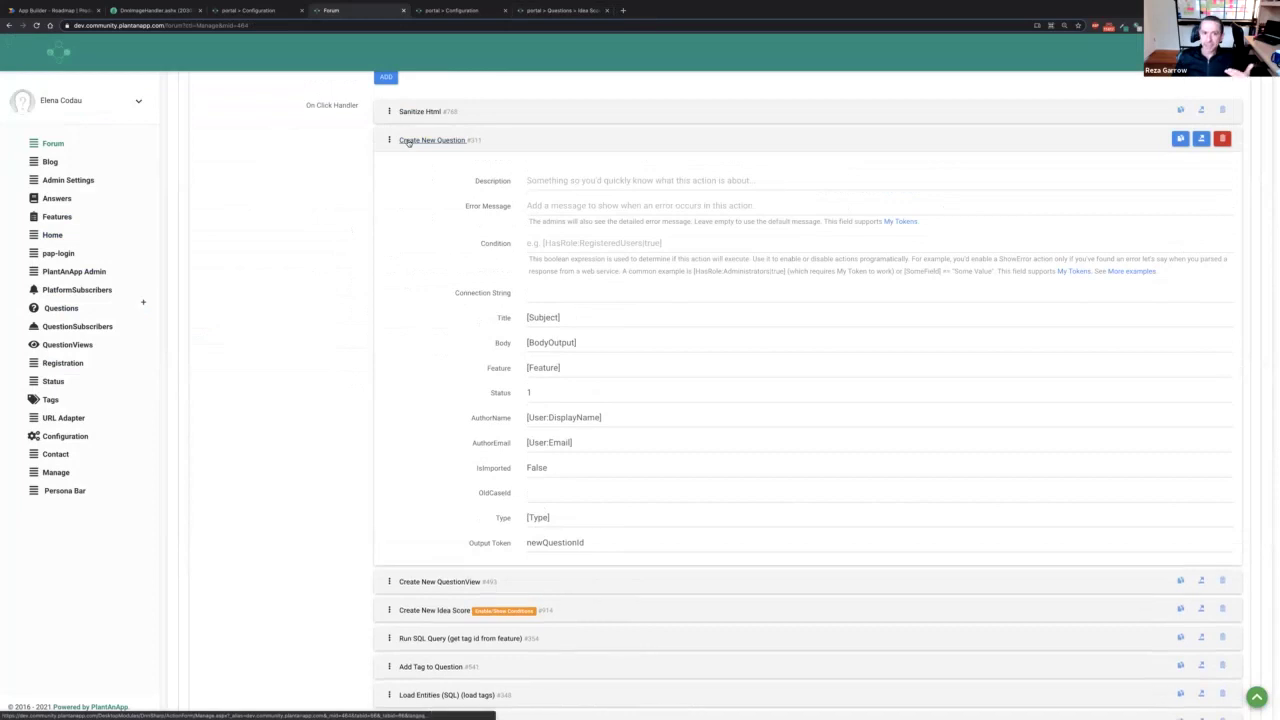
pyautogui.click(407, 141)
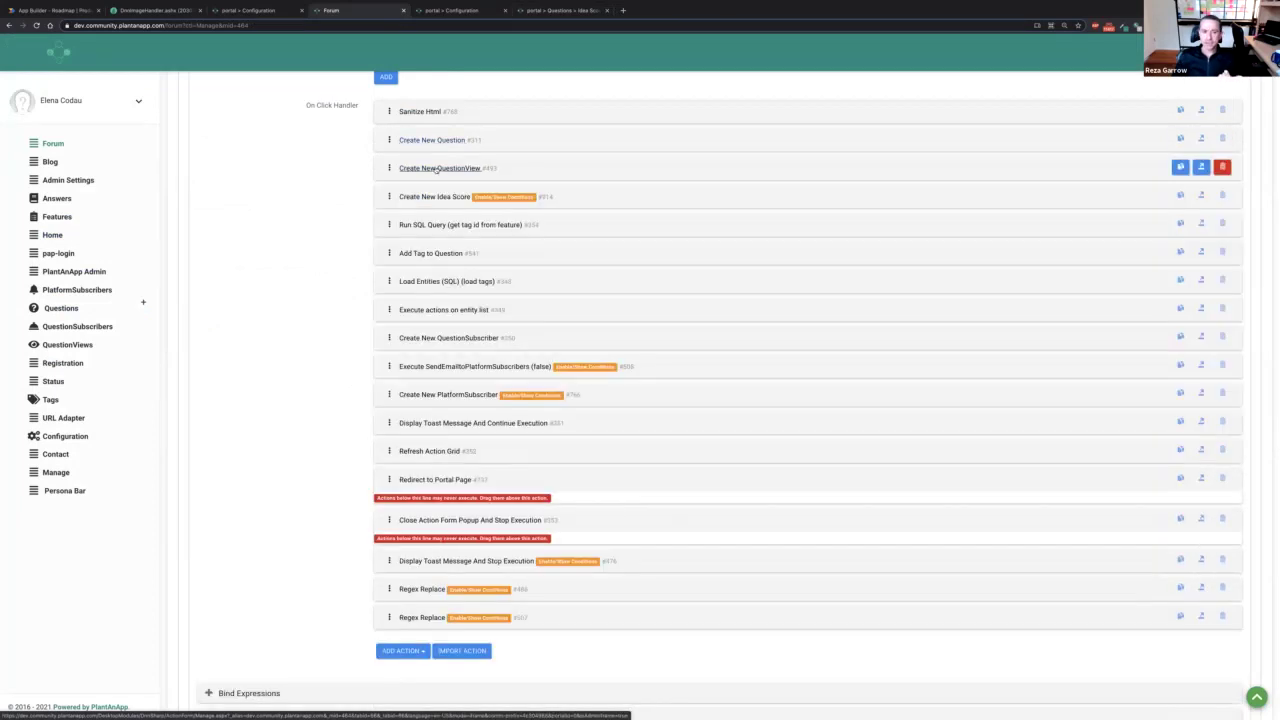
pyautogui.click(431, 169)
pyautogui.click(431, 169)
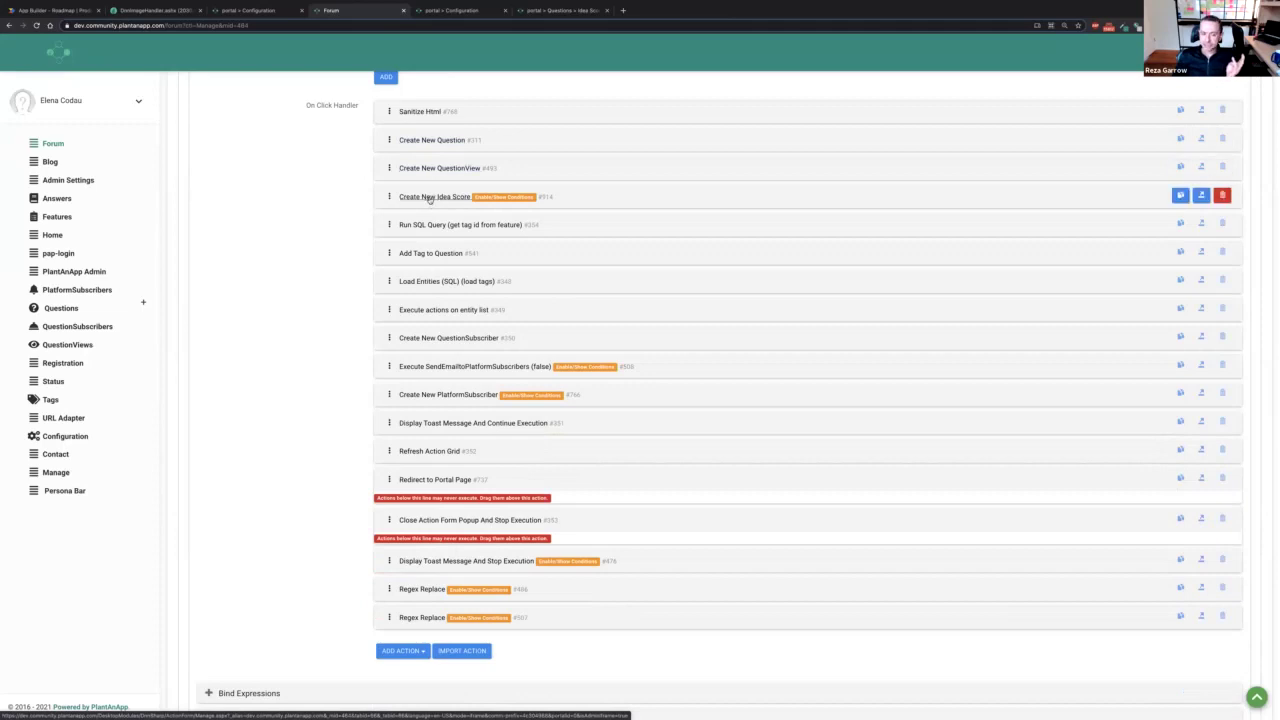
# - Expand the Create New Idea Score action and highlight the Type token's default and the comparison in its condition
pyautogui.click(430, 198)
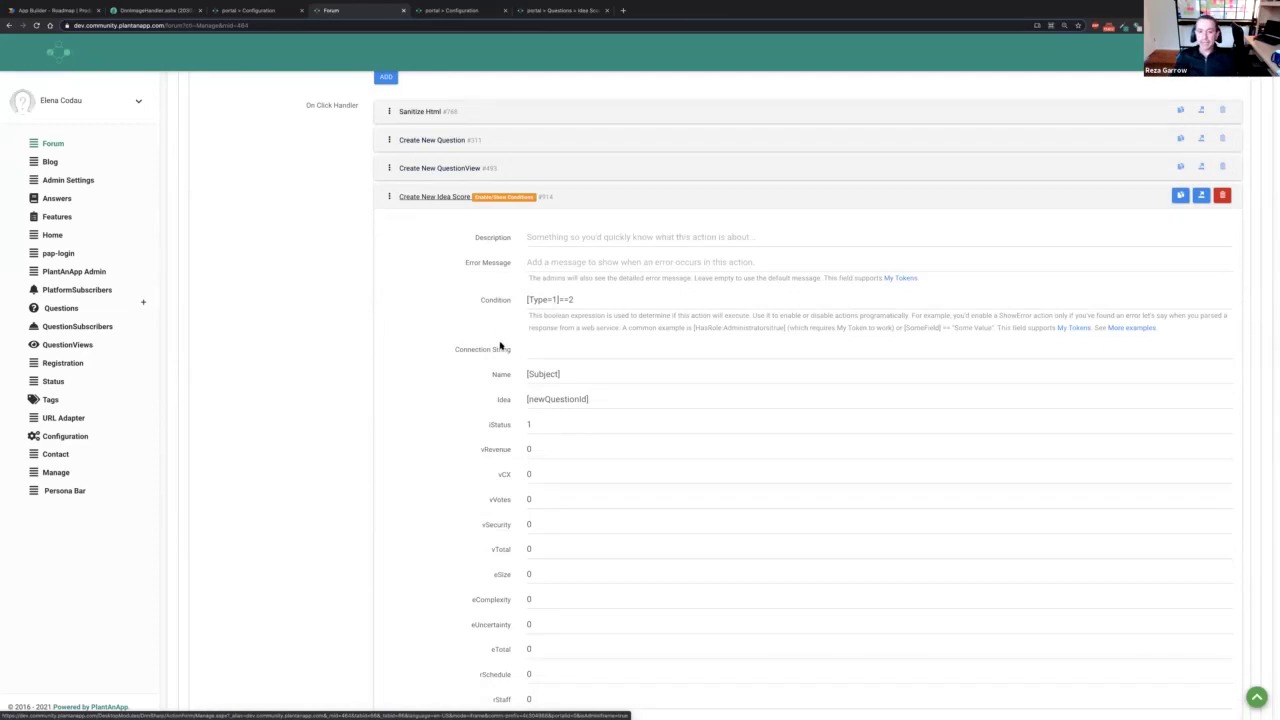
pyautogui.scroll(-1, 505, 344)
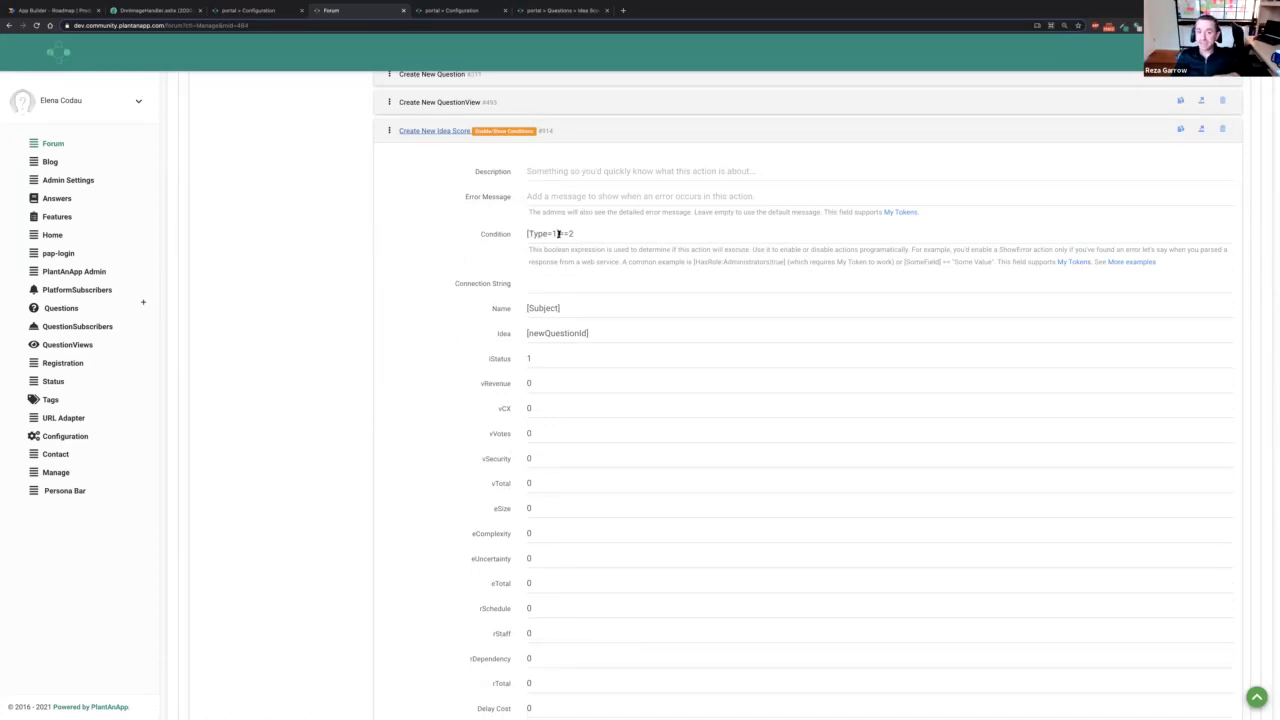
pyautogui.moveTo(555, 233); pyautogui.dragTo(548, 233)
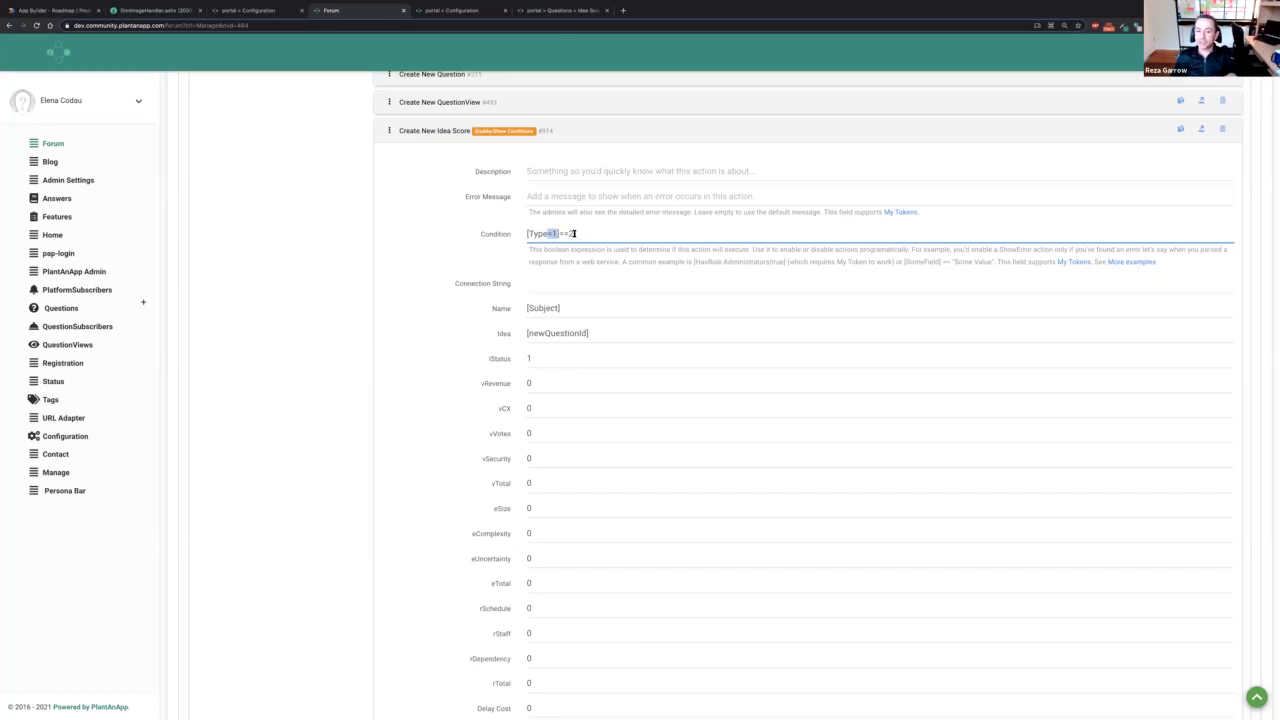
pyautogui.moveTo(574, 233); pyautogui.dragTo(558, 234)
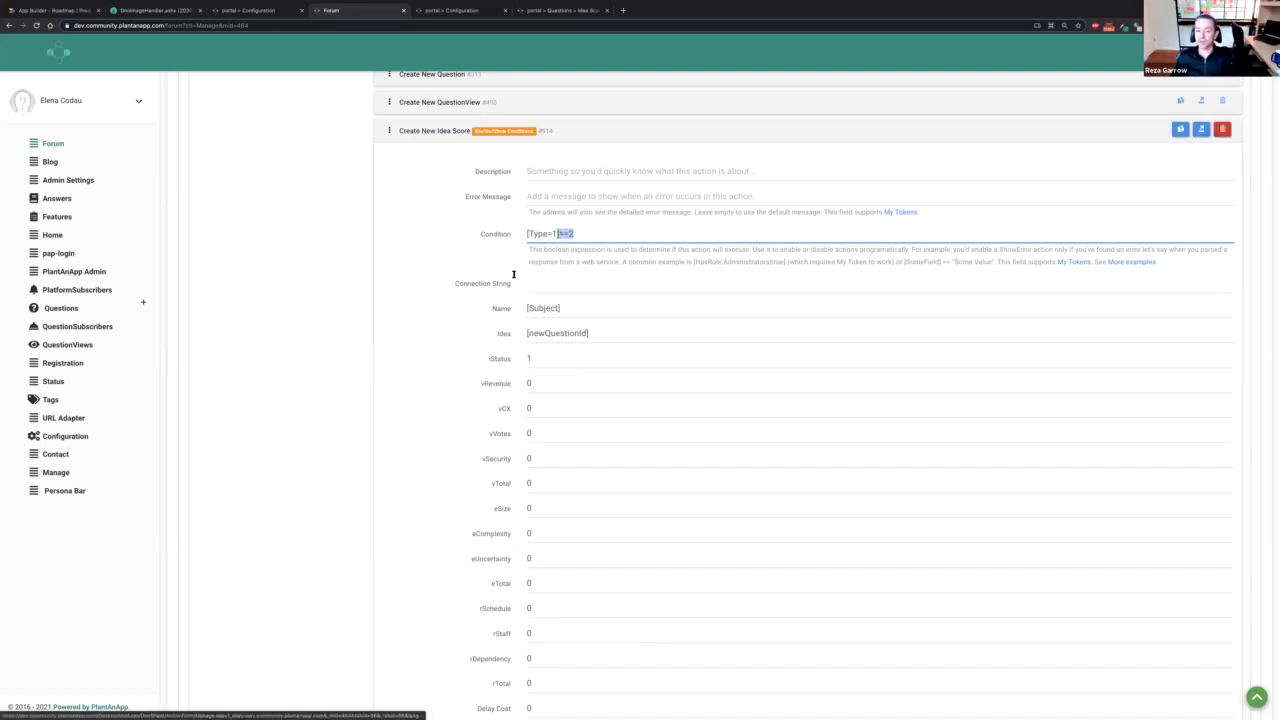
# - Review the Create New Idea Score field values, highlighting the Idea field's token and the iStatus value
pyautogui.scroll(-1, 513, 273)
pyautogui.scroll(-2, 513, 273)
pyautogui.scroll(2, 514, 274)
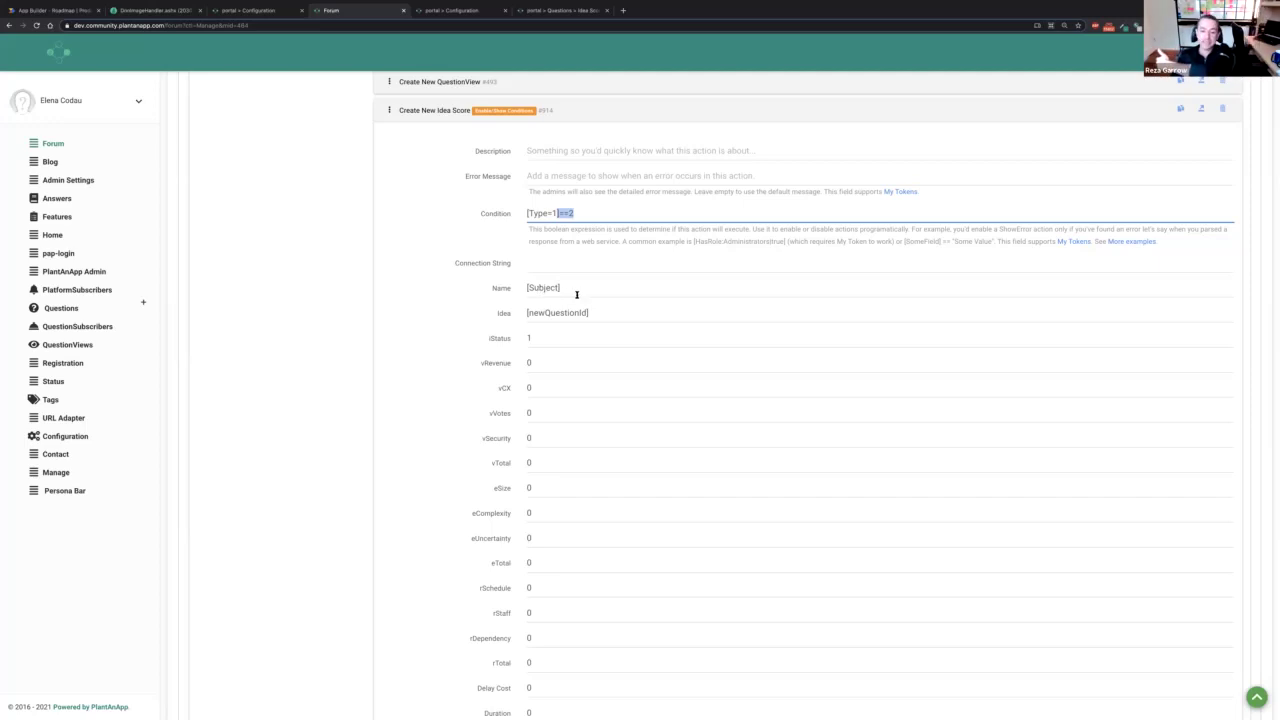
pyautogui.moveTo(592, 312); pyautogui.dragTo(510, 313)
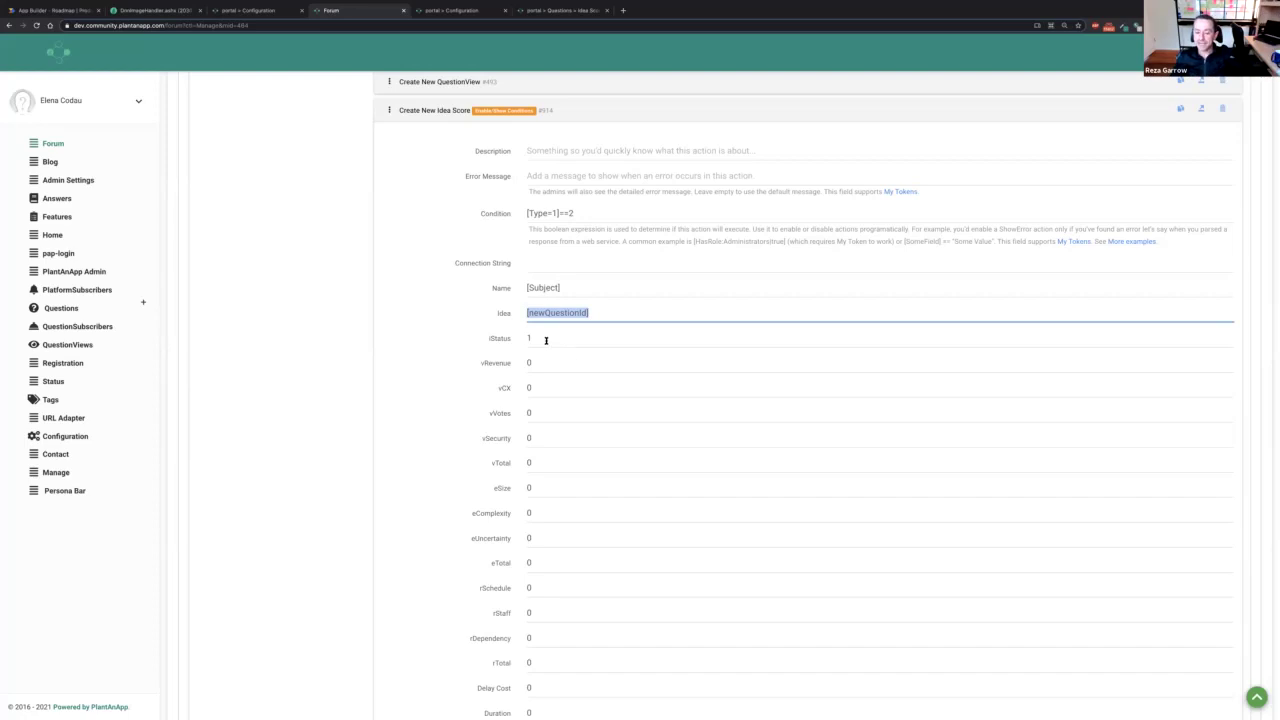
pyautogui.scroll(-1, 540, 325)
pyautogui.doubleClick(537, 312)
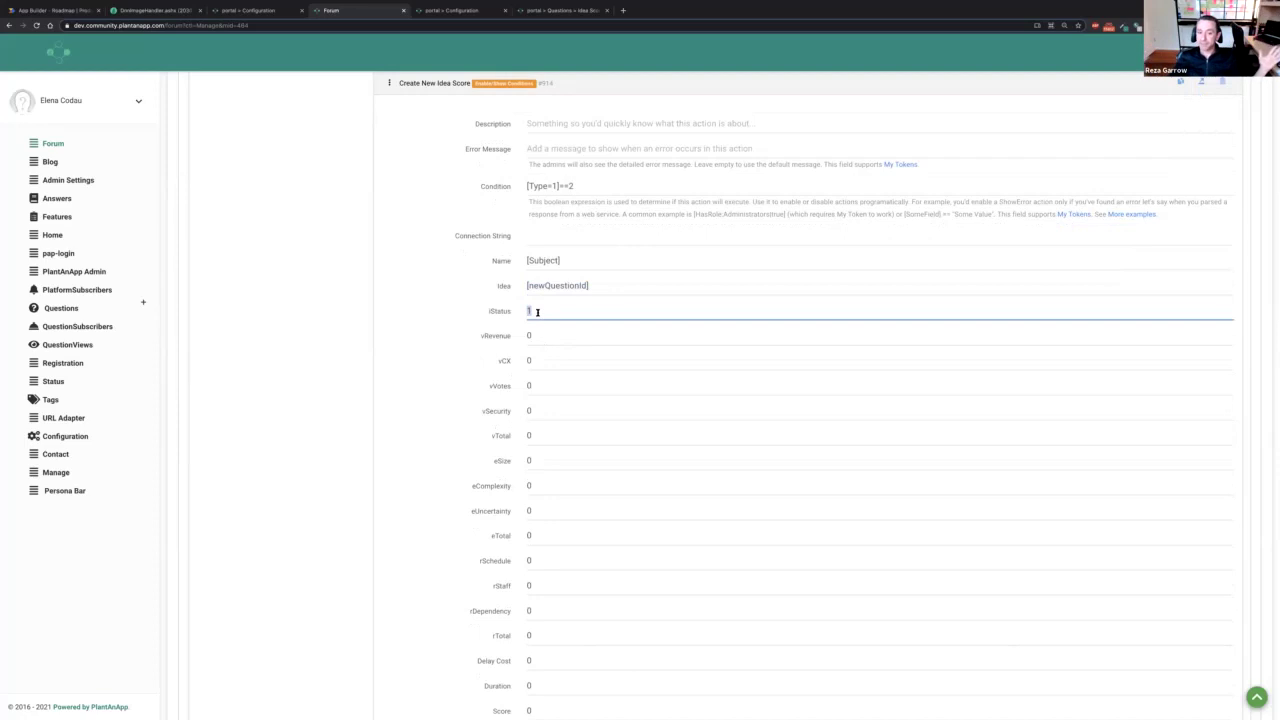
# - Close the Forum tab and consult the Scoring and Prioritization Model image alongside the Idea Scores listing
pyautogui.scroll(-3, 537, 312)
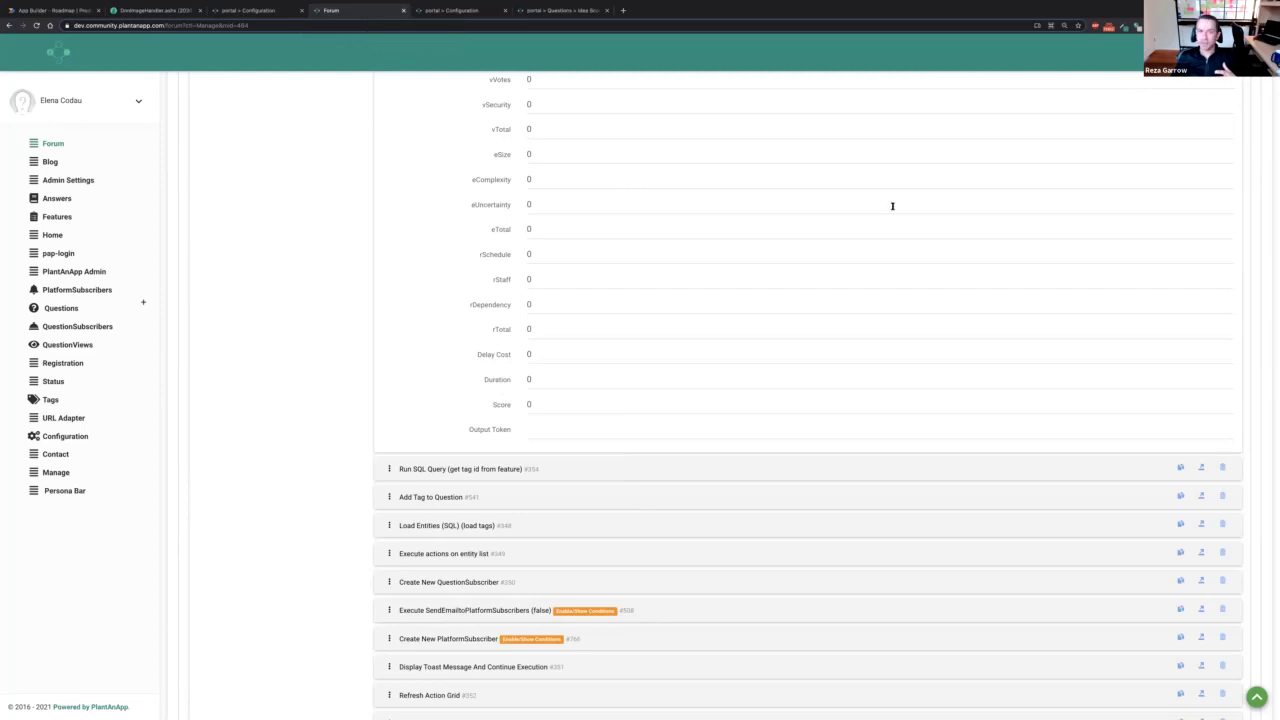
pyautogui.click(403, 11)
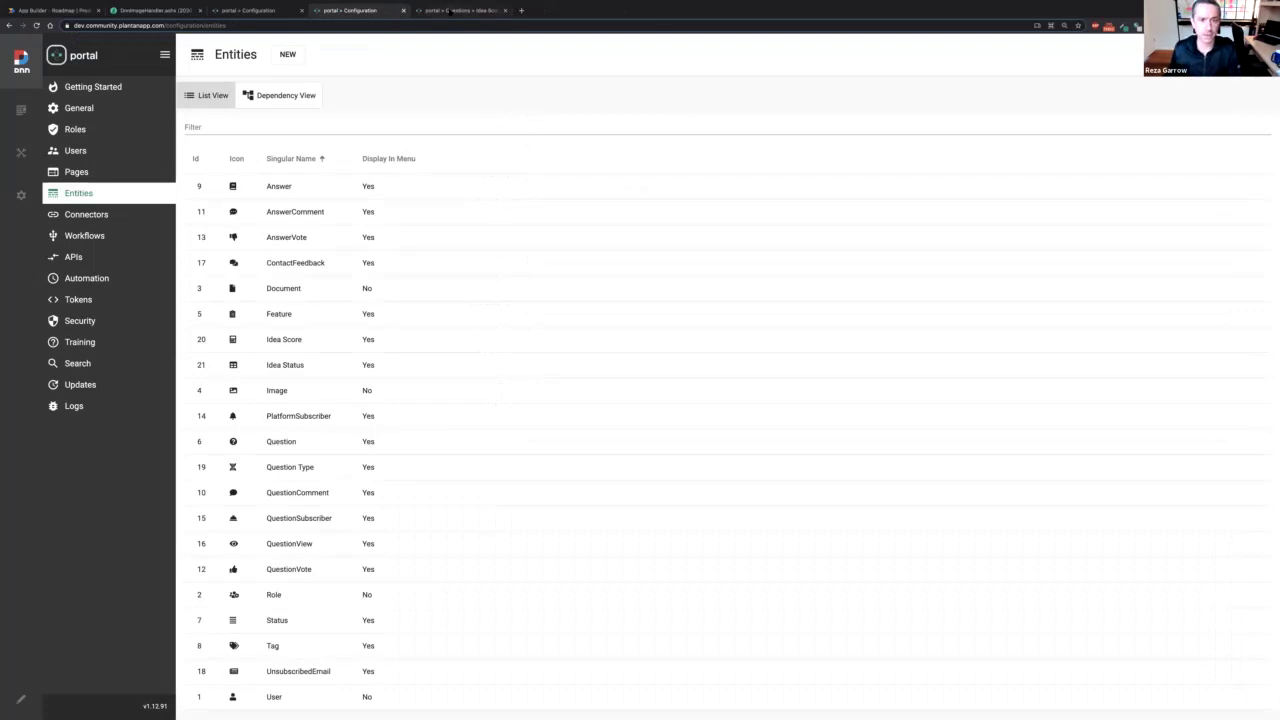
pyautogui.click(450, 11)
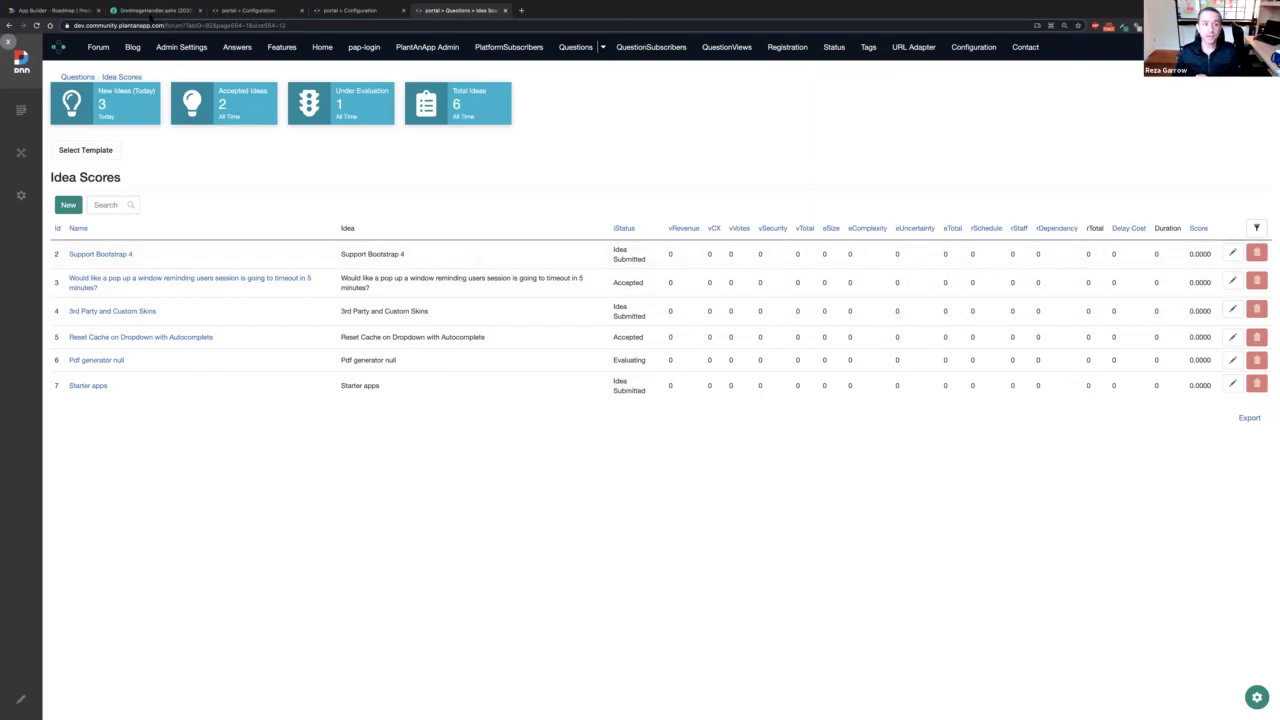
pyautogui.click(151, 15)
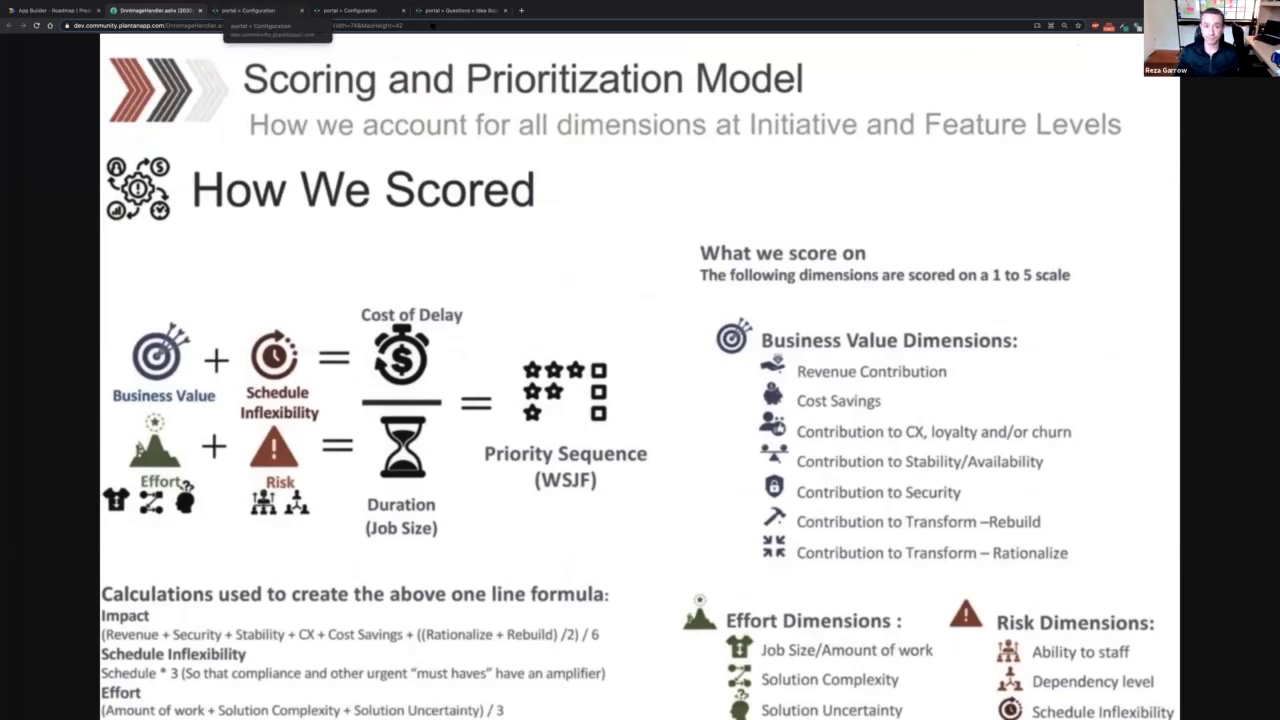
pyautogui.press('super+5')
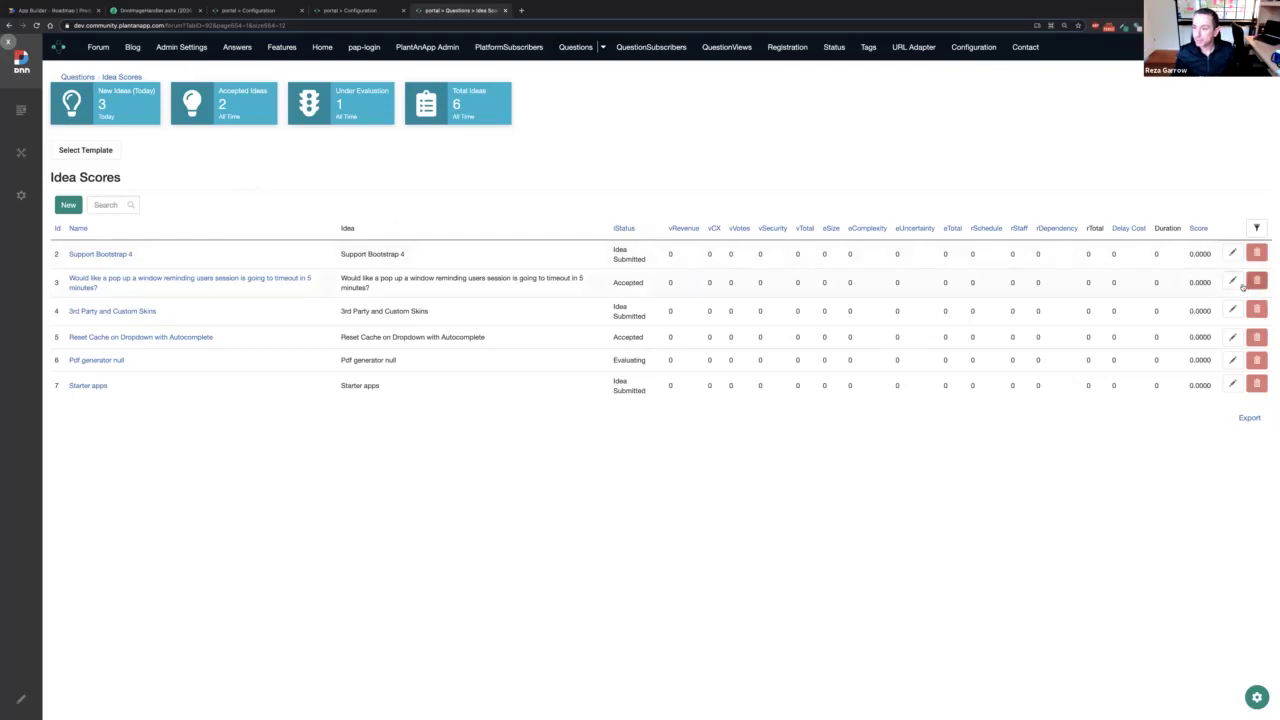
# - Try raising Revenue step by step from 1 to 5 and Customer Experience on the Support Bootstrap 4 idea score, closing it without saving
pyautogui.click(1233, 253)
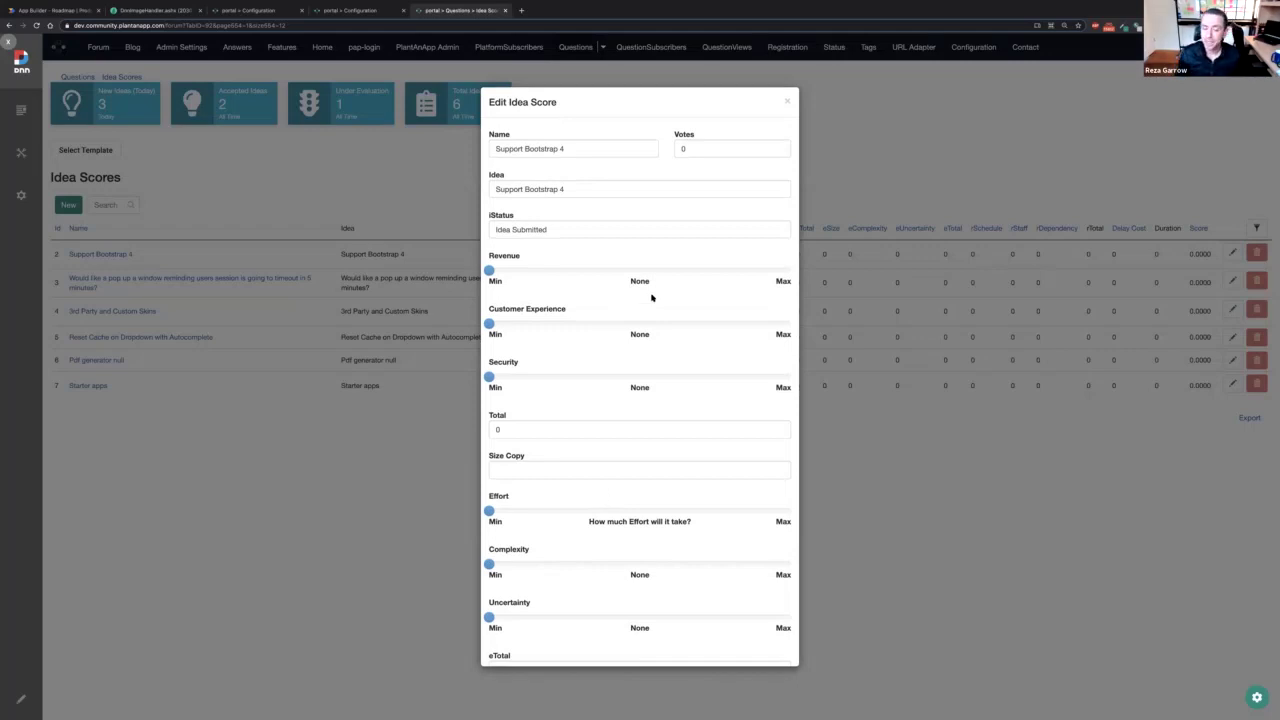
pyautogui.moveTo(495, 270)
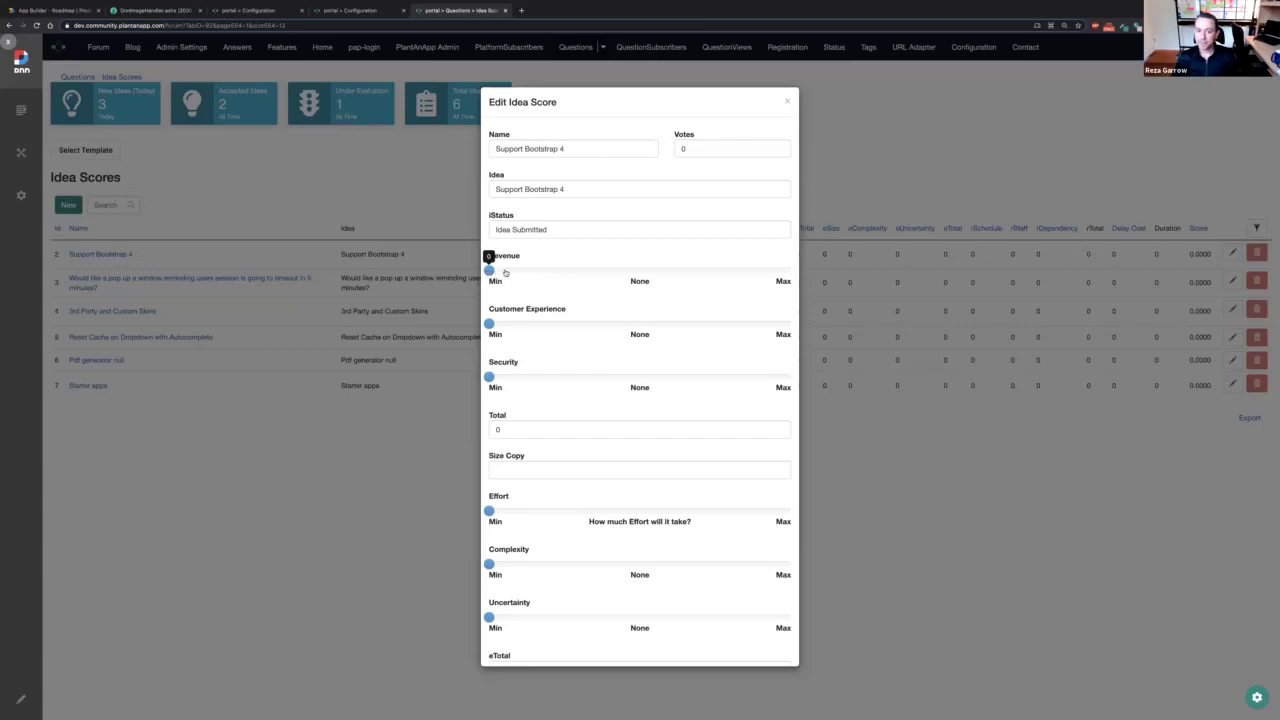
pyautogui.click(518, 272)
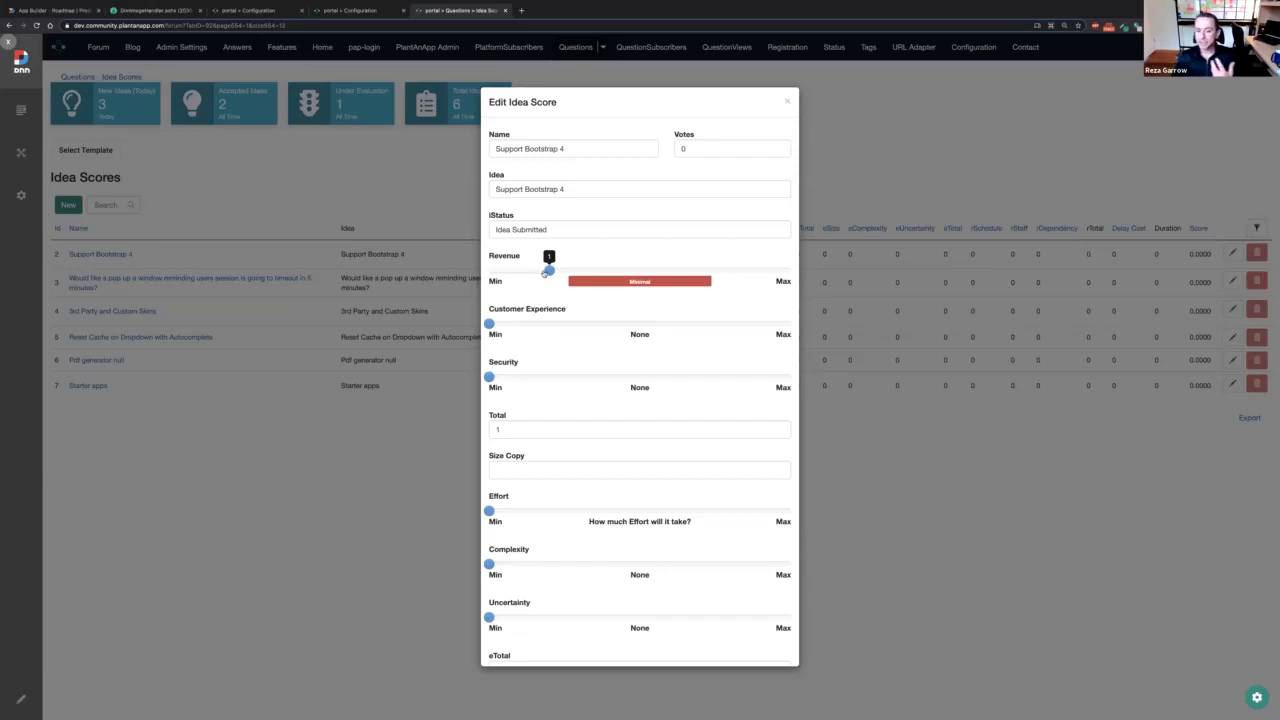
pyautogui.click(595, 273)
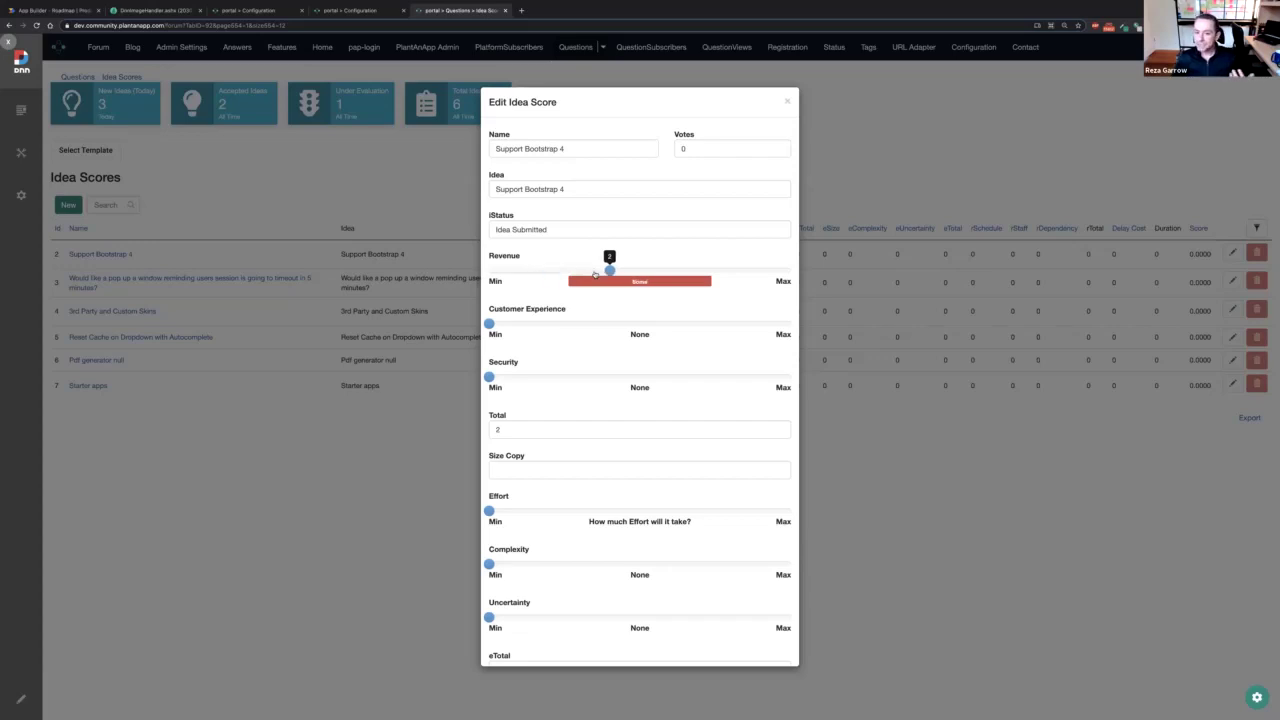
pyautogui.click(648, 280)
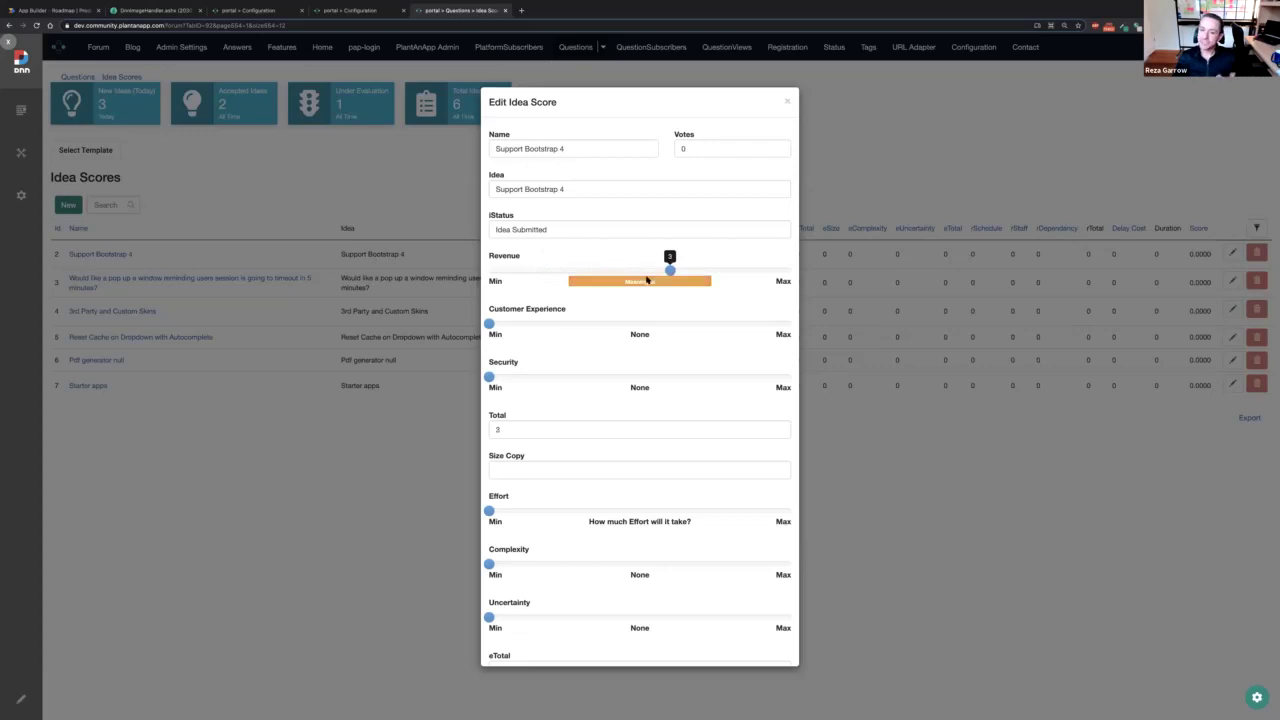
pyautogui.click(716, 279)
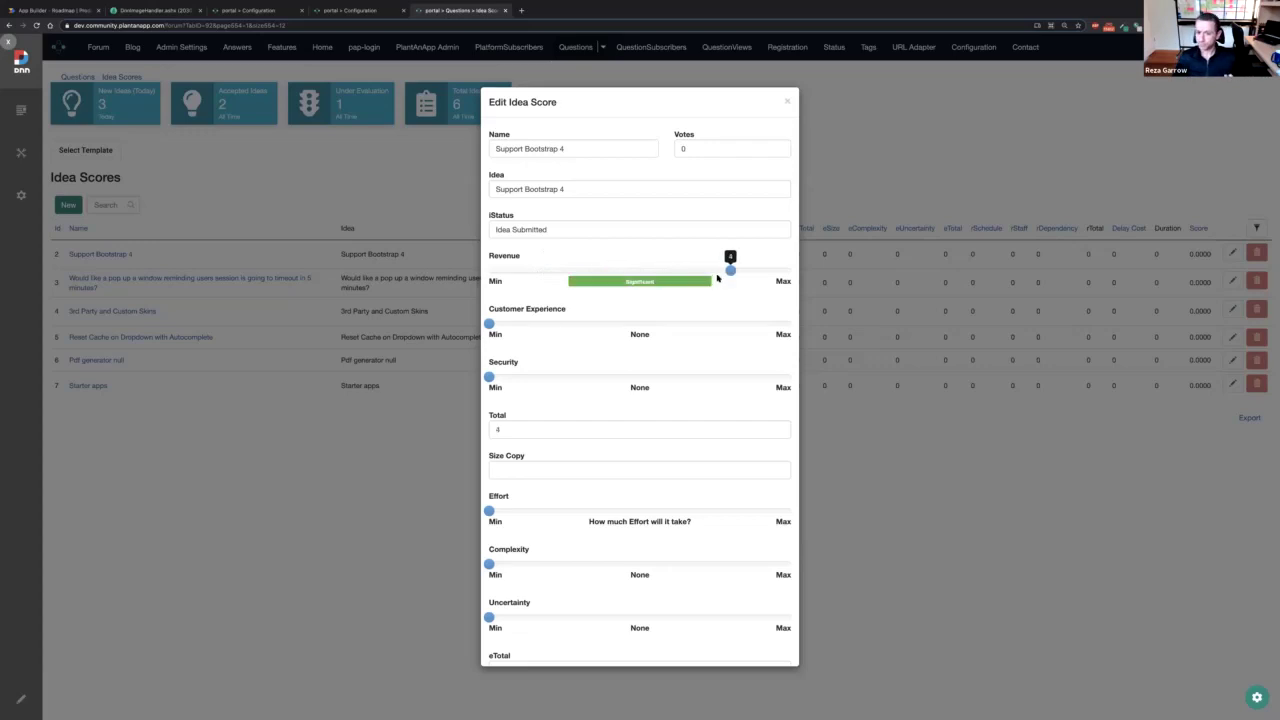
pyautogui.click(783, 280)
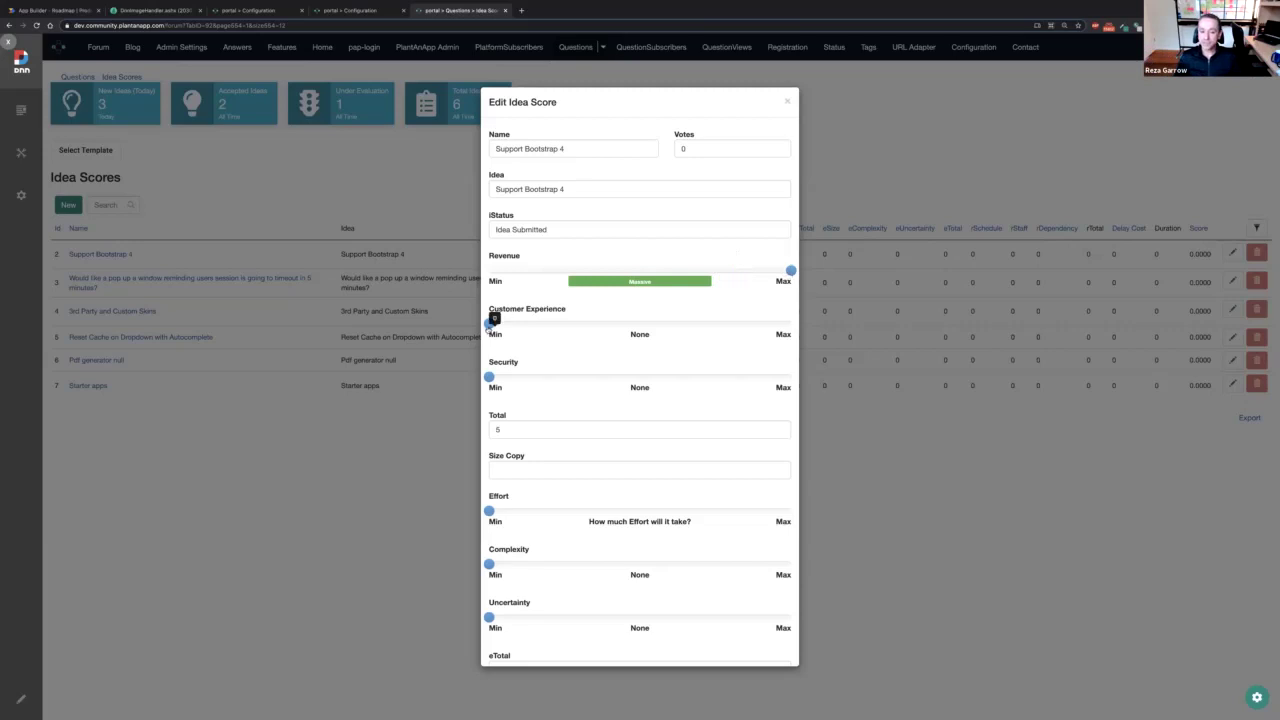
pyautogui.moveTo(490, 323); pyautogui.dragTo(800, 318)
pyautogui.click(800, 318)
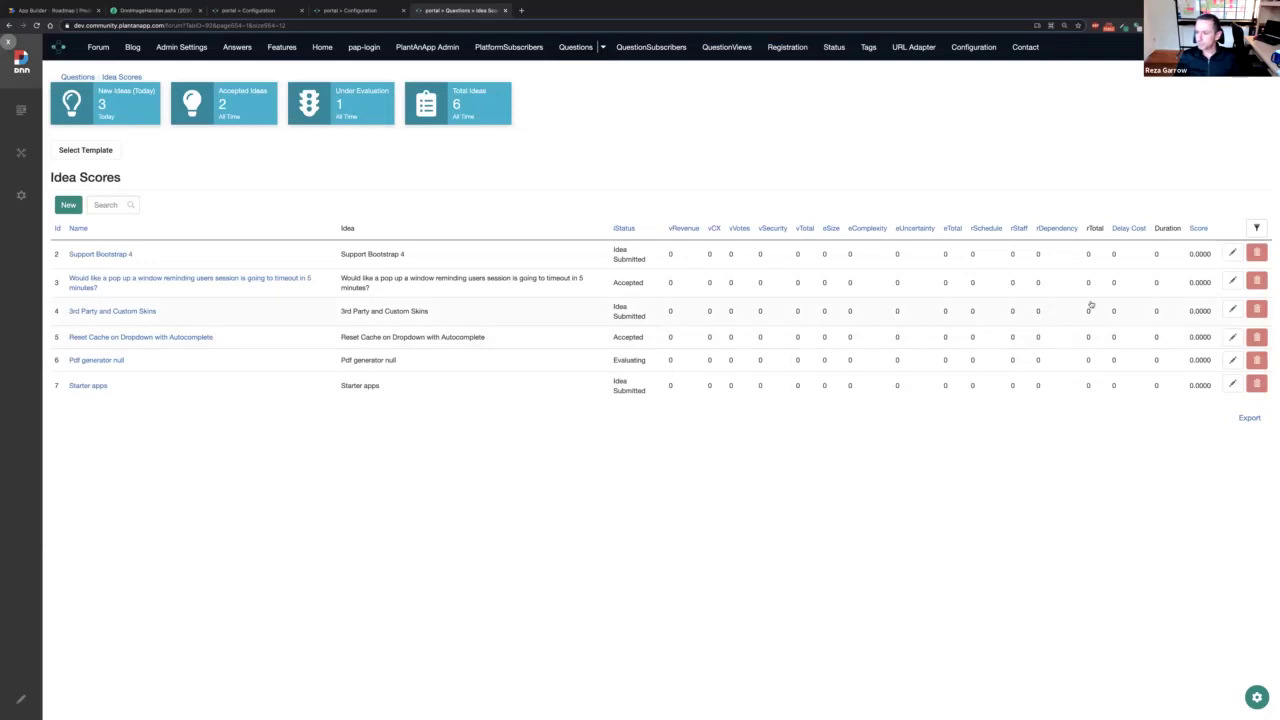
# - Open the idea score about the session timeout pop-up, review its Effort, Complexity and Uncertainty sliders, and close it
pyautogui.click(1232, 281)
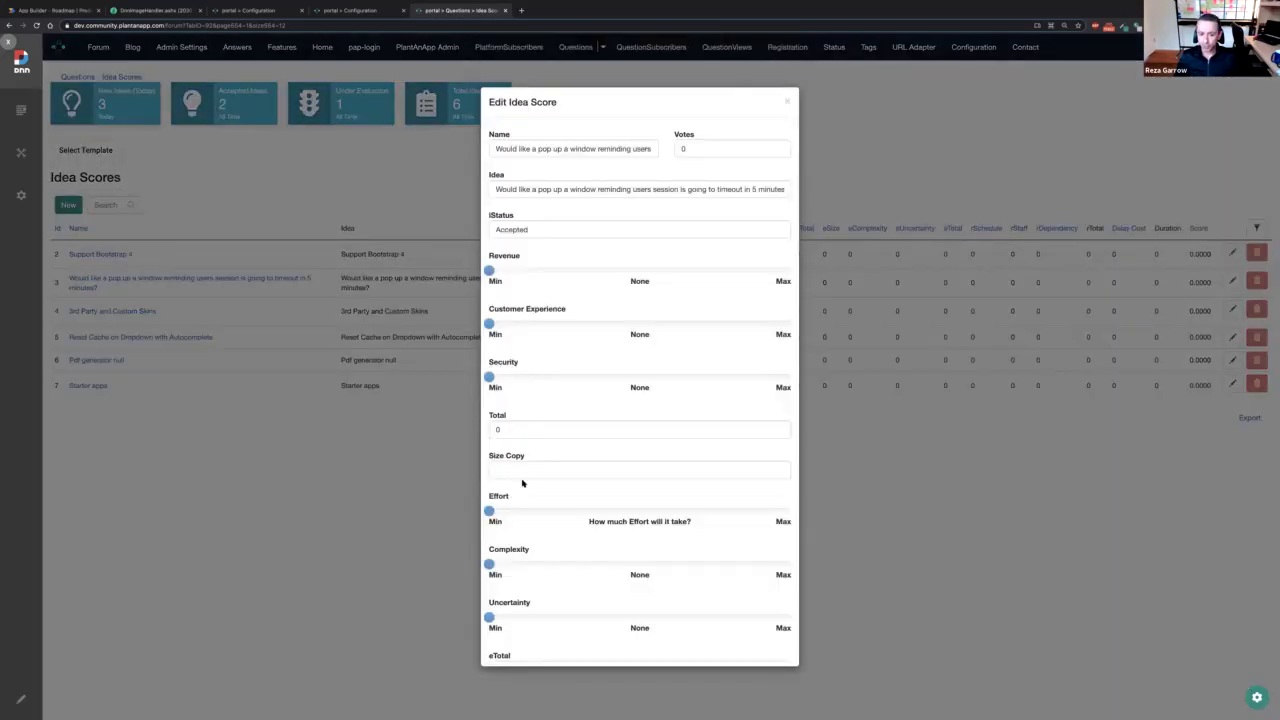
pyautogui.scroll(-3, 522, 481)
pyautogui.moveTo(489, 366)
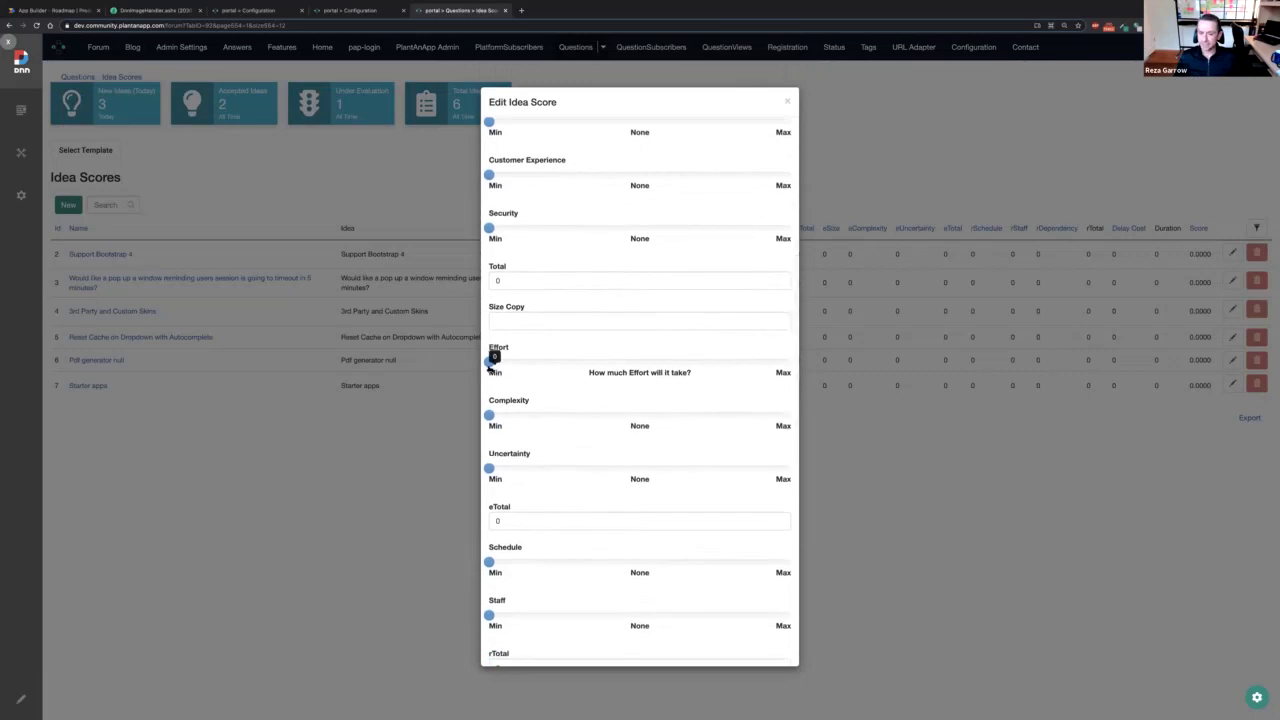
pyautogui.moveTo(491, 416)
pyautogui.moveTo(491, 468)
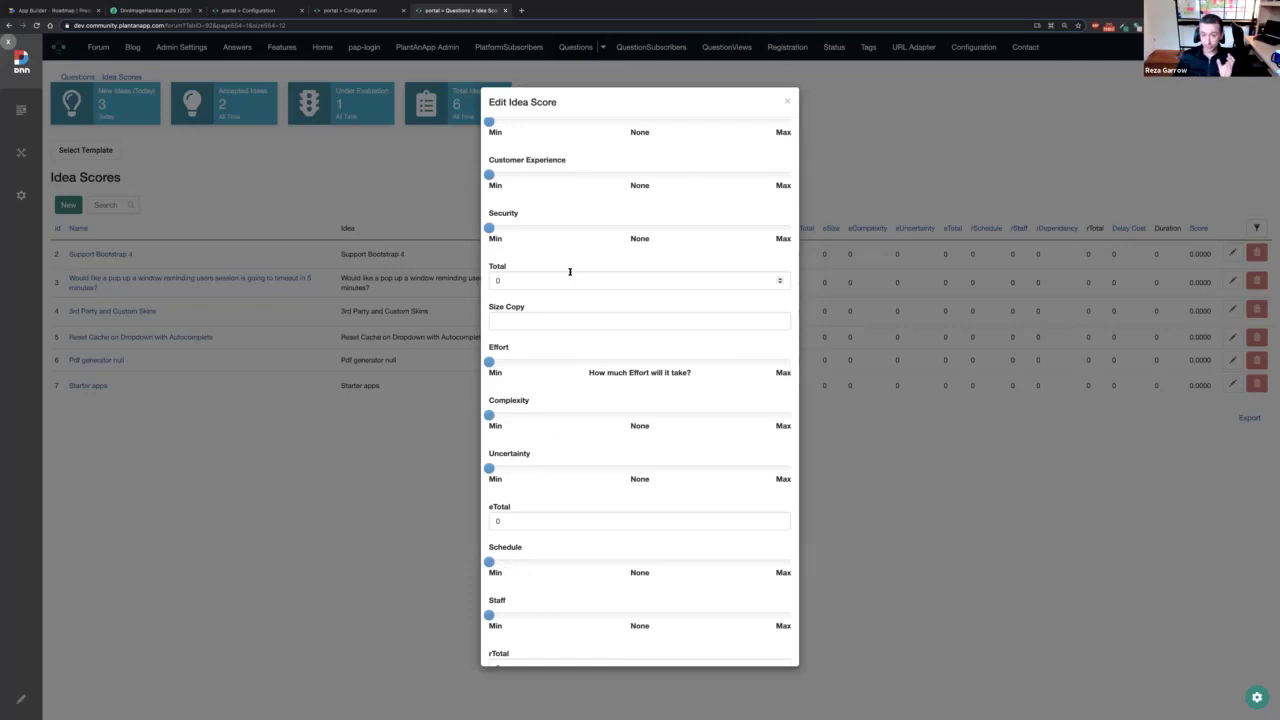
pyautogui.click(787, 101)
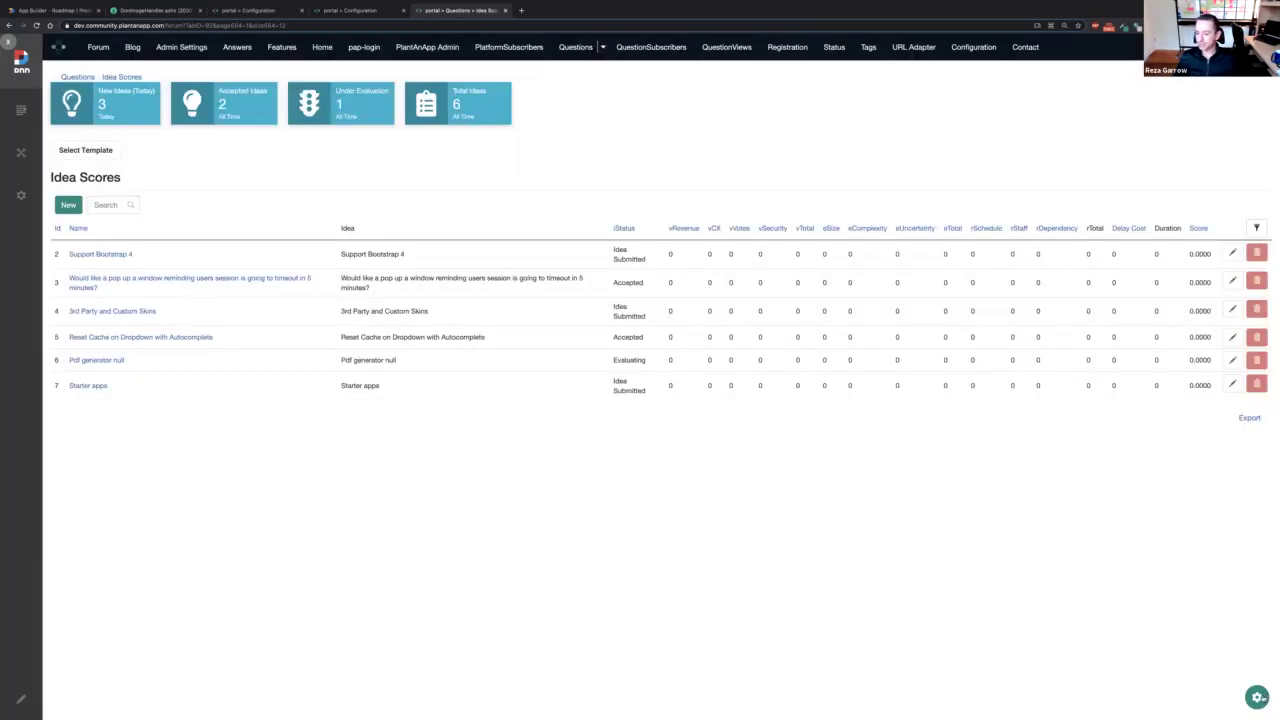
# - On the session timeout pop-up idea score, set Revenue to 2, Customer Experience to 4 and Security to 4
pyautogui.click(1257, 697)
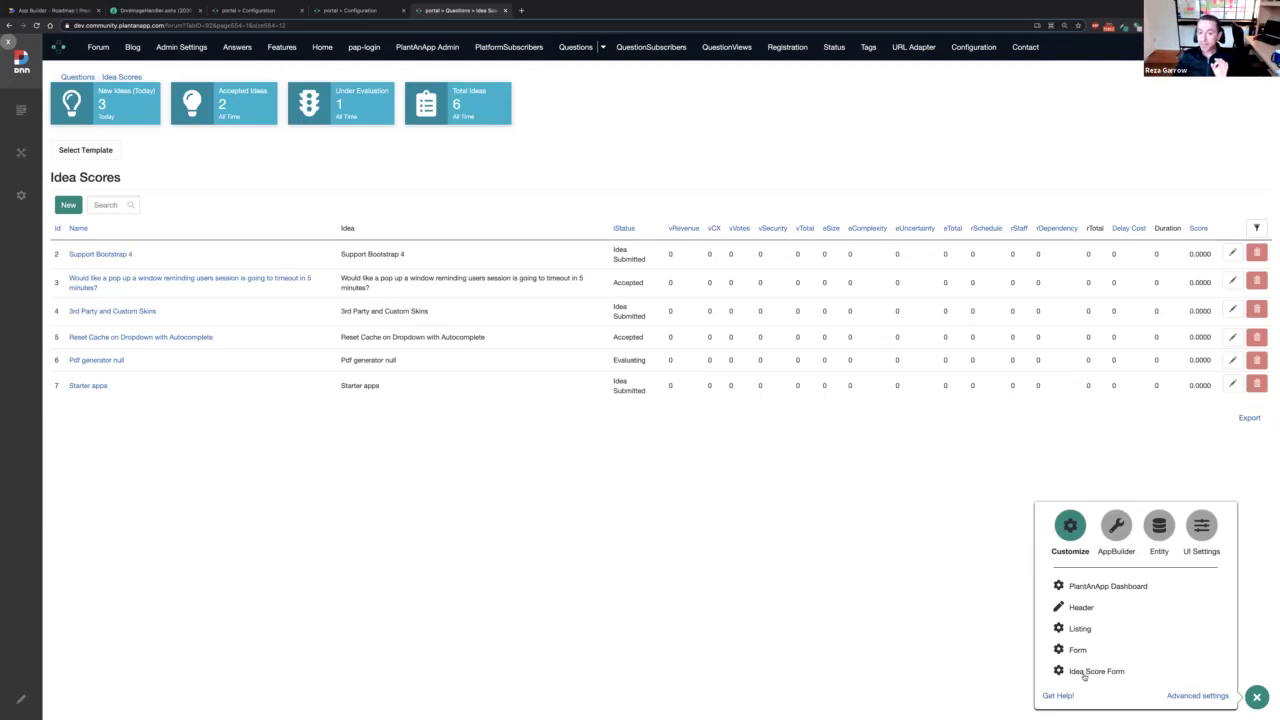
pyautogui.click(1232, 280)
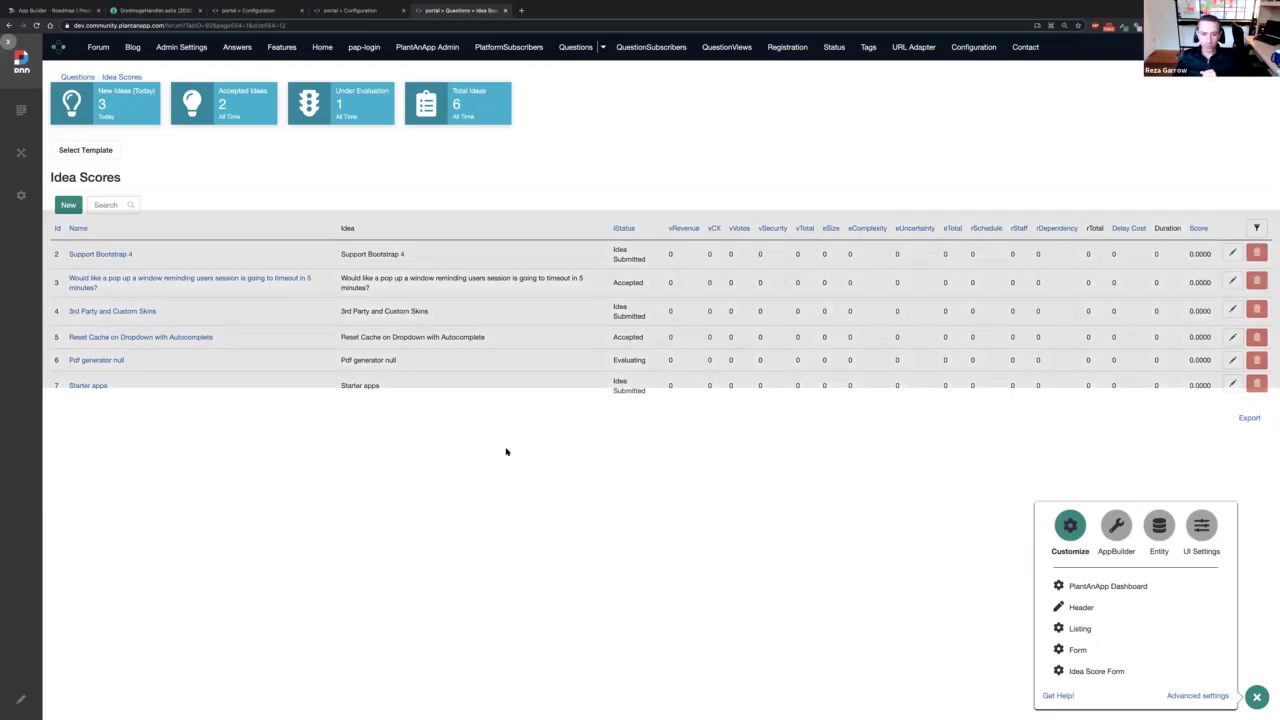
pyautogui.scroll(-3, 560, 605)
pyautogui.scroll(-5, 560, 605)
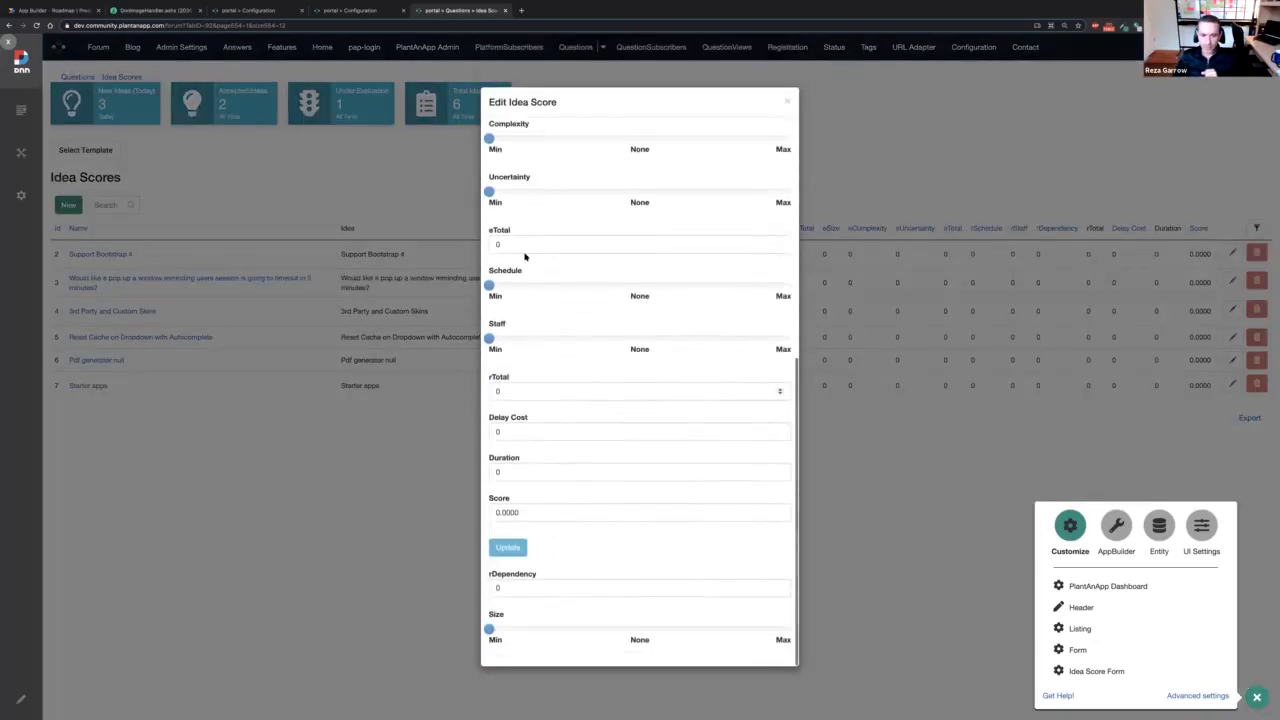
pyautogui.scroll(1, 532, 324)
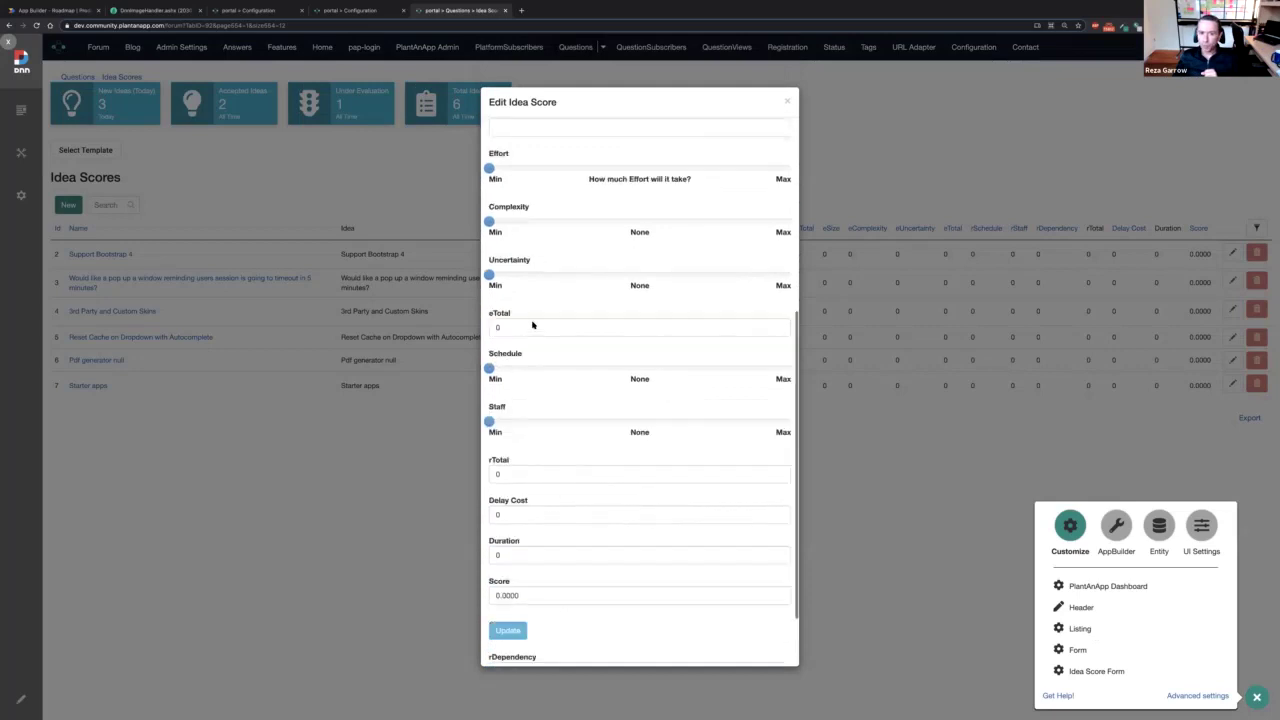
pyautogui.scroll(3, 534, 300)
pyautogui.scroll(2, 577, 220)
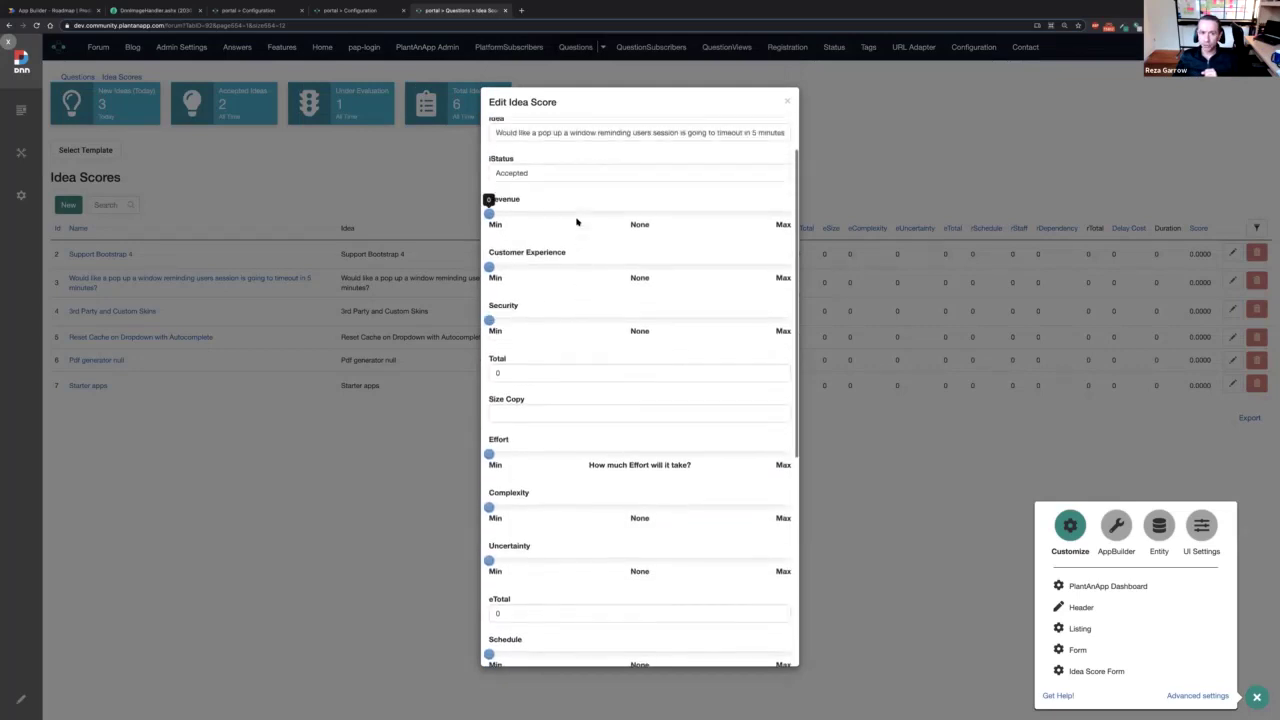
pyautogui.scroll(1, 560, 225)
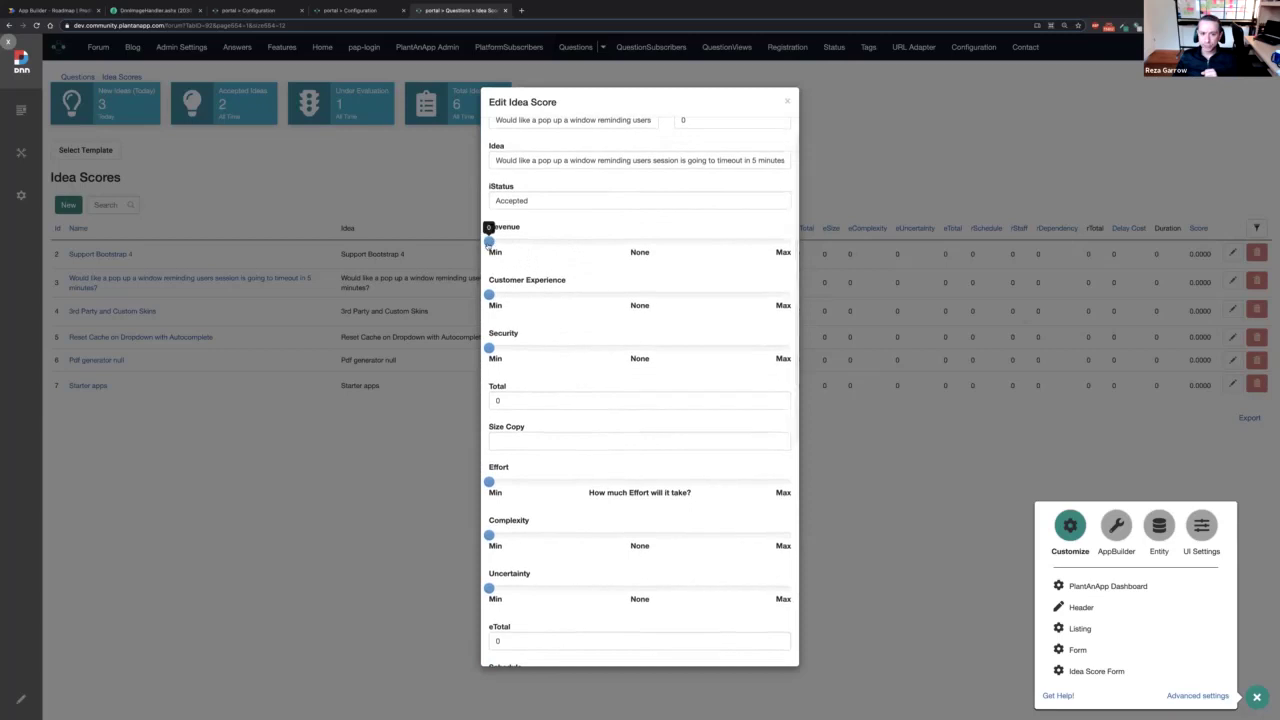
pyautogui.moveTo(488, 242); pyautogui.dragTo(608, 241)
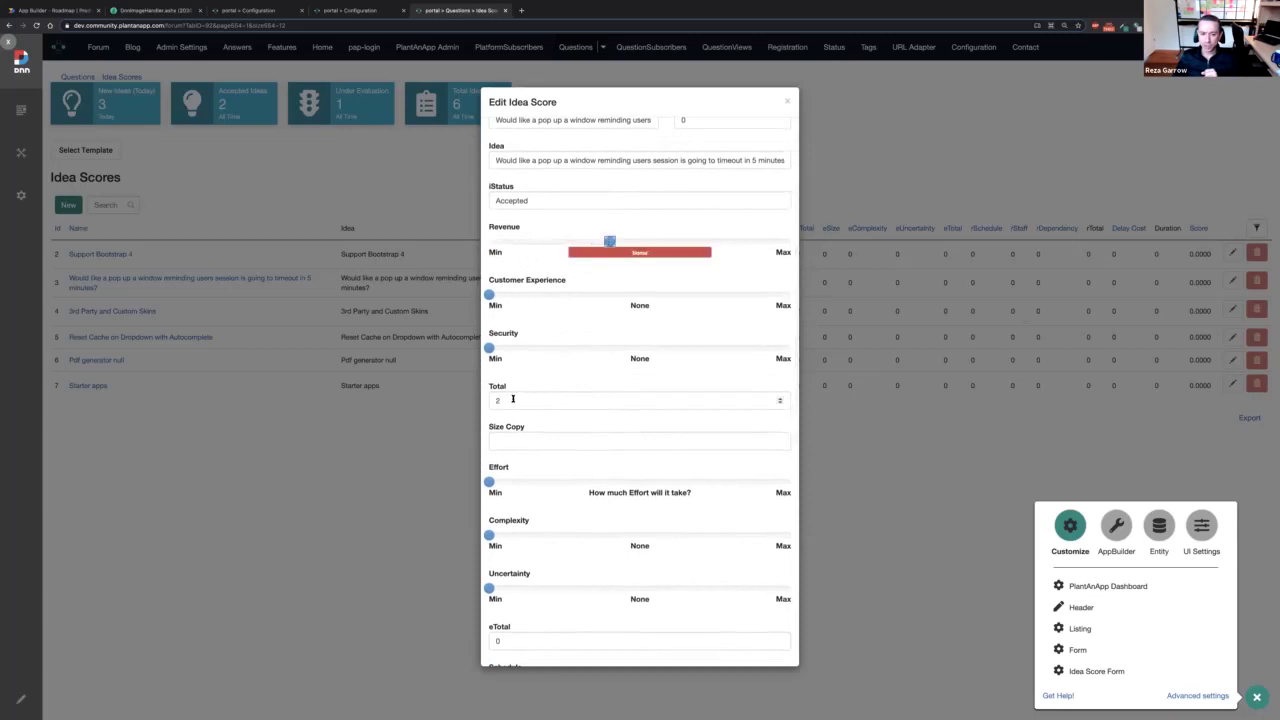
pyautogui.moveTo(489, 294); pyautogui.dragTo(730, 293)
pyautogui.moveTo(489, 348); pyautogui.dragTo(730, 346)
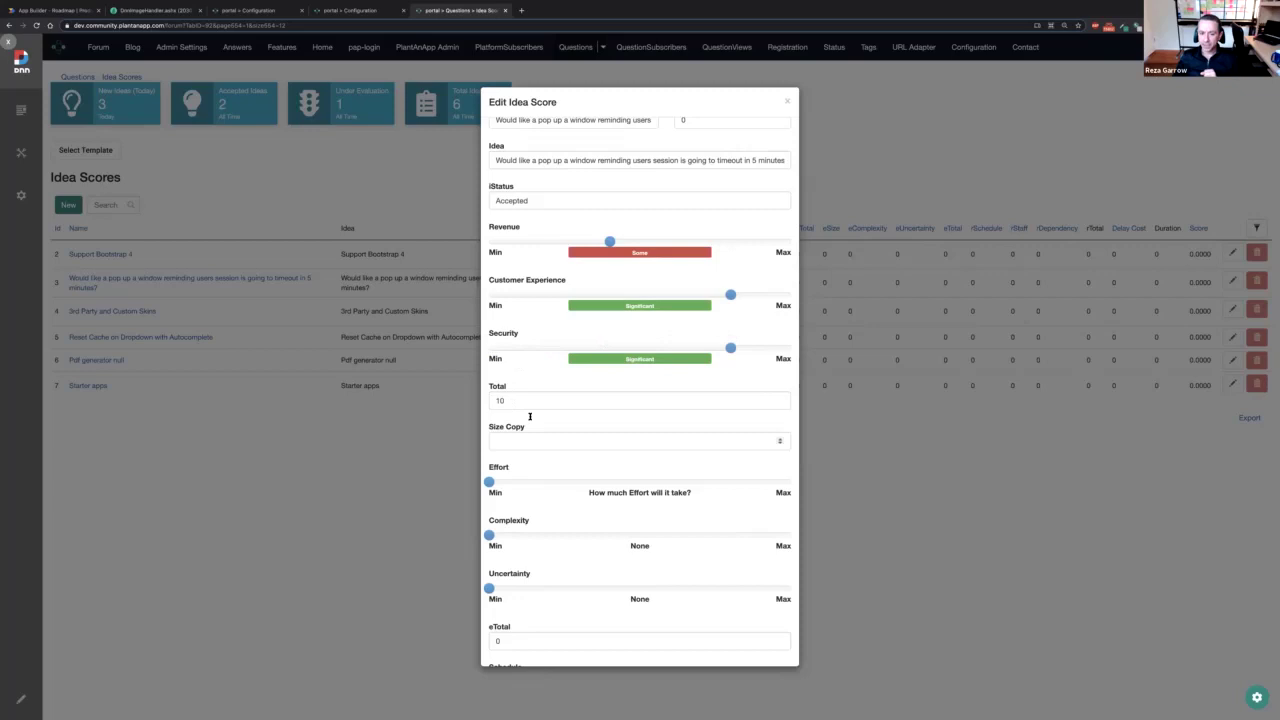
# - Check the remaining total, score and rDependency fields of the idea score and close it without saving
pyautogui.scroll(-1, 566, 432)
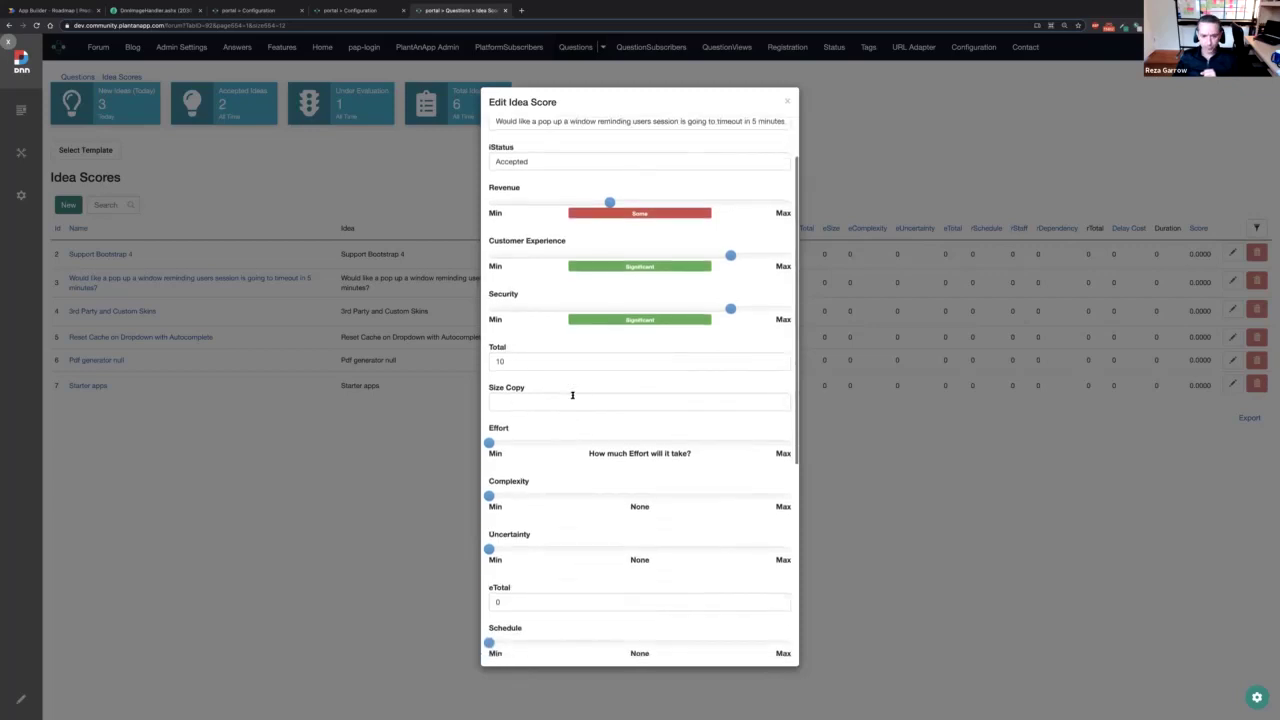
pyautogui.scroll(-5, 572, 395)
pyautogui.scroll(-2, 572, 398)
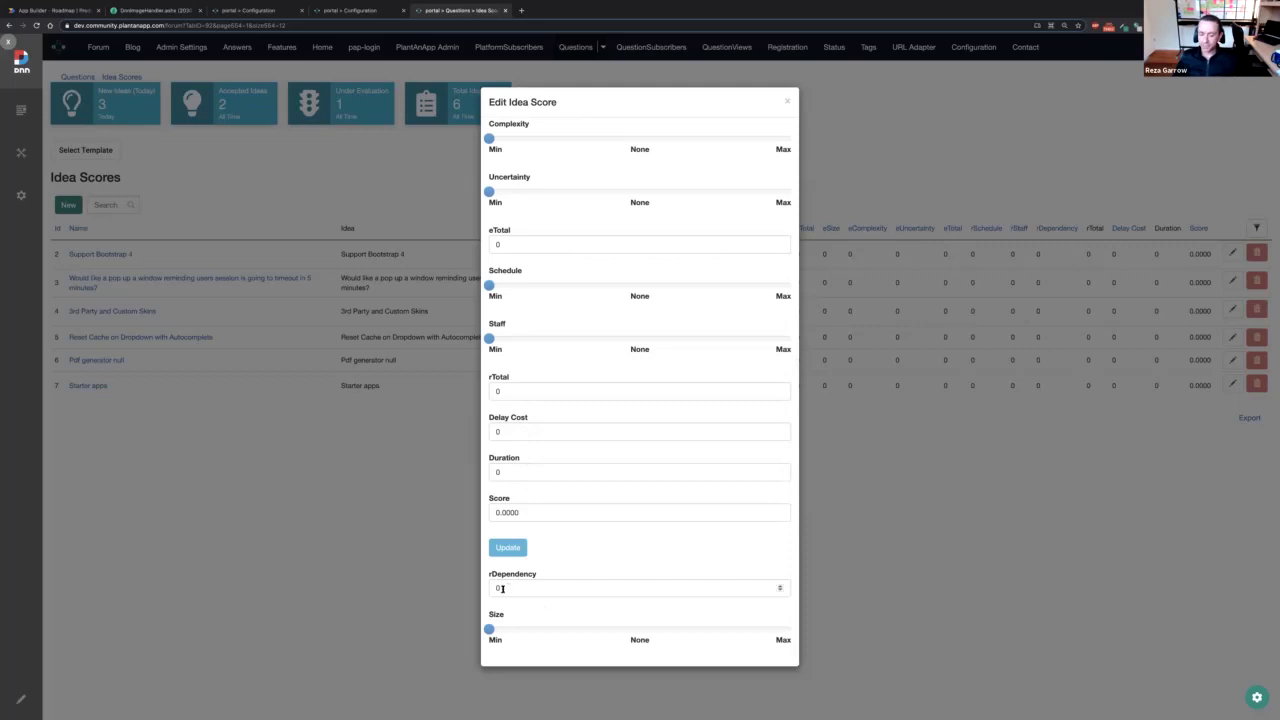
pyautogui.click(971, 476)
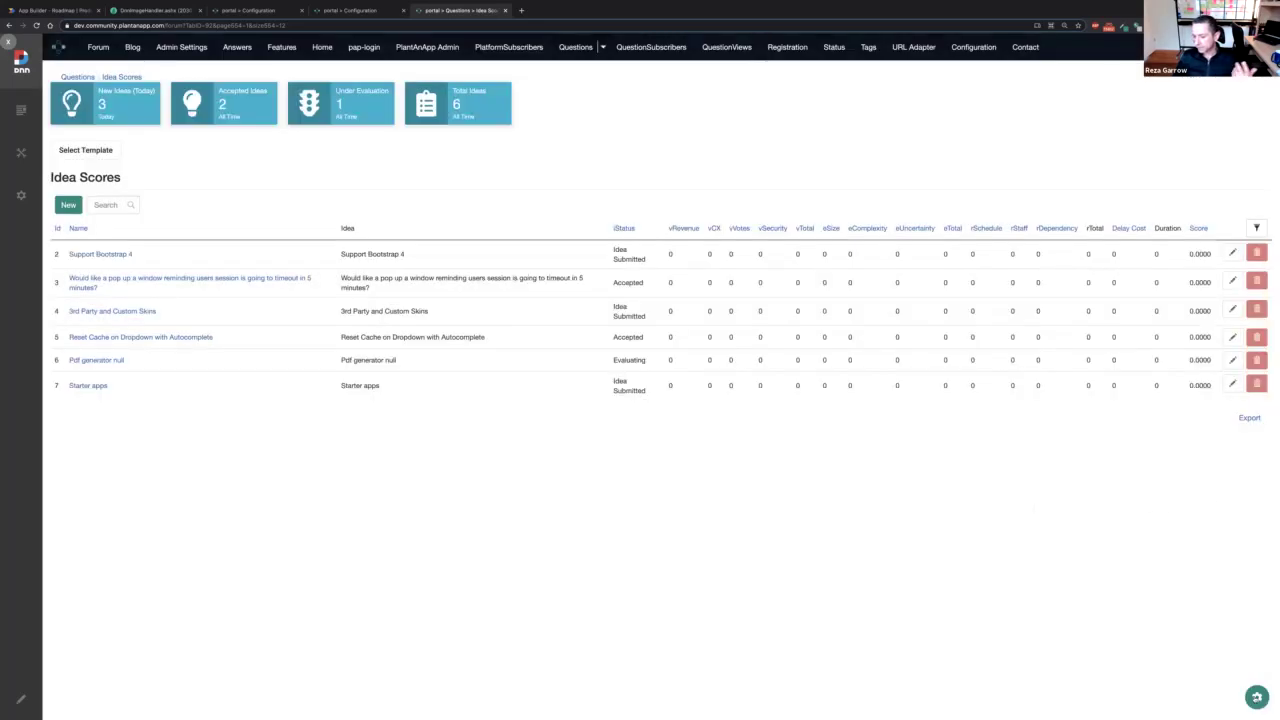
# - Open the Idea Score Form settings and expand the rDependency field to review its type and initial value
pyautogui.click(1257, 697)
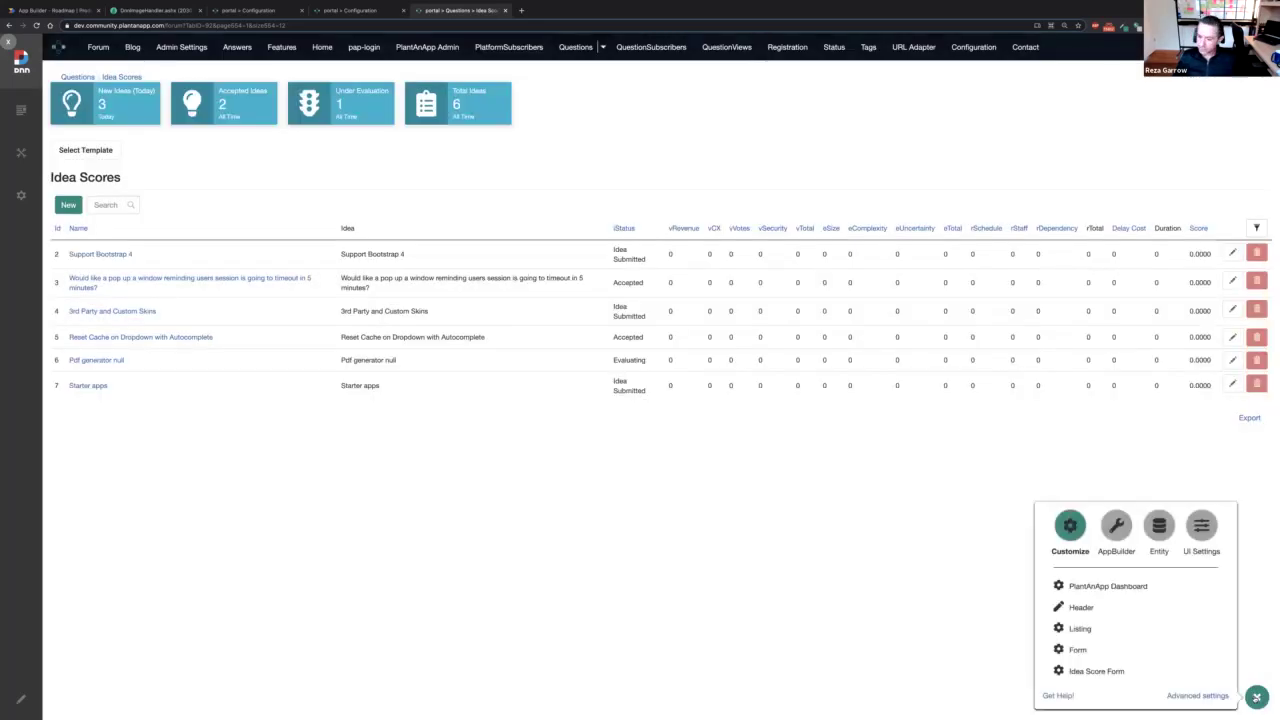
pyautogui.click(1088, 671)
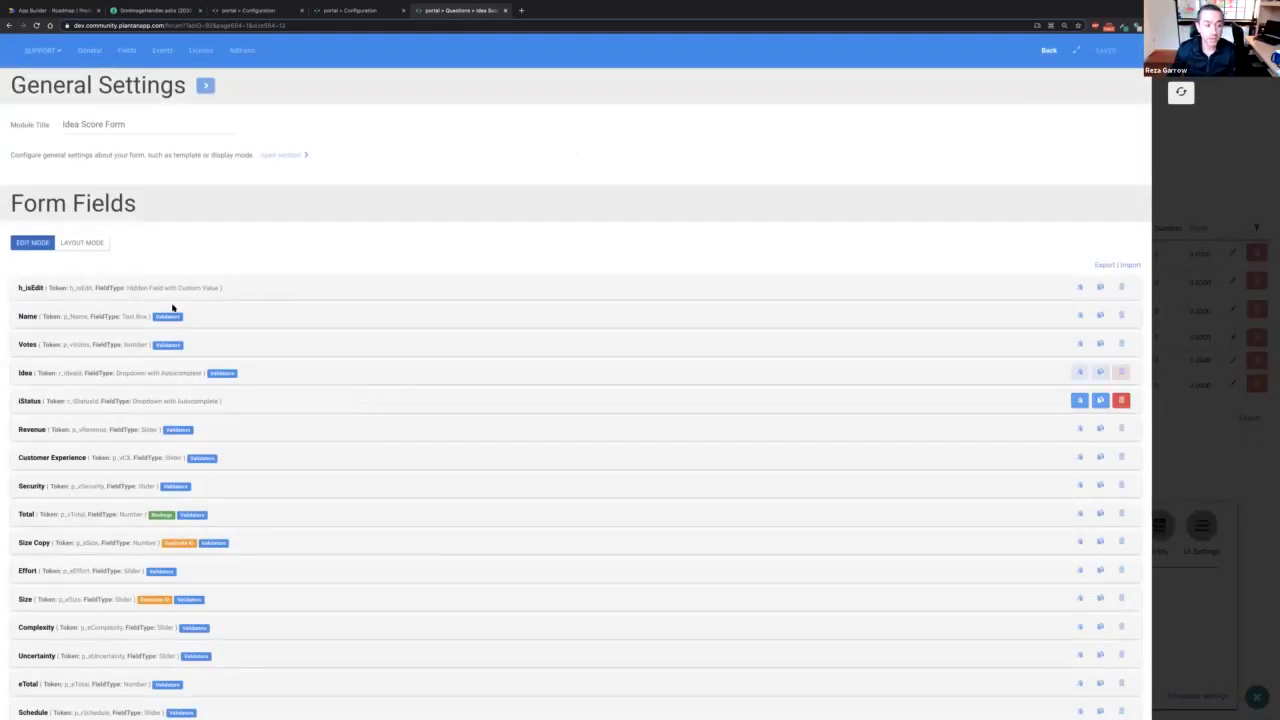
pyautogui.scroll(-1, 172, 308)
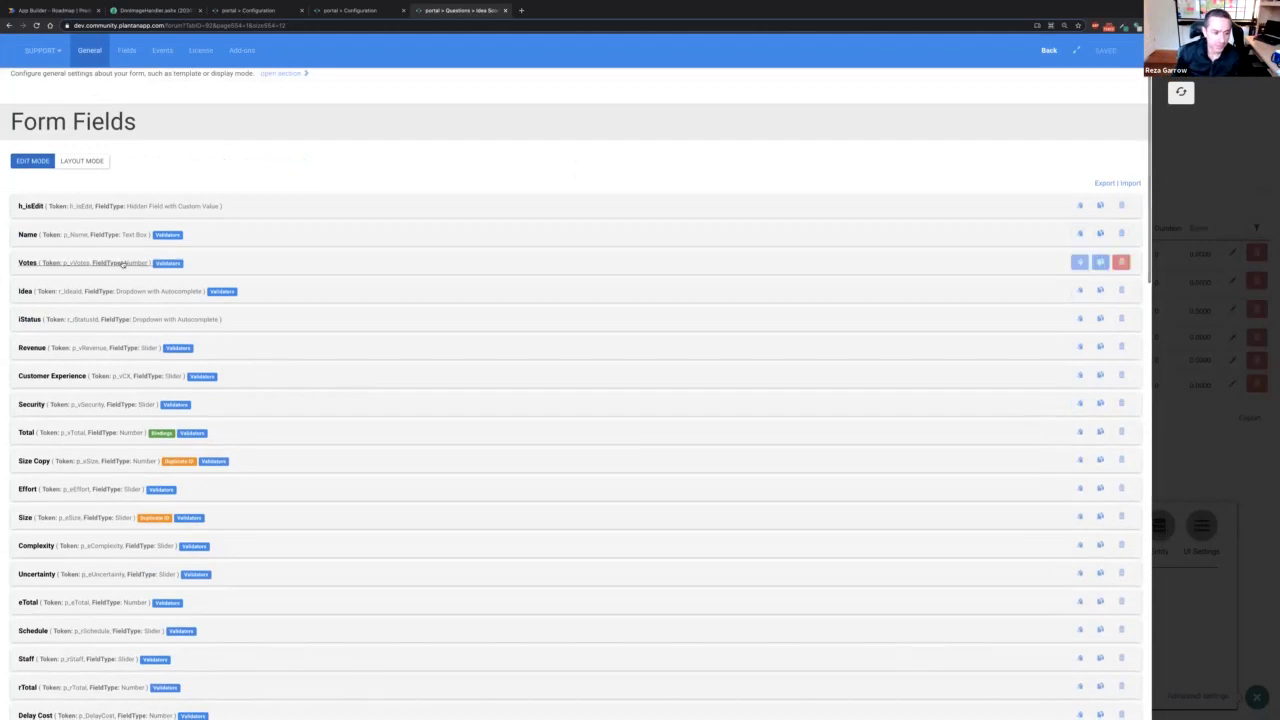
pyautogui.scroll(-5, 121, 263)
pyautogui.scroll(1, 121, 263)
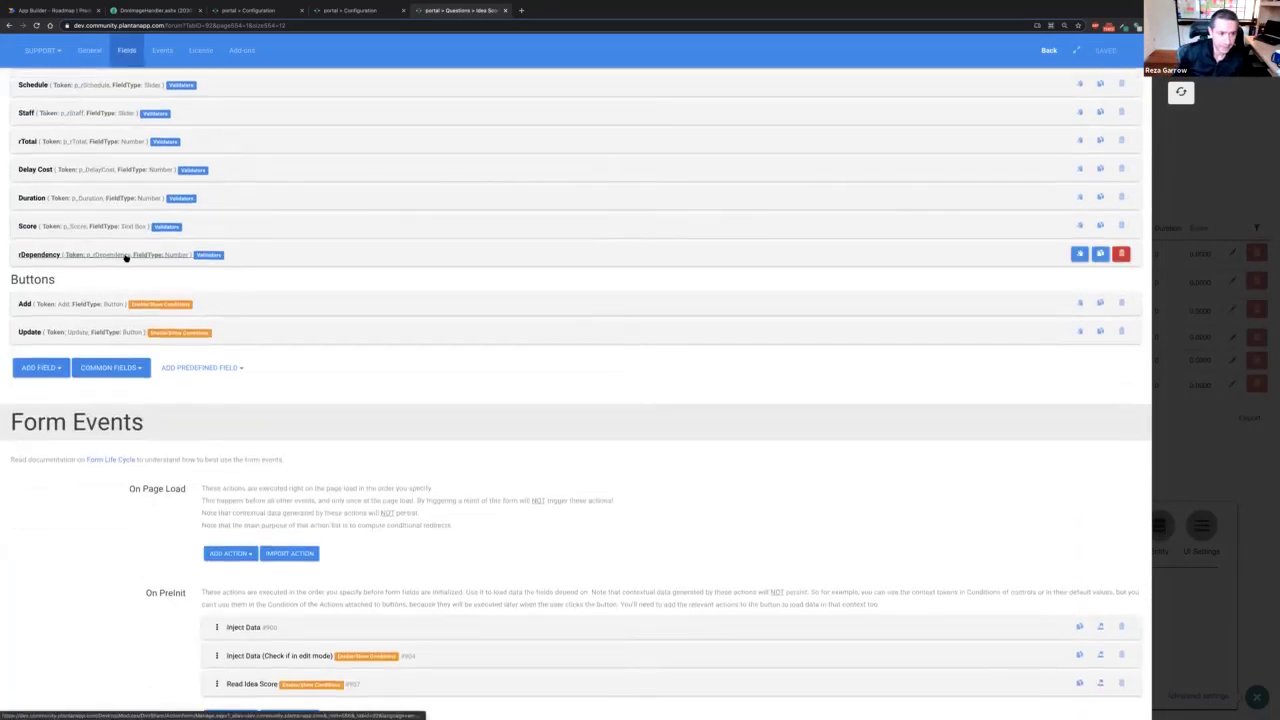
pyautogui.click(125, 257)
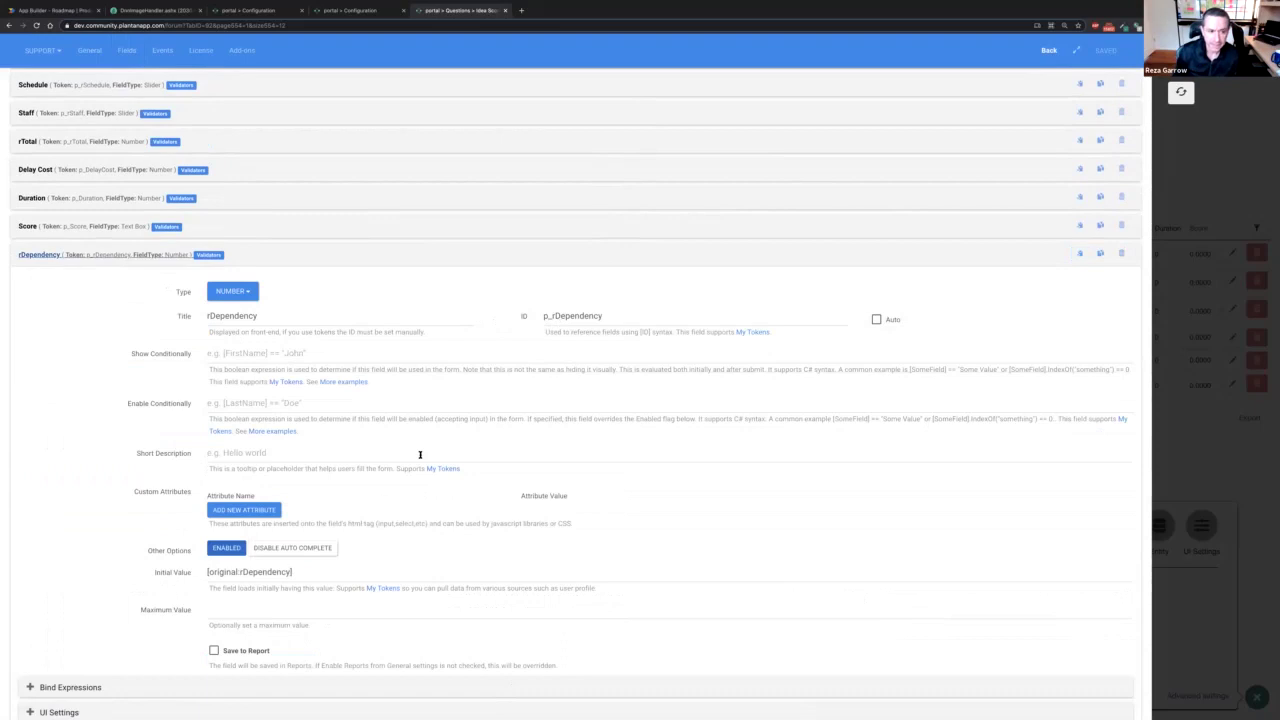
pyautogui.scroll(-1, 257, 263)
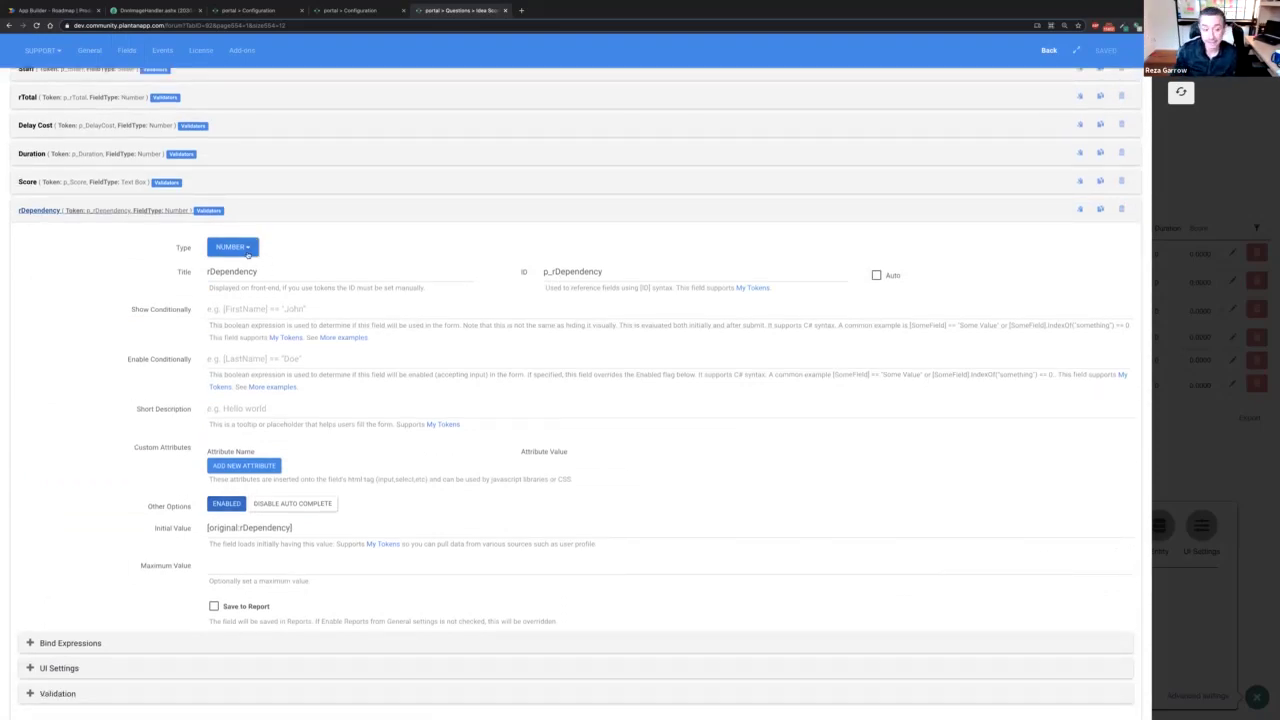
pyautogui.scroll(-1, 276, 295)
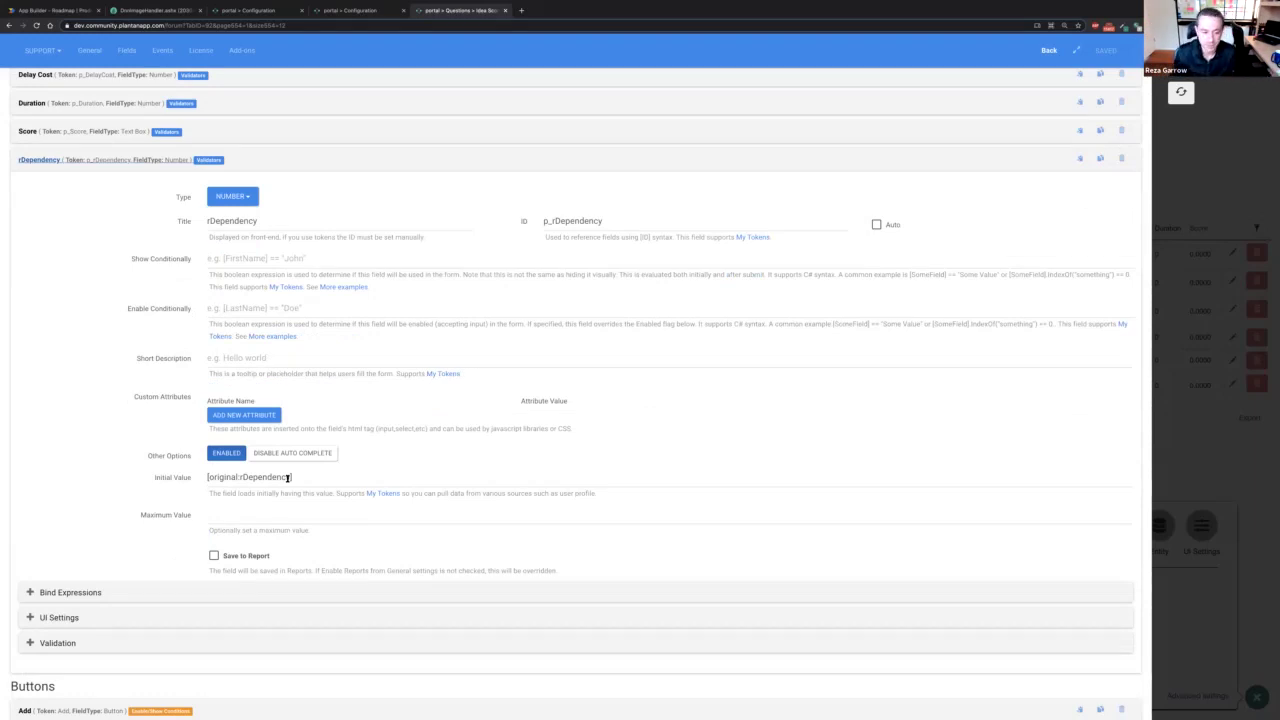
# - Expand the Staff slider field and review its initial value, help text, value range and slider captions
pyautogui.scroll(3, 266, 307)
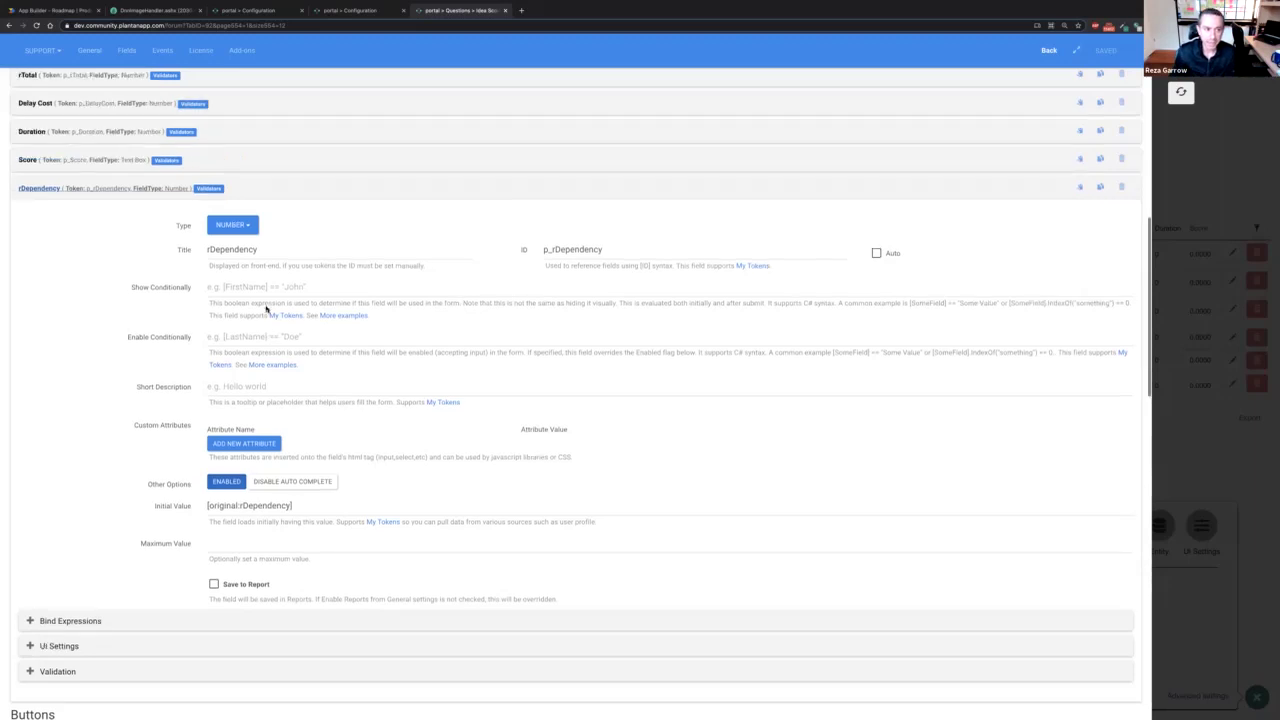
pyautogui.click(75, 137)
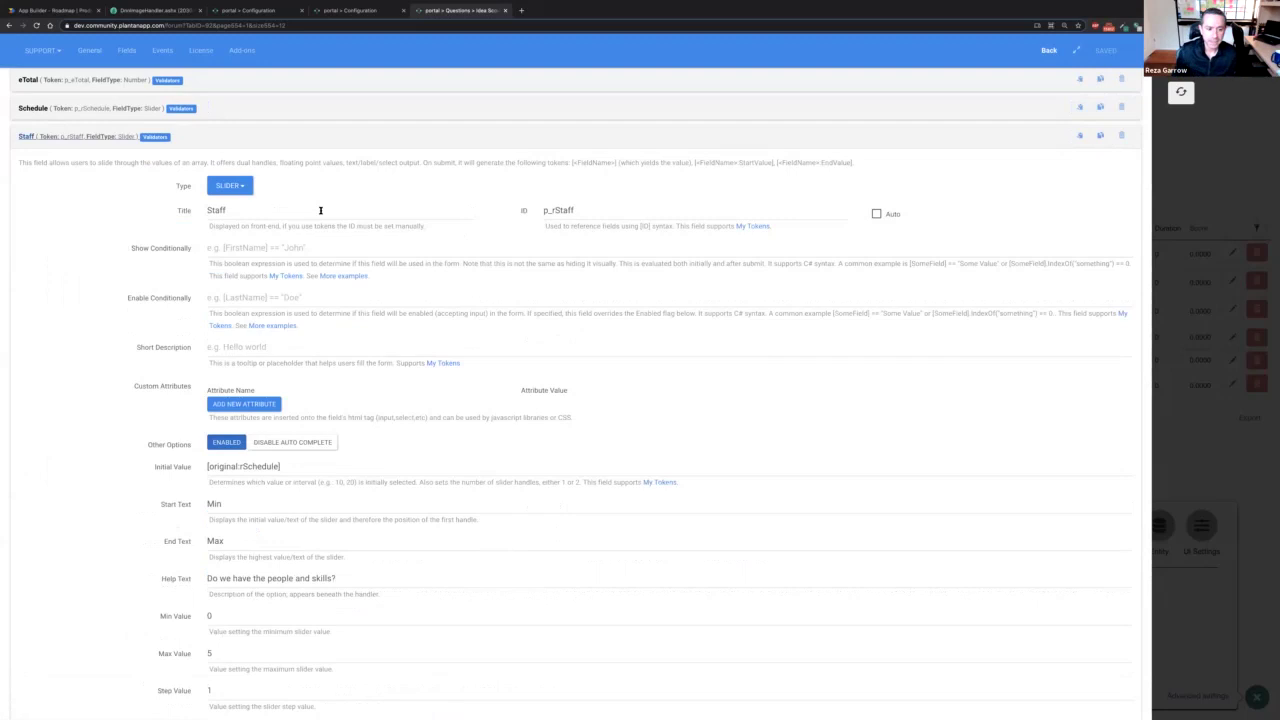
pyautogui.scroll(-2, 320, 210)
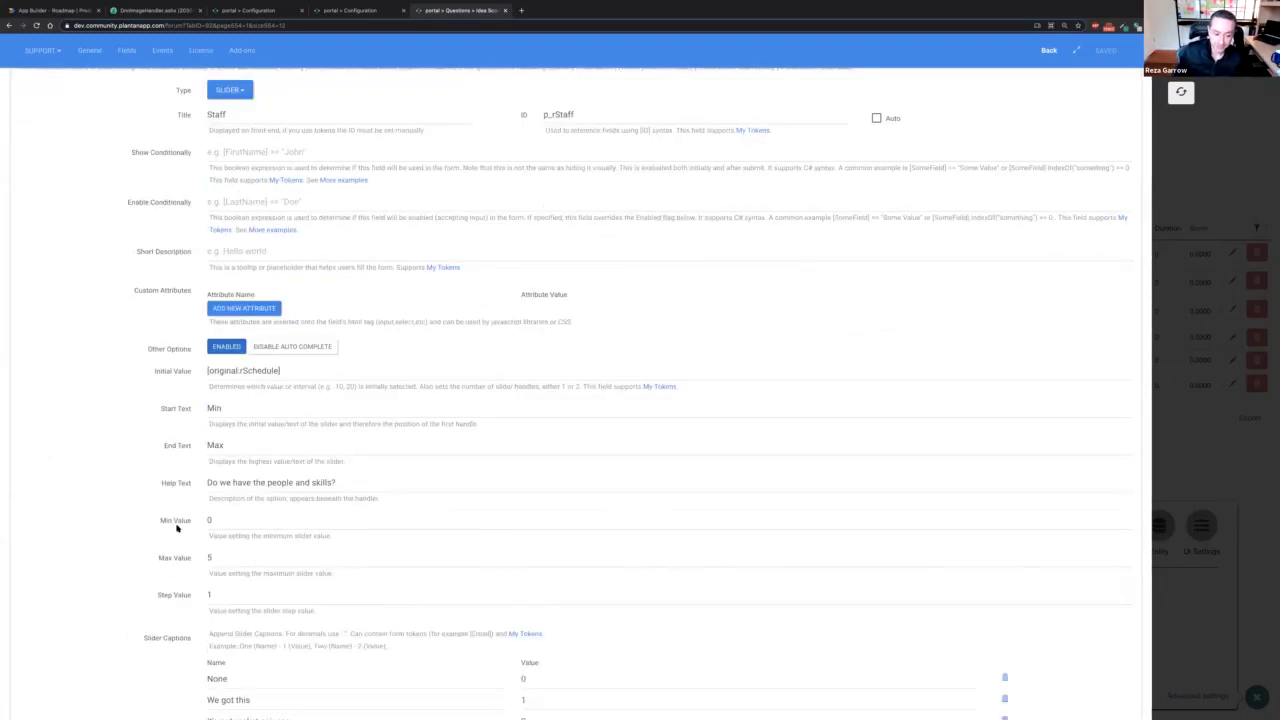
pyautogui.scroll(-5, 177, 529)
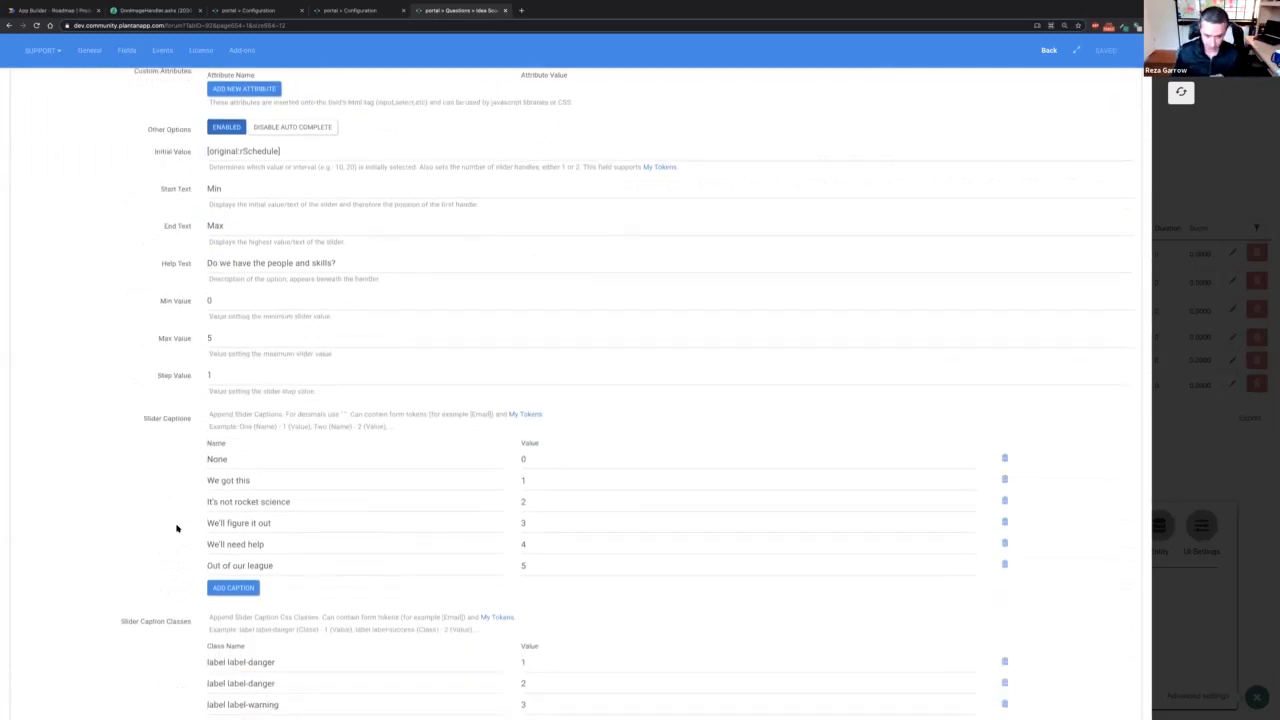
pyautogui.scroll(-1, 177, 528)
pyautogui.scroll(1, 177, 528)
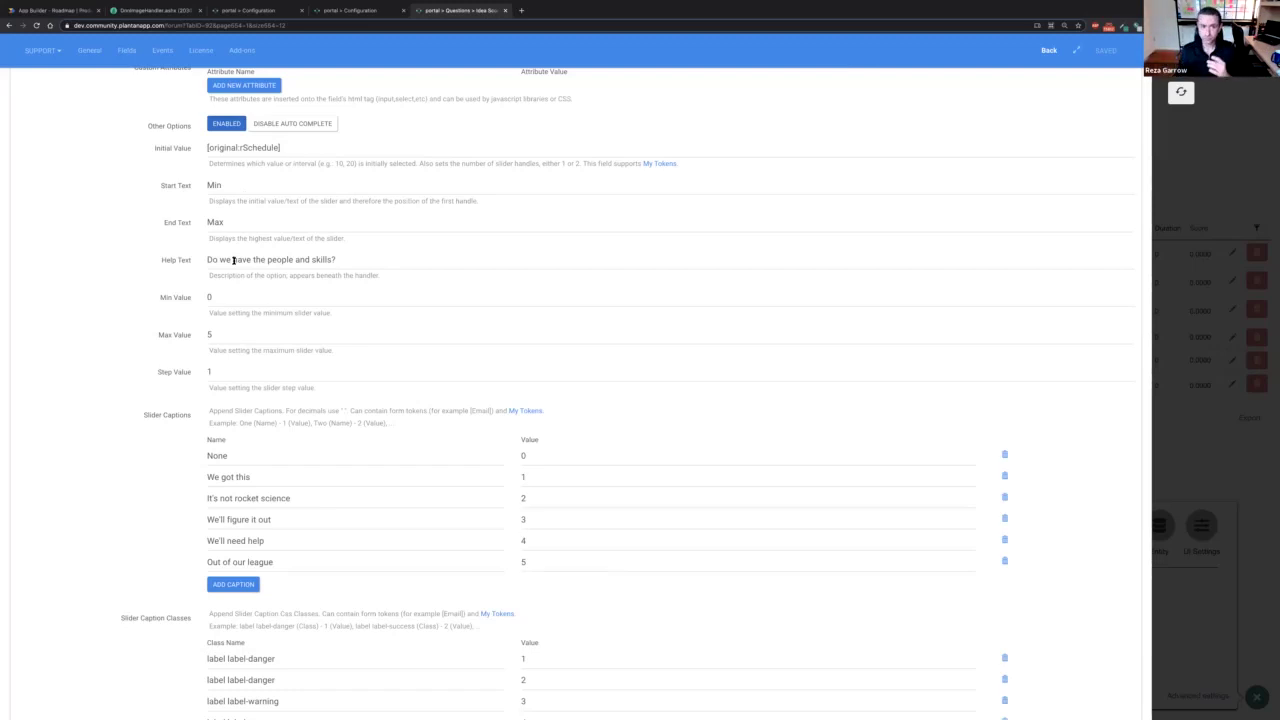
# - Duplicate the Idea Scores page in a new browser tab and open the Support Bootstrap 4 idea score for editing
pyautogui.rightClick(446, 11)
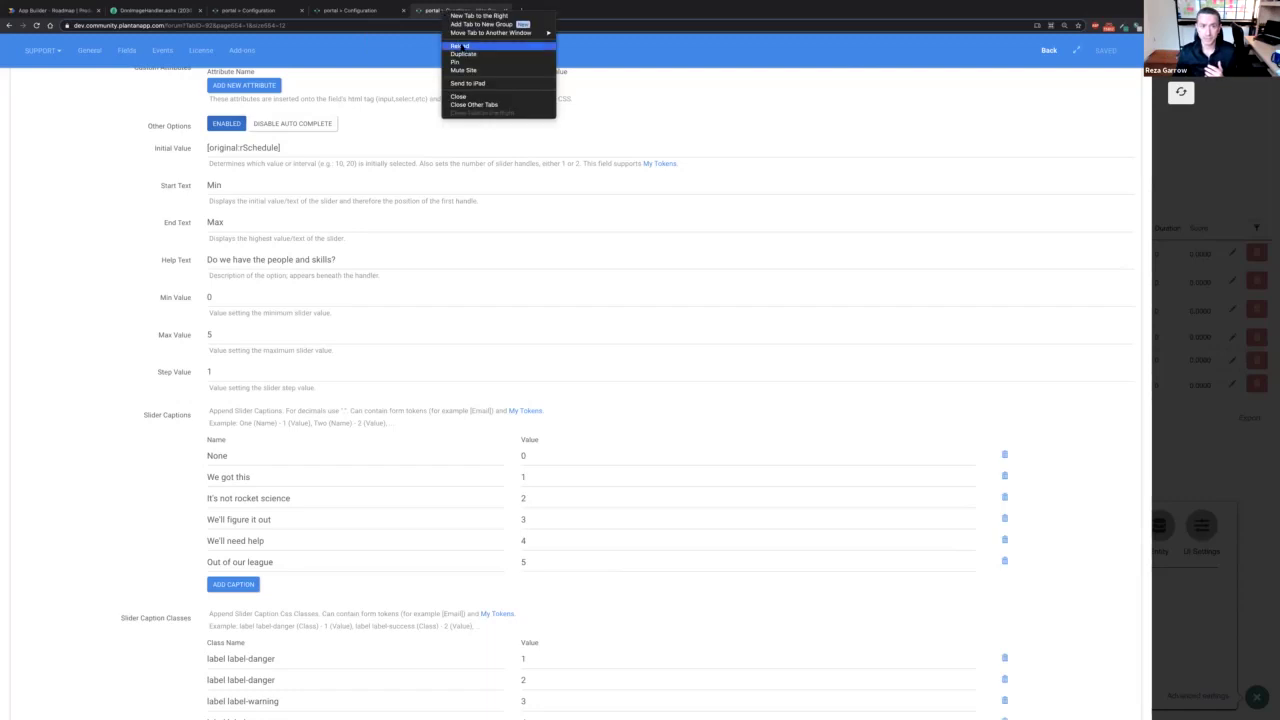
pyautogui.click(466, 54)
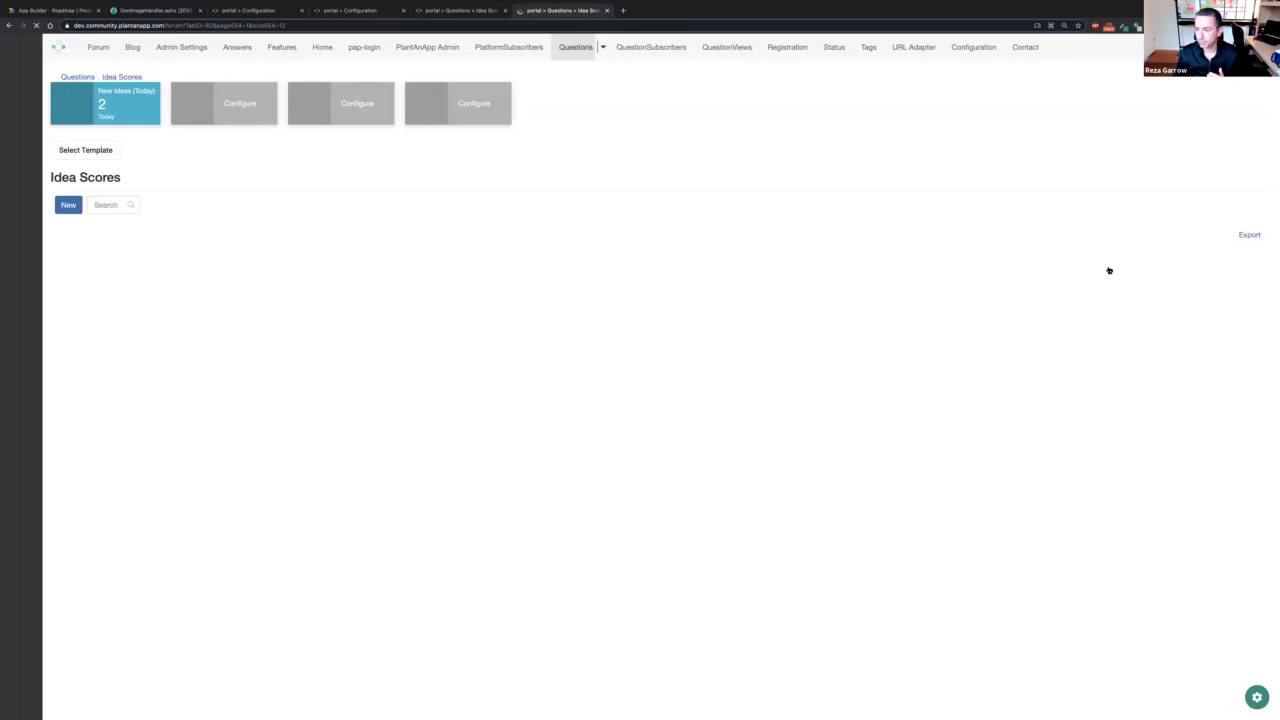
pyautogui.click(1232, 255)
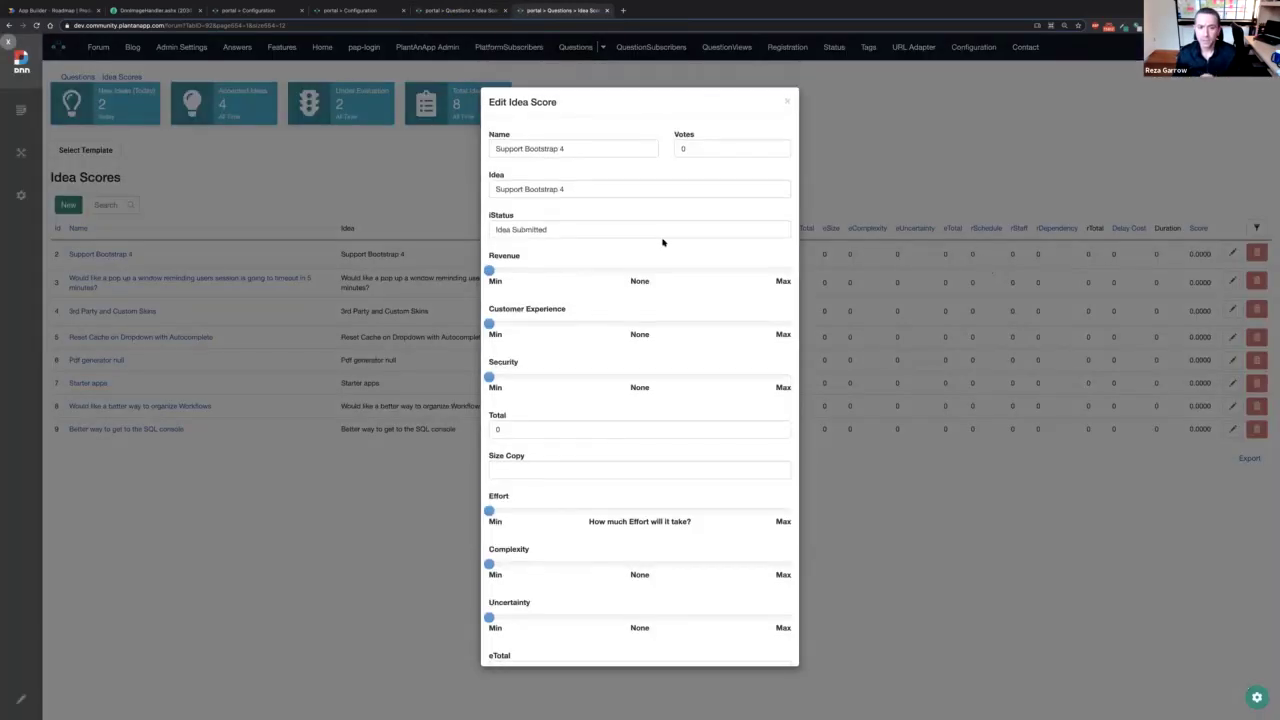
pyautogui.moveTo(489, 270)
pyautogui.mouseDown()
pyautogui.moveTo(548, 270)
pyautogui.moveTo(489, 270)
pyautogui.mouseUp()
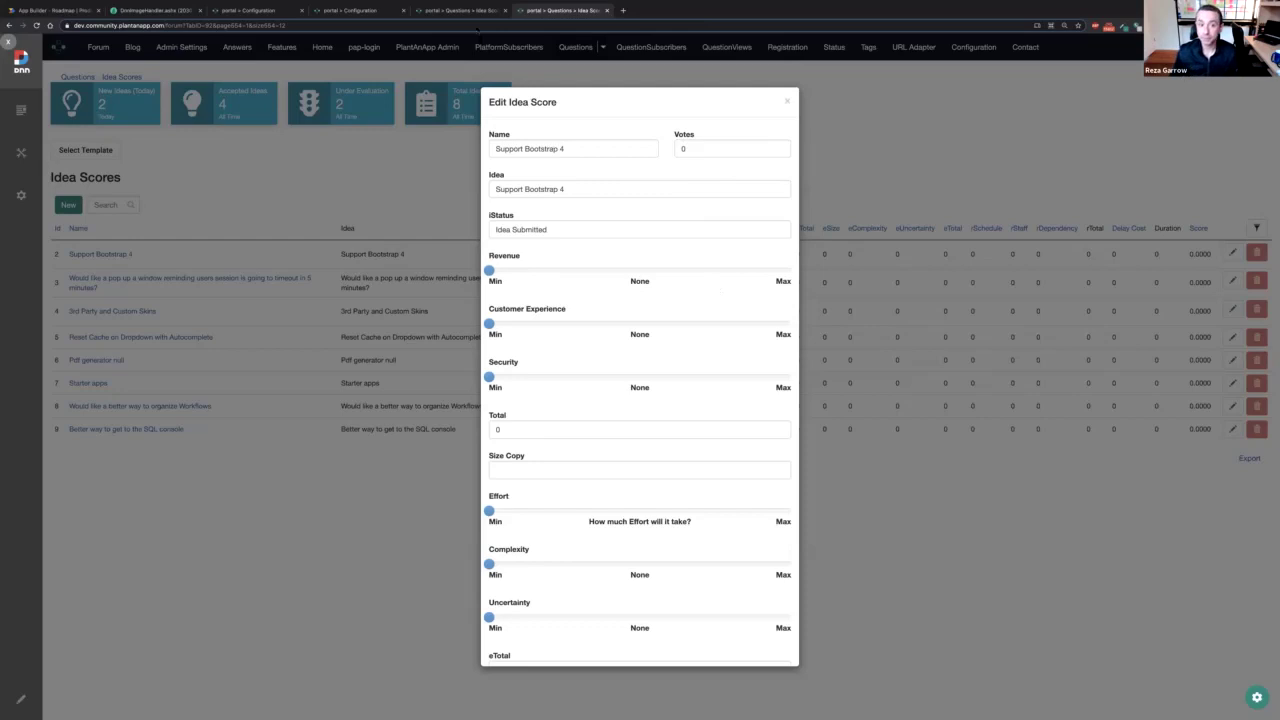
# - Return to the form settings and review the Staff slider's minimum, maximum and step values
pyautogui.click(452, 14)
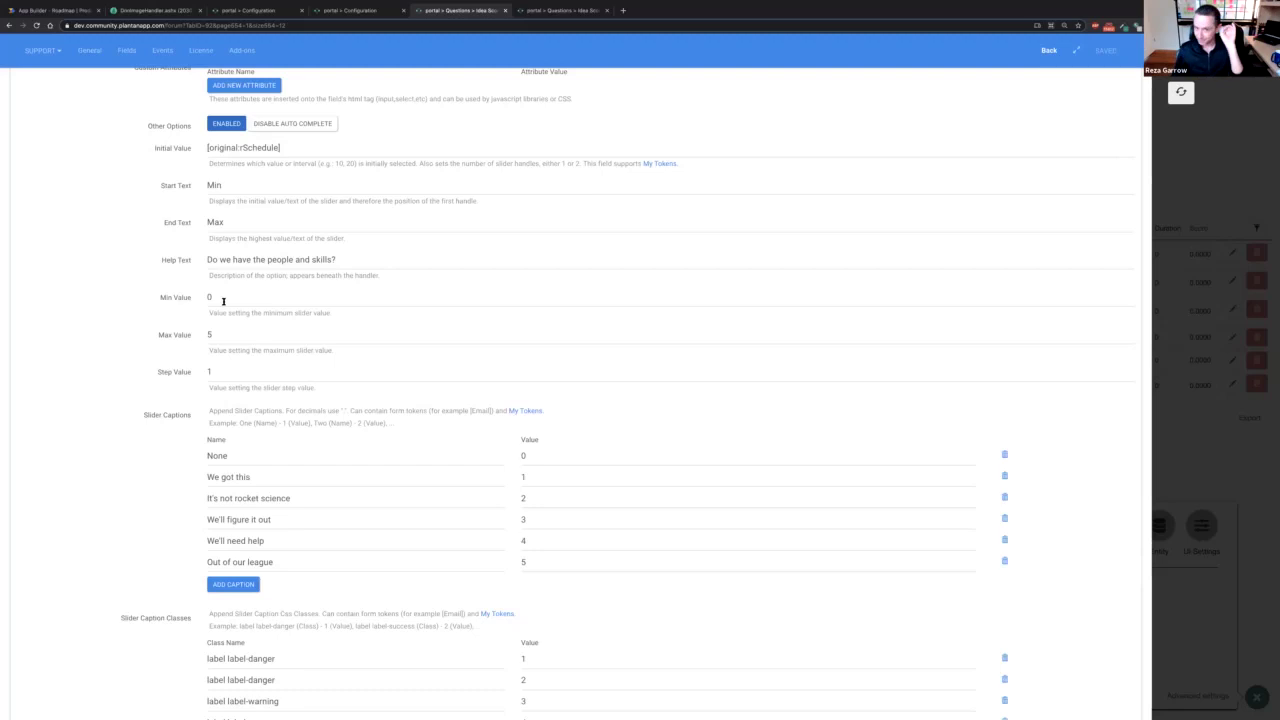
pyautogui.scroll(-1, 223, 301)
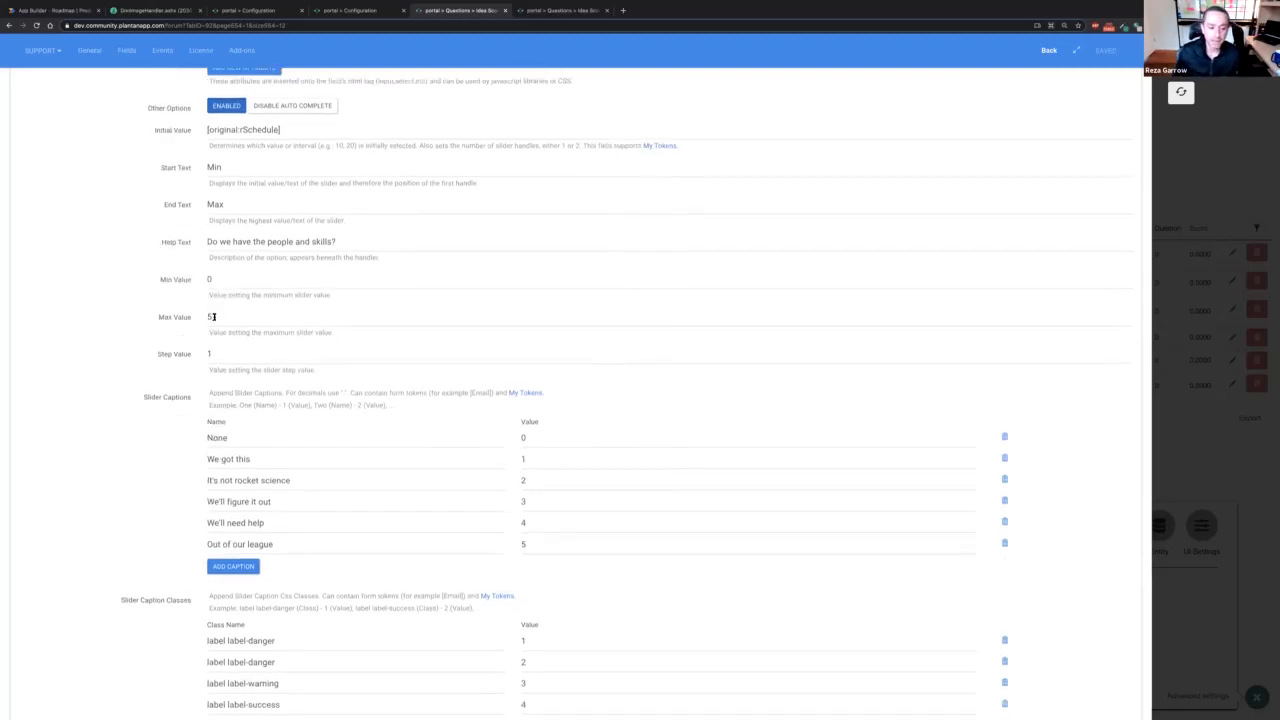
pyautogui.doubleClick(213, 317)
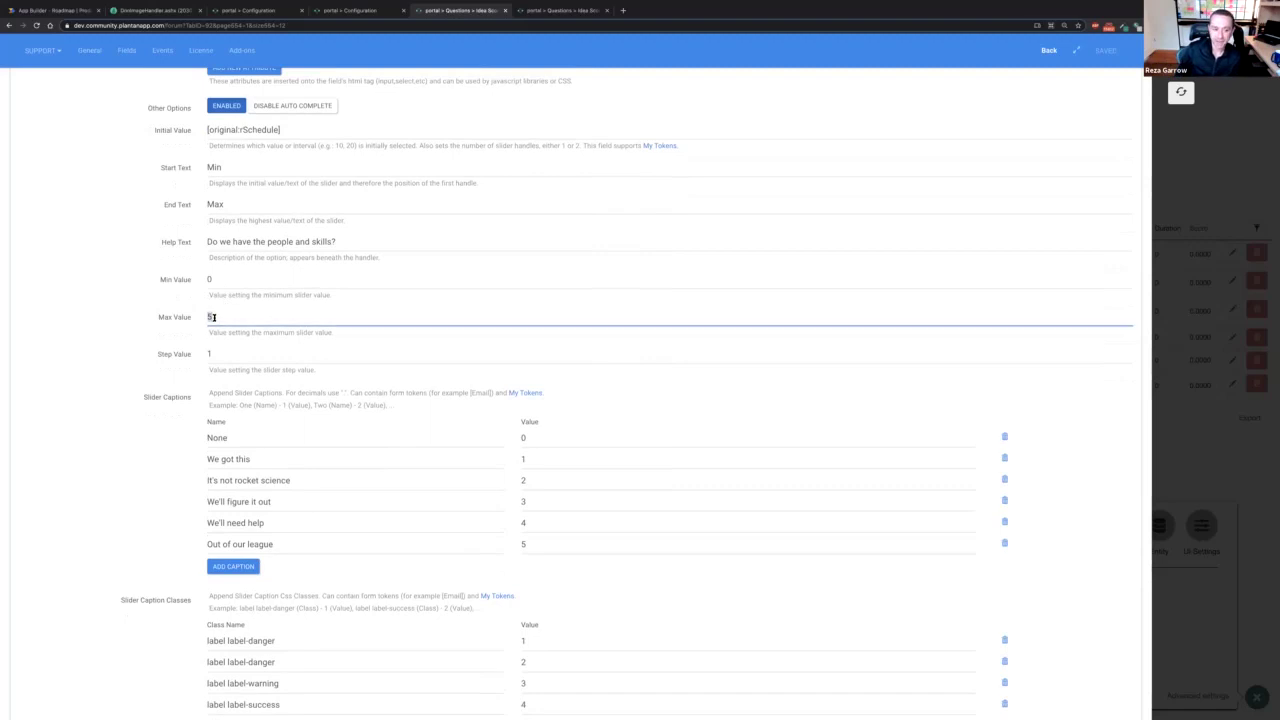
pyautogui.click(218, 352)
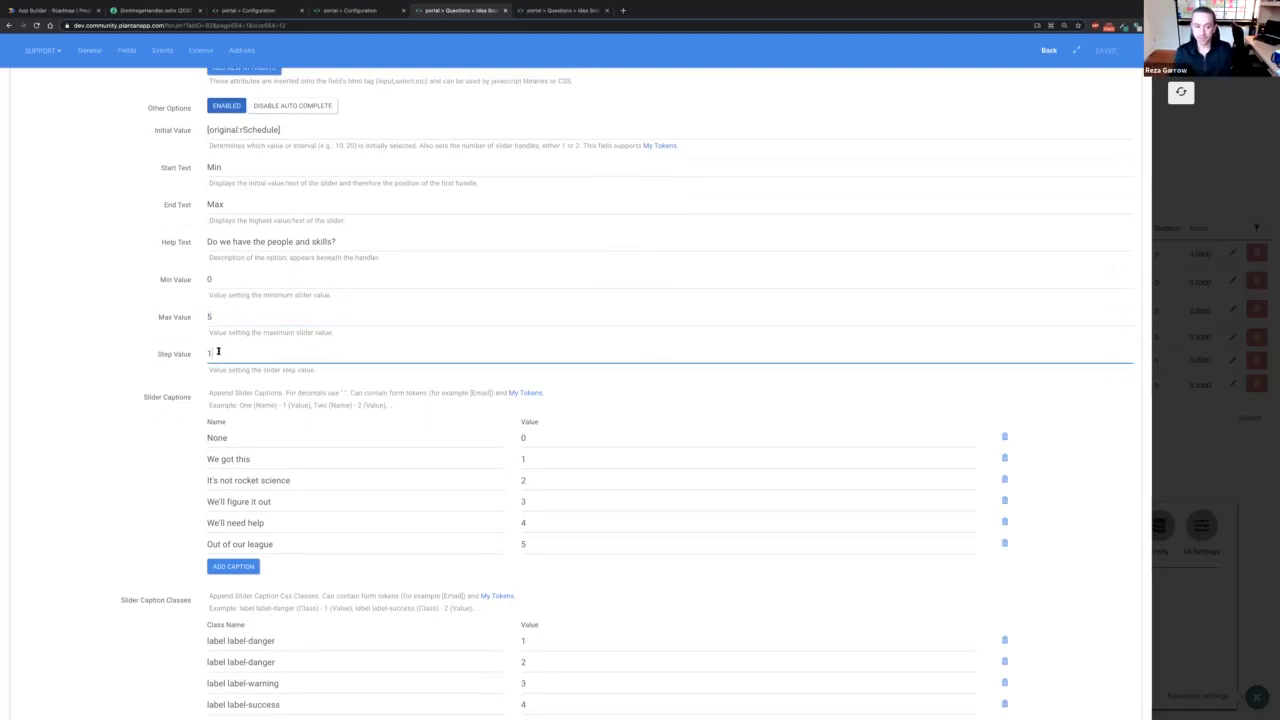
pyautogui.scroll(-2, 218, 352)
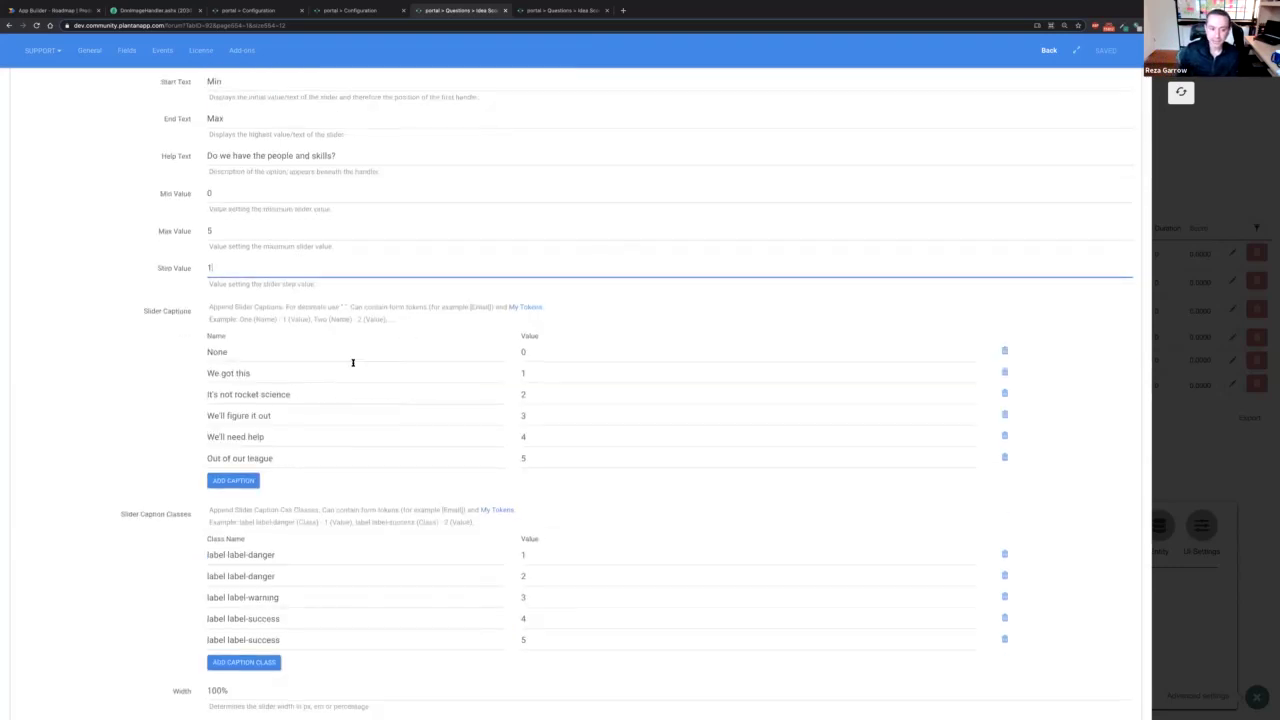
pyautogui.scroll(-1, 352, 362)
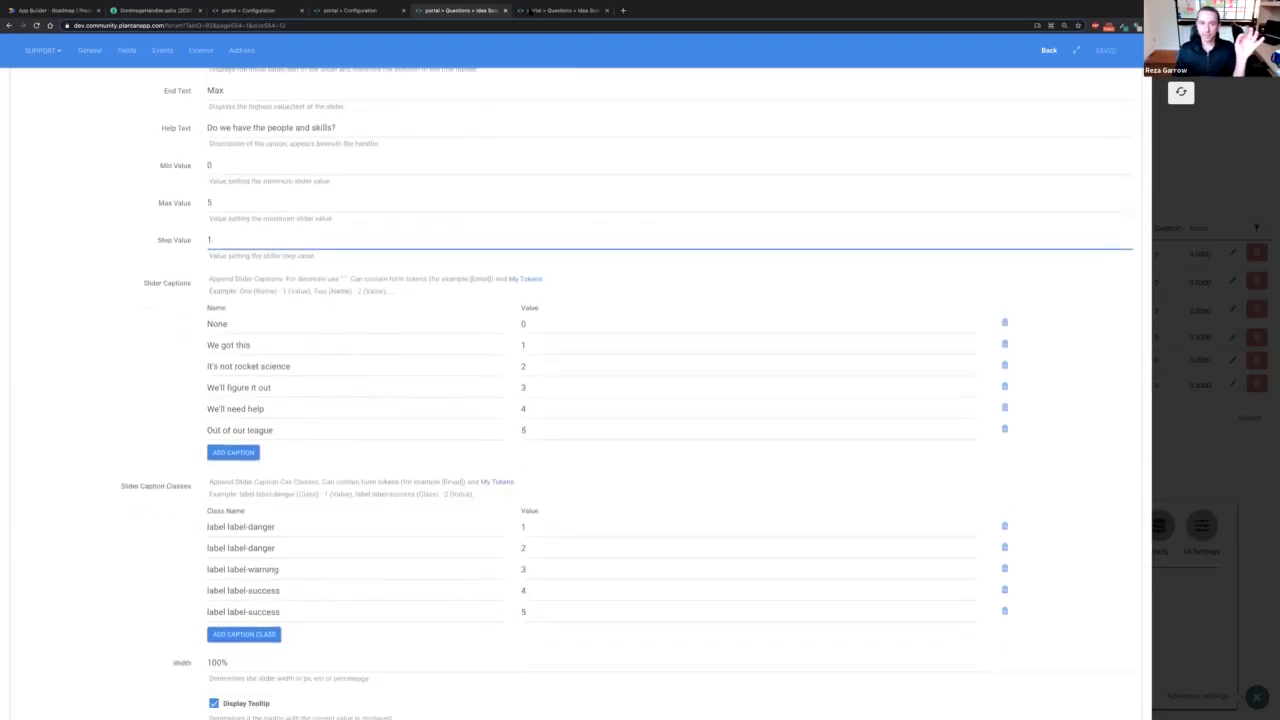
# - Switch back to the Support Bootstrap 4 idea score and set its Revenue slider to 3
pyautogui.click(540, 10)
pyautogui.click(521, 271)
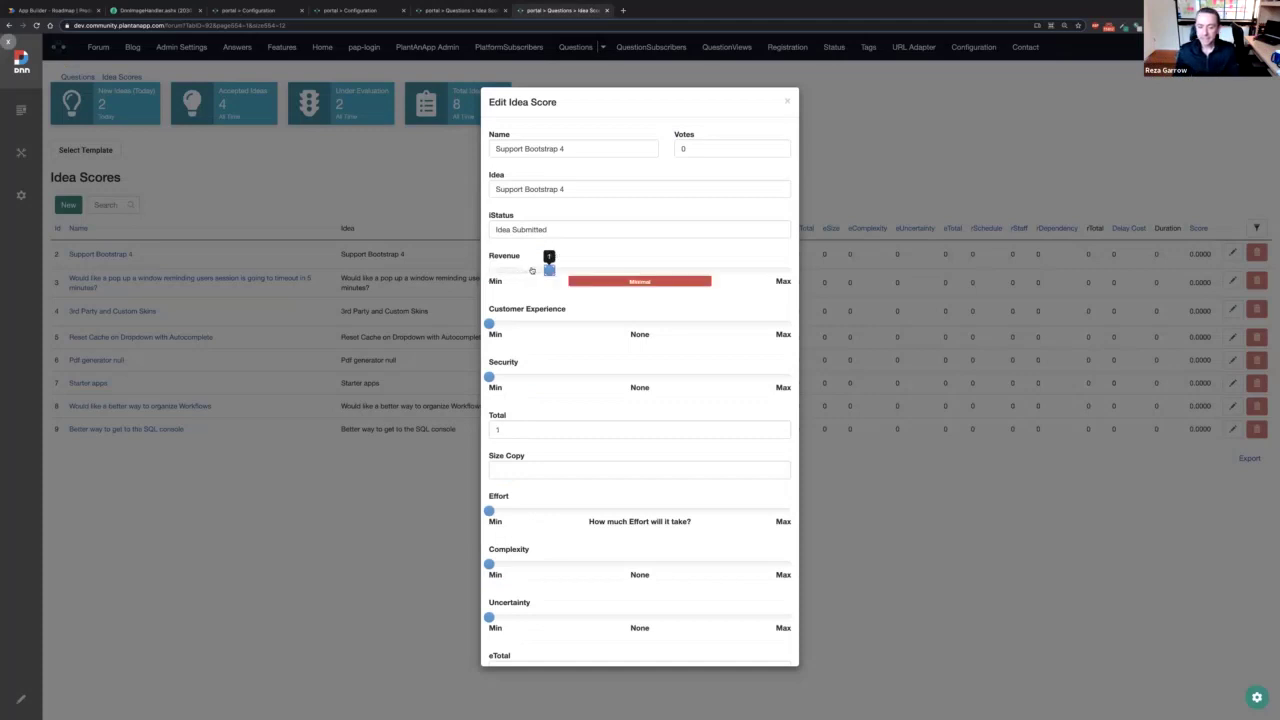
pyautogui.moveTo(550, 270); pyautogui.dragTo(645, 275)
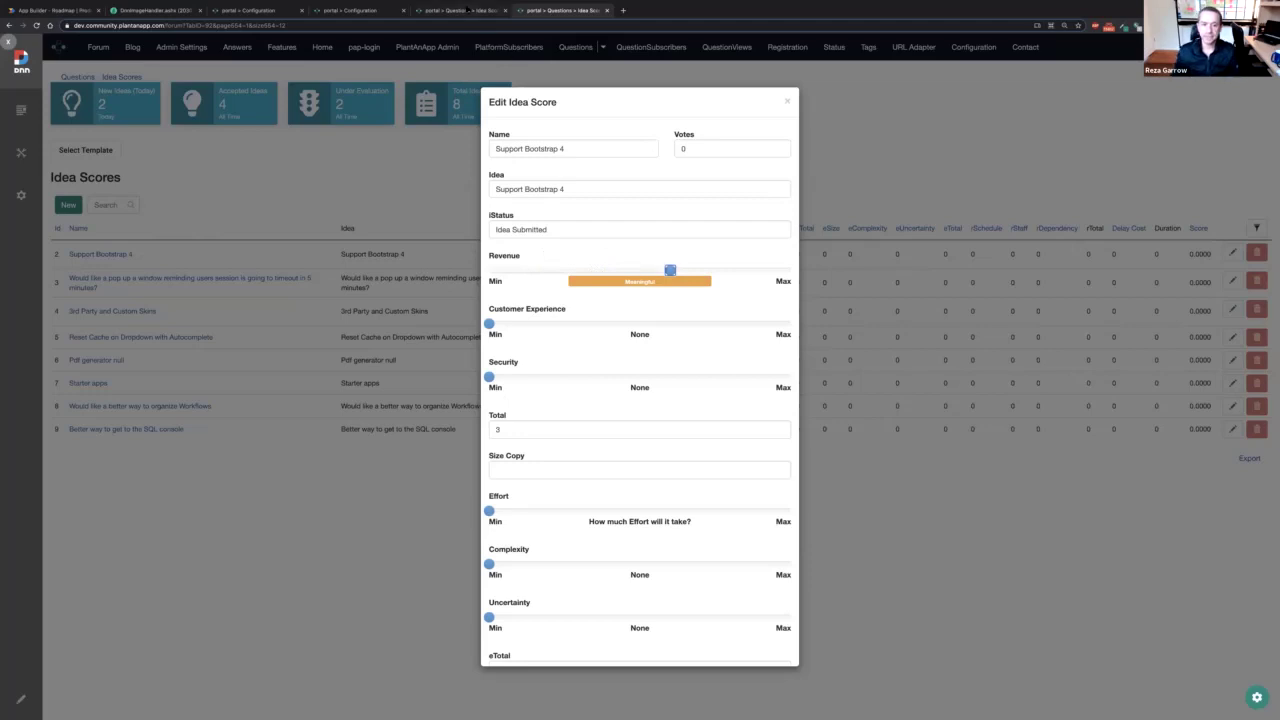
# - Examine how the Staff field's slider captions and caption classes map to each slider value in the form settings
pyautogui.hotkey('ctrl', 'shift', 'Tab')
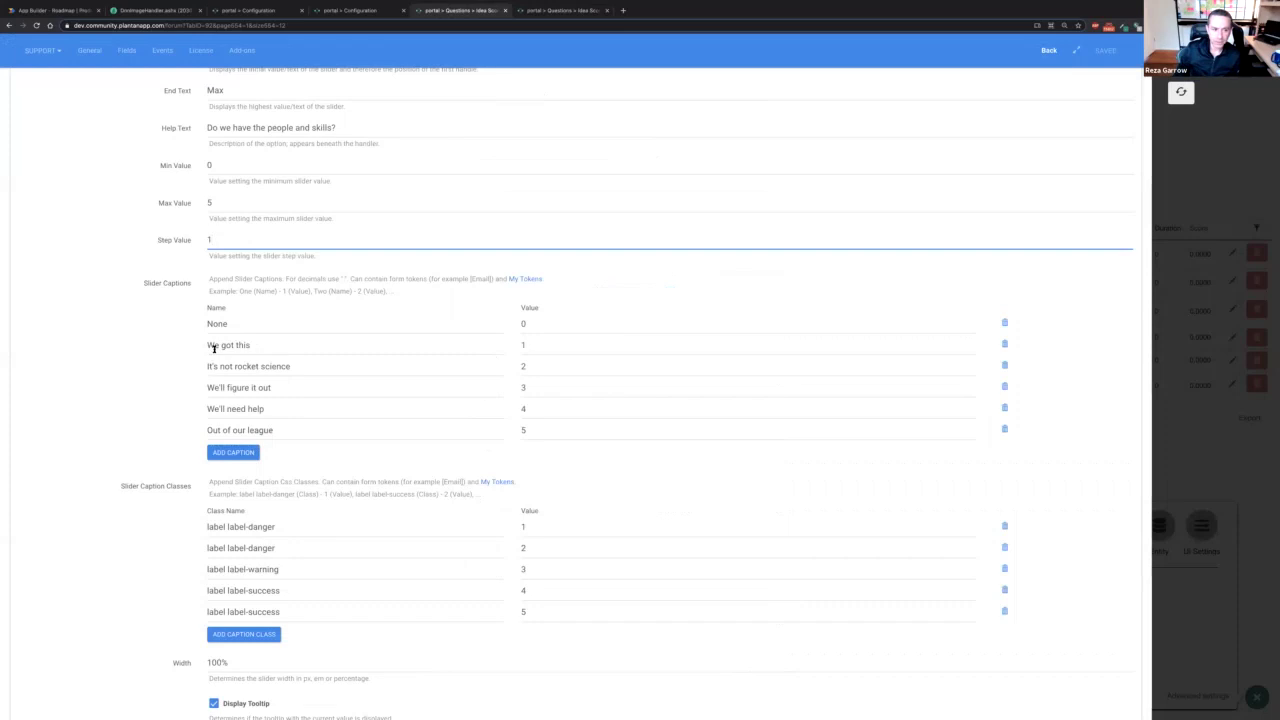
pyautogui.click(540, 325)
pyautogui.click(292, 326)
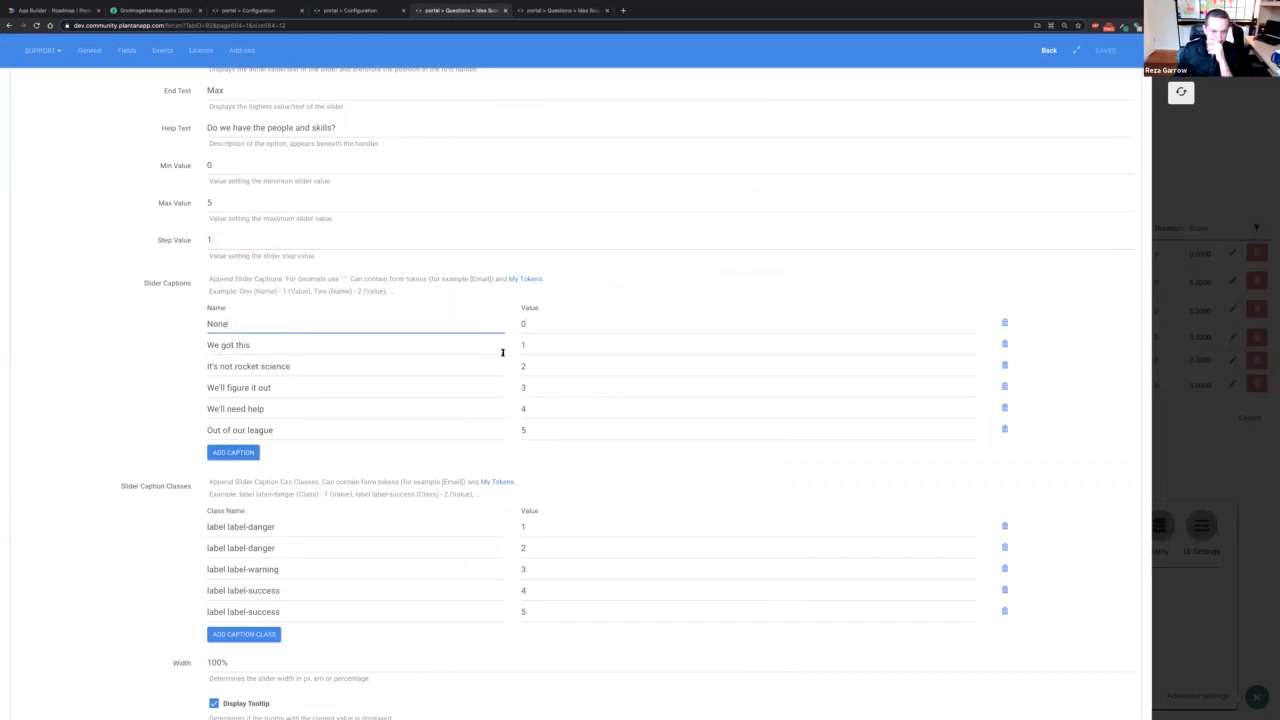
pyautogui.scroll(2, 314, 396)
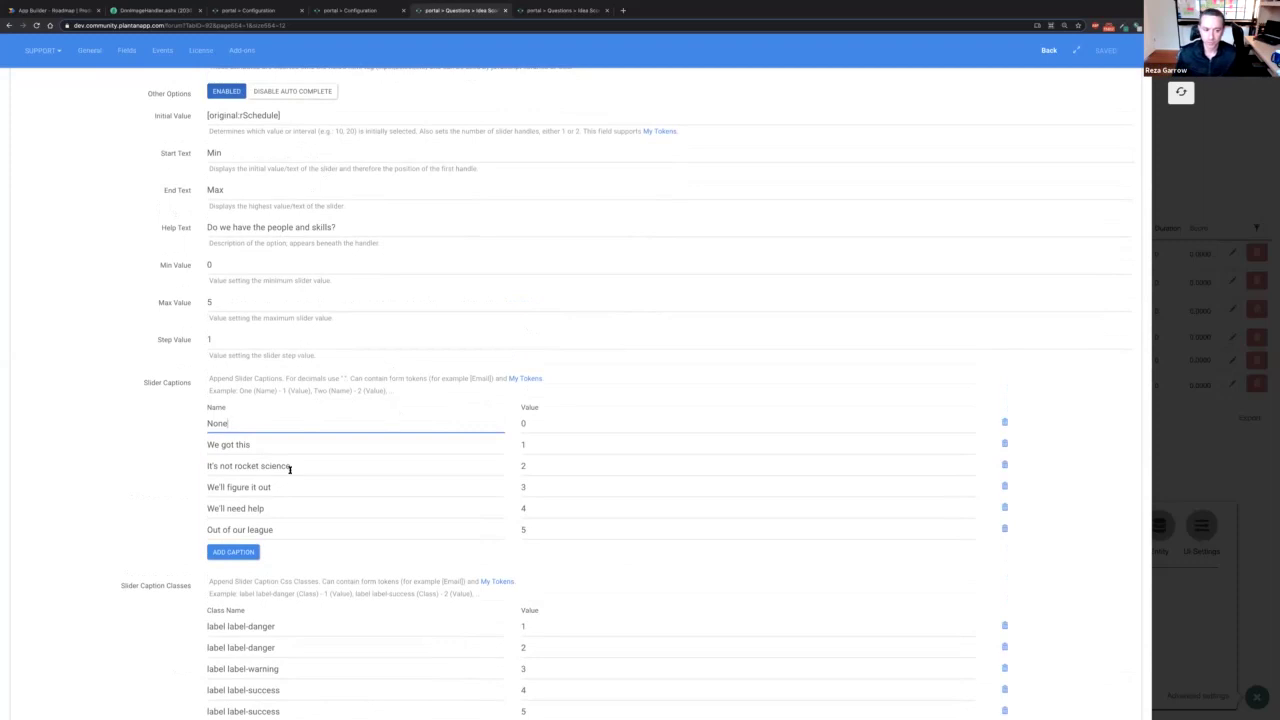
pyautogui.scroll(-1, 337, 482)
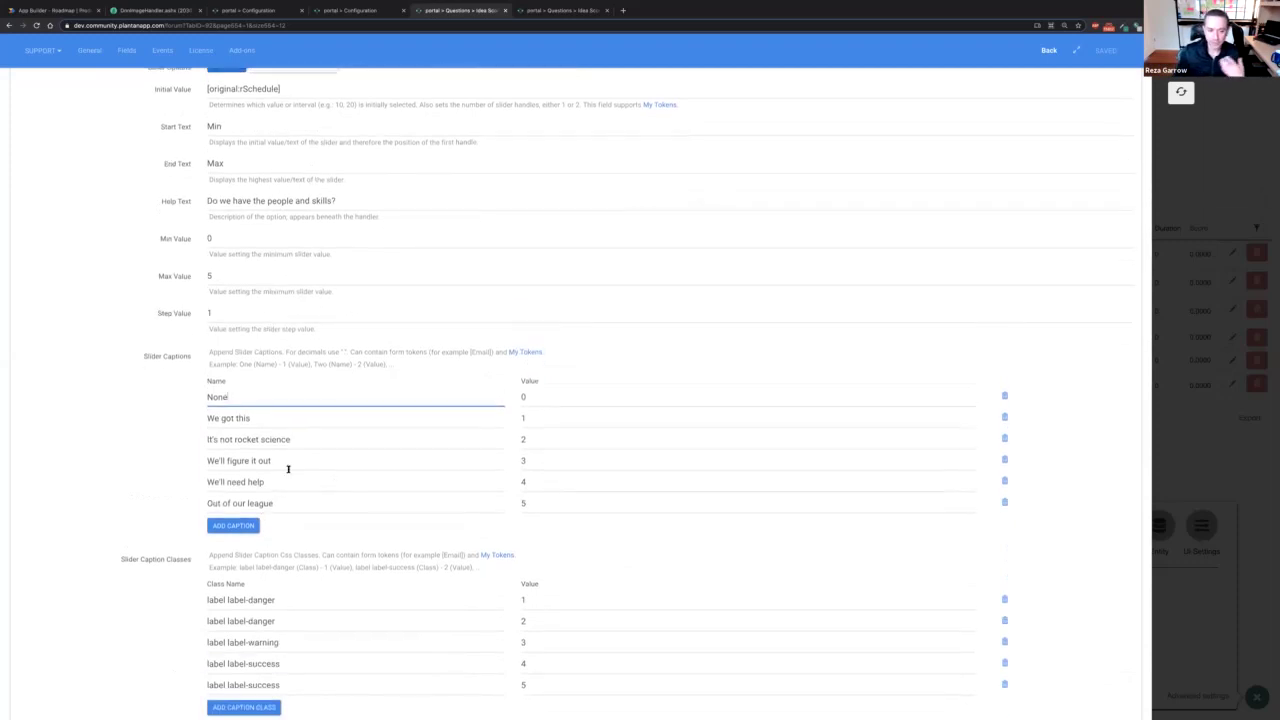
pyautogui.scroll(-2, 288, 468)
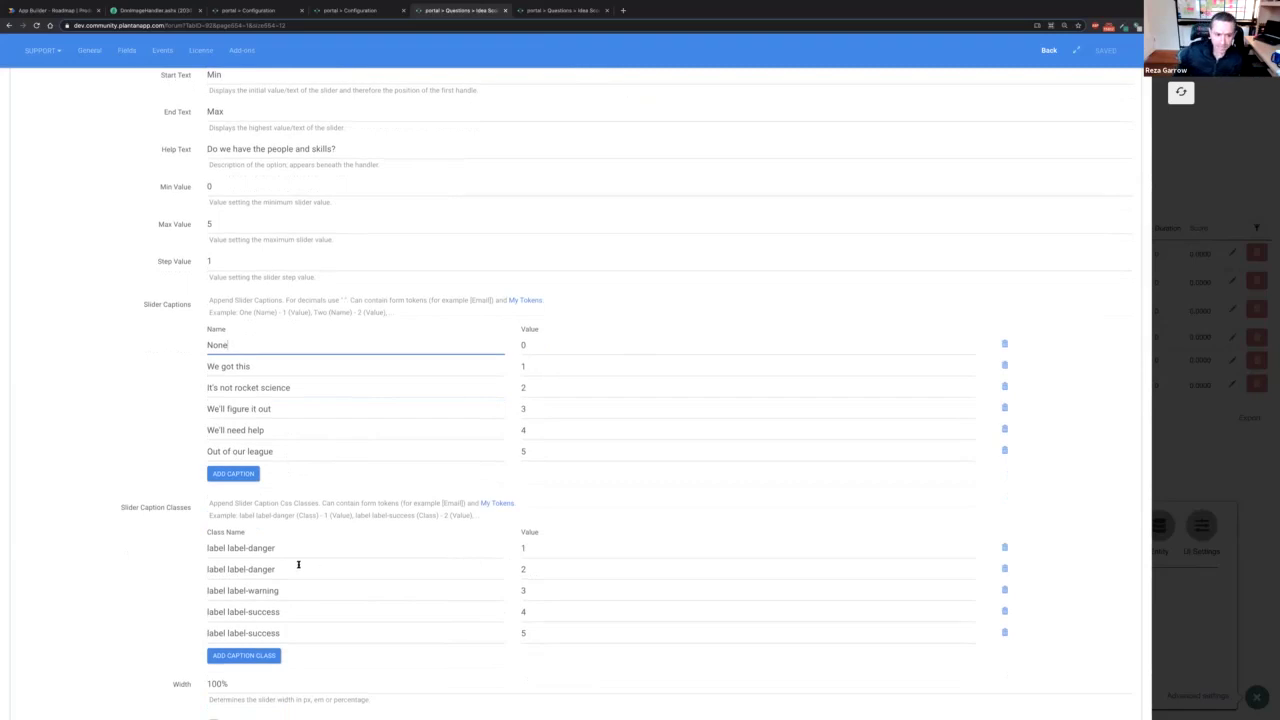
pyautogui.scroll(-2, 297, 566)
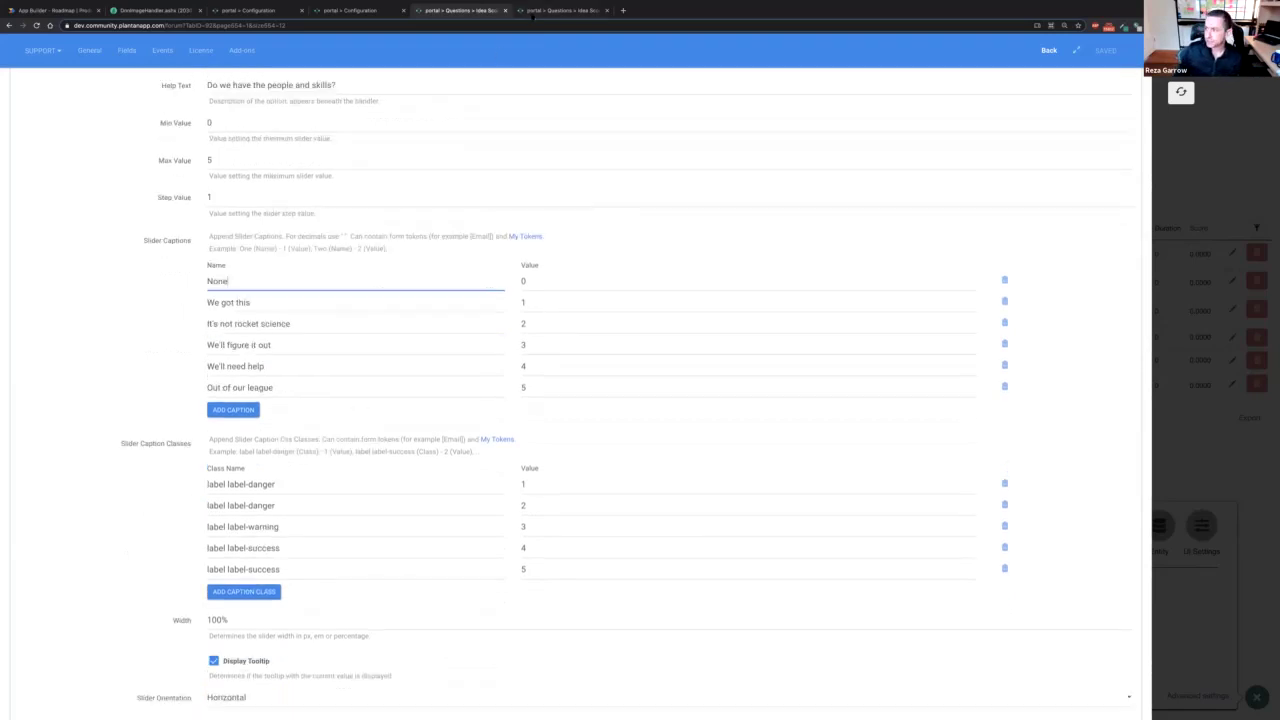
# - On the Support Bootstrap 4 idea score, move the Revenue slider through its captions and set it to 5
pyautogui.click(530, 14)
pyautogui.moveTo(670, 268)
pyautogui.mouseDown()
pyautogui.moveTo(729, 252)
pyautogui.moveTo(670, 268)
pyautogui.mouseUp()
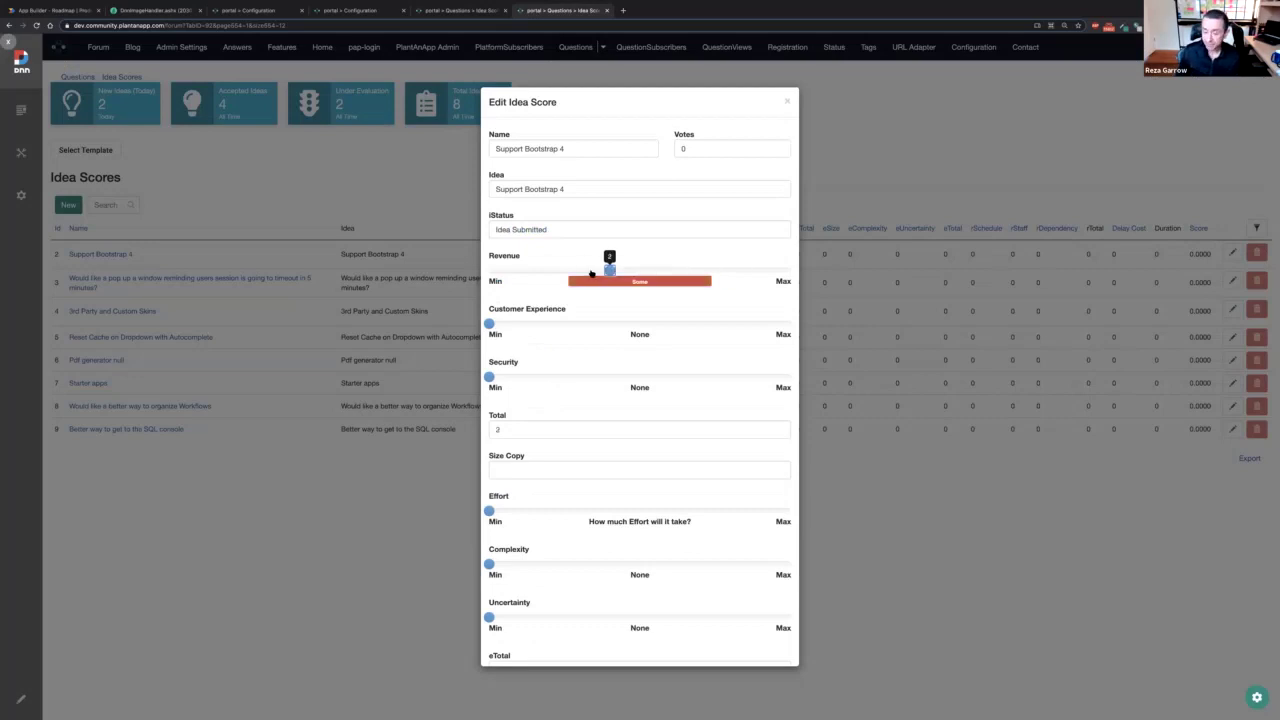
pyautogui.moveTo(752, 270); pyautogui.dragTo(778, 271)
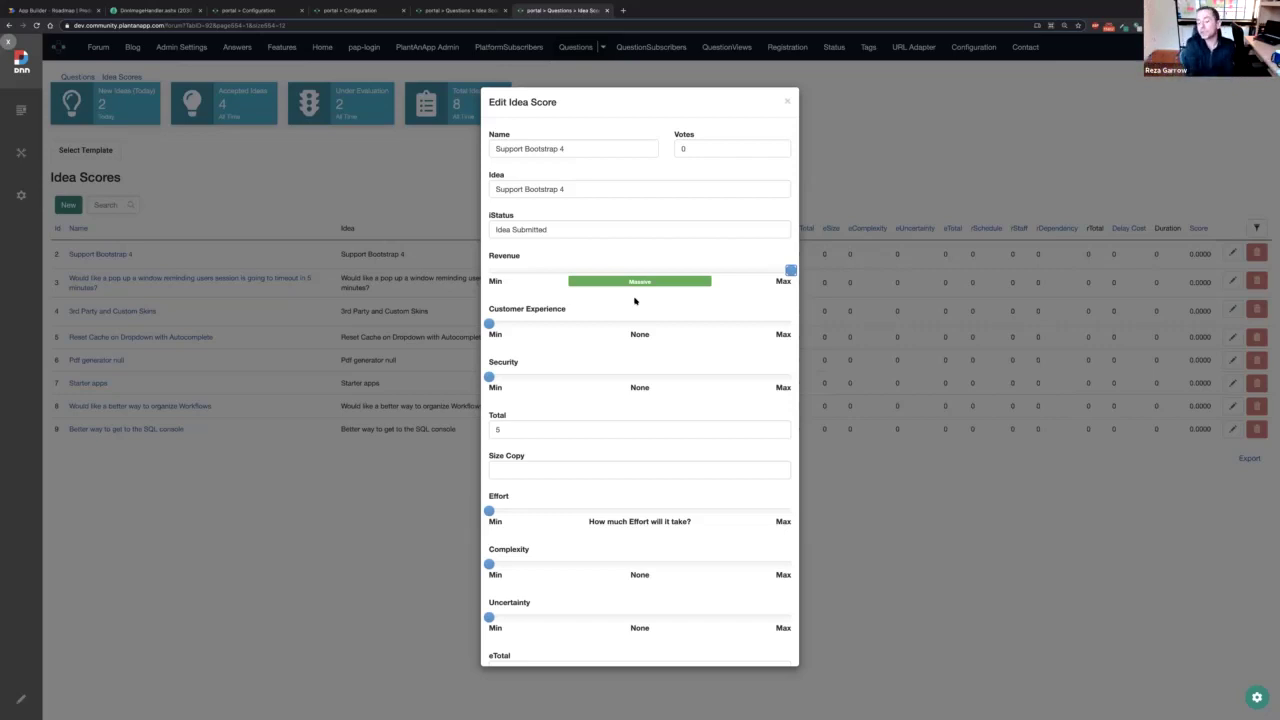
pyautogui.moveTo(705, 277)
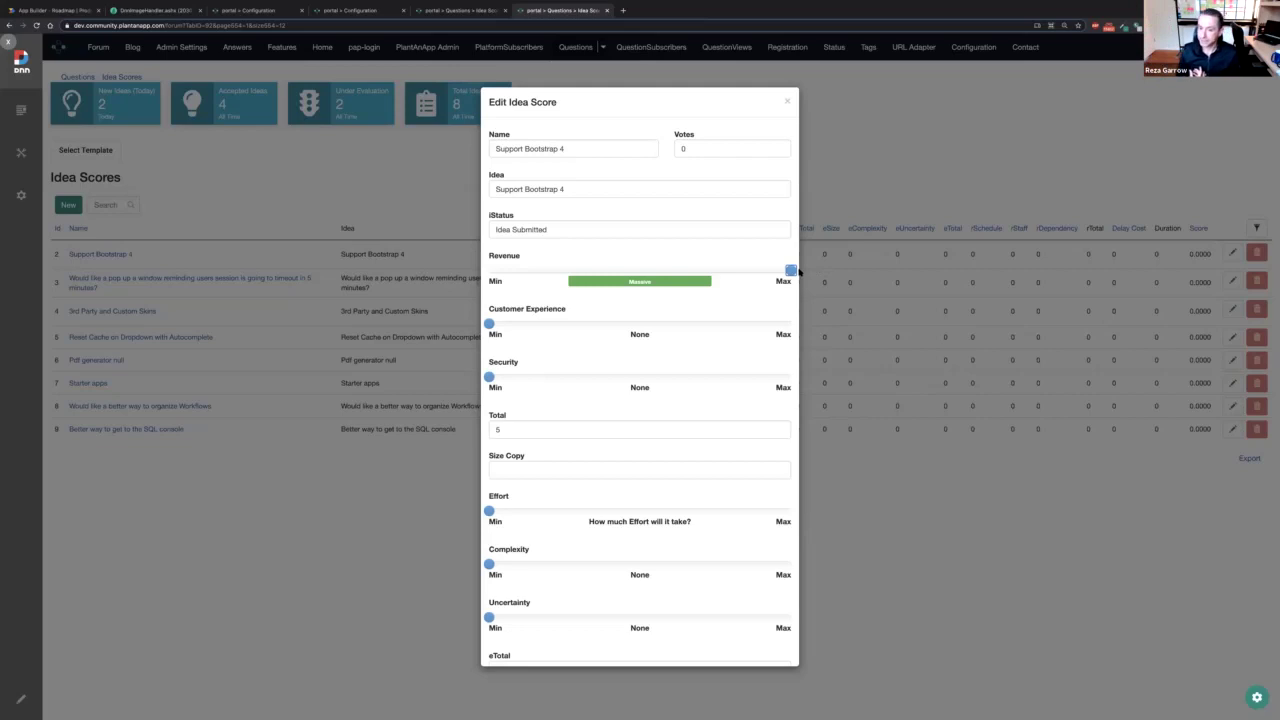
pyautogui.moveTo(790, 273)
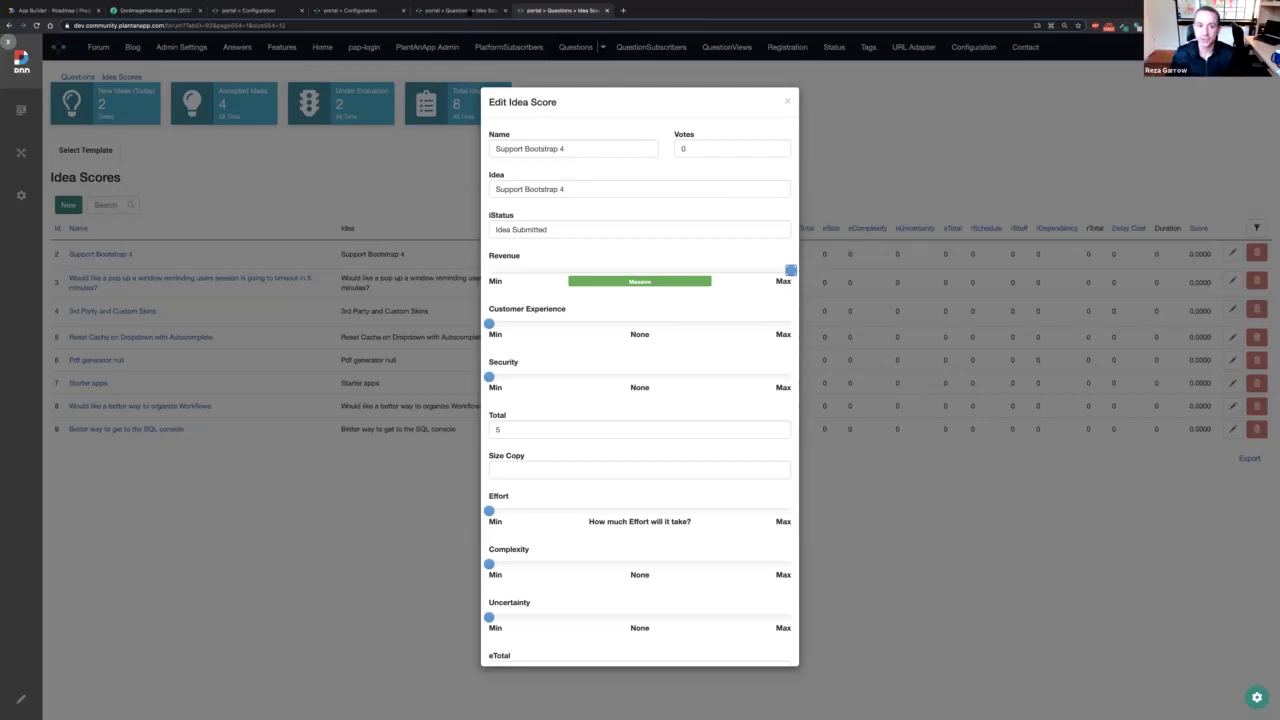
# - Reopen the rDependency field in the form settings and look through its Multiple Choice field types without changing the type
pyautogui.click(470, 11)
pyautogui.scroll(-3, 434, 360)
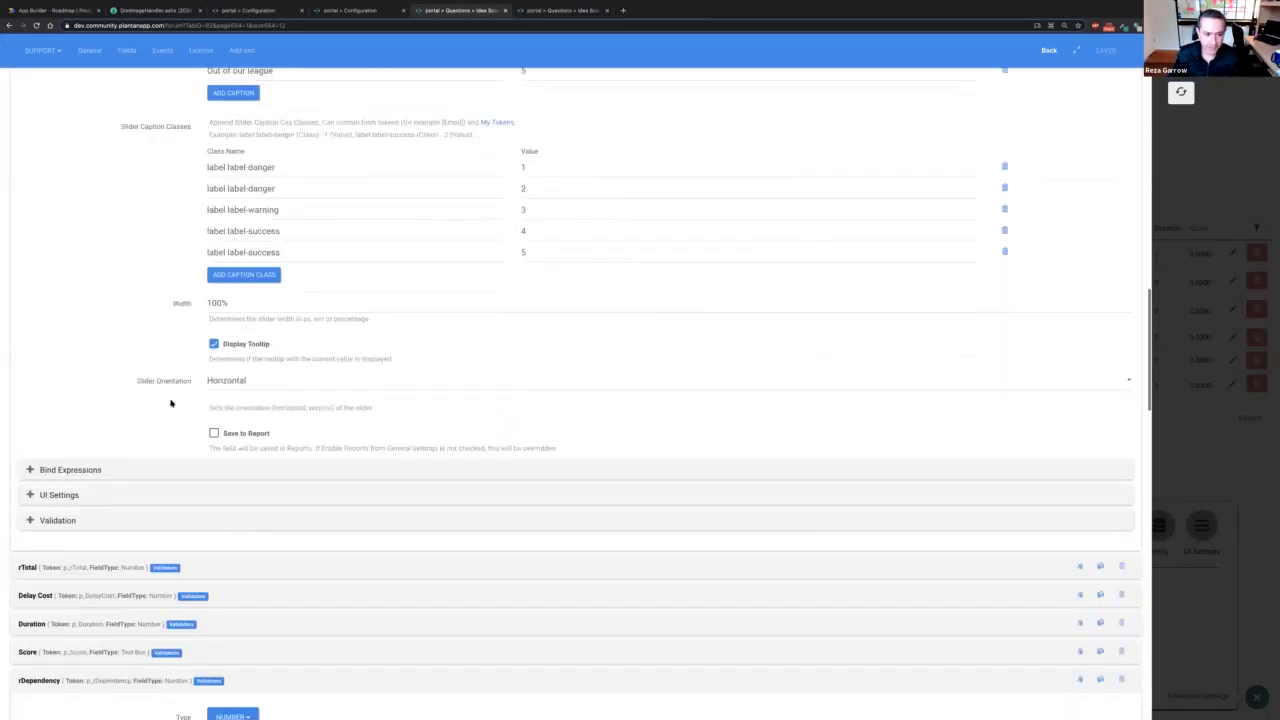
pyautogui.scroll(-5, 270, 382)
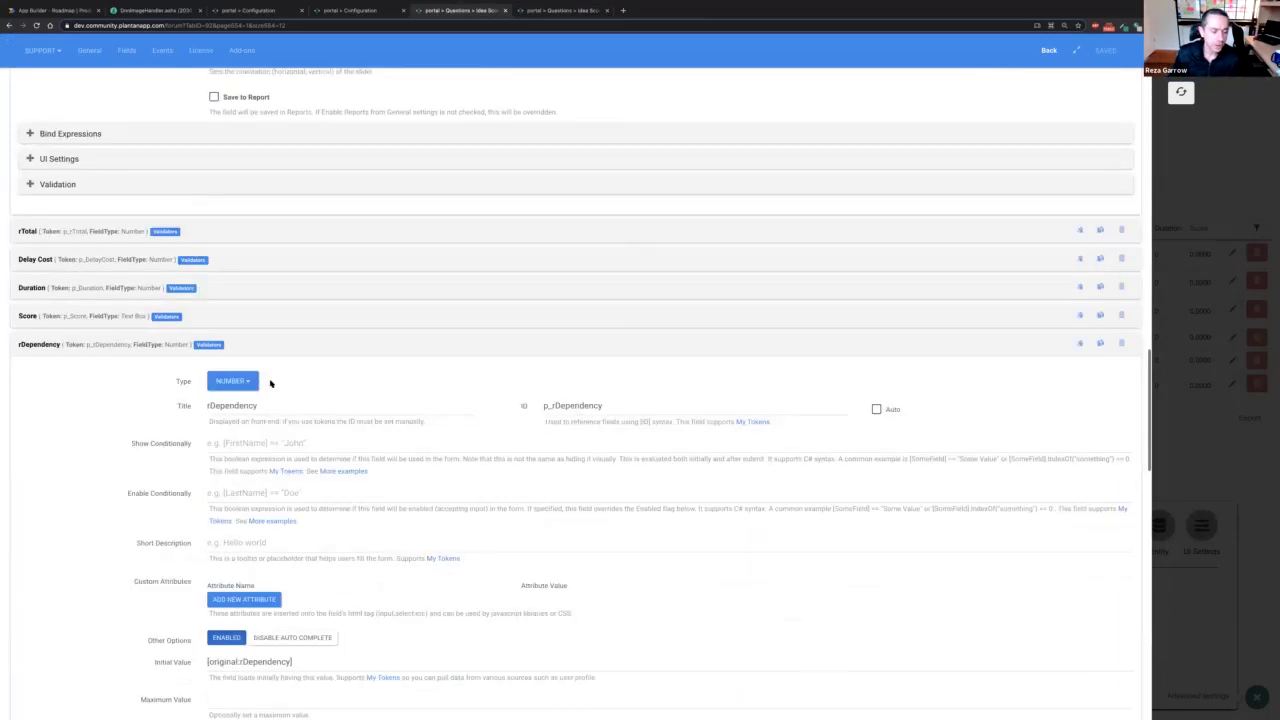
pyautogui.click(155, 349)
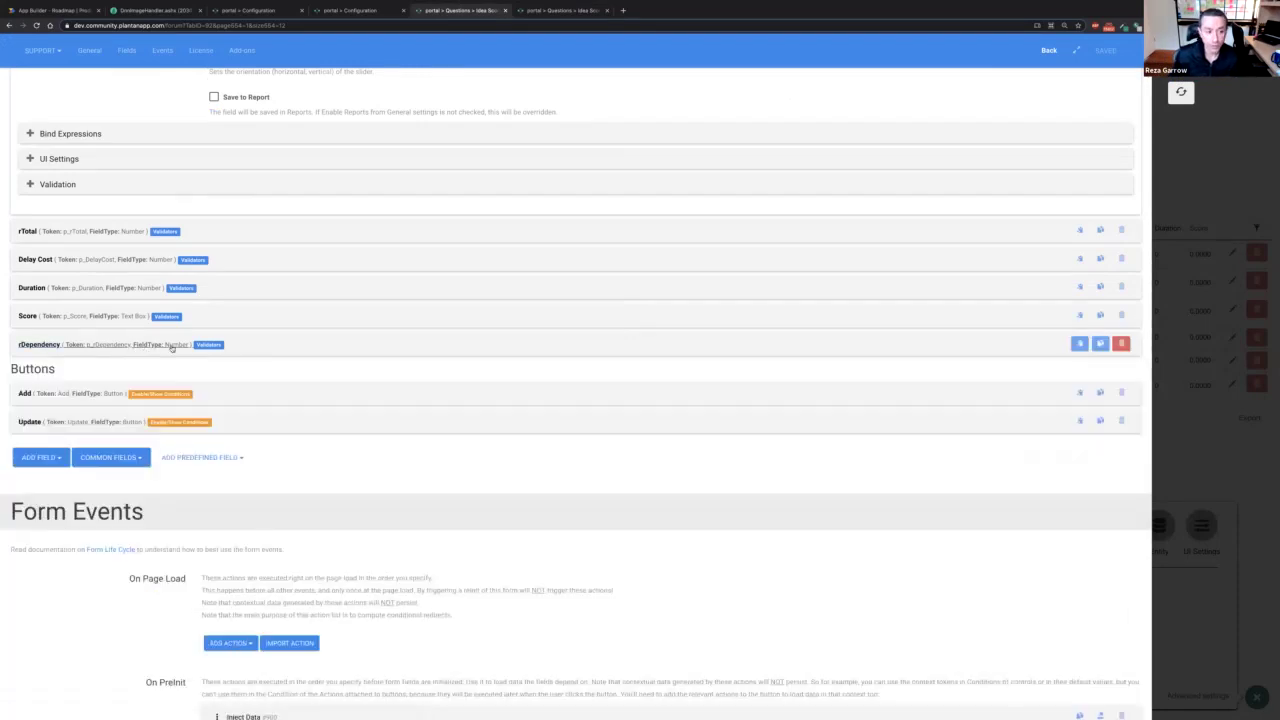
pyautogui.click(177, 346)
pyautogui.click(237, 381)
pyautogui.moveTo(249, 525)
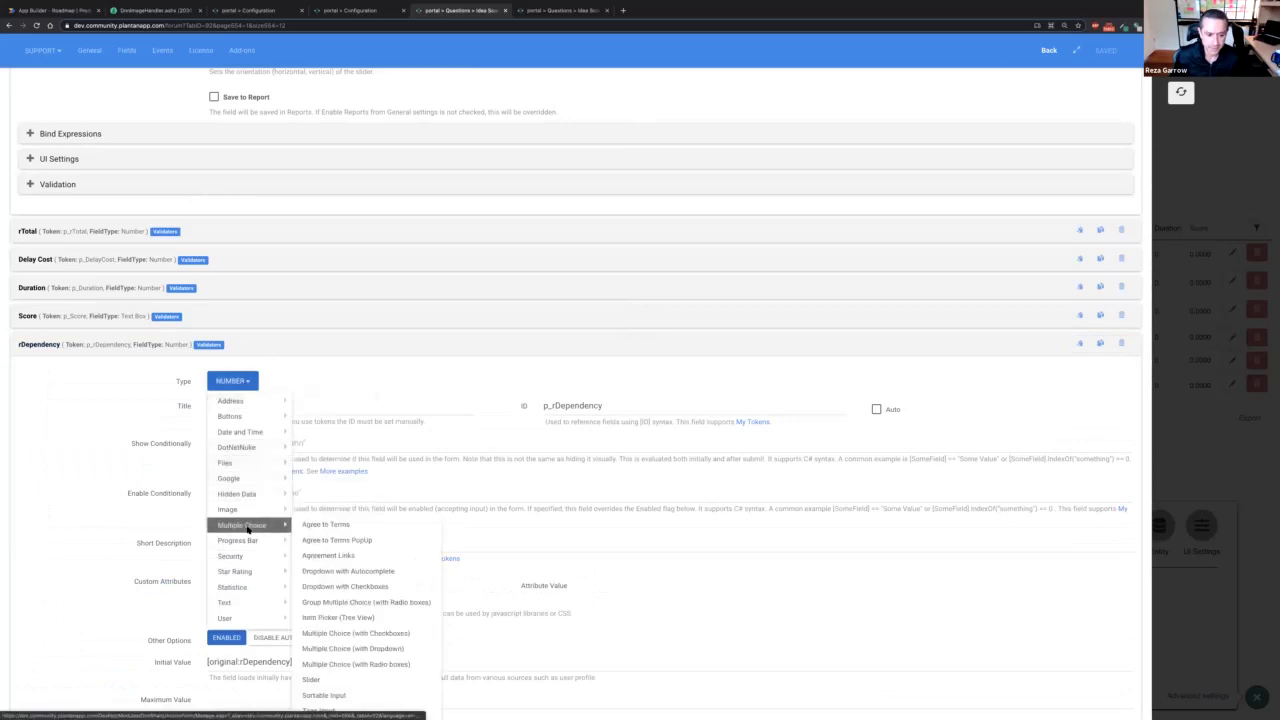
pyautogui.scroll(-1, 318, 627)
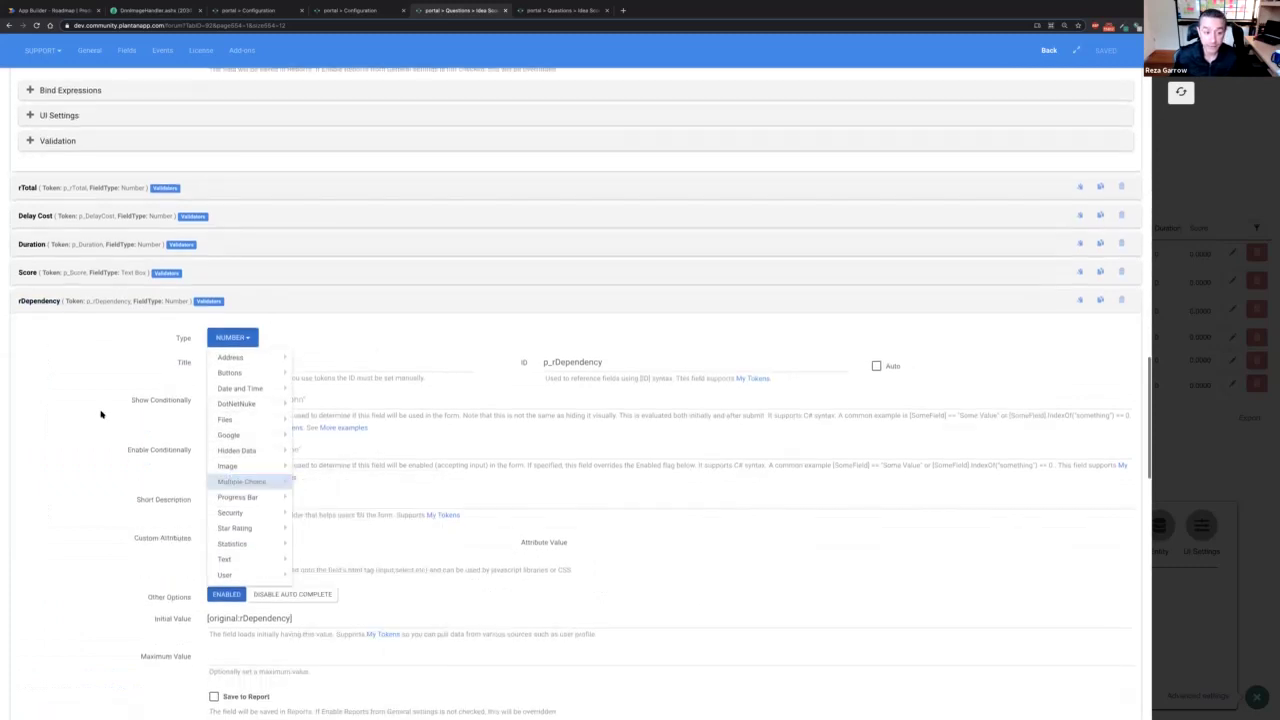
pyautogui.click(86, 393)
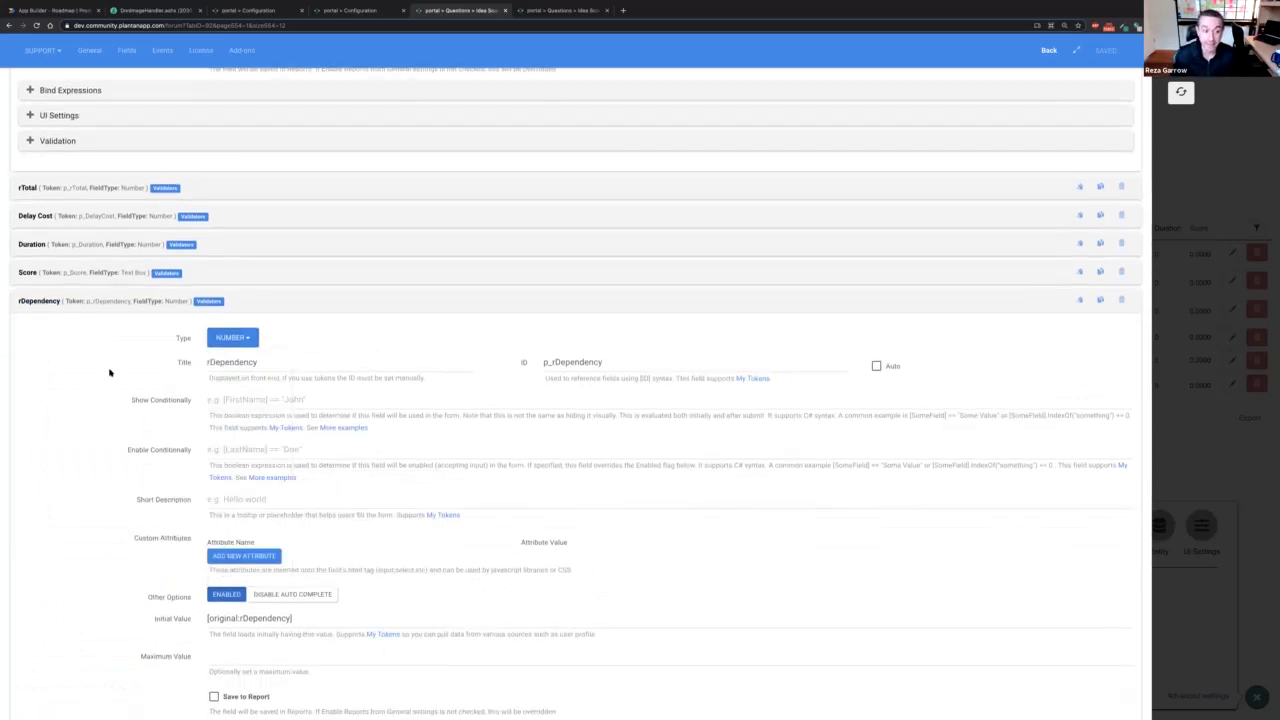
pyautogui.scroll(-1, 110, 373)
pyautogui.scroll(-1, 110, 373)
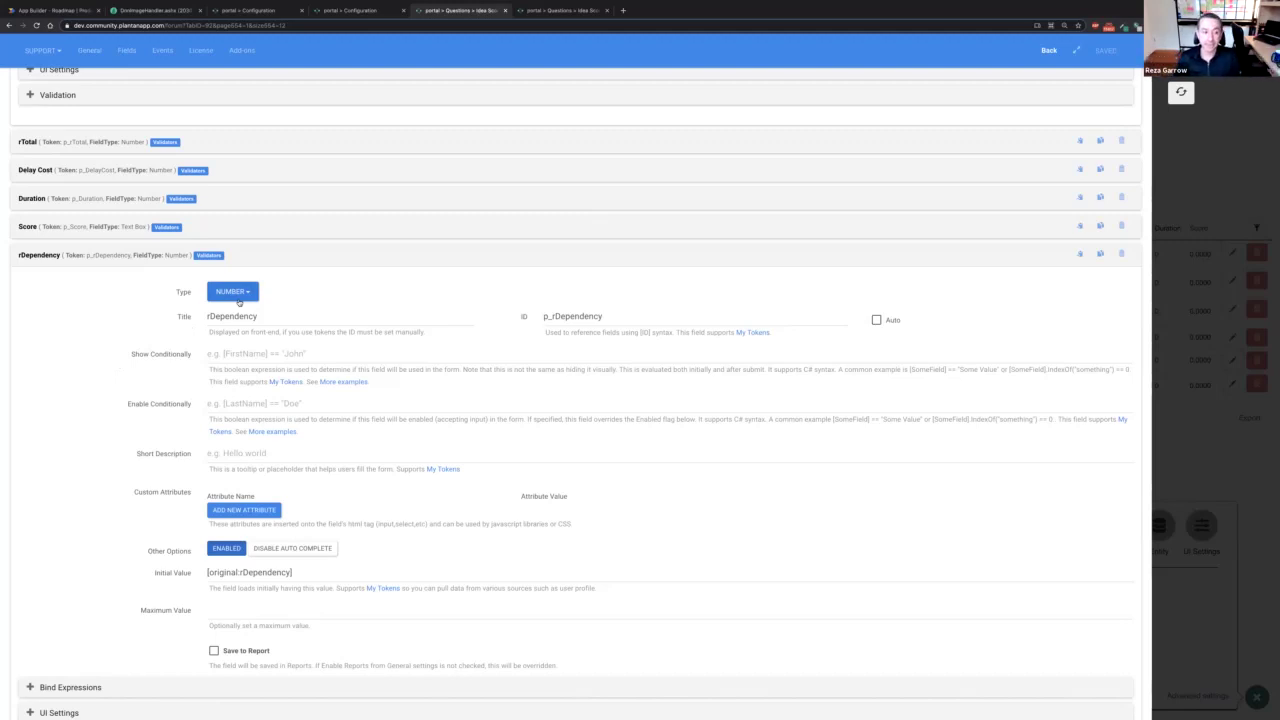
pyautogui.scroll(1, 220, 300)
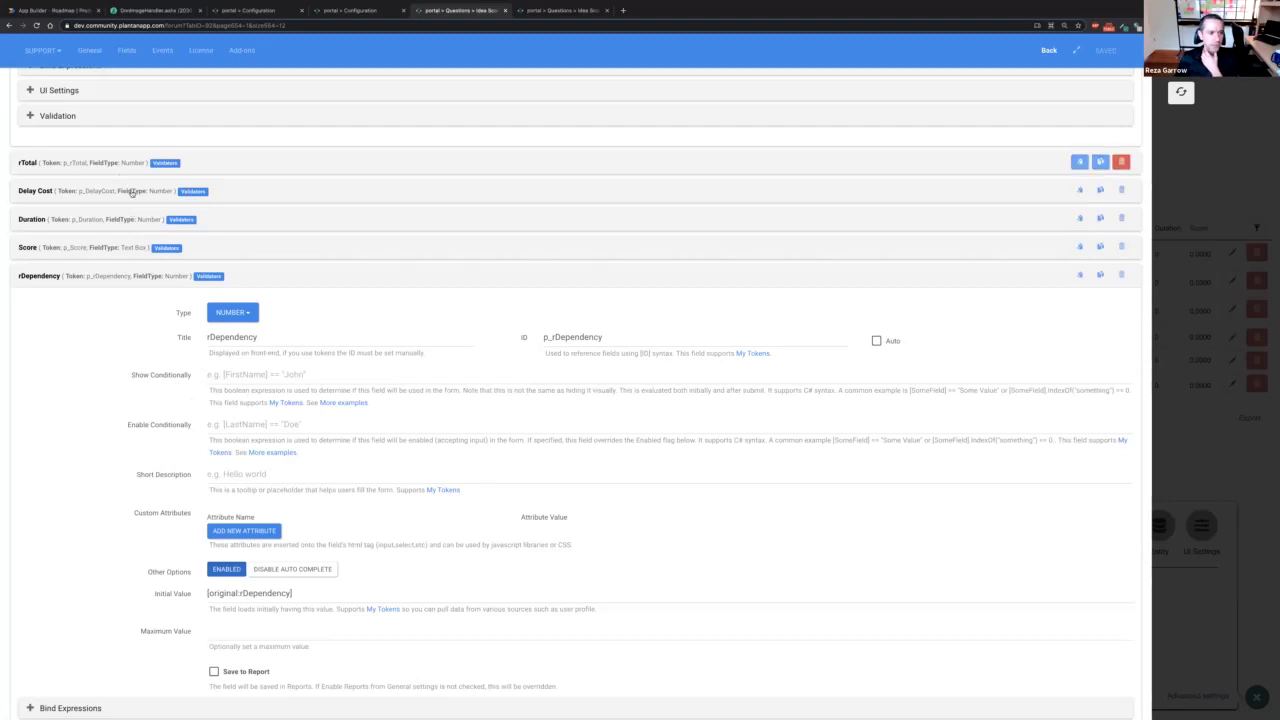
# - Collapse the Staff slider field and duplicate it
pyautogui.scroll(3, 133, 192)
pyautogui.scroll(10, 133, 193)
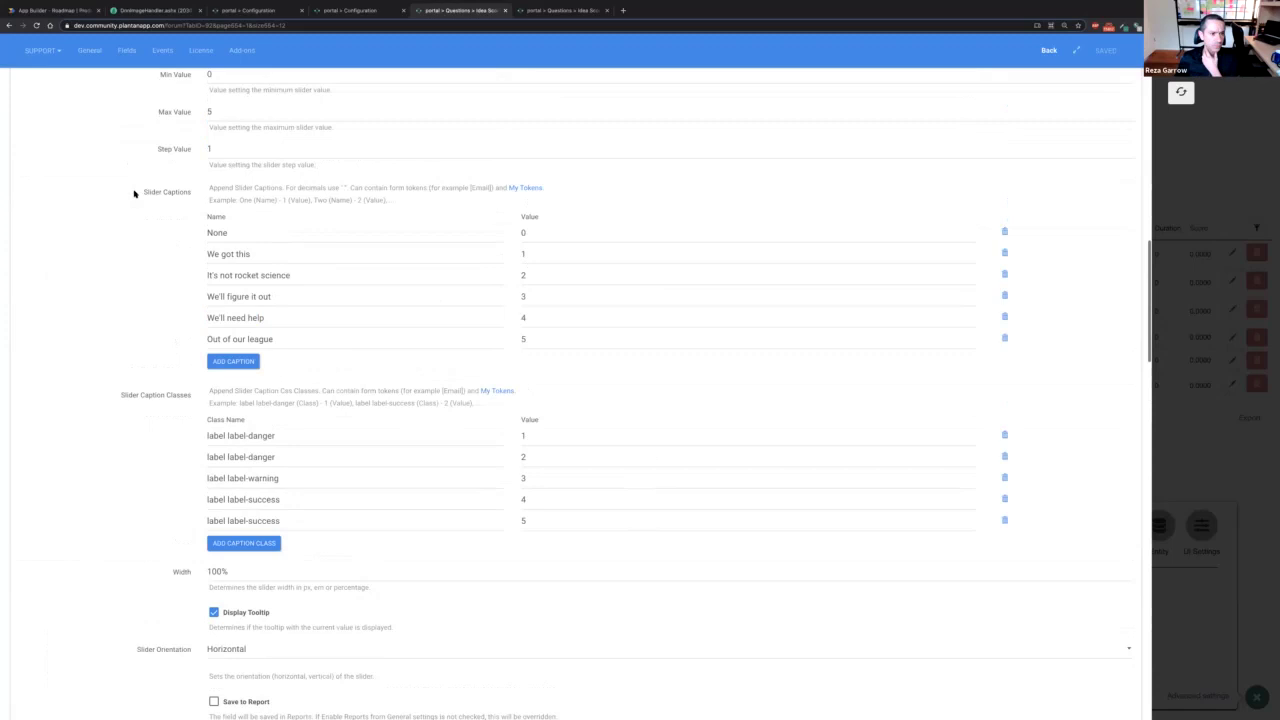
pyautogui.scroll(2, 133, 193)
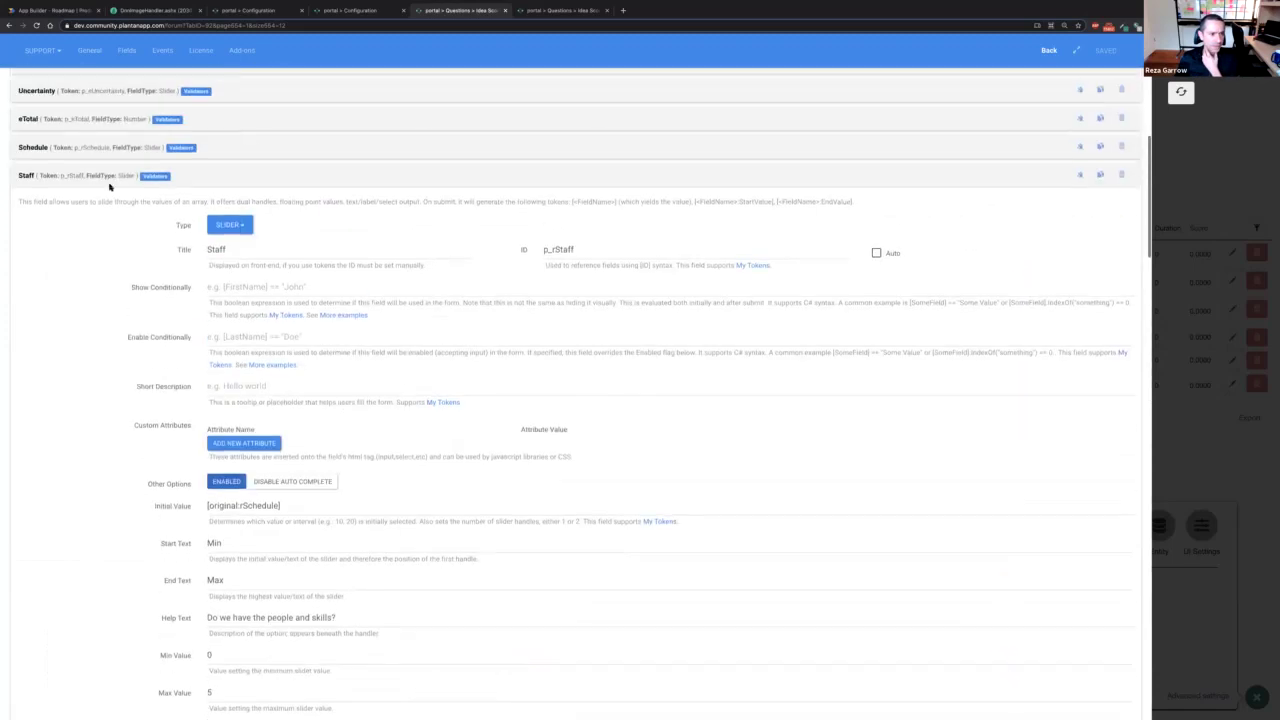
pyautogui.click(112, 178)
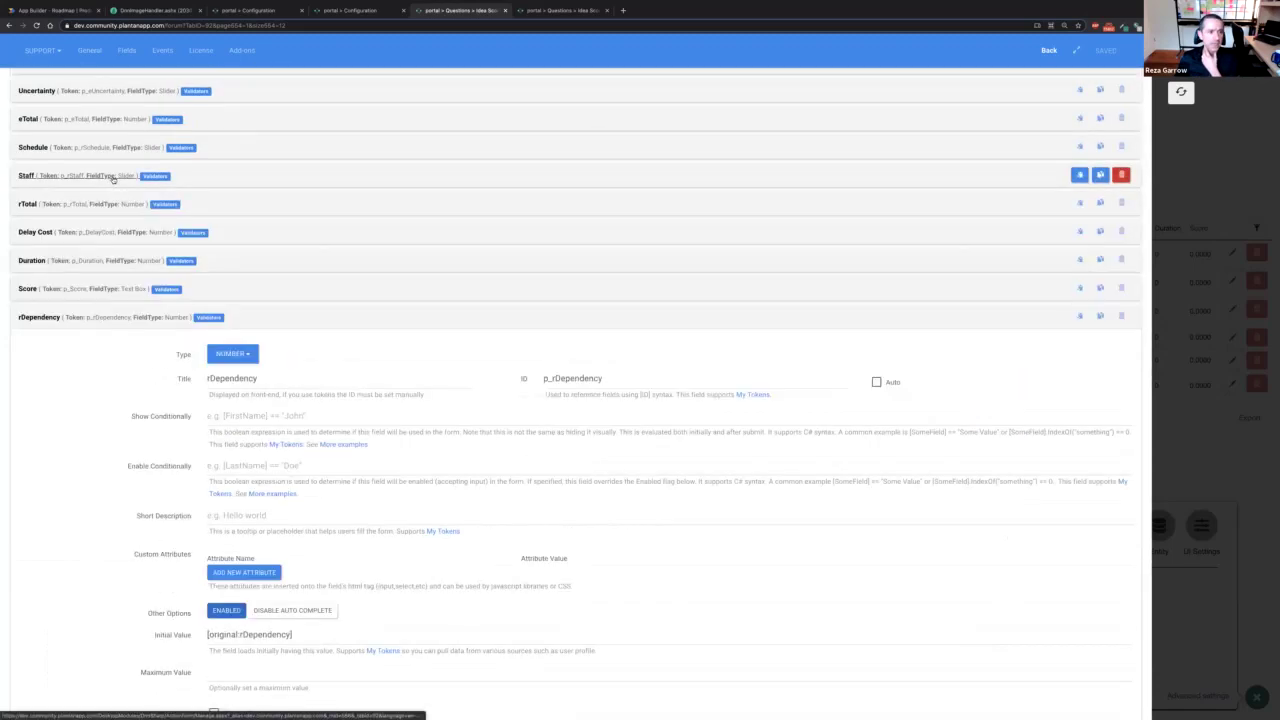
pyautogui.click(112, 178)
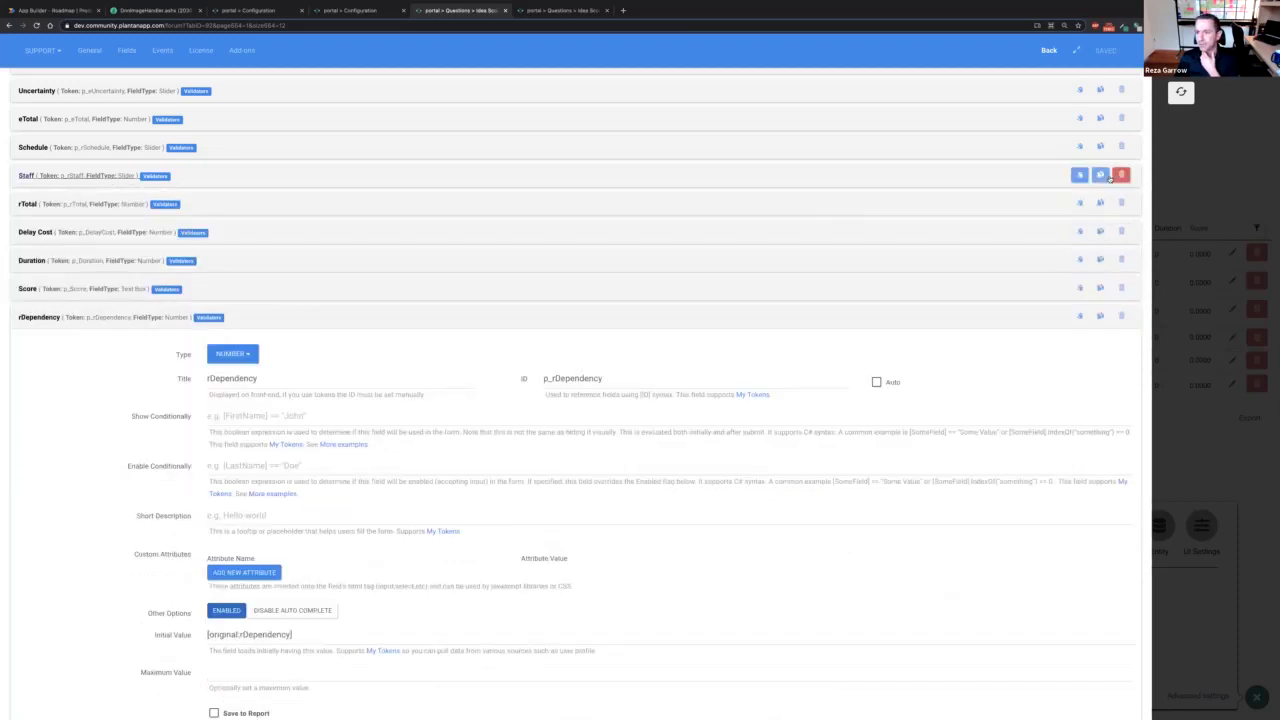
pyautogui.click(1101, 176)
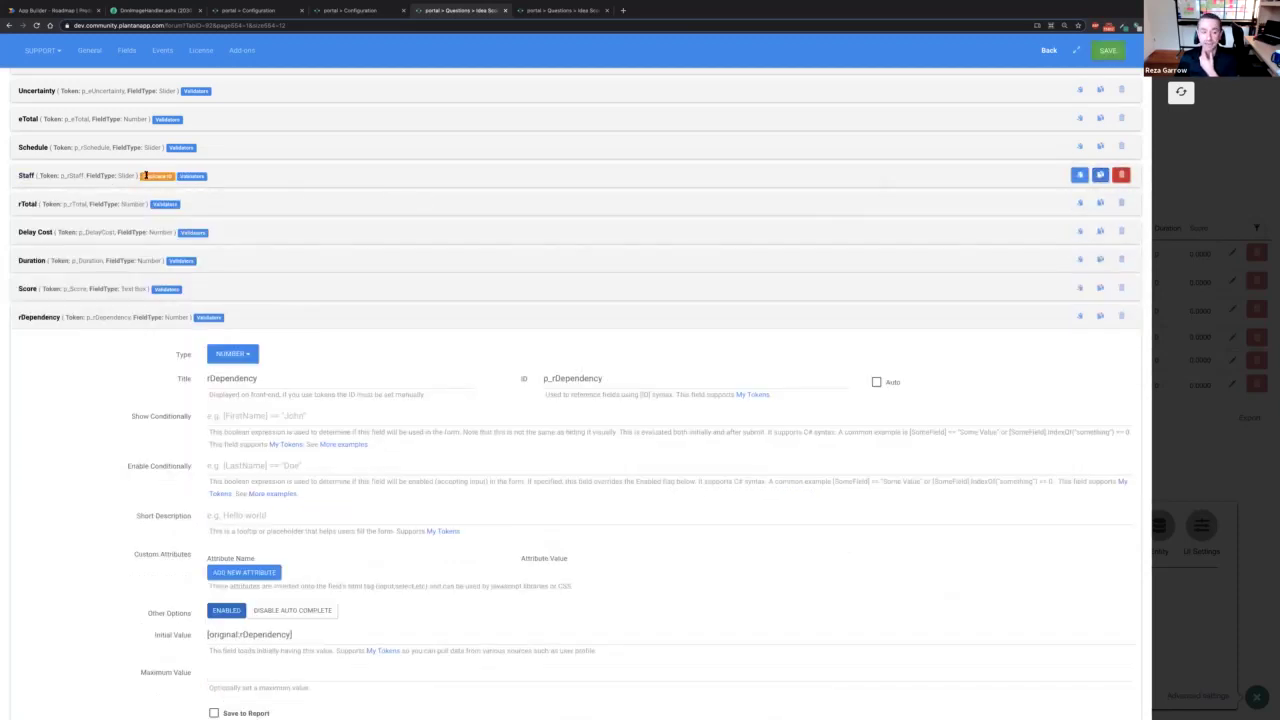
# - Copy the rDependency field's ID and set the Staff Copy slider's ID to p_rDependency
pyautogui.scroll(-5, 246, 198)
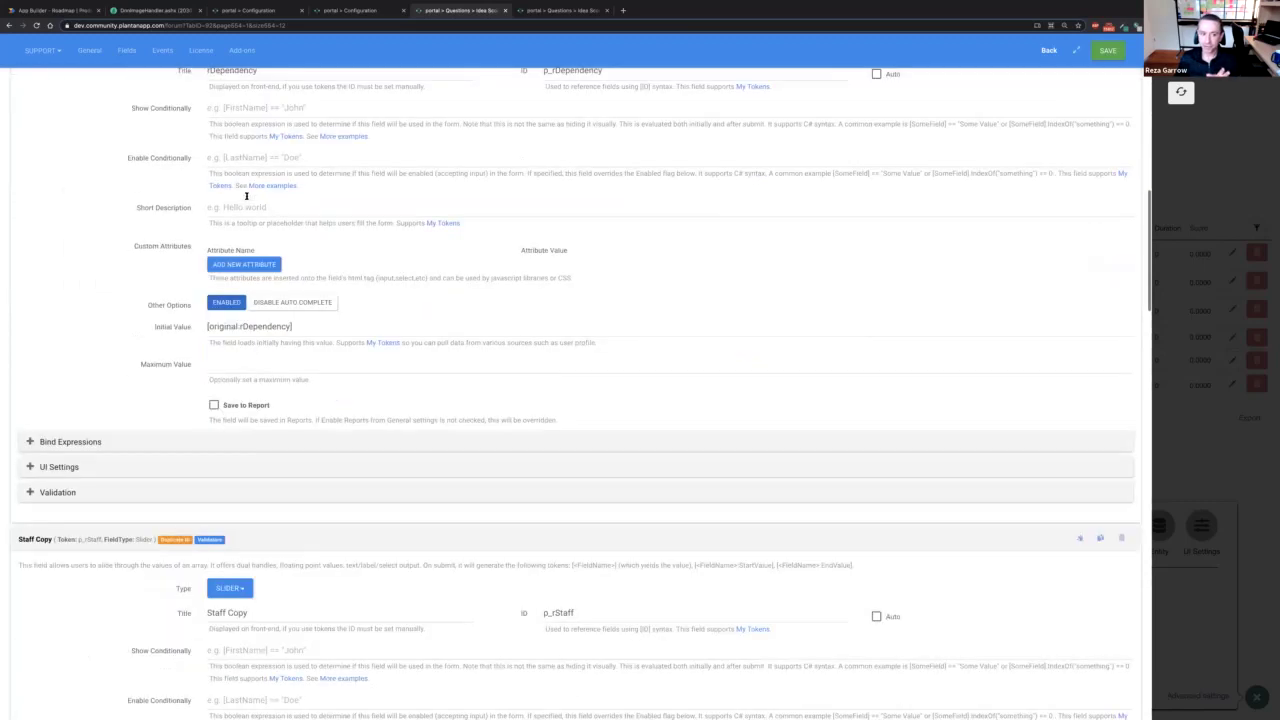
pyautogui.scroll(2, 246, 196)
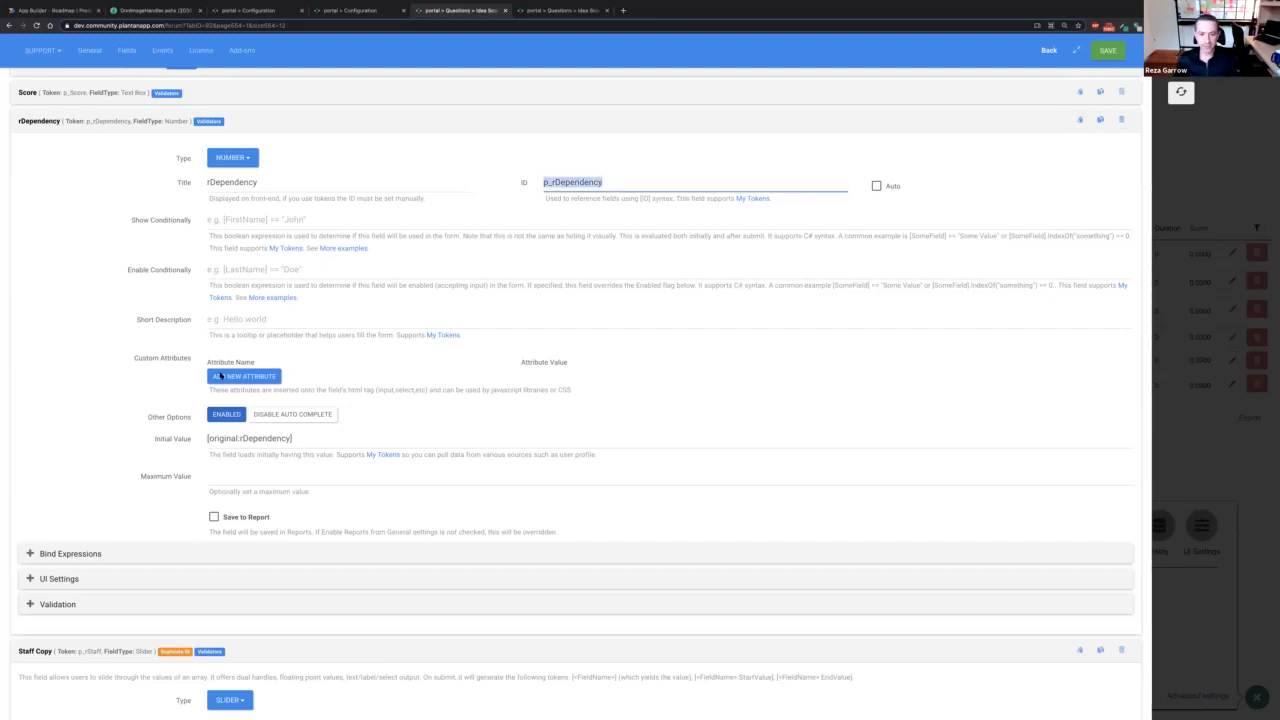
pyautogui.scroll(-2, 220, 376)
pyautogui.doubleClick(577, 617)
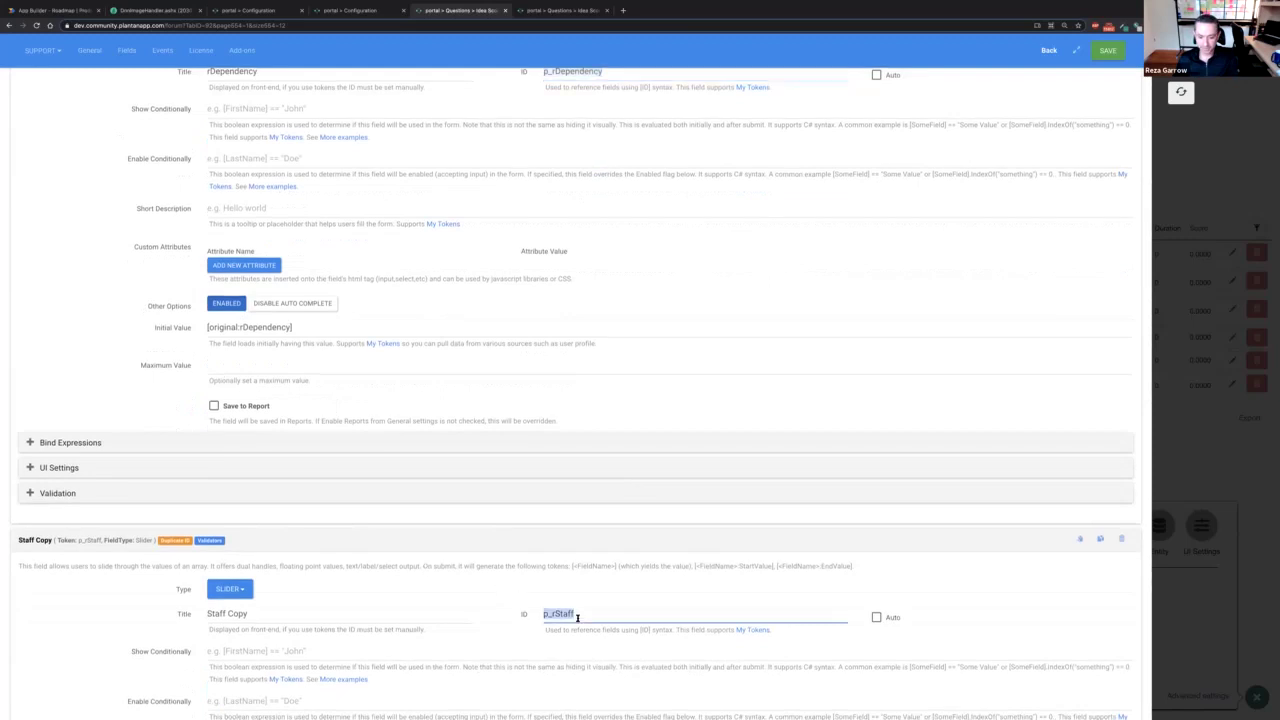
pyautogui.hotkey('ctrl', 'v')
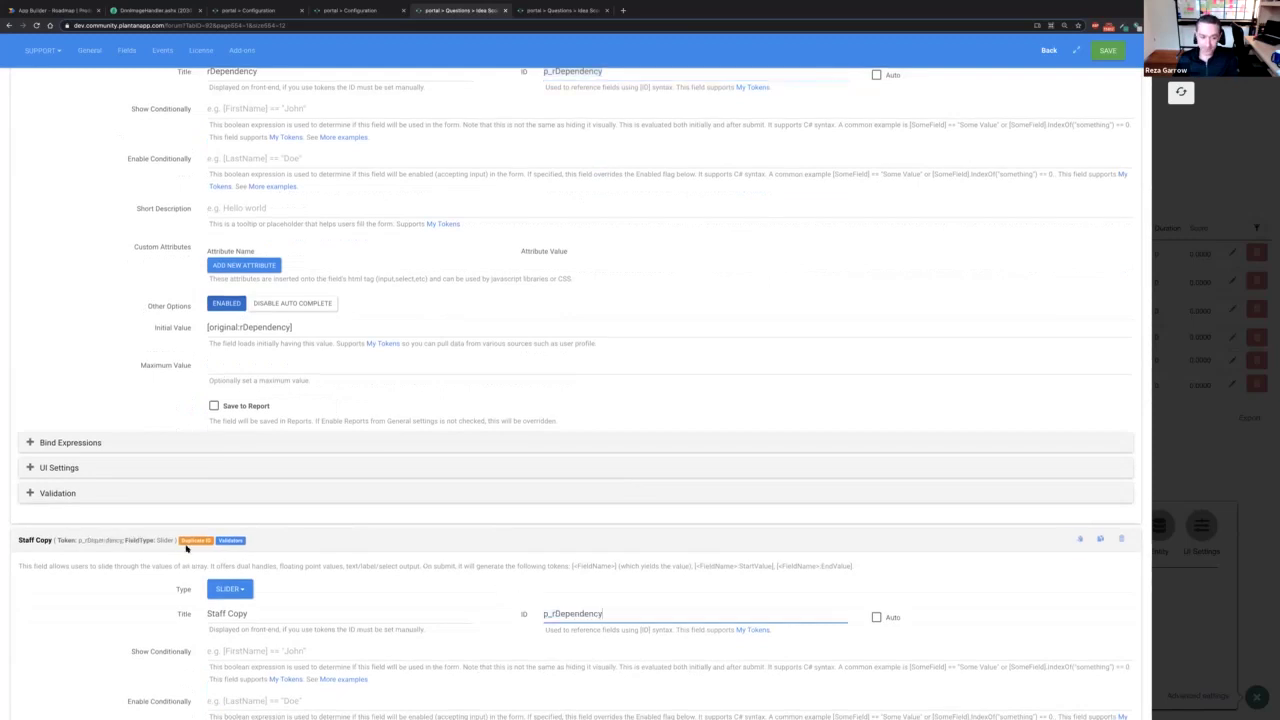
# - Copy the title of the Number-type rDependency field and mark that field for deletion
pyautogui.scroll(1, 608, 220)
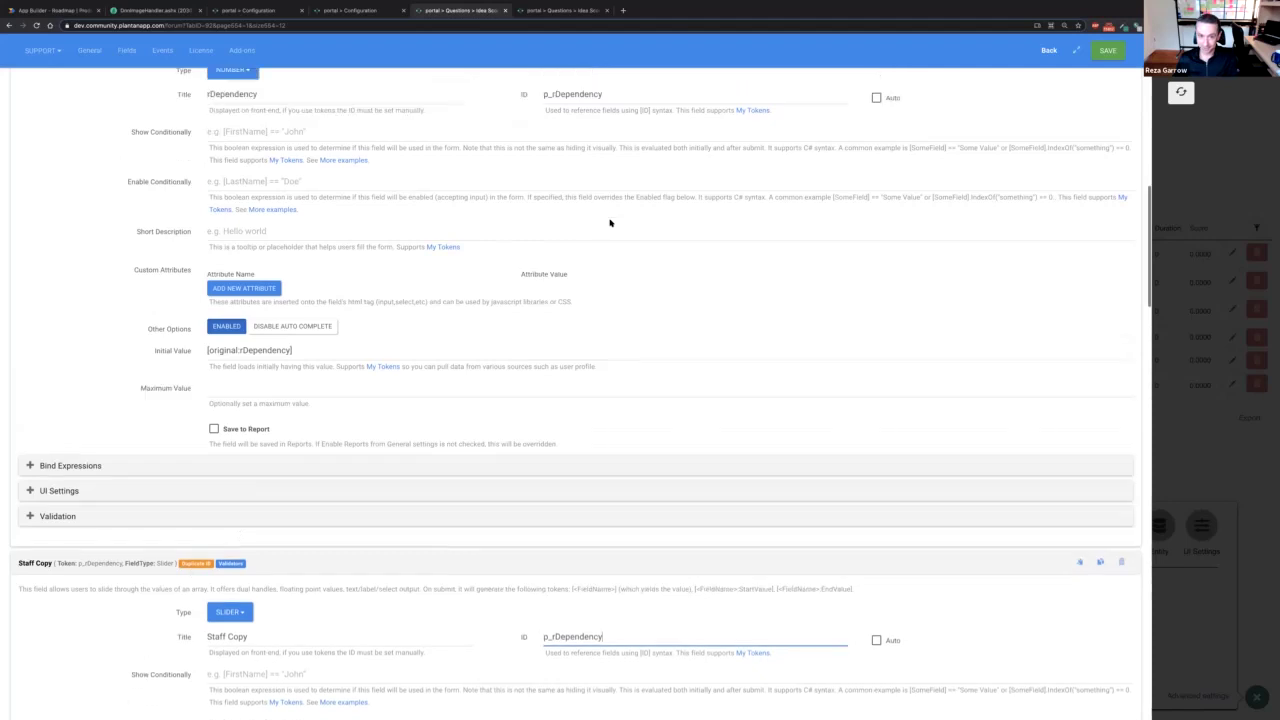
pyautogui.doubleClick(292, 103)
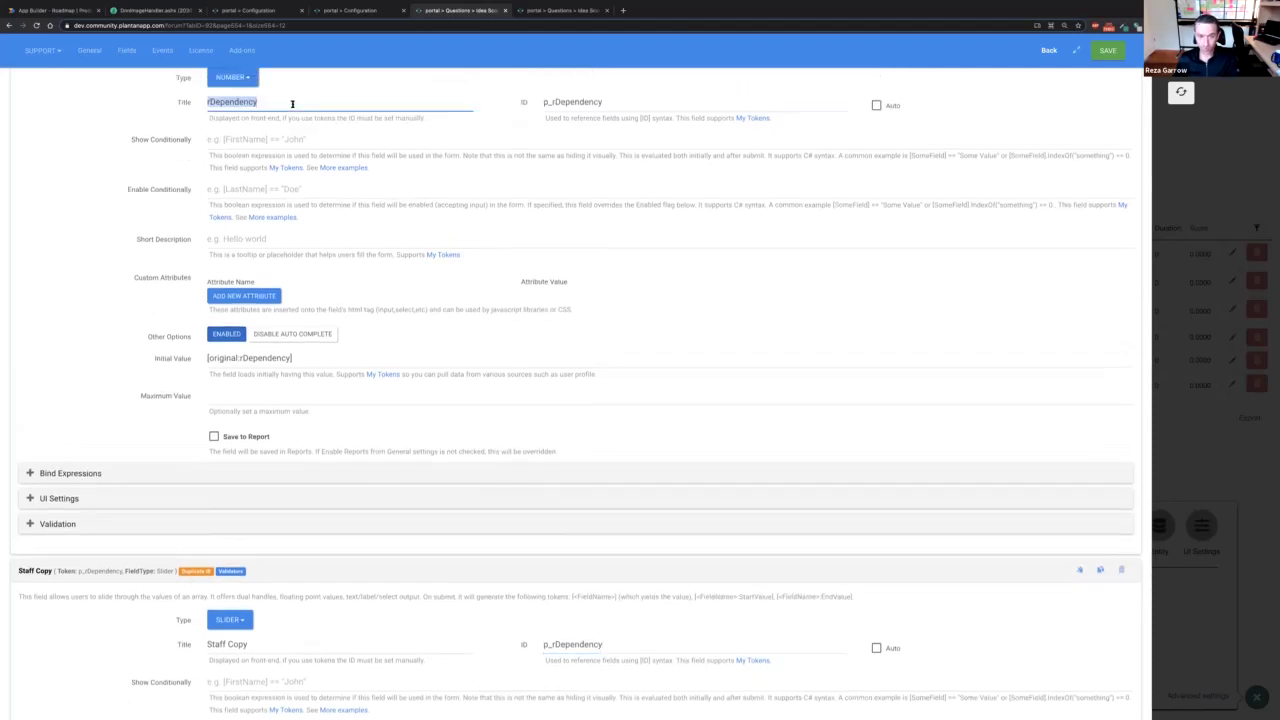
pyautogui.scroll(2, 1060, 112)
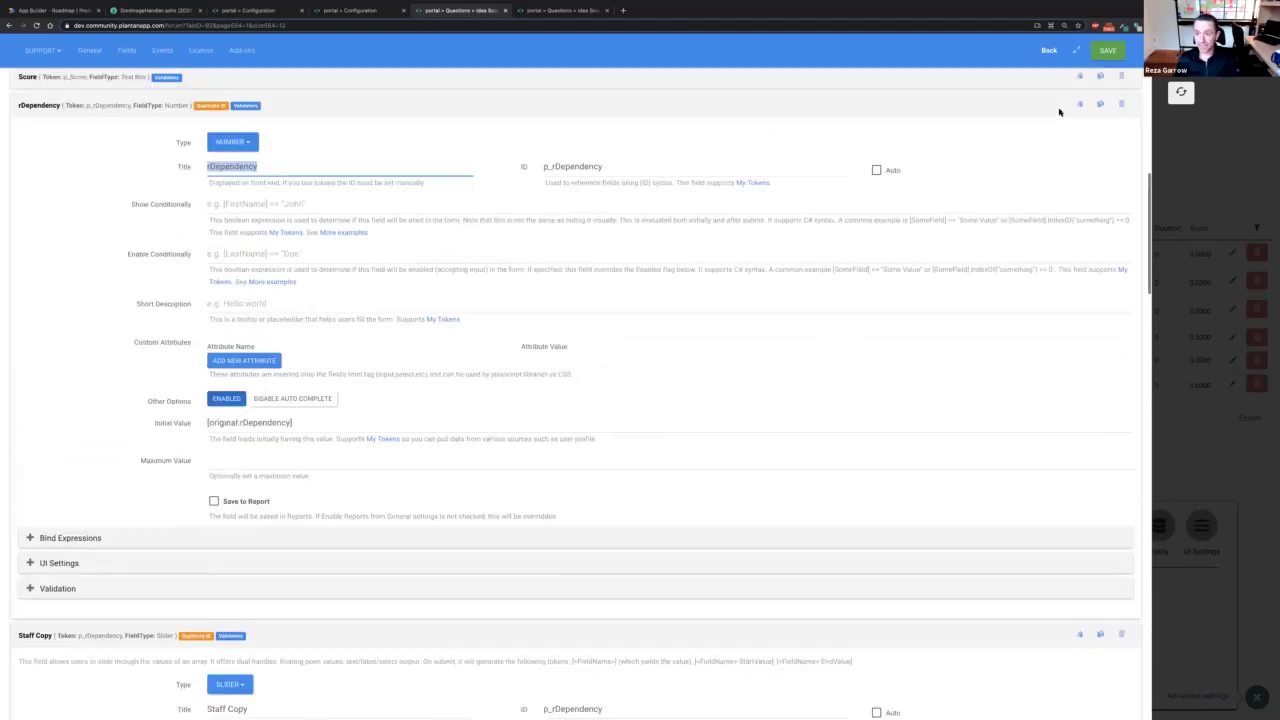
pyautogui.scroll(1, 1060, 112)
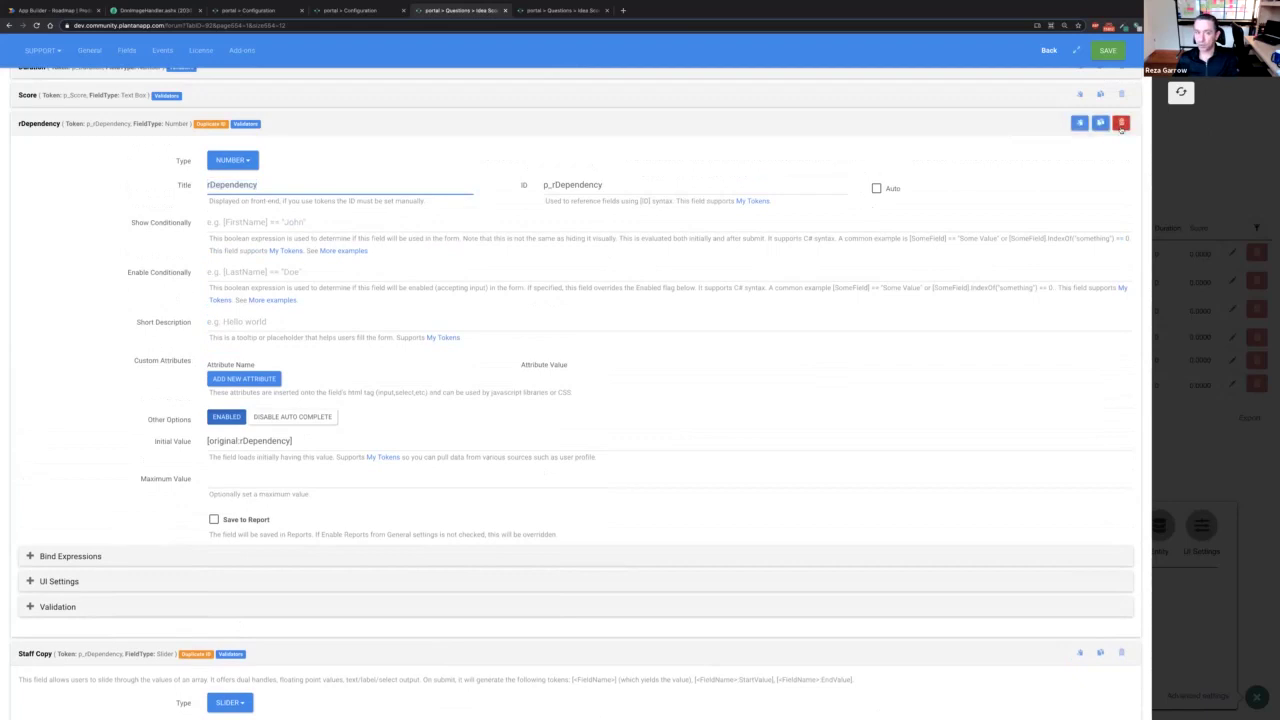
pyautogui.click(1121, 123)
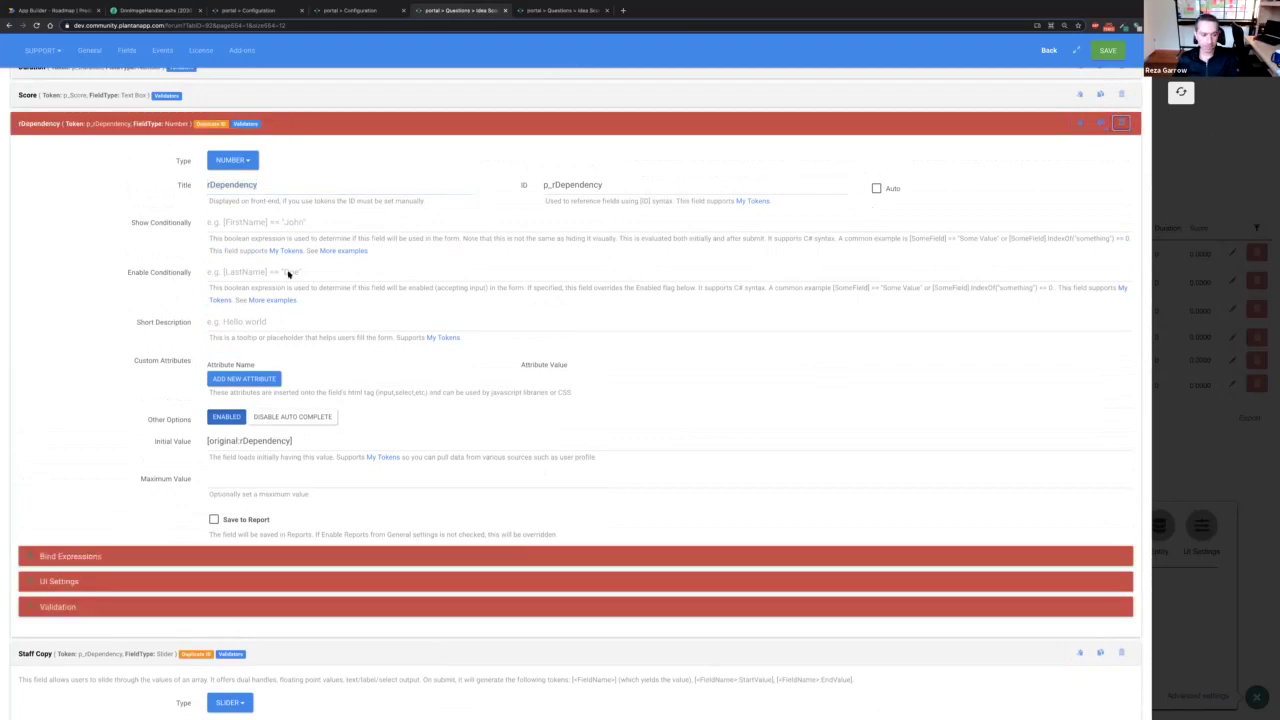
# - Change the Staff Copy slider's title to rDependency
pyautogui.scroll(-3, 288, 272)
pyautogui.tripleClick(262, 401)
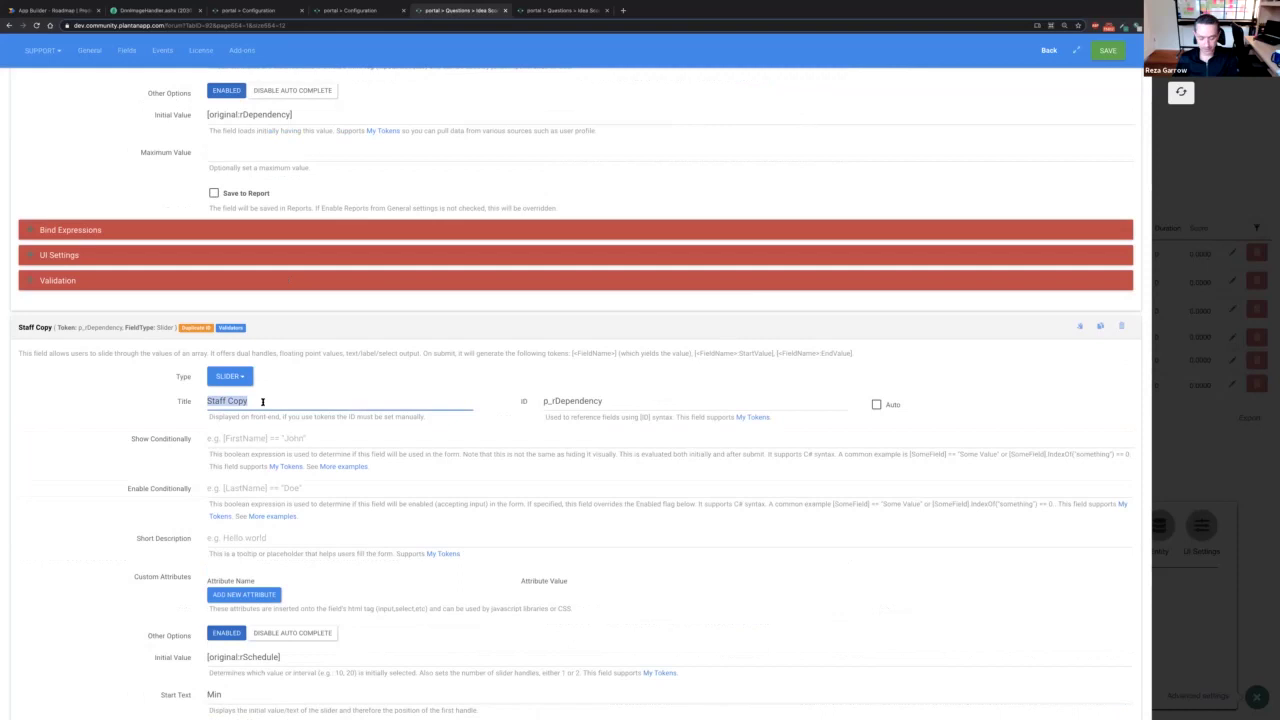
pyautogui.hotkey('ctrl', 'v')
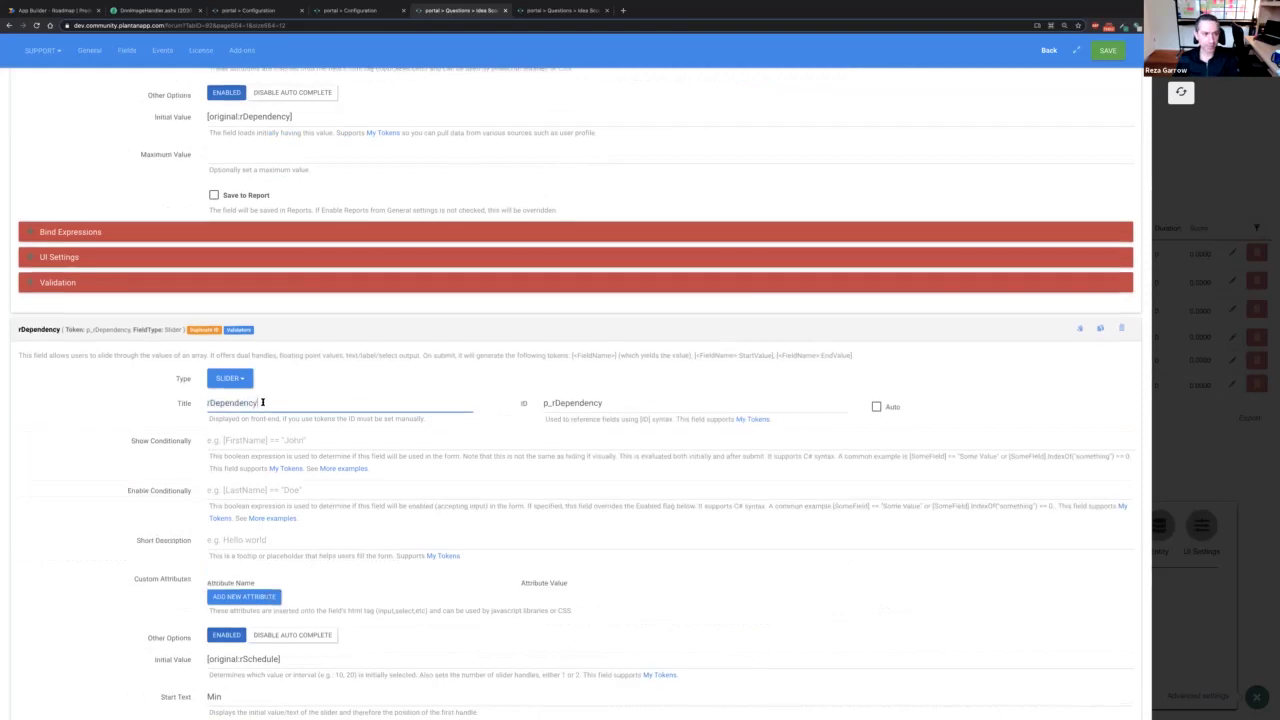
# - Copy the old field's initial value [original:rDependency] into the new rDependency slider's initial value
pyautogui.scroll(2, 279, 355)
pyautogui.tripleClick(298, 280)
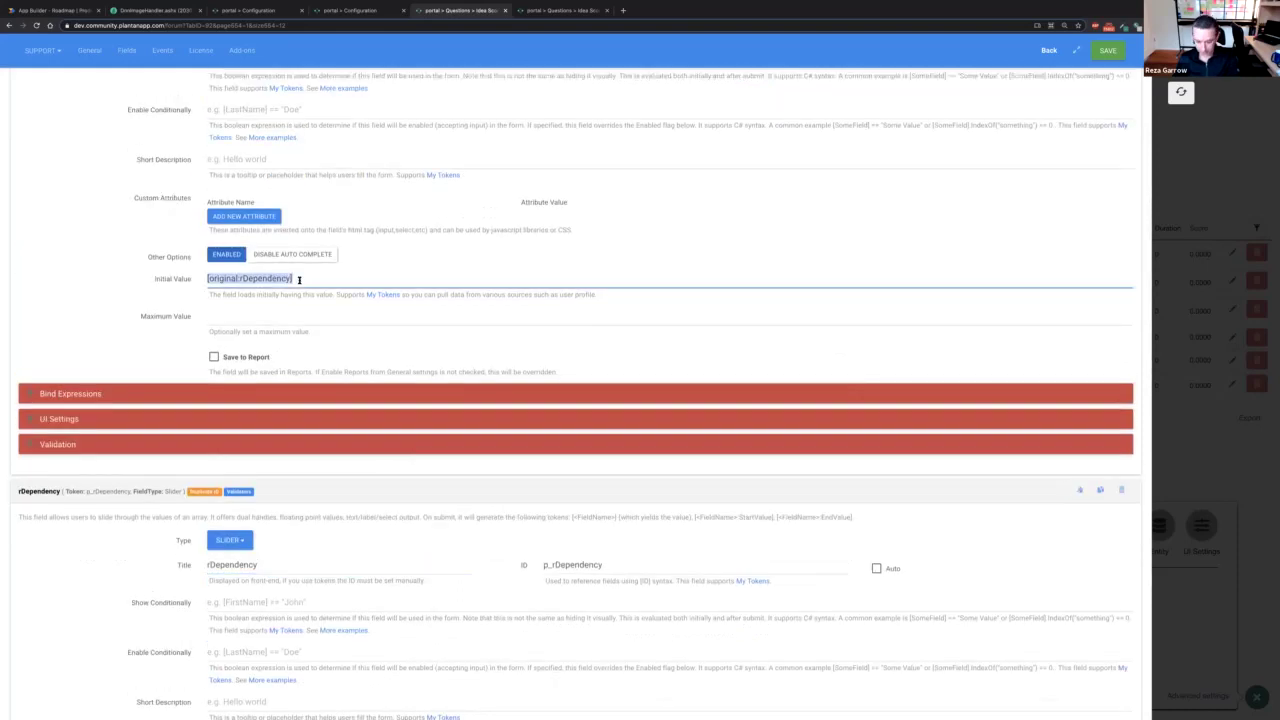
pyautogui.scroll(-4, 298, 280)
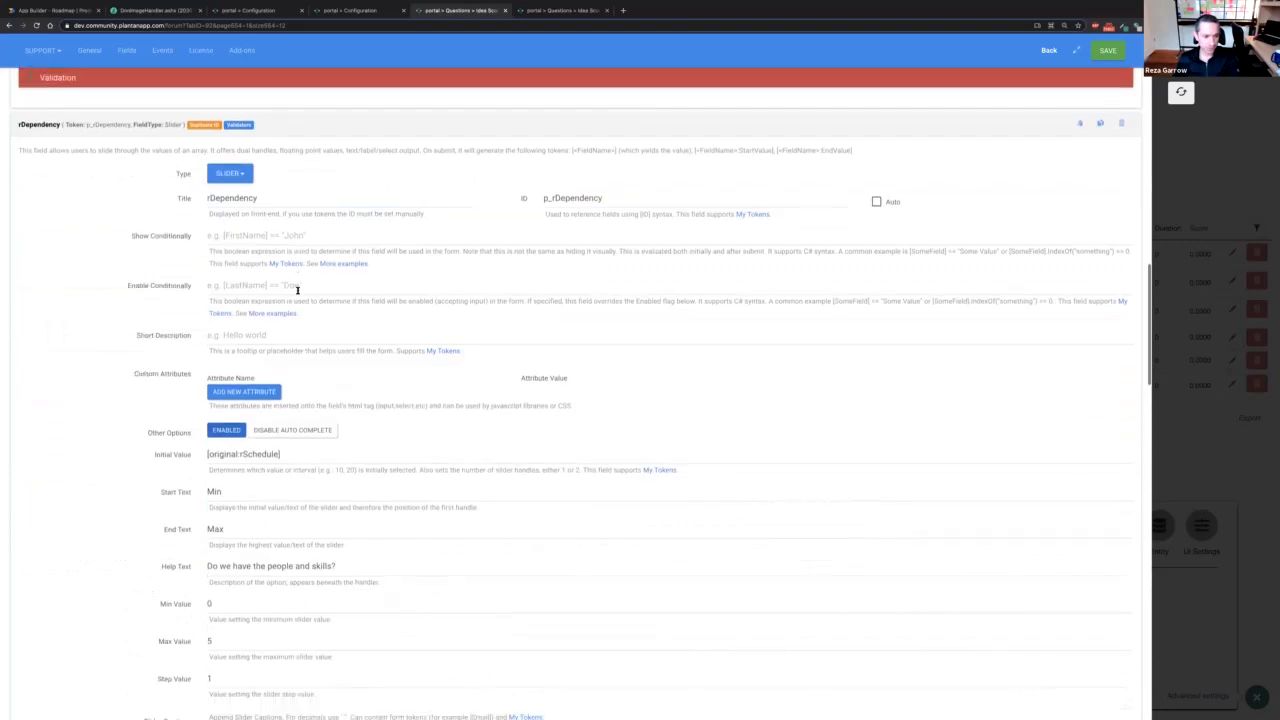
pyautogui.tripleClick(289, 445)
pyautogui.hotkey('ctrl', 'v')
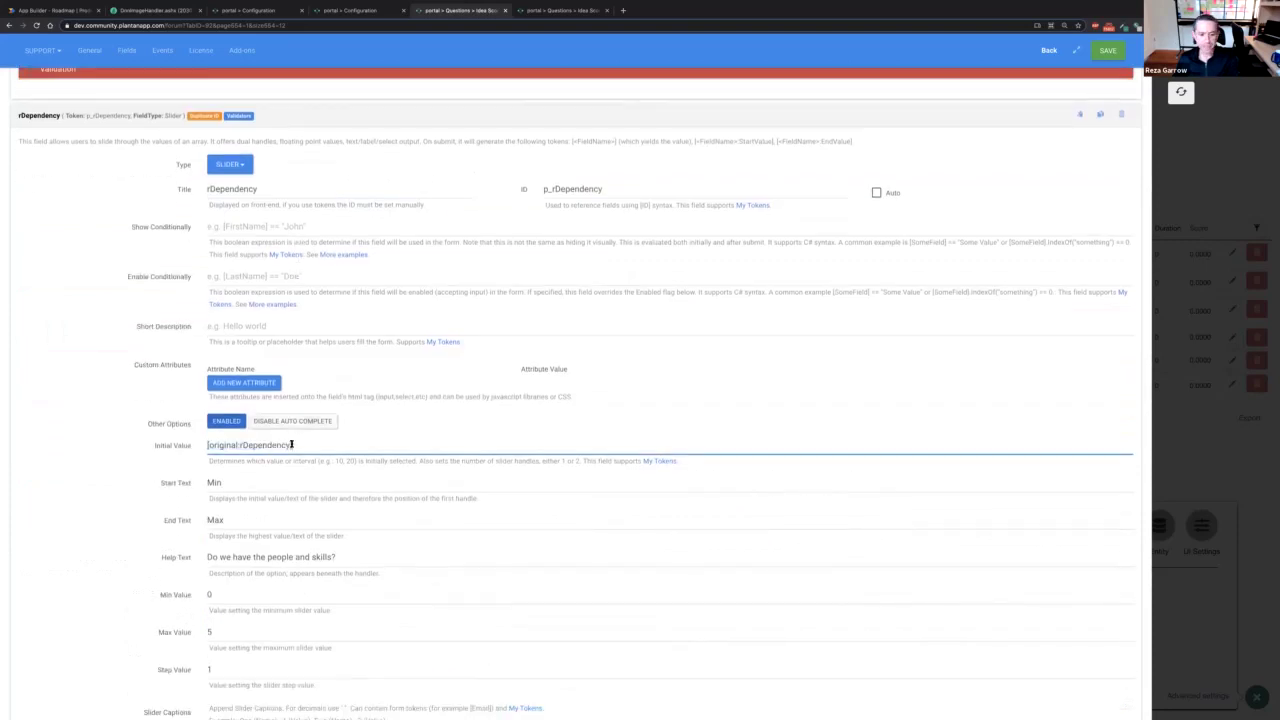
# - Set the rDependency slider's help text to "Do we depend on others outside the development team for this?"
pyautogui.scroll(-1, 291, 443)
pyautogui.scroll(-2, 291, 443)
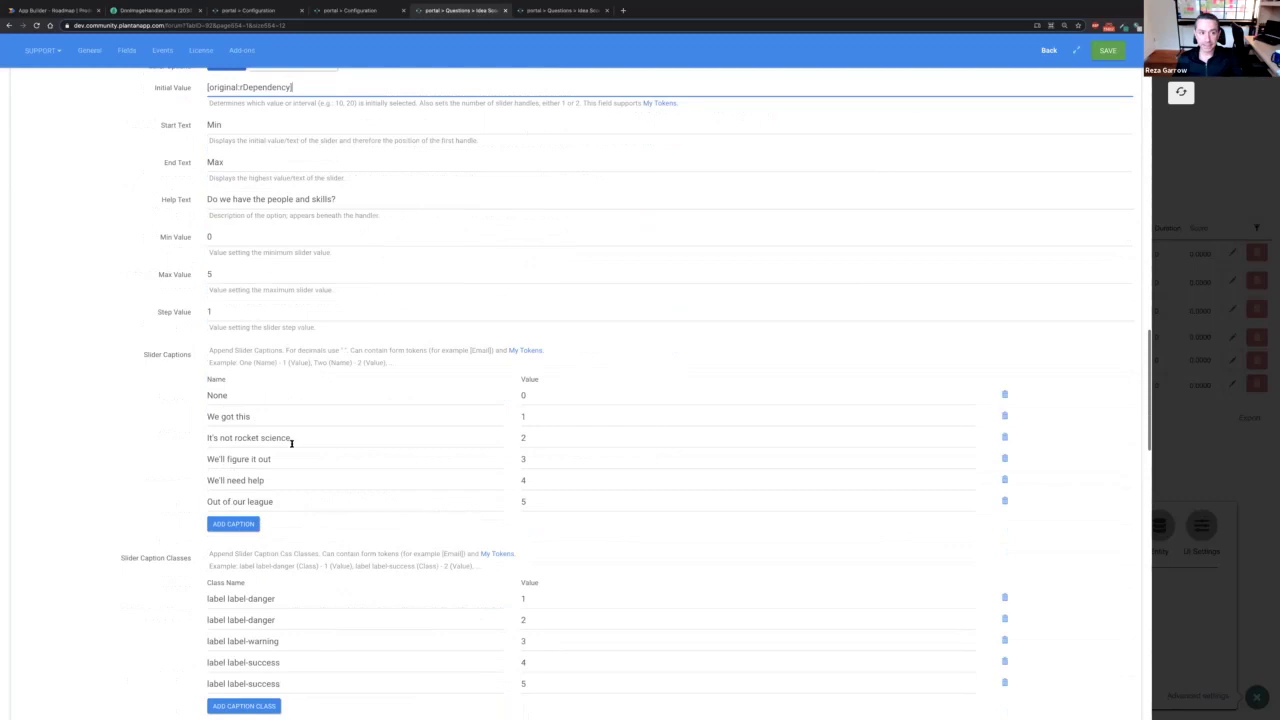
pyautogui.scroll(1, 291, 443)
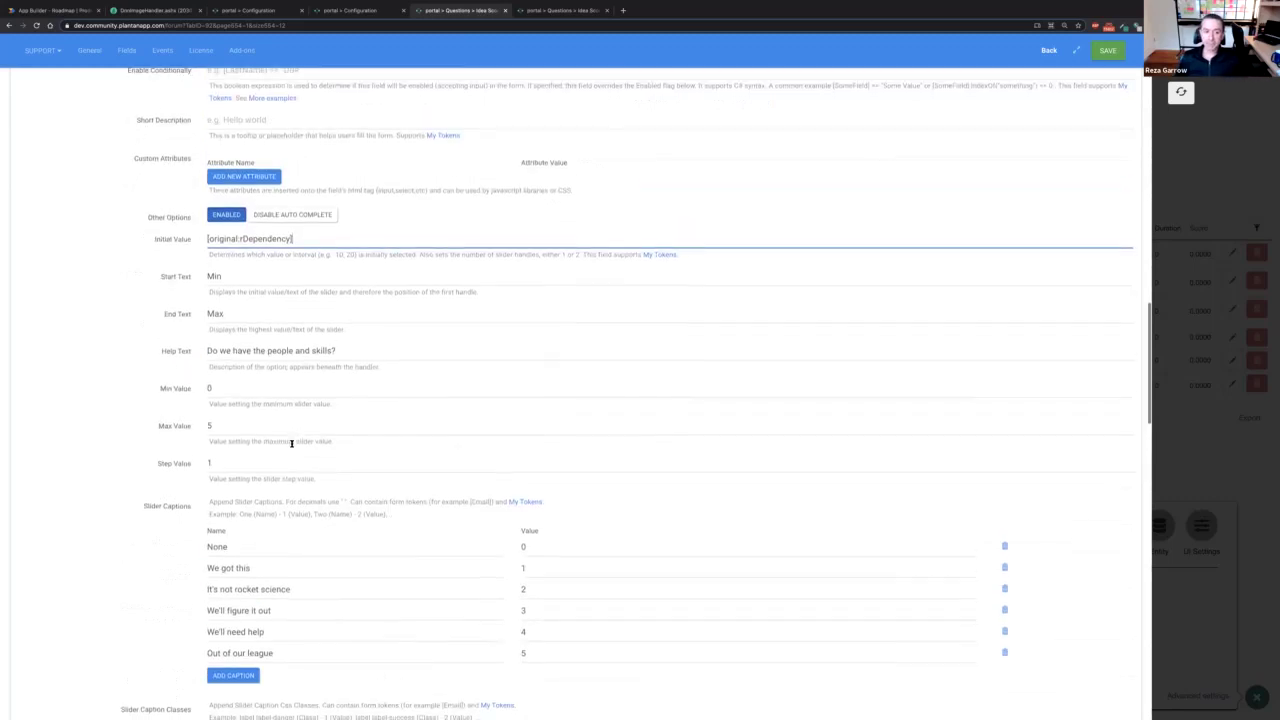
pyautogui.tripleClick(245, 309)
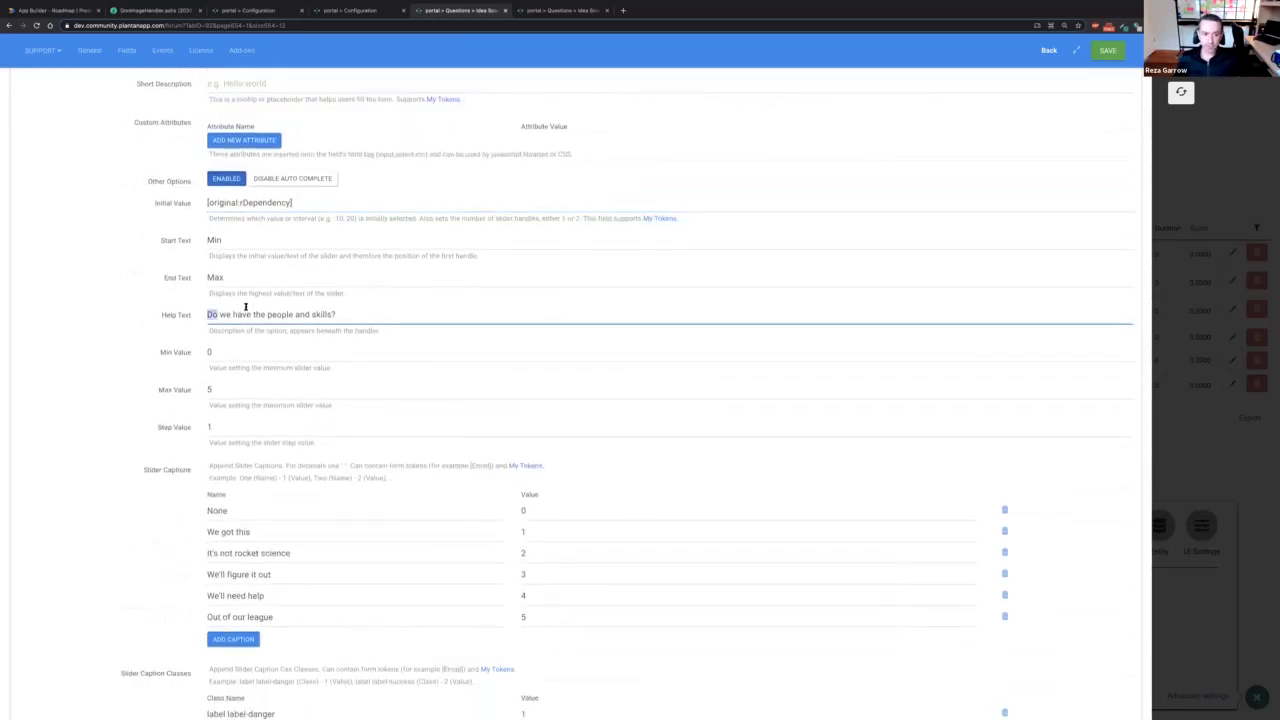
pyautogui.write('Do we ')
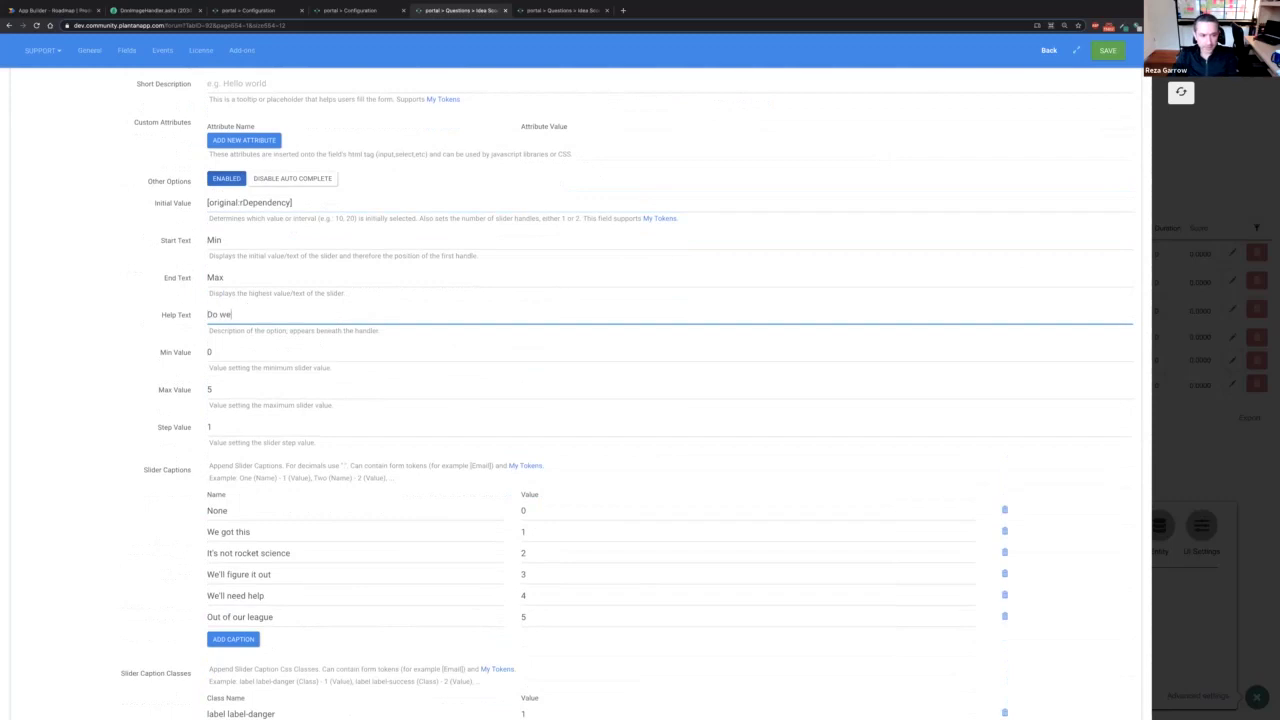
pyautogui.write('depend o')
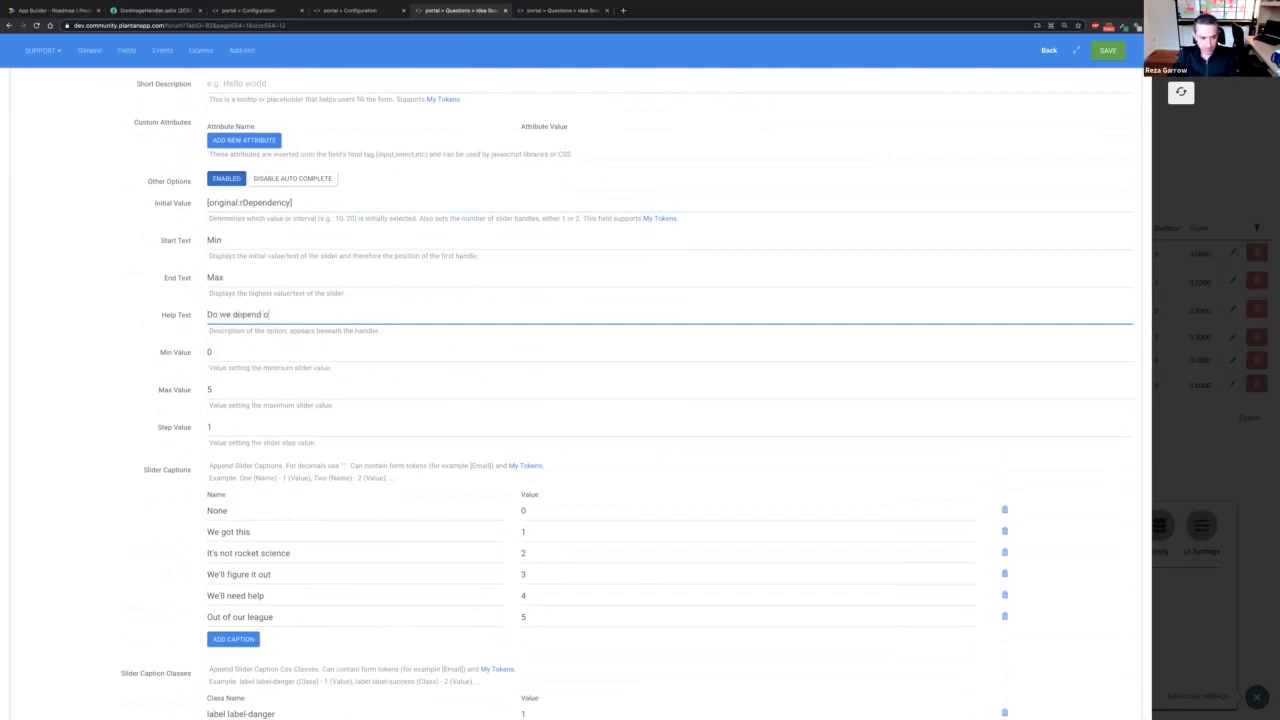
pyautogui.write('n others outse')
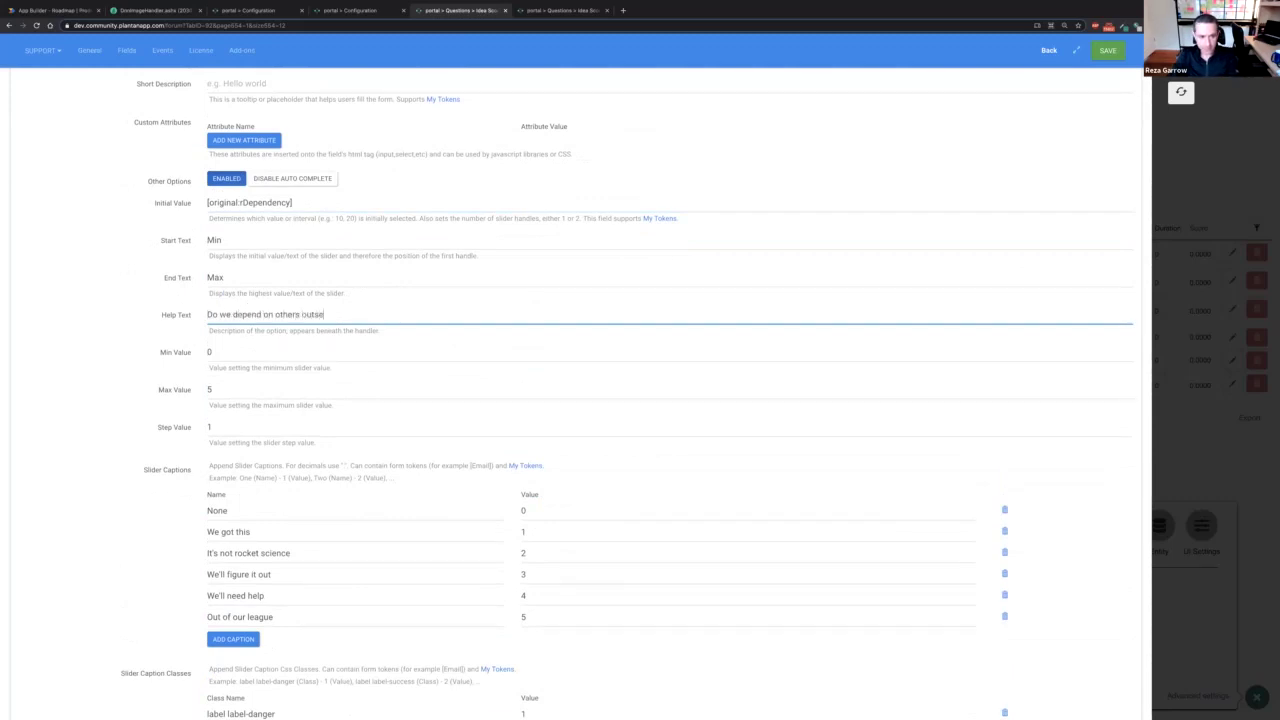
pyautogui.press('BackSpace')
pyautogui.write('ide the development team for ')
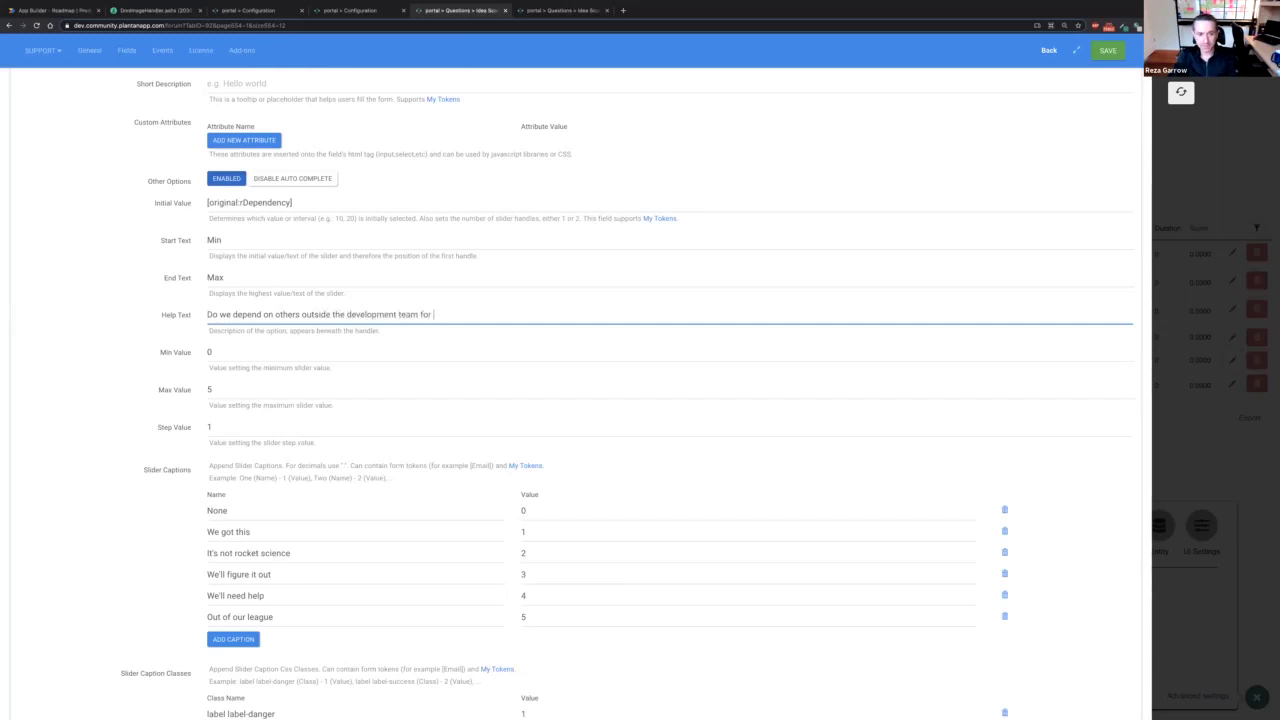
pyautogui.write('this?')
# - Set the rDependency slider captions to "None" for value 1 and "Yes, but all internal" for value 2
pyautogui.scroll(-1, 259, 427)
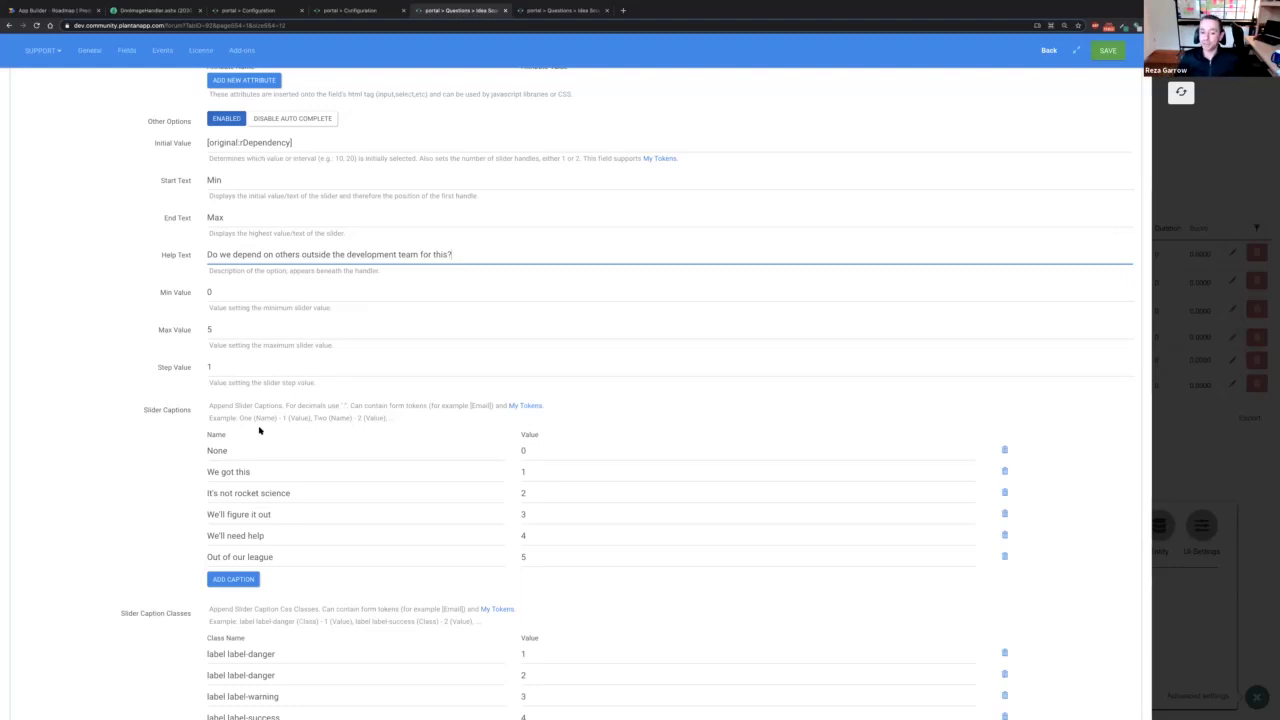
pyautogui.tripleClick(248, 473)
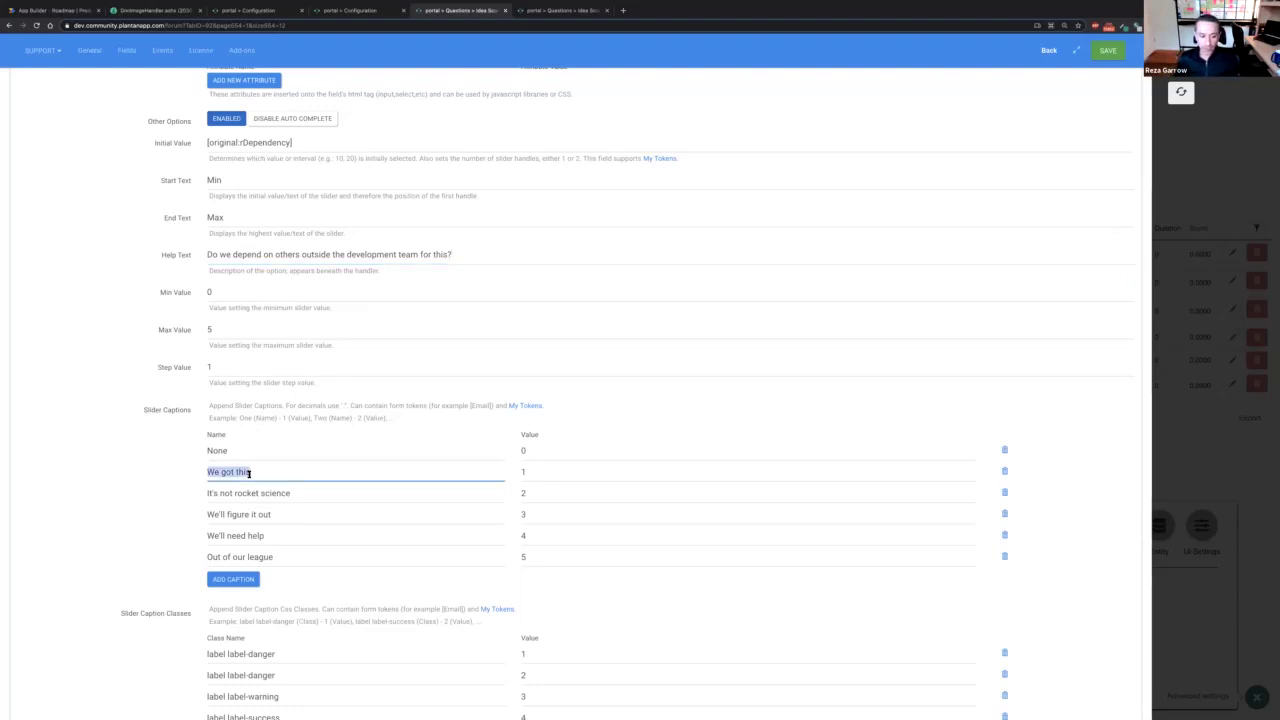
pyautogui.write('None')
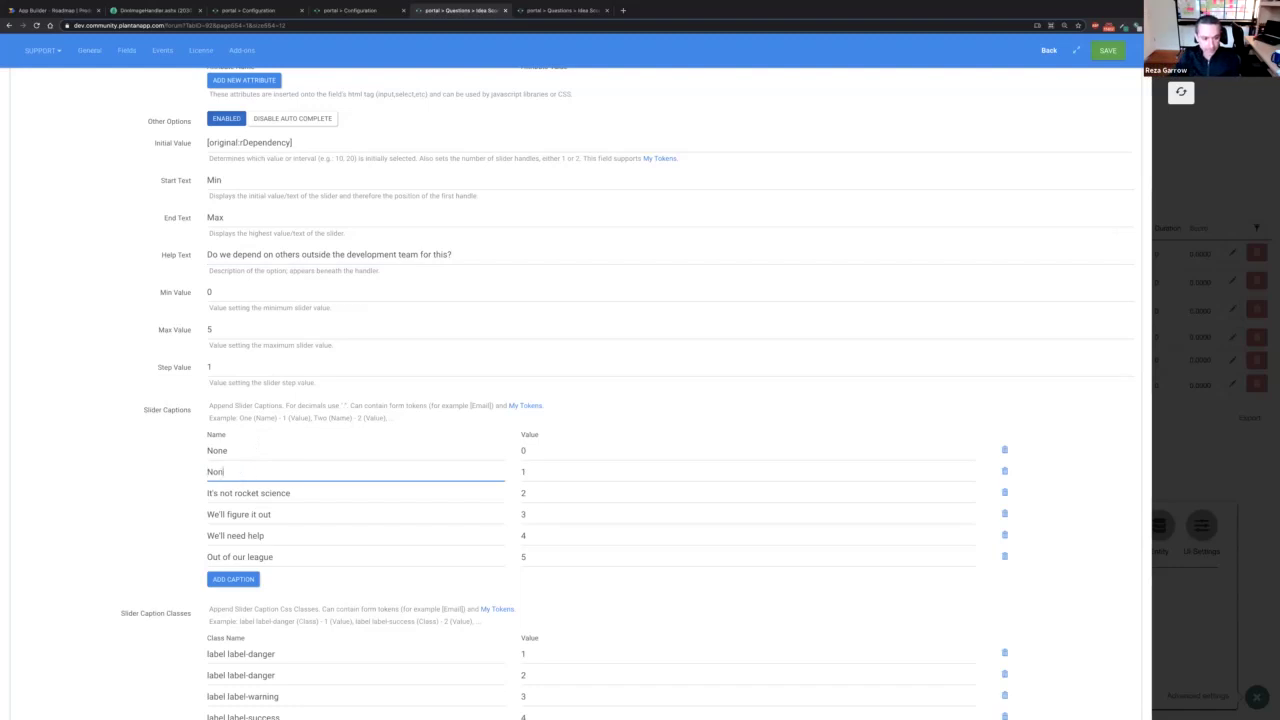
pyautogui.tripleClick(258, 493)
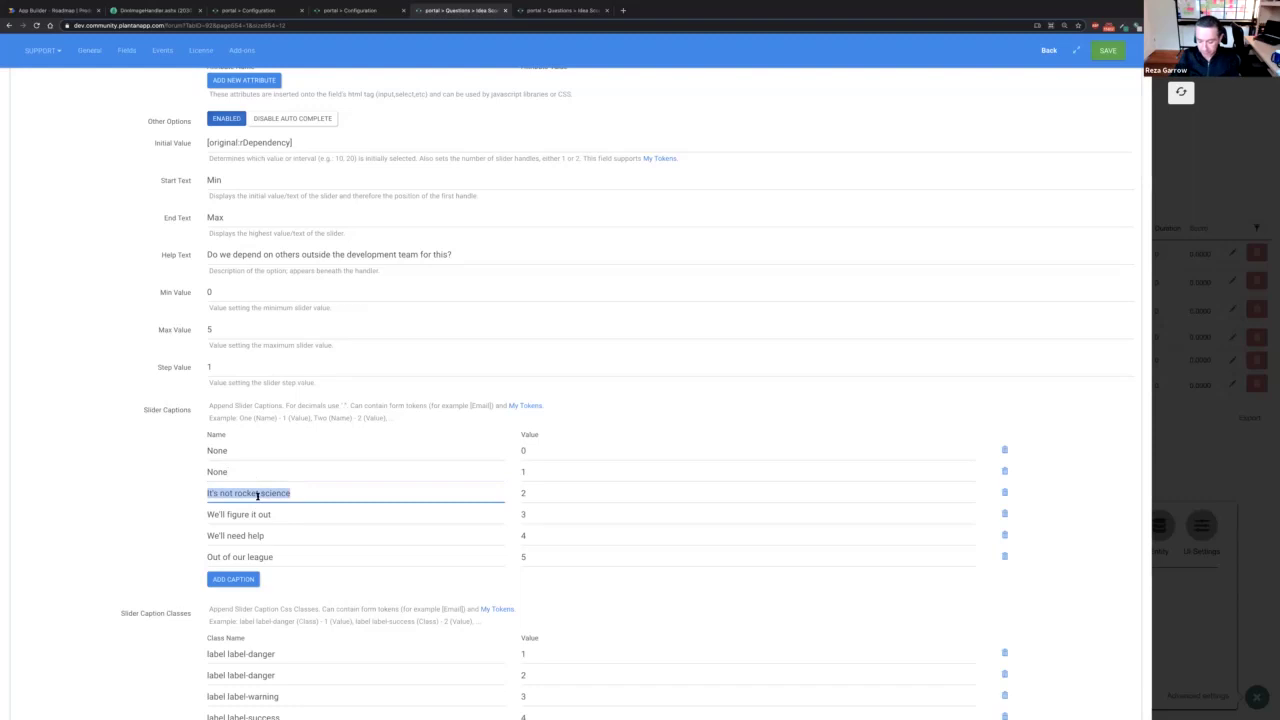
pyautogui.write('N')
pyautogui.press('BackSpace')
pyautogui.write("It's all us")
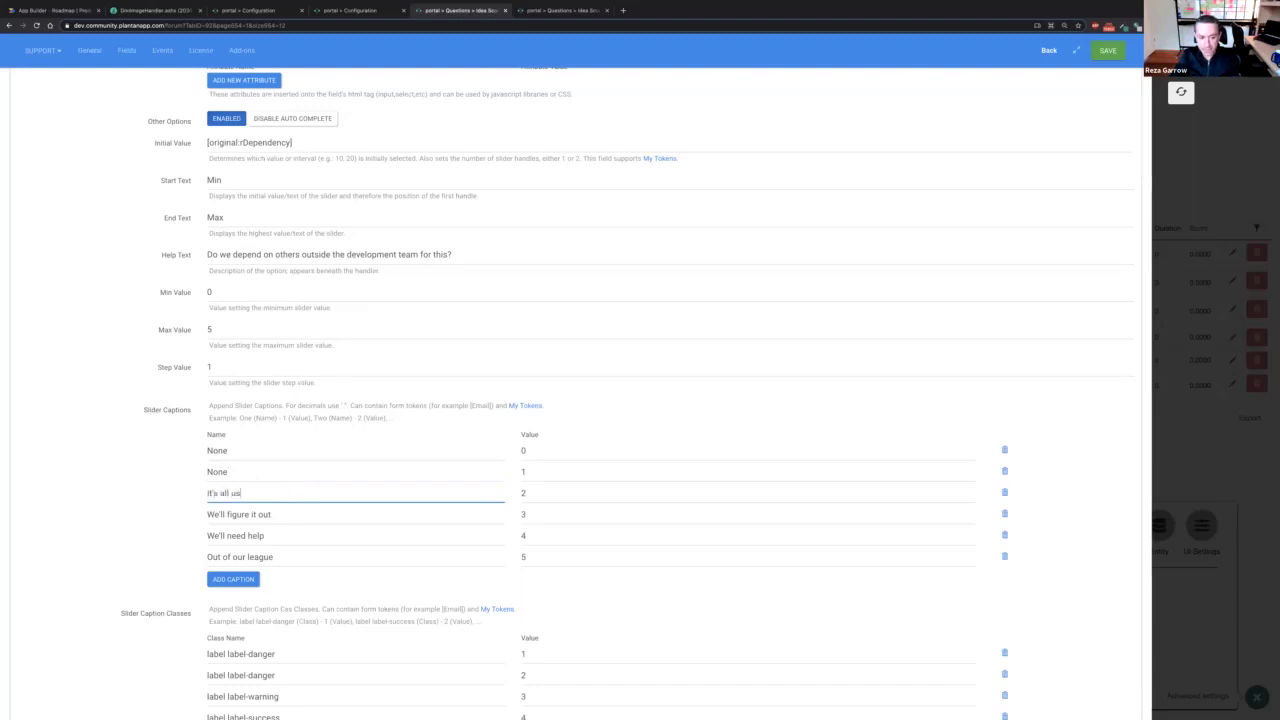
pyautogui.press('BackSpace')
pyautogui.press('BackSpace')
pyautogui.write('internal')
pyautogui.doubleClick(215, 495)
pyautogui.write('Yes, but')
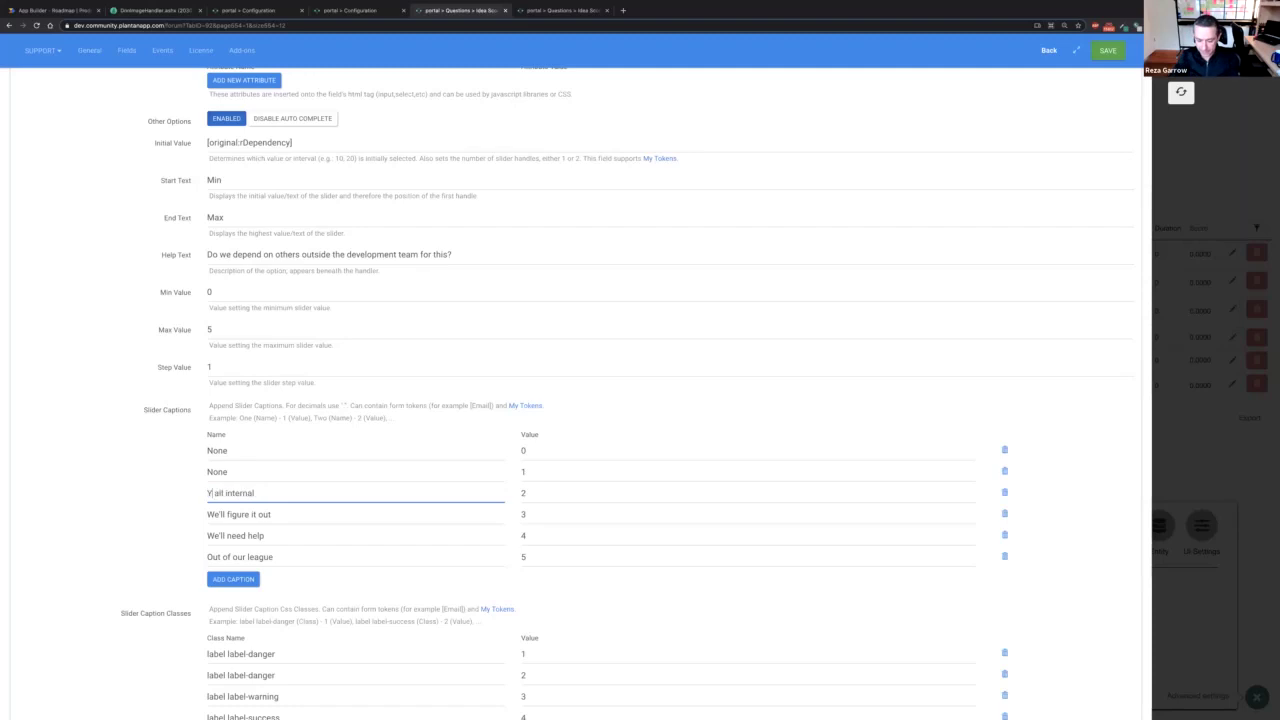
# - Set the rDependency slider caption for value 3 to "3rd Party tool"
pyautogui.click(285, 514)
pyautogui.tripleClick(285, 514)
pyautogui.write('Need outs')
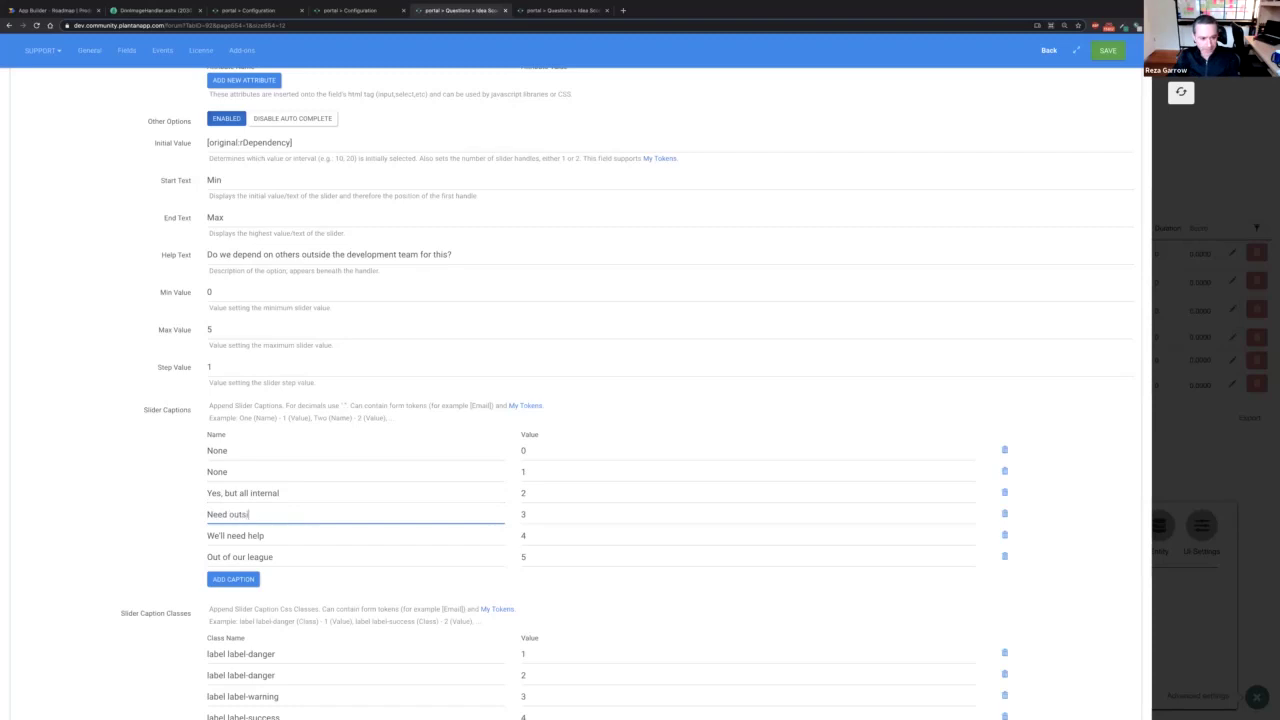
pyautogui.press('BackSpace')
pyautogui.press('BackSpace')
pyautogui.press('BackSpace')
pyautogui.press('BackSpace')
pyautogui.press('BackSpace')
pyautogui.press('BackSpace')
pyautogui.press('BackSpace')
pyautogui.press('BackSpace')
pyautogui.press('BackSpace')
pyautogui.write('Levera')
pyautogui.press('BackSpace')
pyautogui.press('BackSpace')
pyautogui.press('BackSpace')
pyautogui.press('BackSpace')
pyautogui.press('BackSpace')
pyautogui.write('3rd Party tool')
# - Set the rDependency slider captions to "Need contractor/staff" for value 4, "Farming it out" for value 5 and "We got this" for value 1
pyautogui.tripleClick(272, 537)
pyautogui.write('N')
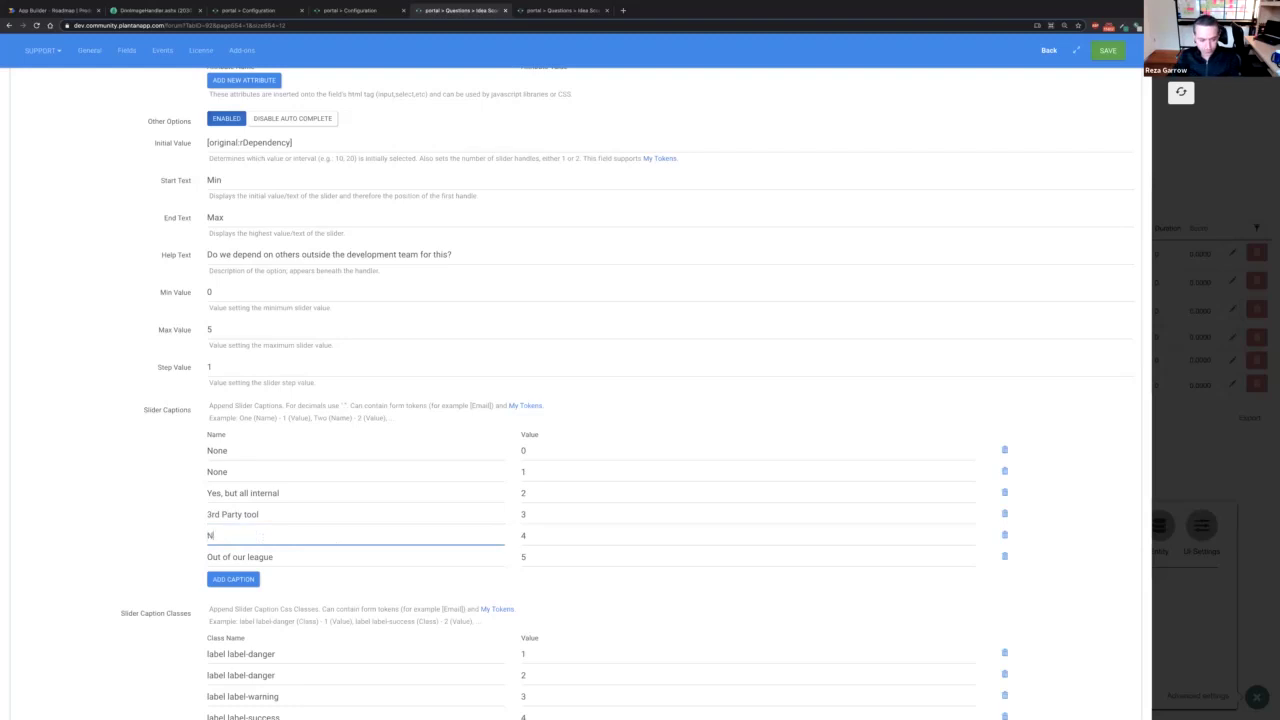
pyautogui.write('eed contra')
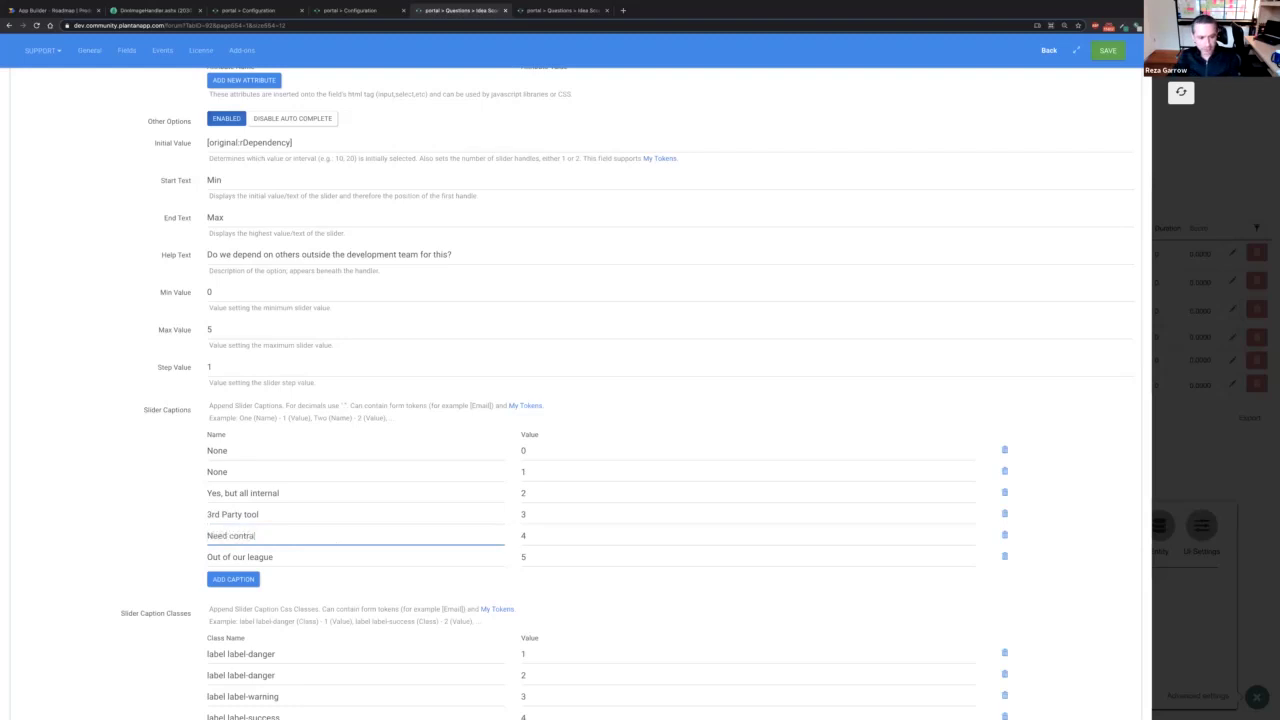
pyautogui.write('ctor/staff')
pyautogui.tripleClick(275, 557)
pyautogui.write('Farmi')
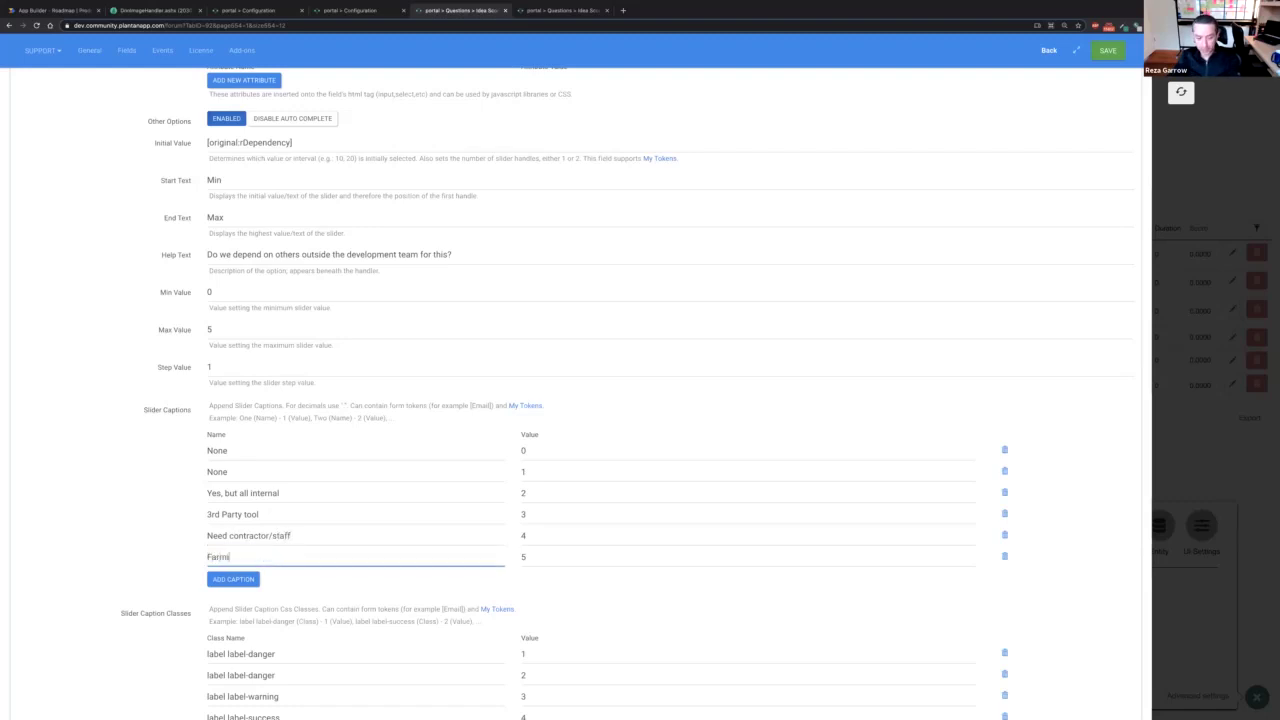
pyautogui.write('ng it out')
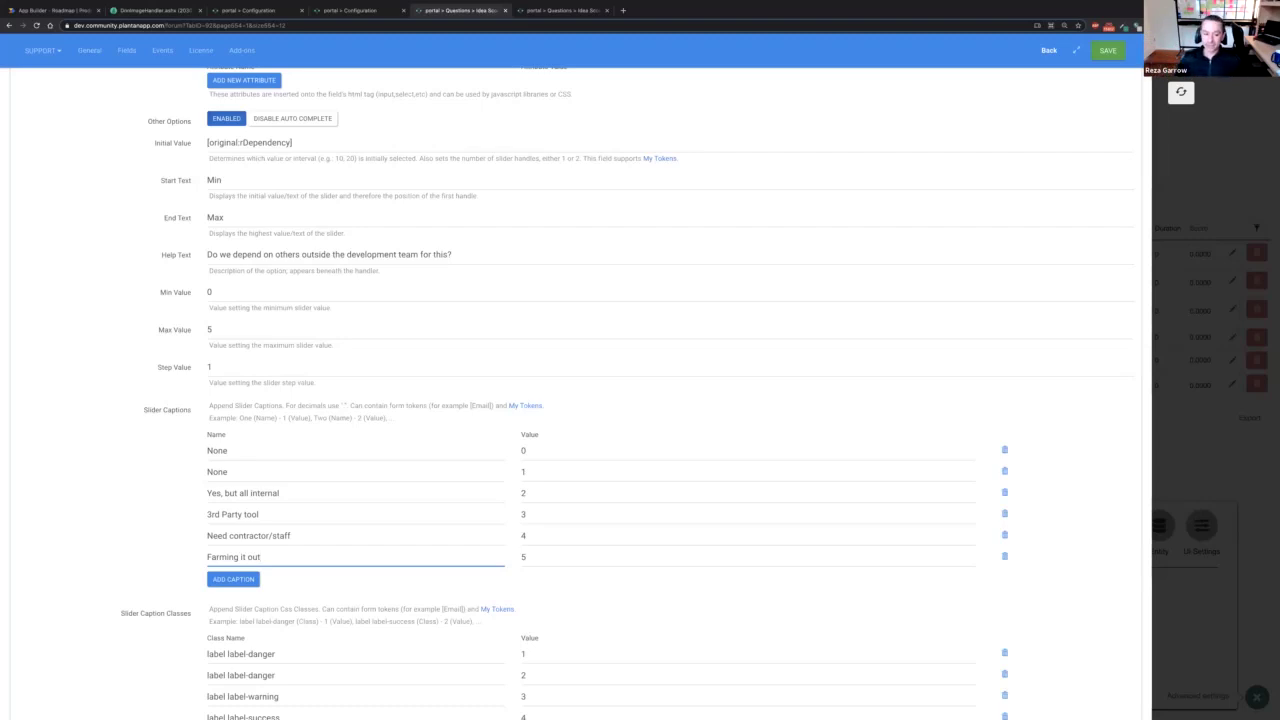
pyautogui.doubleClick(245, 474)
pyautogui.write('We got this')
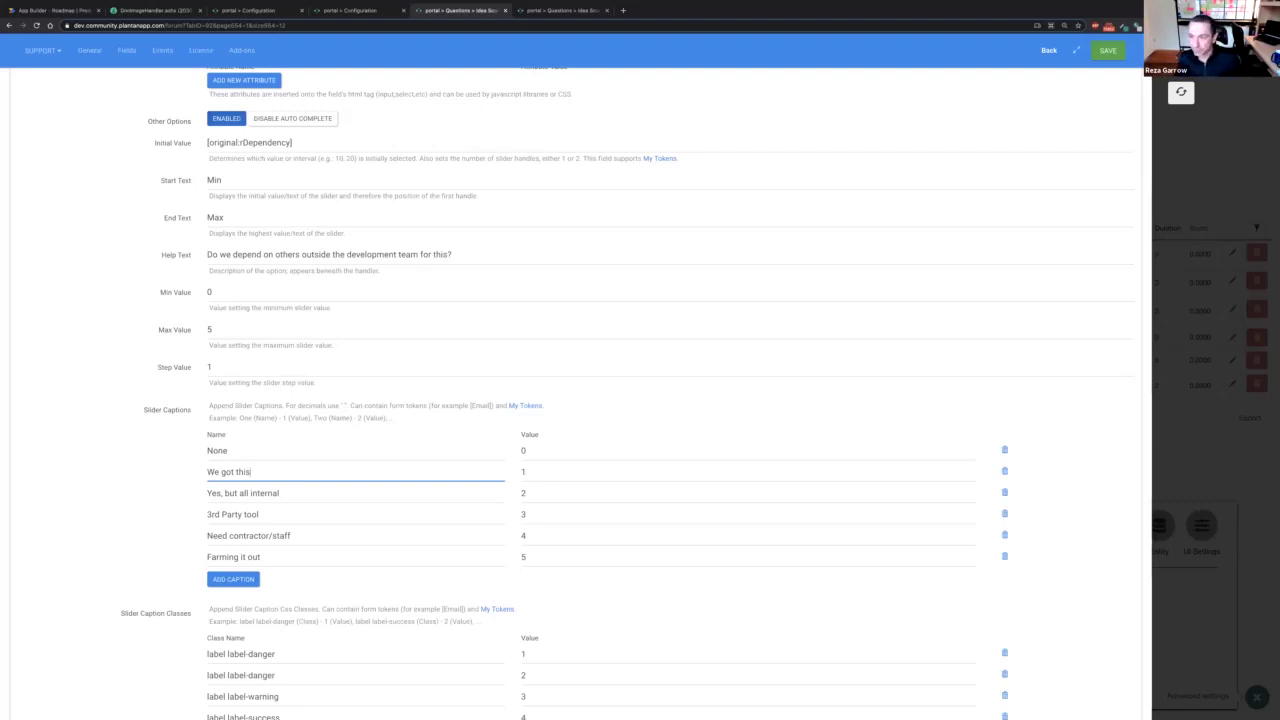
# - Reverse the slider caption classes, assigning danger to values 5 and 4, warning to 3 and success to 2 and 1, and save the form
pyautogui.scroll(-3, 323, 491)
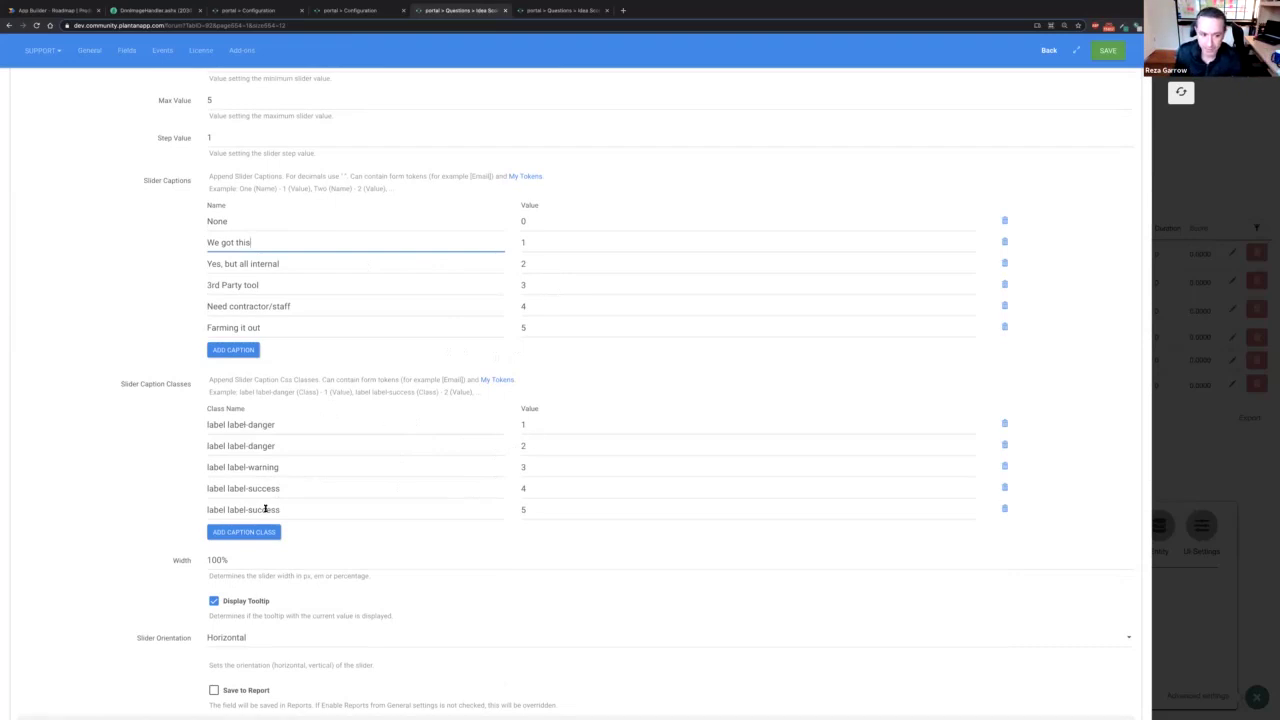
pyautogui.click(540, 511)
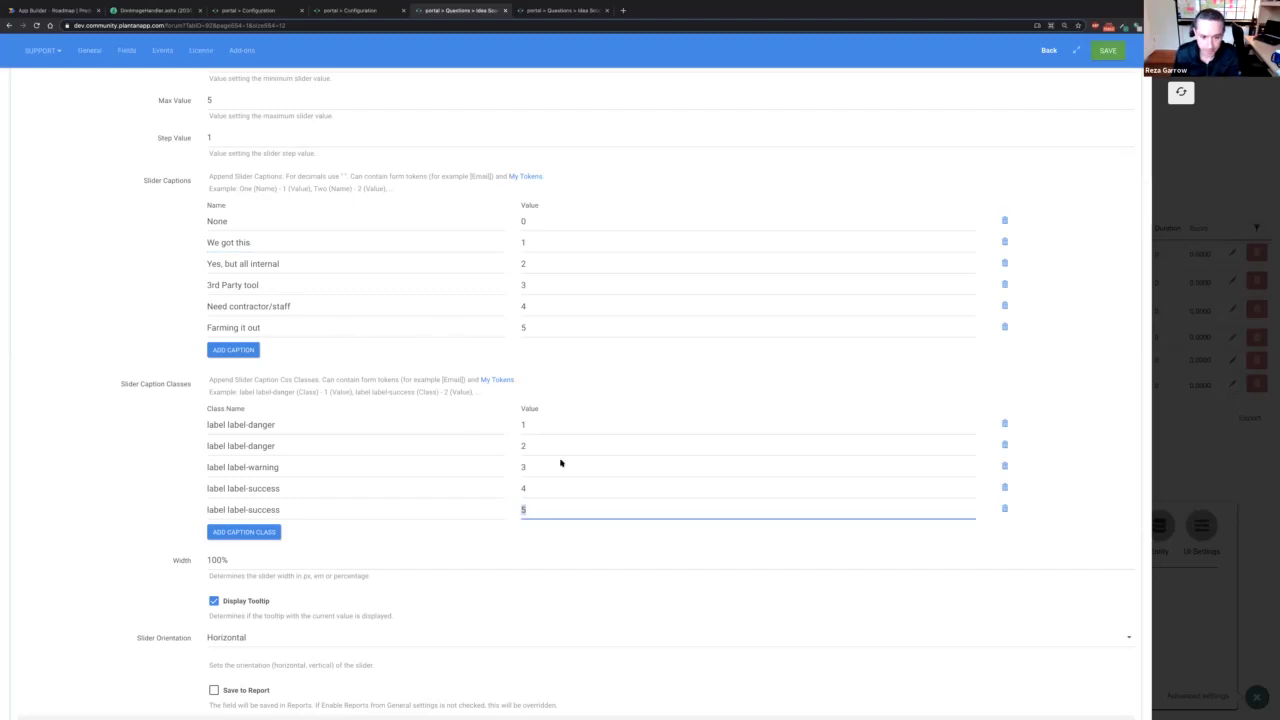
pyautogui.click(524, 424)
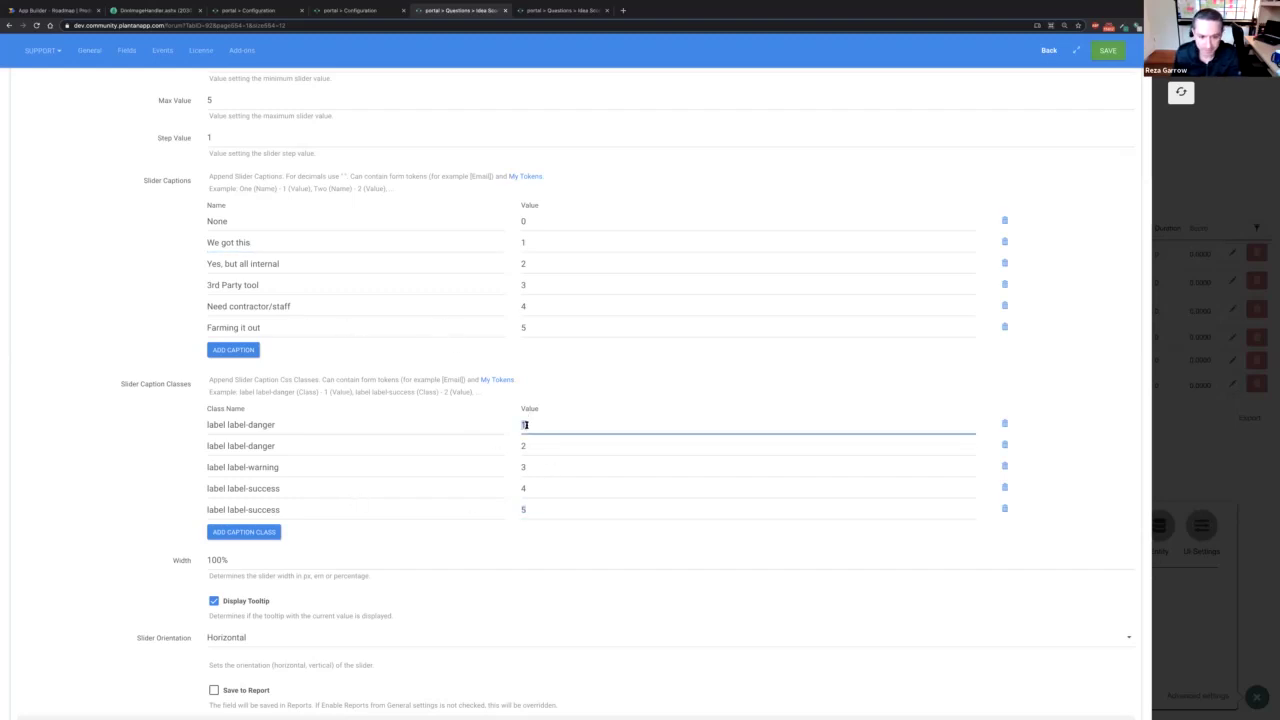
pyautogui.write('5')
pyautogui.press('Tab')
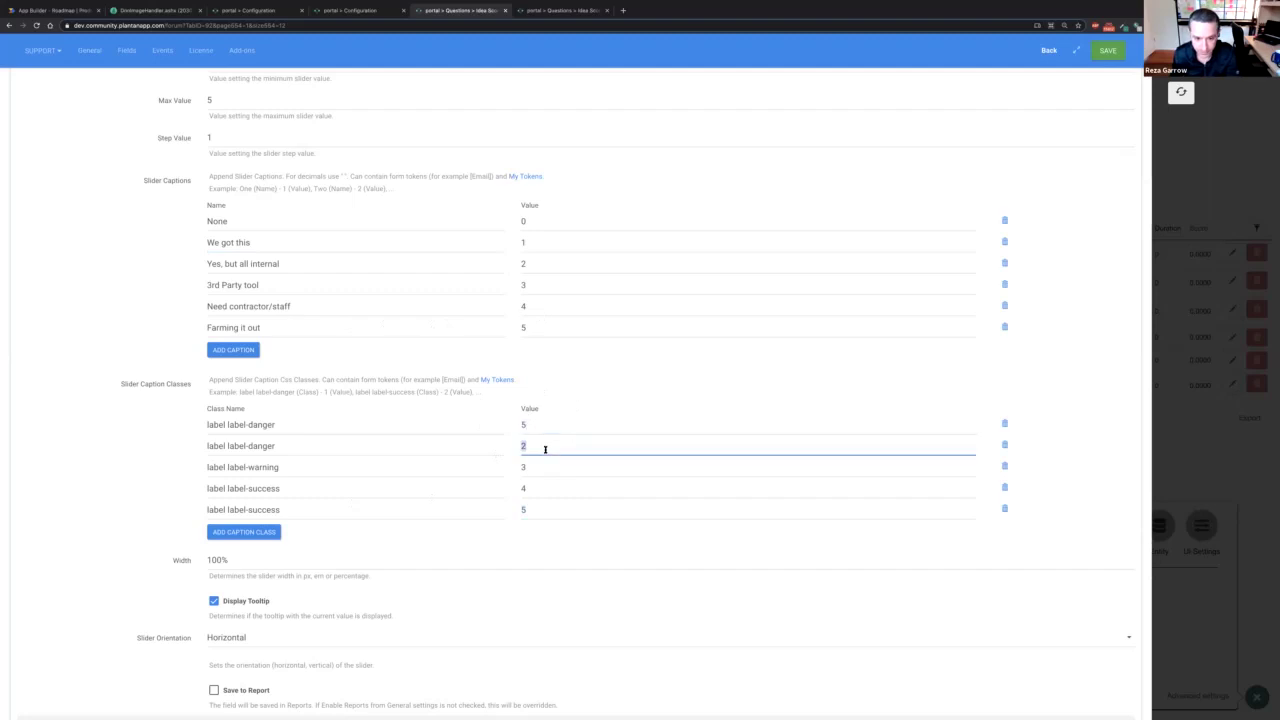
pyautogui.write('4')
pyautogui.press('Tab')
pyautogui.press('Tab')
pyautogui.write('2')
pyautogui.press('Tab')
pyautogui.write('1')
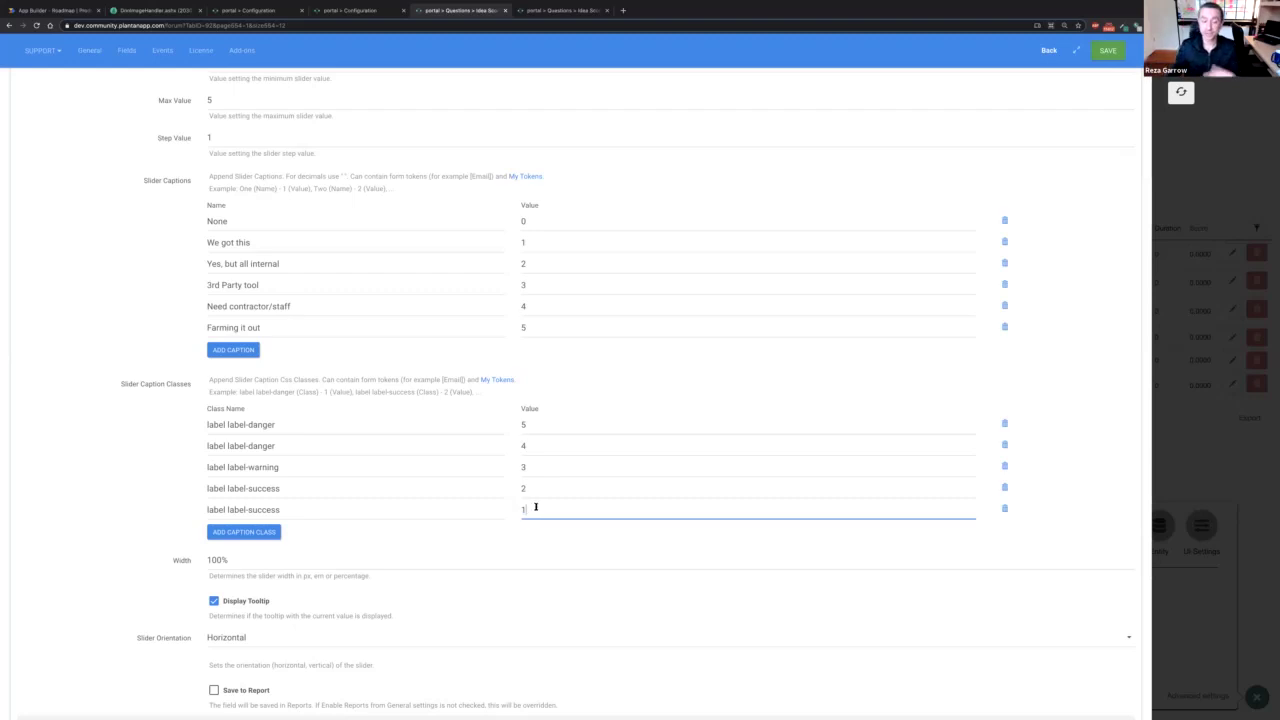
pyautogui.scroll(-1, 1036, 155)
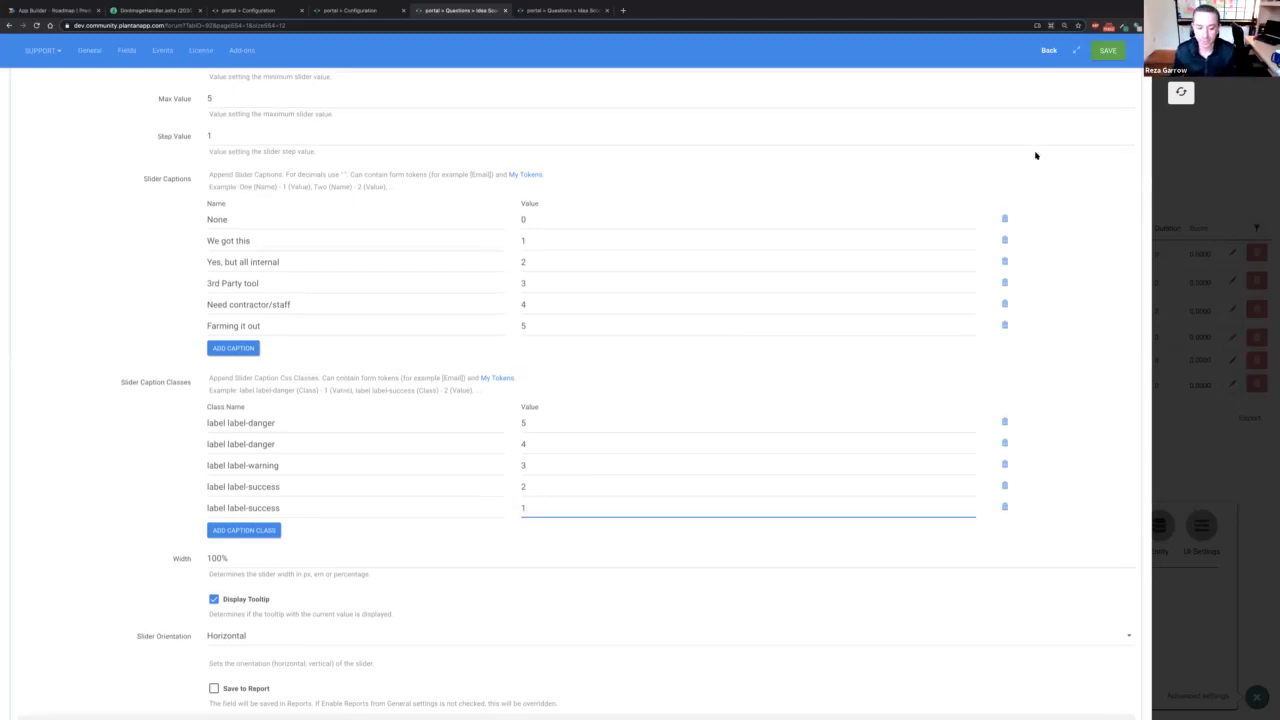
pyautogui.scroll(1, 1034, 154)
pyautogui.click(1107, 50)
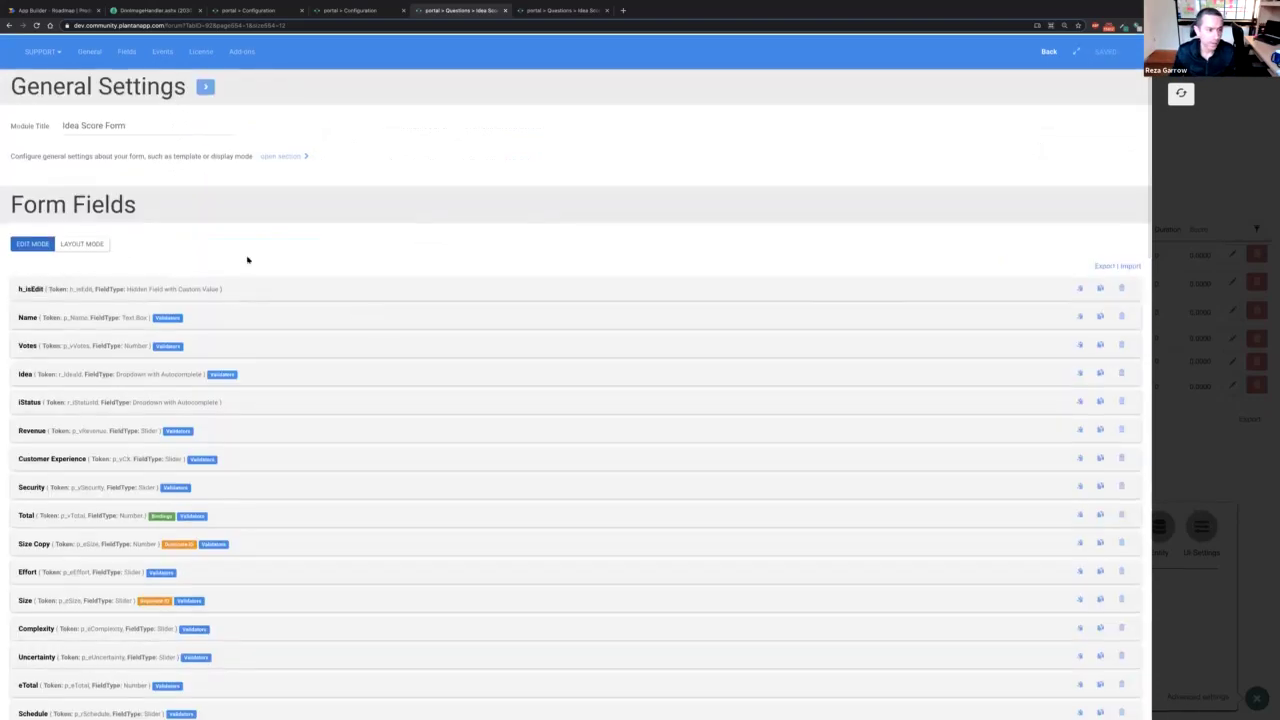
# - Reorder the form layout so p_rDependency follows p_rStaff and the last p_eSize row follows p_eUncertainty, and save it
pyautogui.scroll(-10, 195, 436)
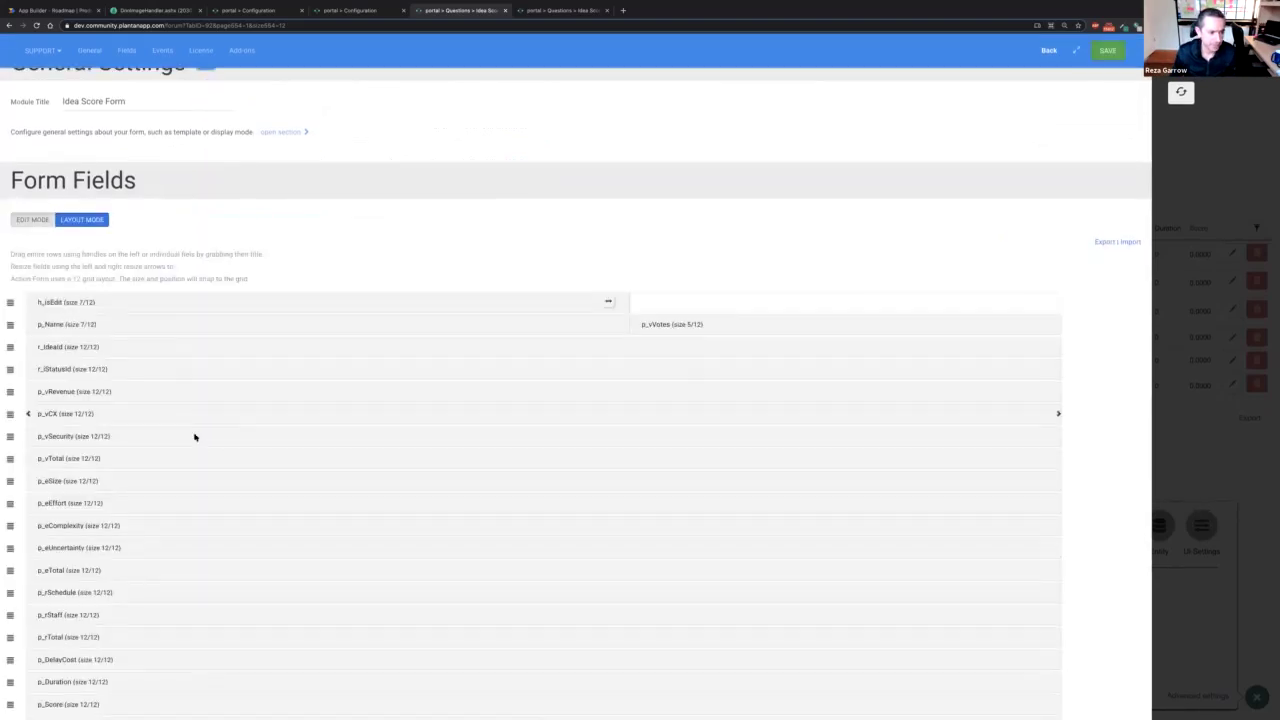
pyautogui.scroll(3, 29, 317)
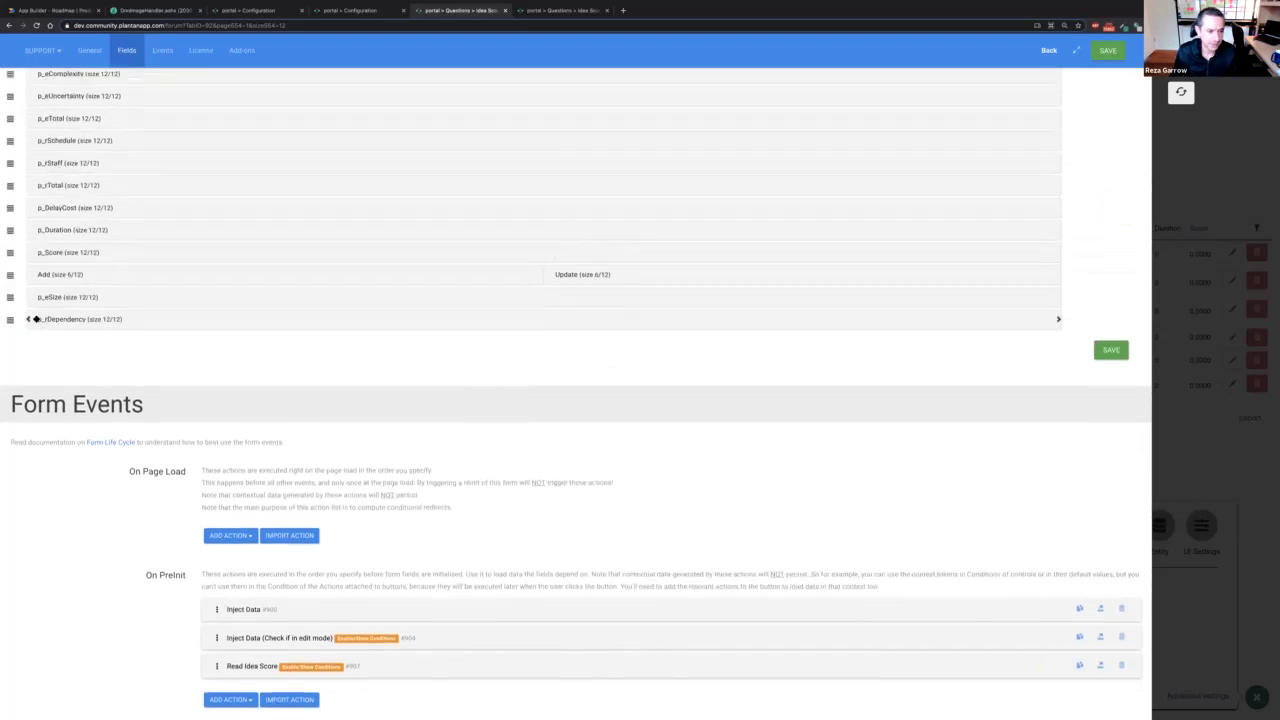
pyautogui.moveTo(9, 402); pyautogui.dragTo(5, 243)
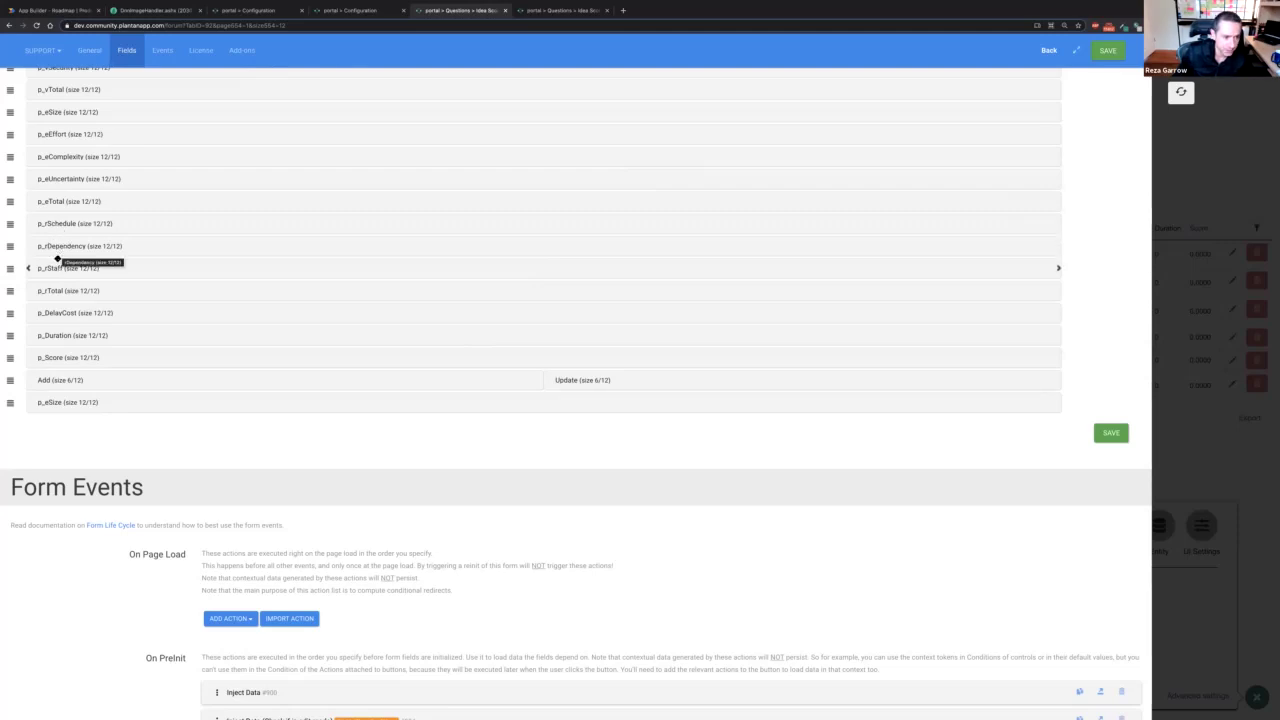
pyautogui.moveTo(11, 266); pyautogui.dragTo(54, 289)
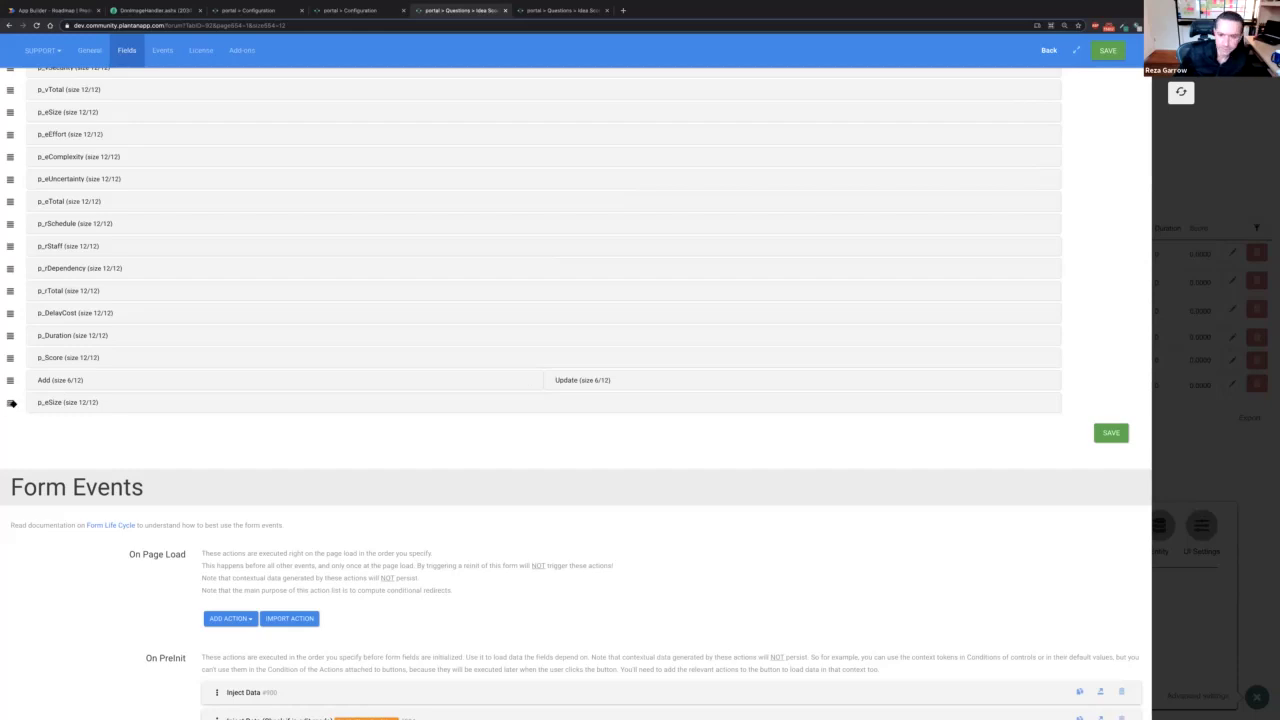
pyautogui.moveTo(11, 400); pyautogui.dragTo(6, 202)
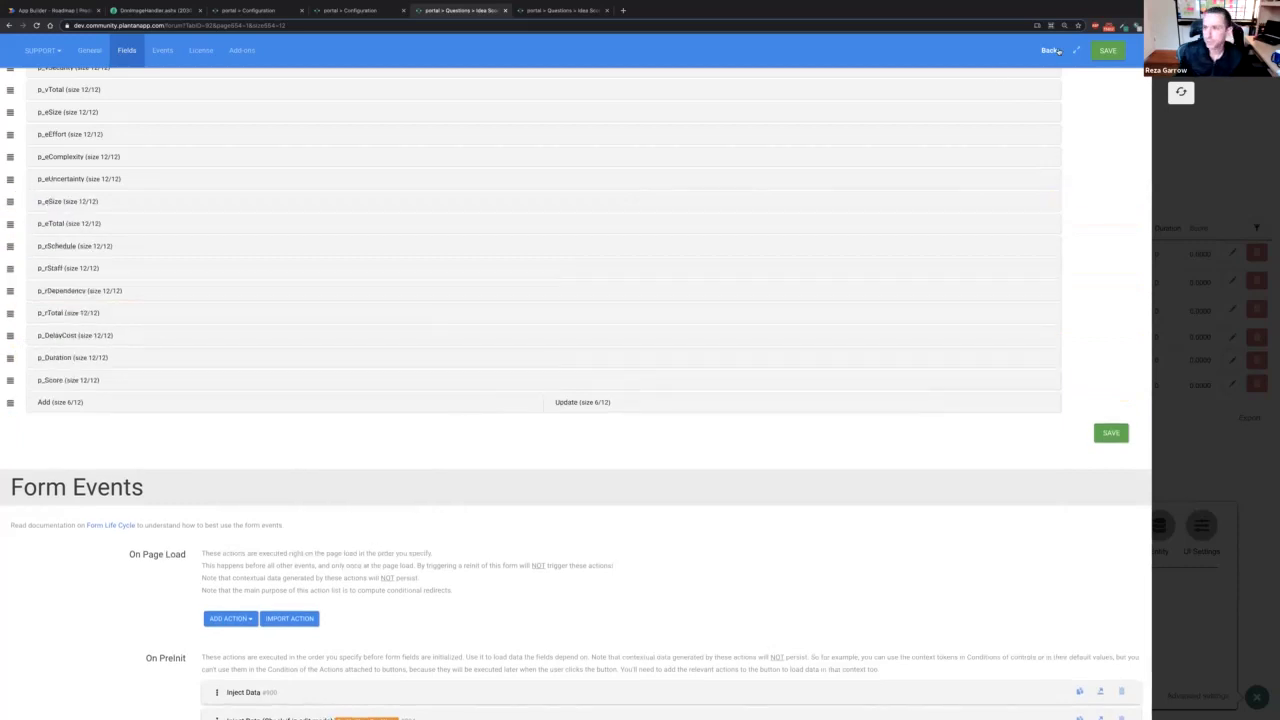
pyautogui.click(1108, 50)
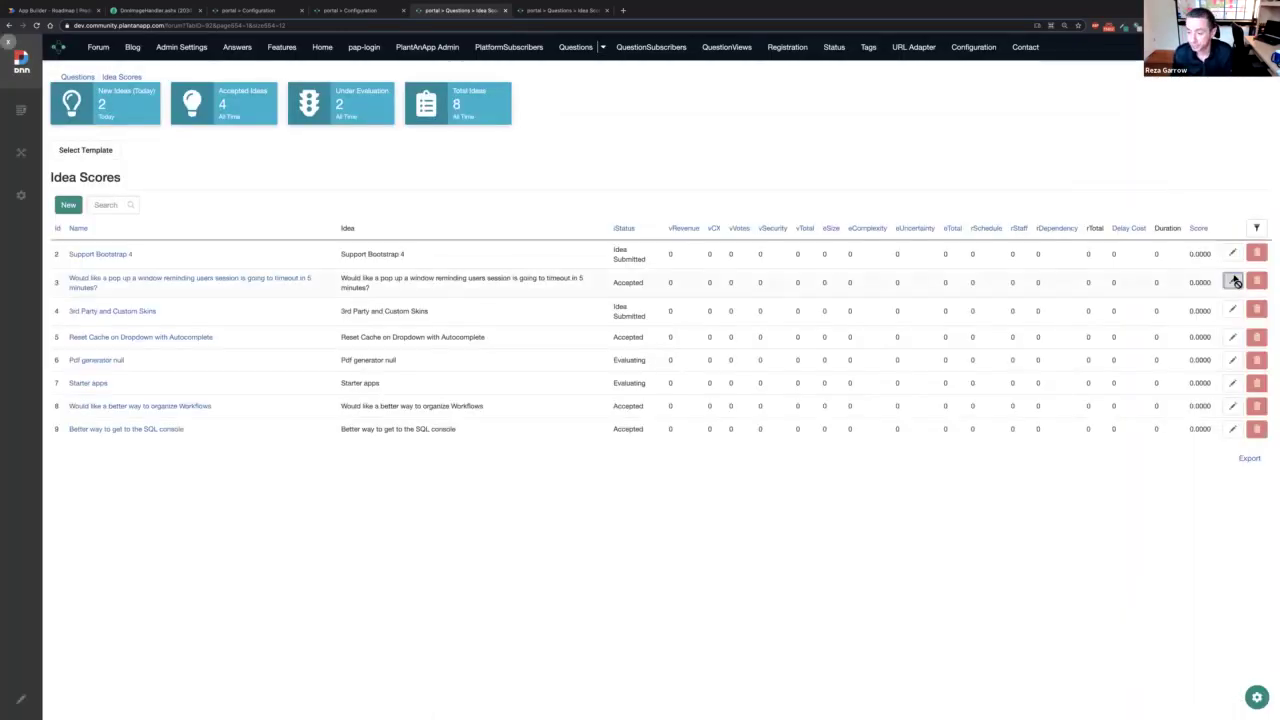
# - Open the session-timeout pop-up idea's score form and examine the slider order and the Size Copy field
pyautogui.click(1234, 281)
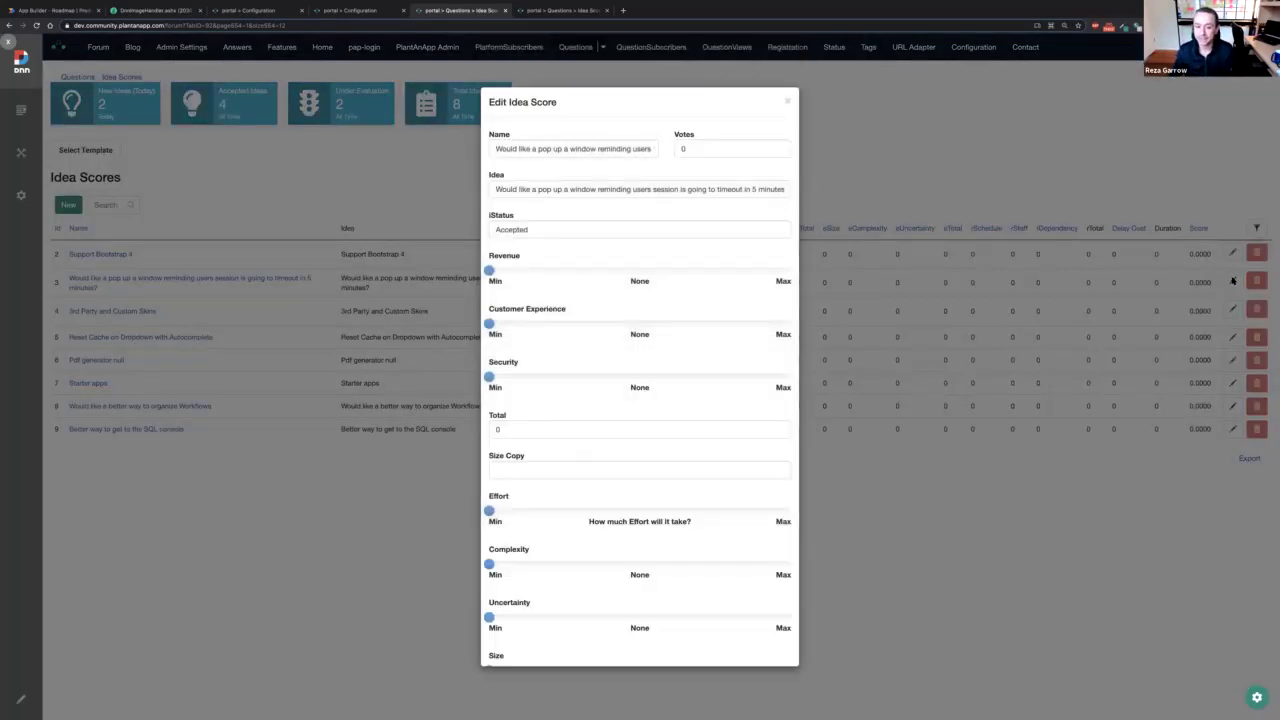
pyautogui.scroll(-1, 577, 454)
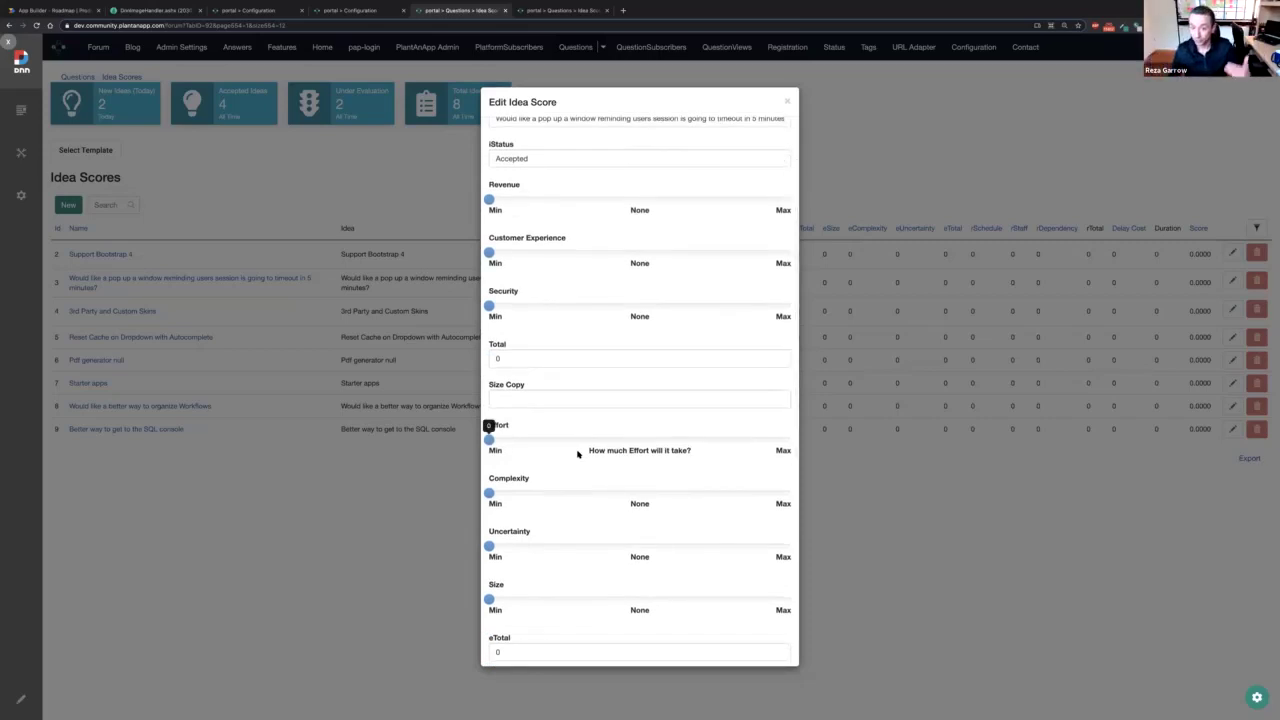
pyautogui.scroll(-1, 577, 454)
pyautogui.scroll(-1, 577, 454)
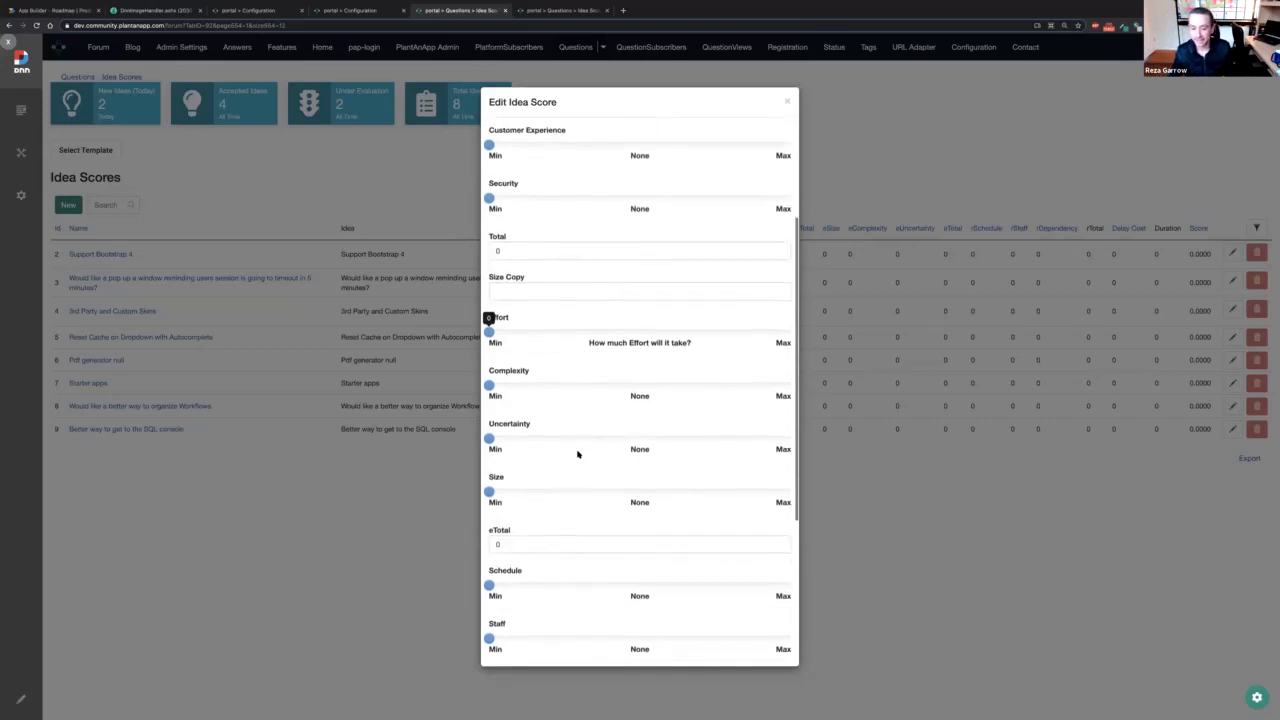
pyautogui.scroll(-2, 577, 454)
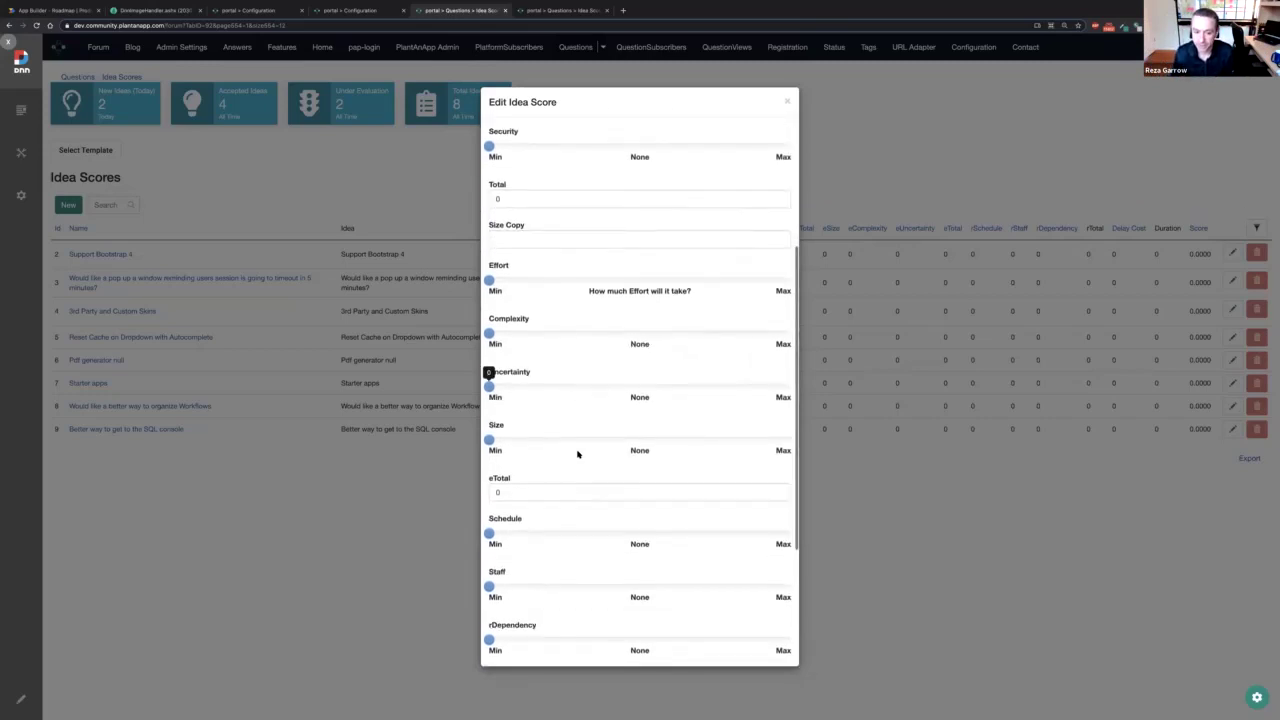
pyautogui.scroll(4, 577, 454)
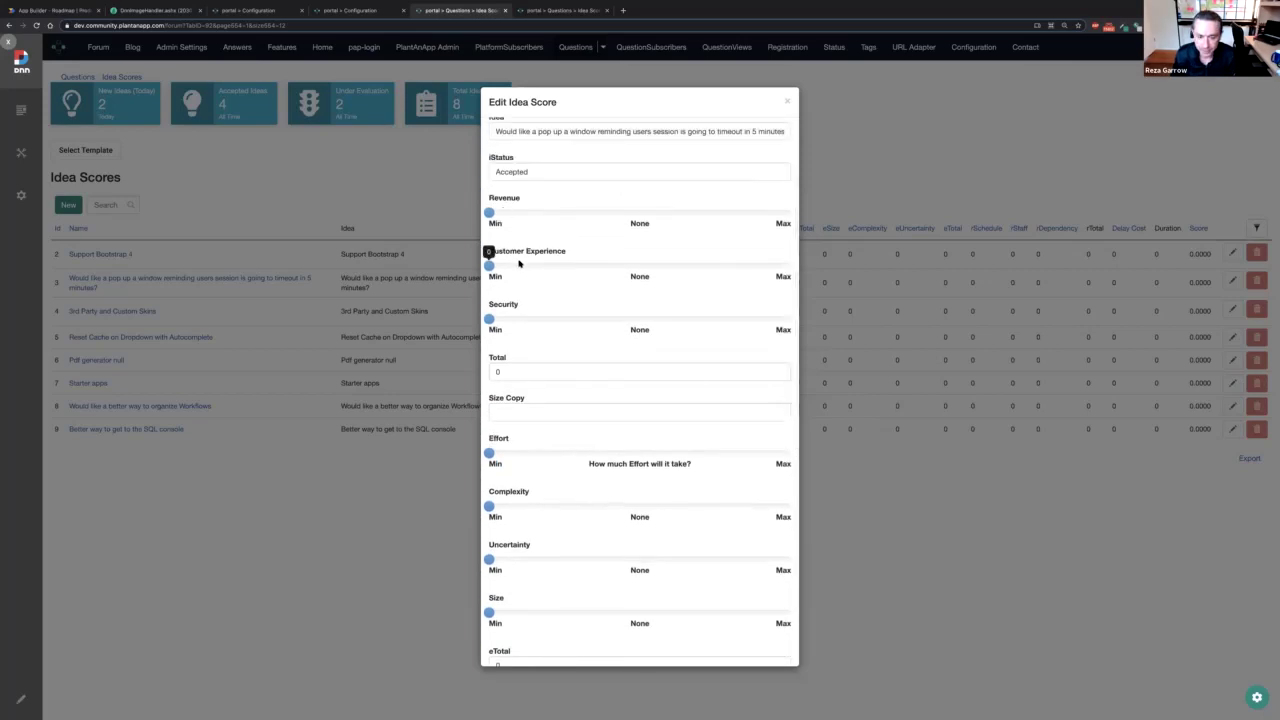
pyautogui.scroll(-1, 527, 362)
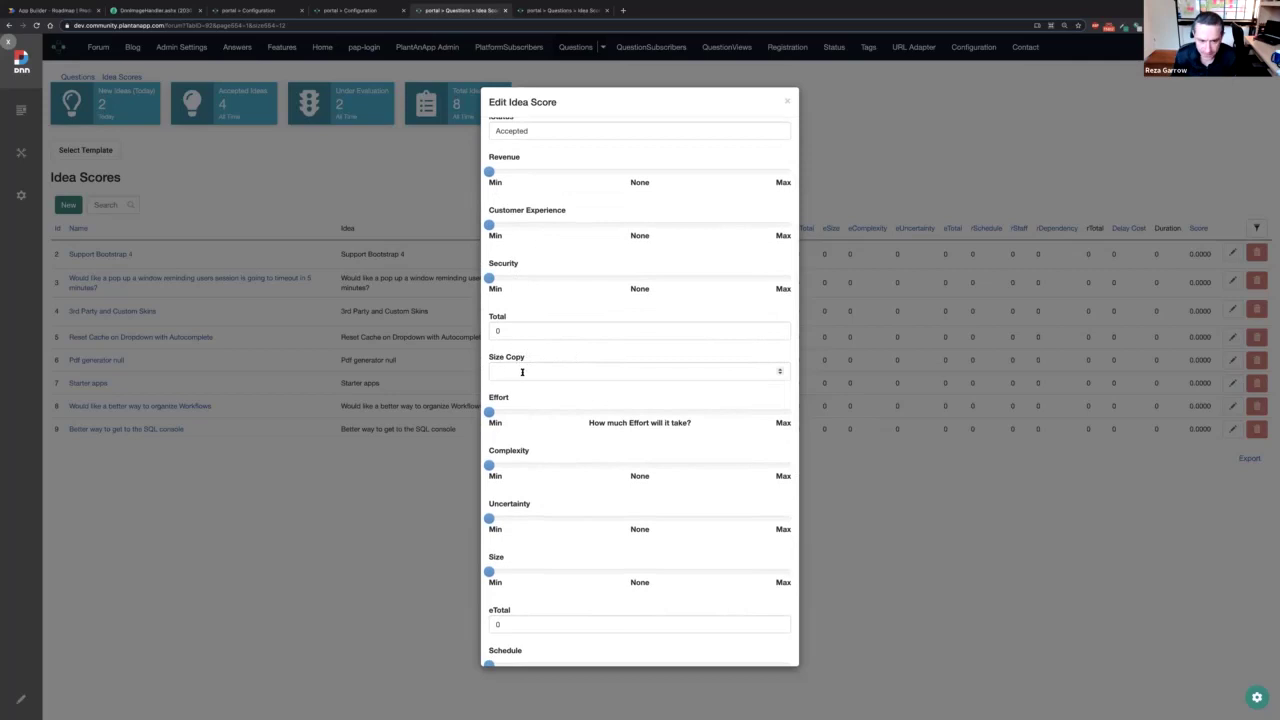
pyautogui.click(530, 373)
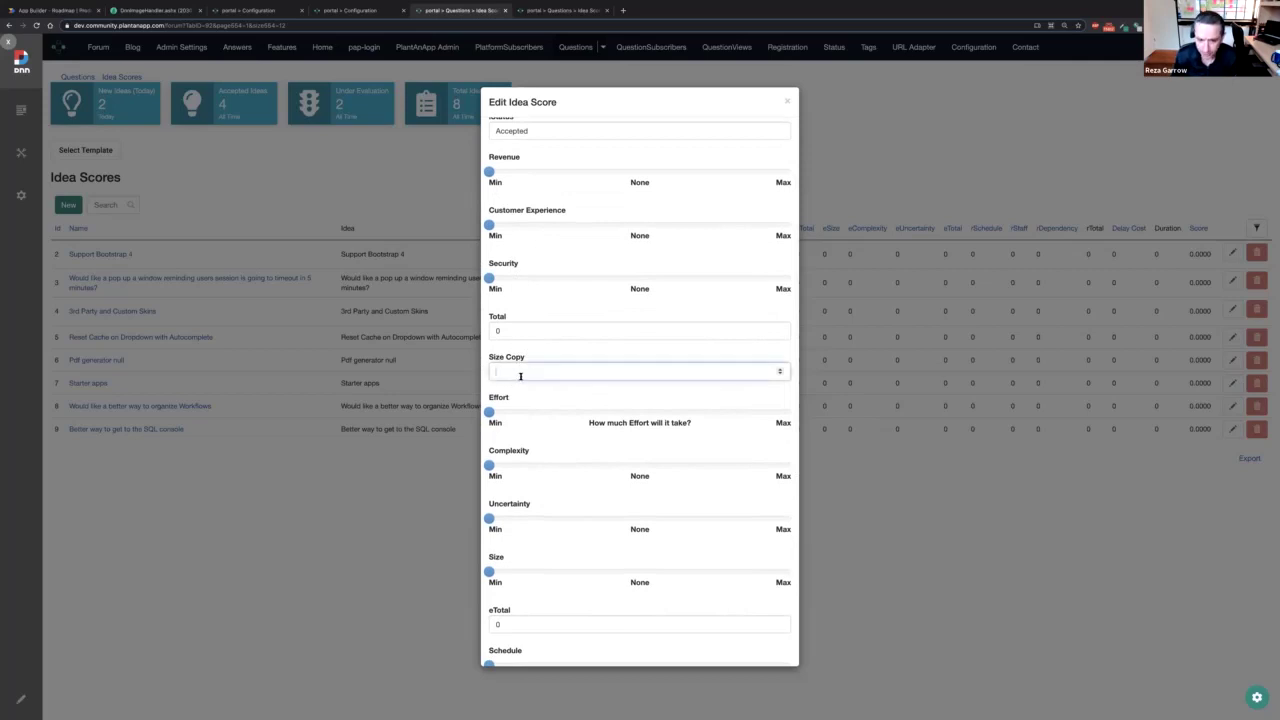
pyautogui.scroll(-1, 520, 374)
pyautogui.moveTo(490, 529)
pyautogui.mouseDown()
pyautogui.moveTo(568, 532)
pyautogui.moveTo(499, 533)
pyautogui.mouseUp()
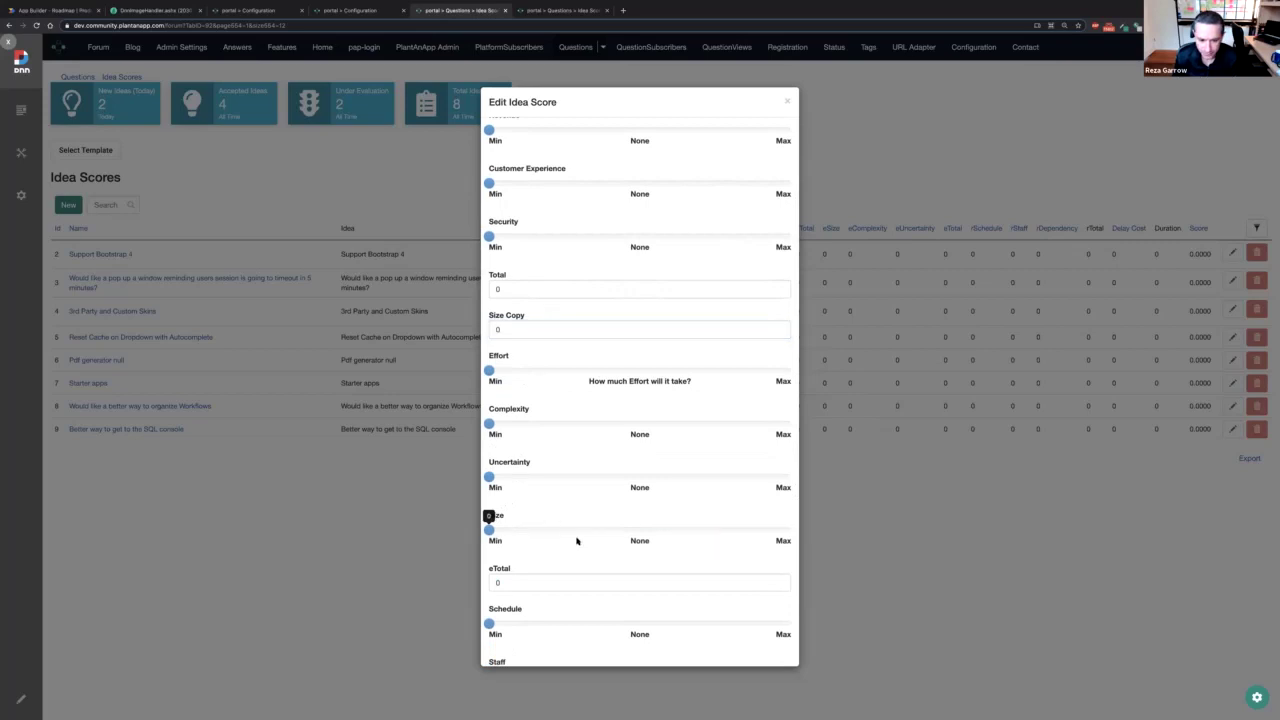
pyautogui.scroll(-7, 574, 537)
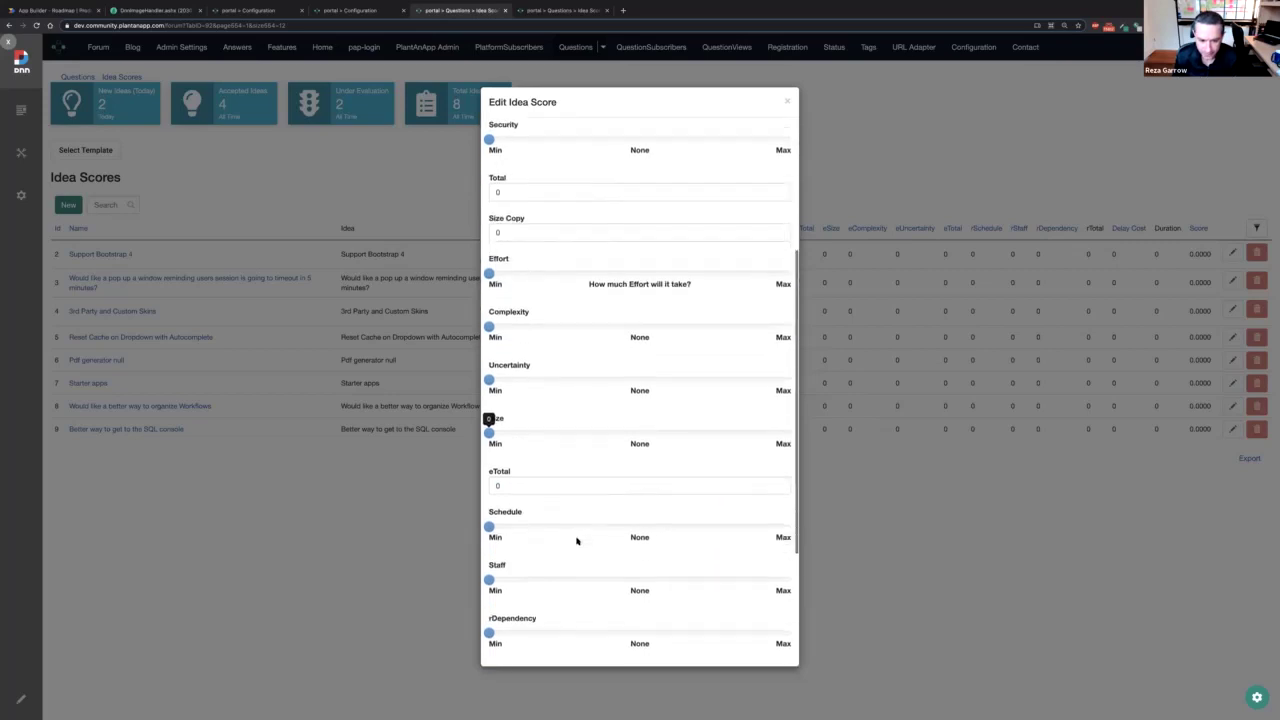
pyautogui.click(969, 572)
# - Delete the duplicate Size Copy field from the Idea Score Form configuration and save the form
pyautogui.click(1257, 697)
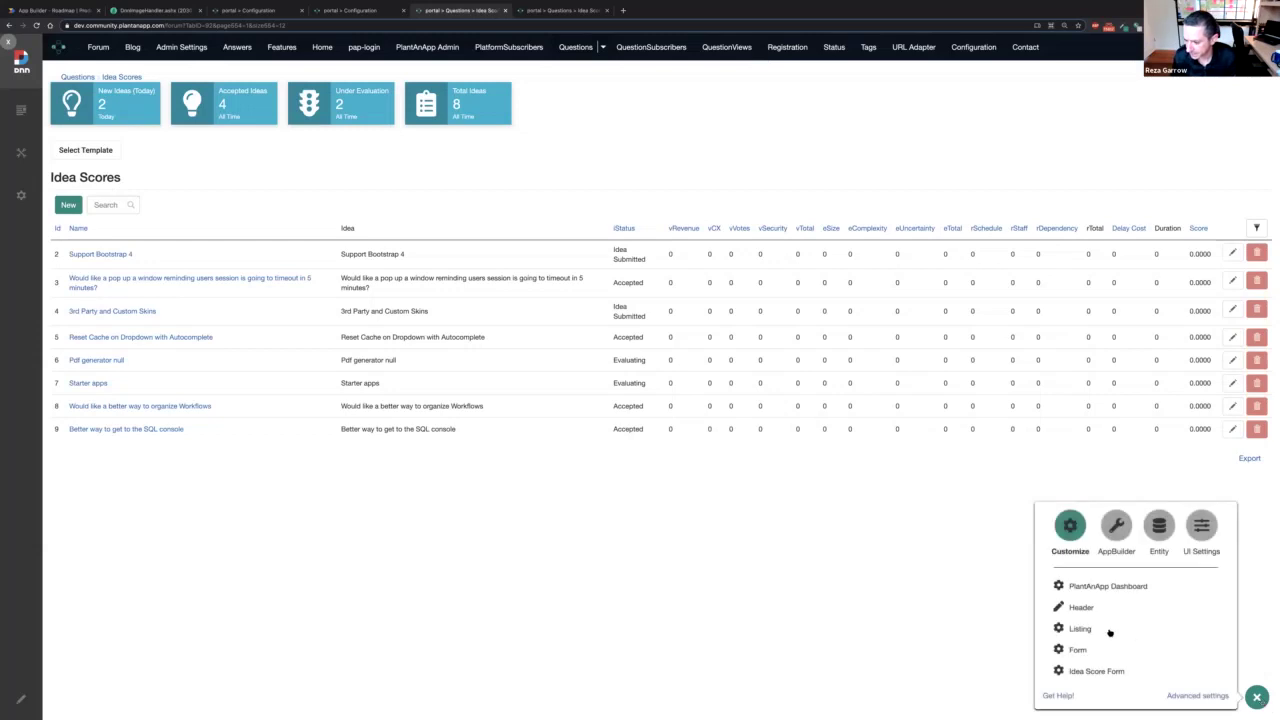
pyautogui.click(1084, 670)
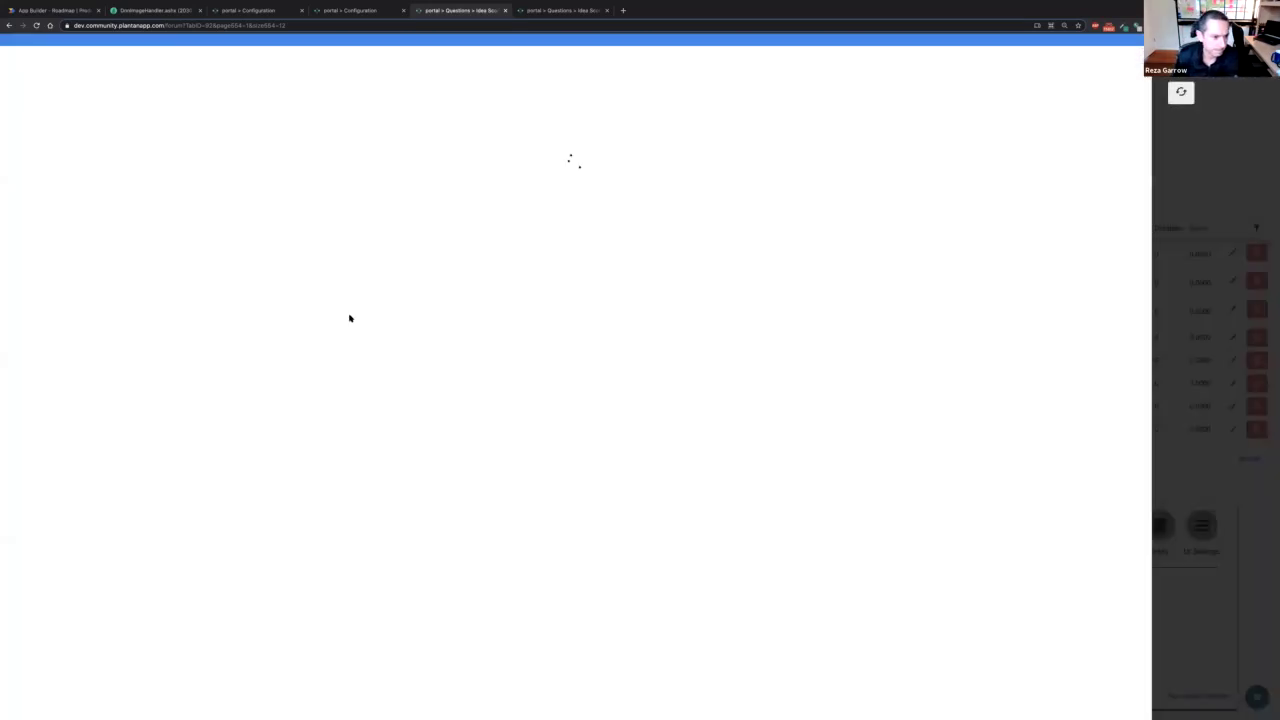
pyautogui.scroll(-1, 100, 380)
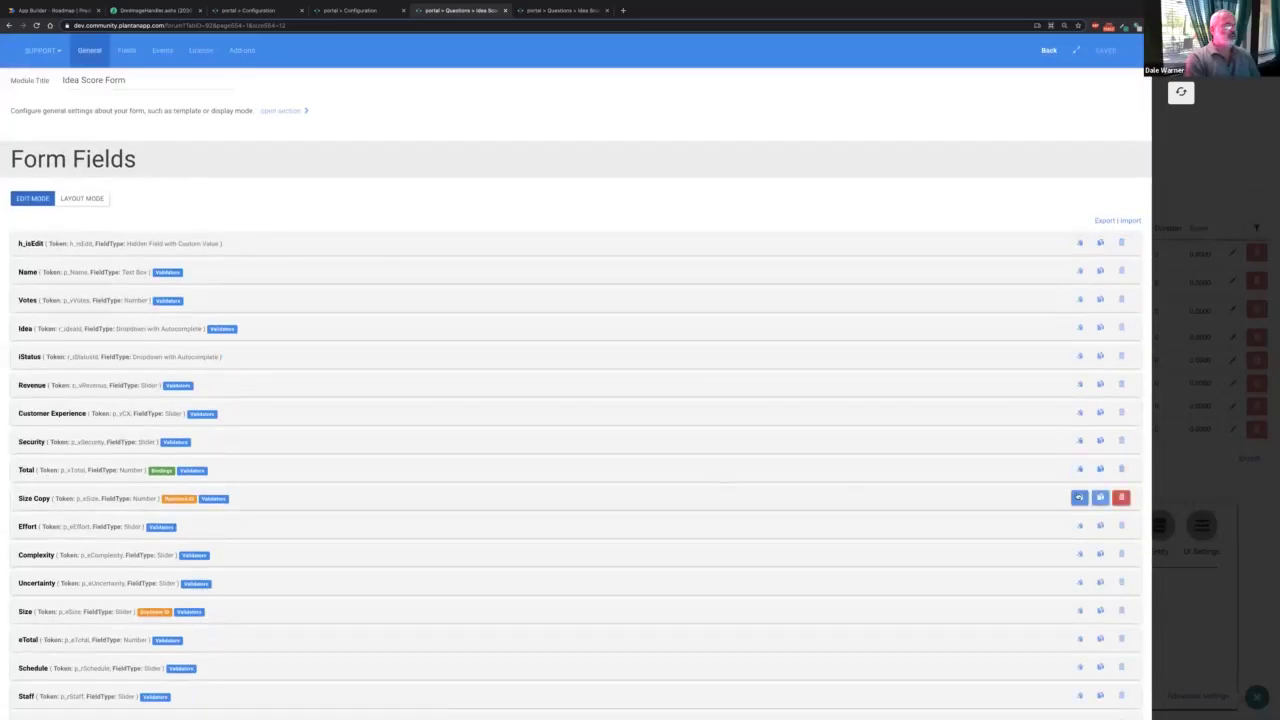
pyautogui.click(1121, 497)
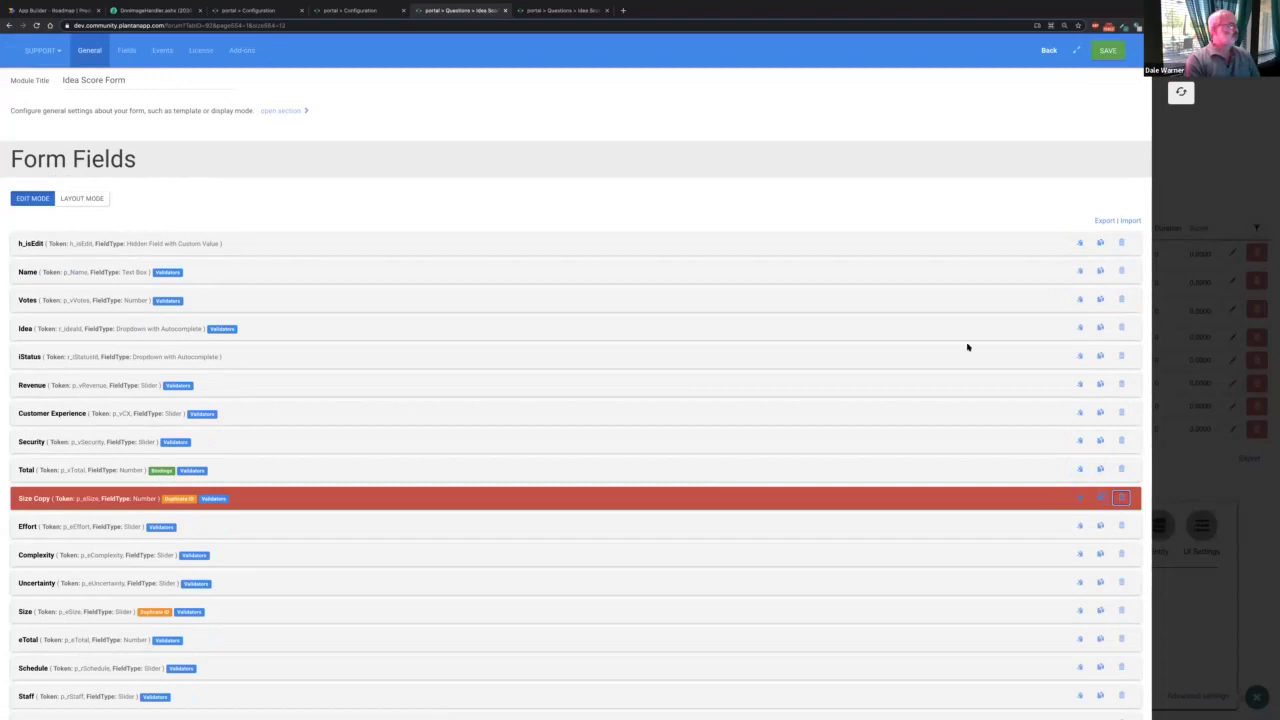
pyautogui.click(1107, 50)
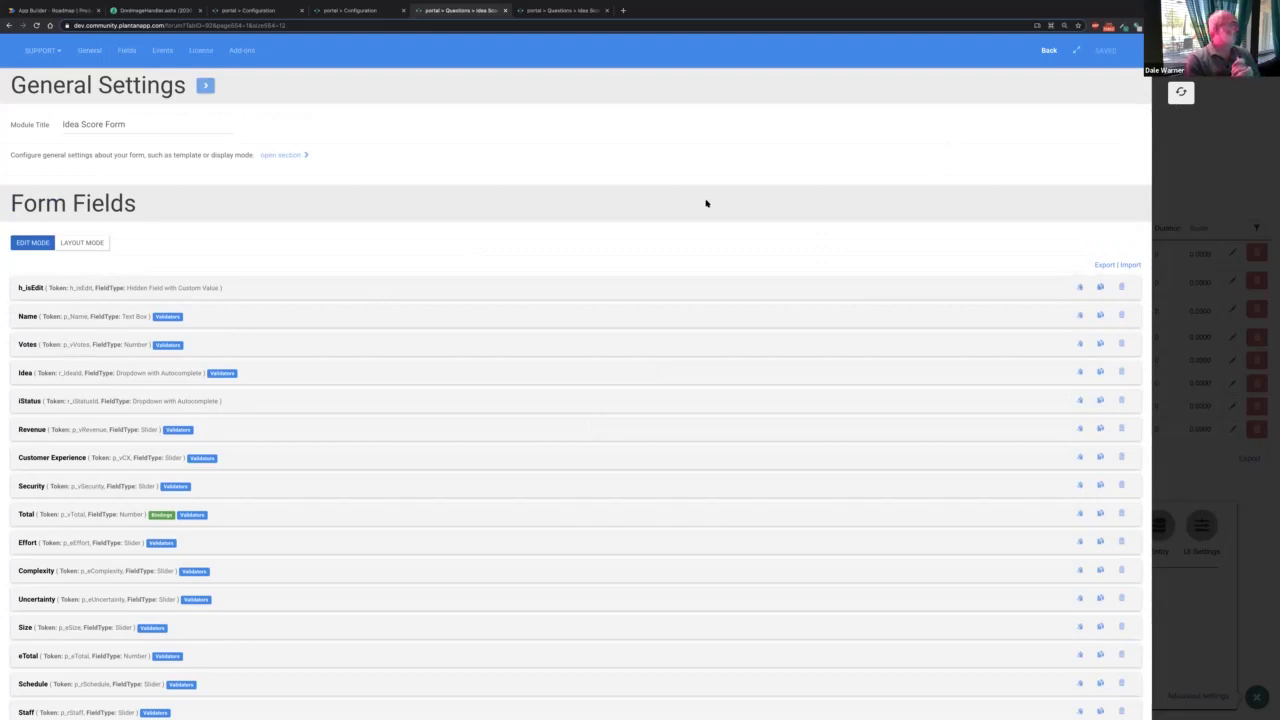
pyautogui.scroll(-1, 706, 203)
pyautogui.scroll(-1, 706, 203)
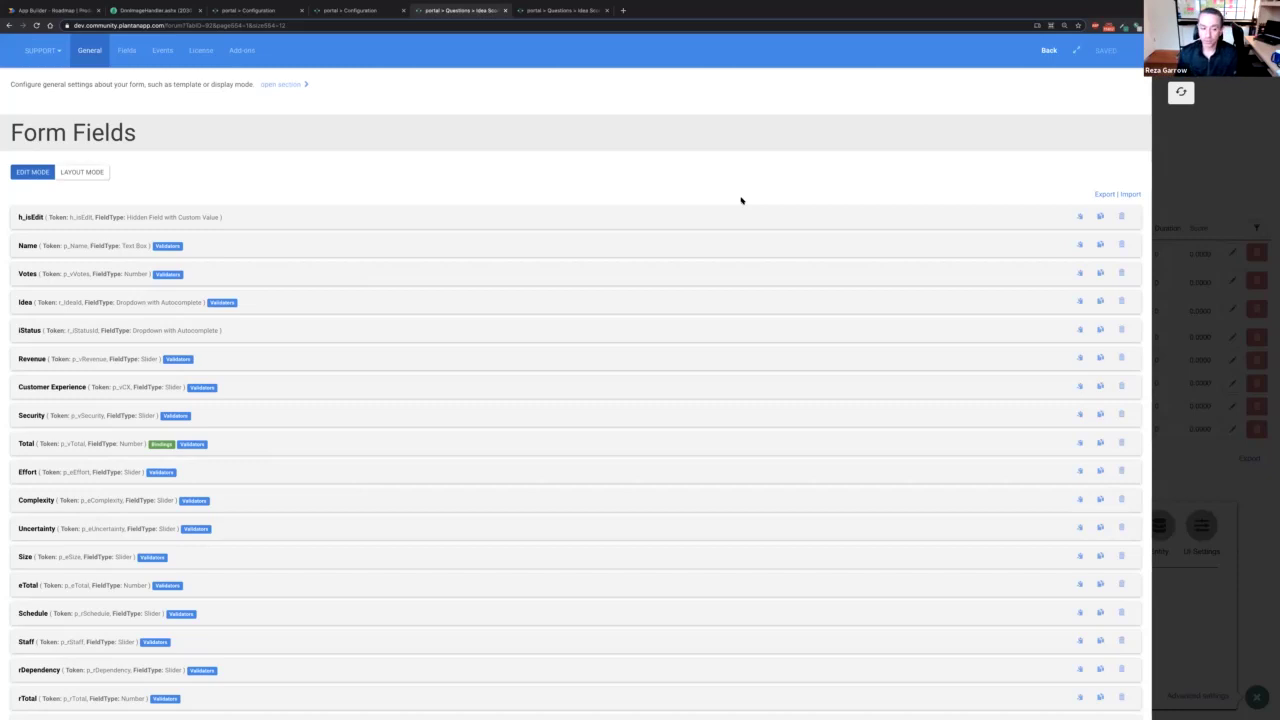
pyautogui.scroll(-1, 741, 200)
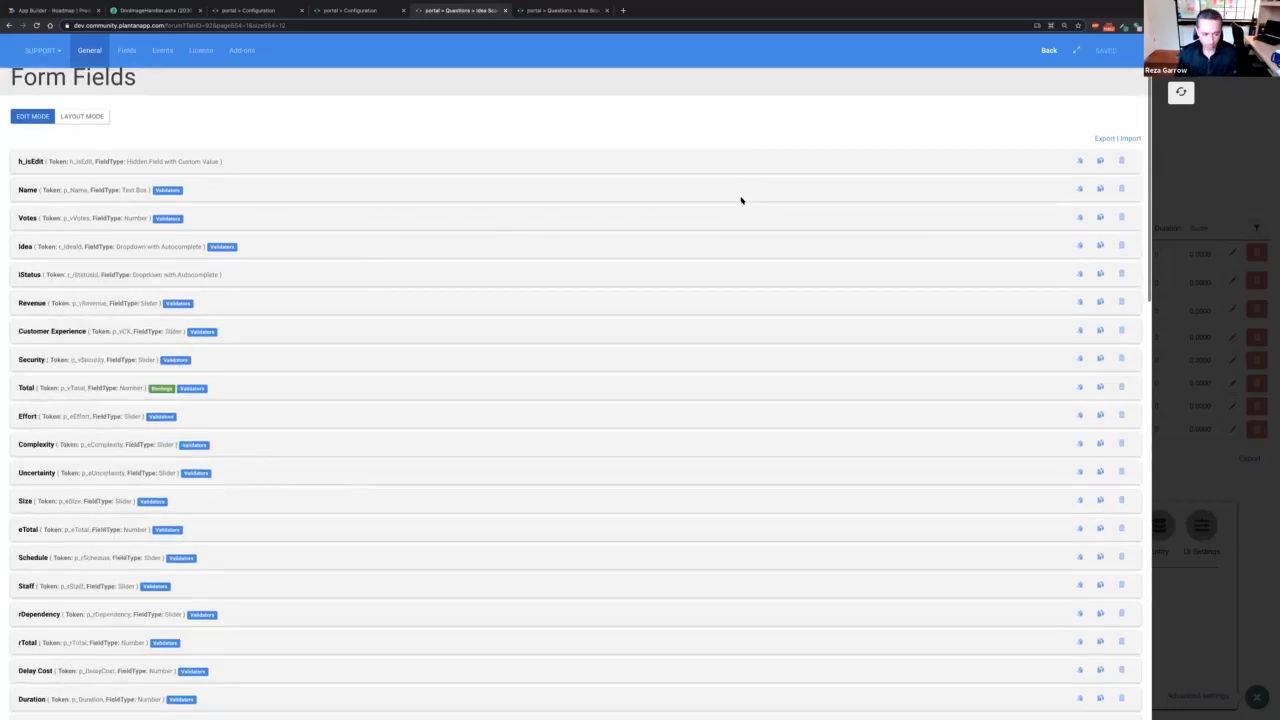
pyautogui.scroll(-1, 755, 206)
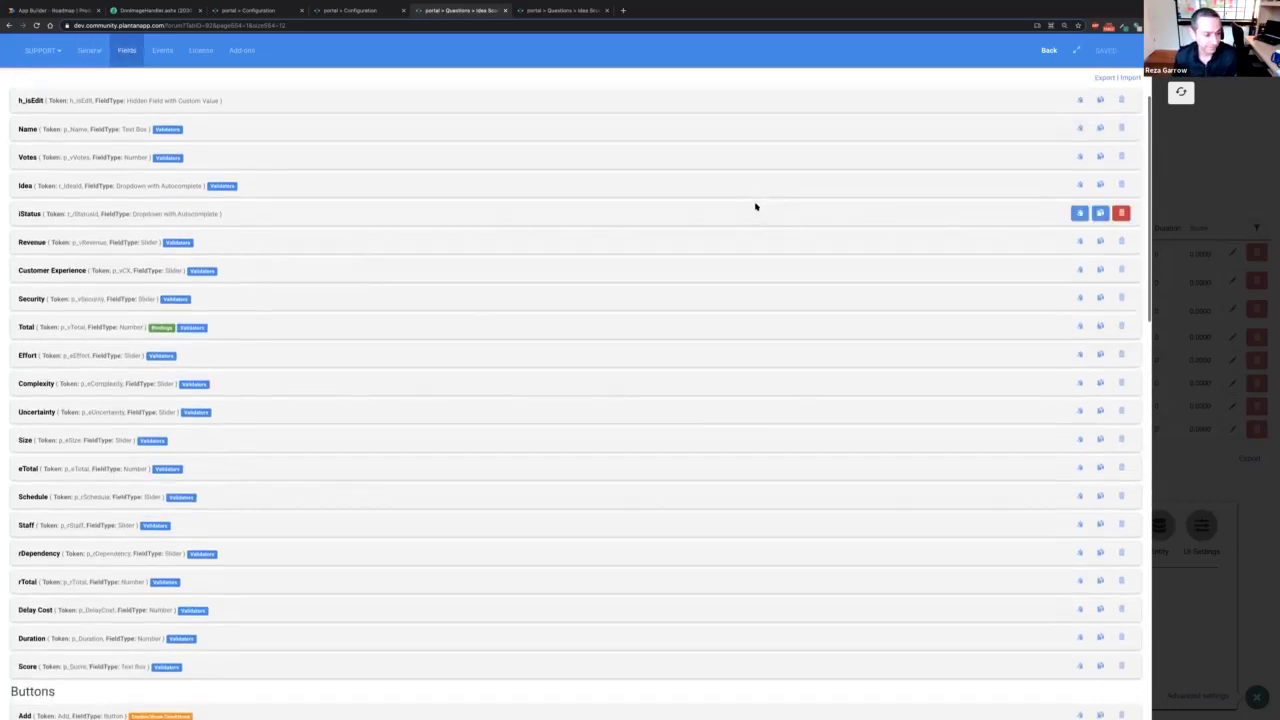
# - Return to the open Support Bootstrap 4 score form and set its Security slider to 2 to test the Total
pyautogui.scroll(-1, 755, 206)
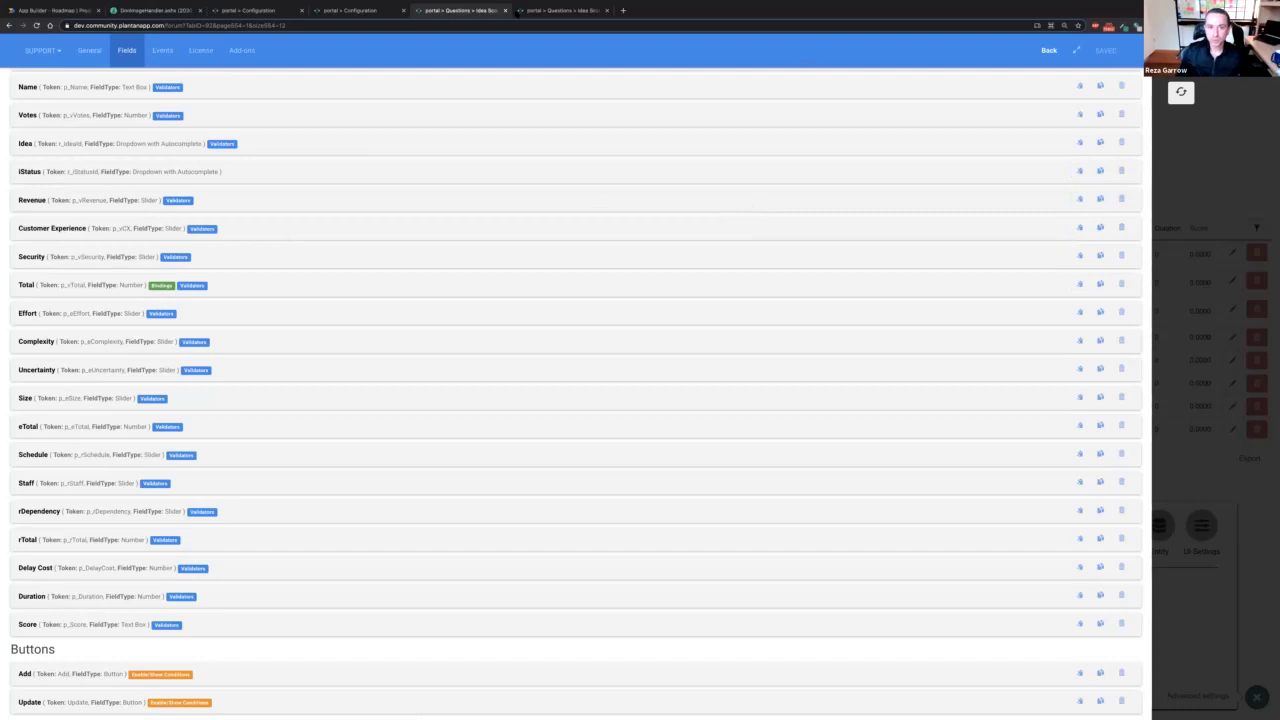
pyautogui.click(533, 12)
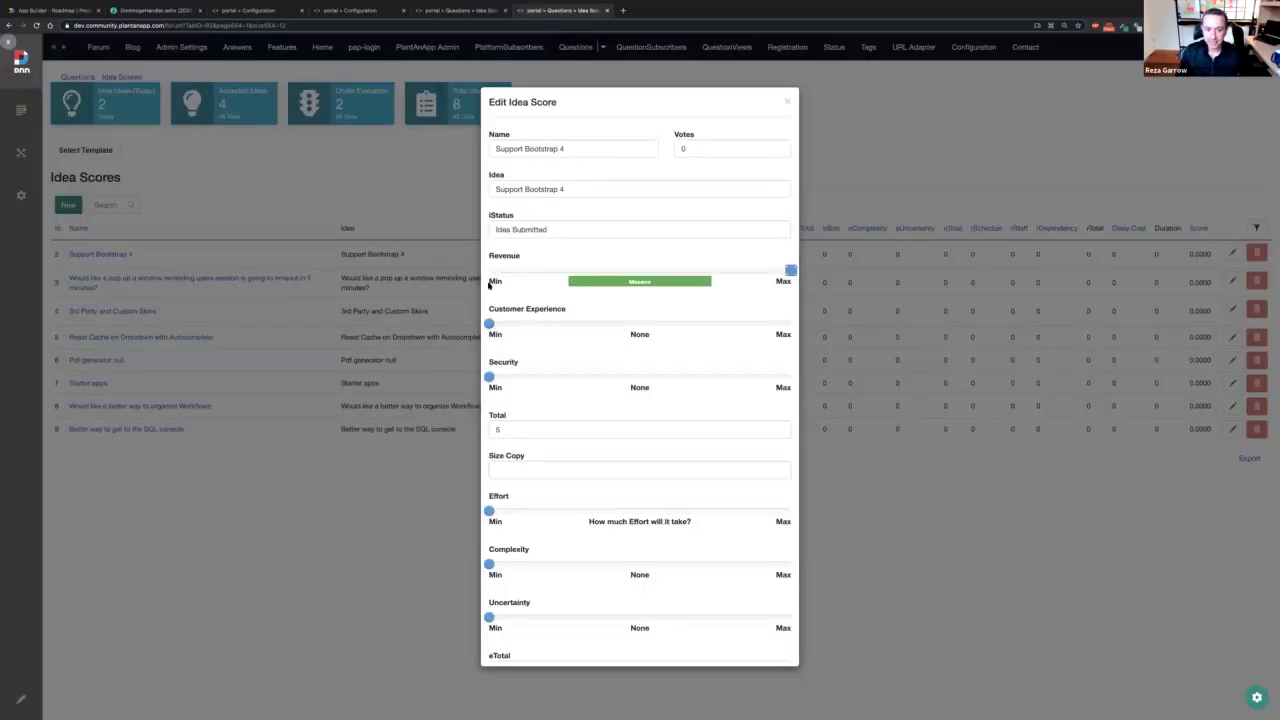
pyautogui.moveTo(489, 323)
pyautogui.mouseDown()
pyautogui.moveTo(740, 318)
pyautogui.moveTo(489, 323)
pyautogui.mouseUp()
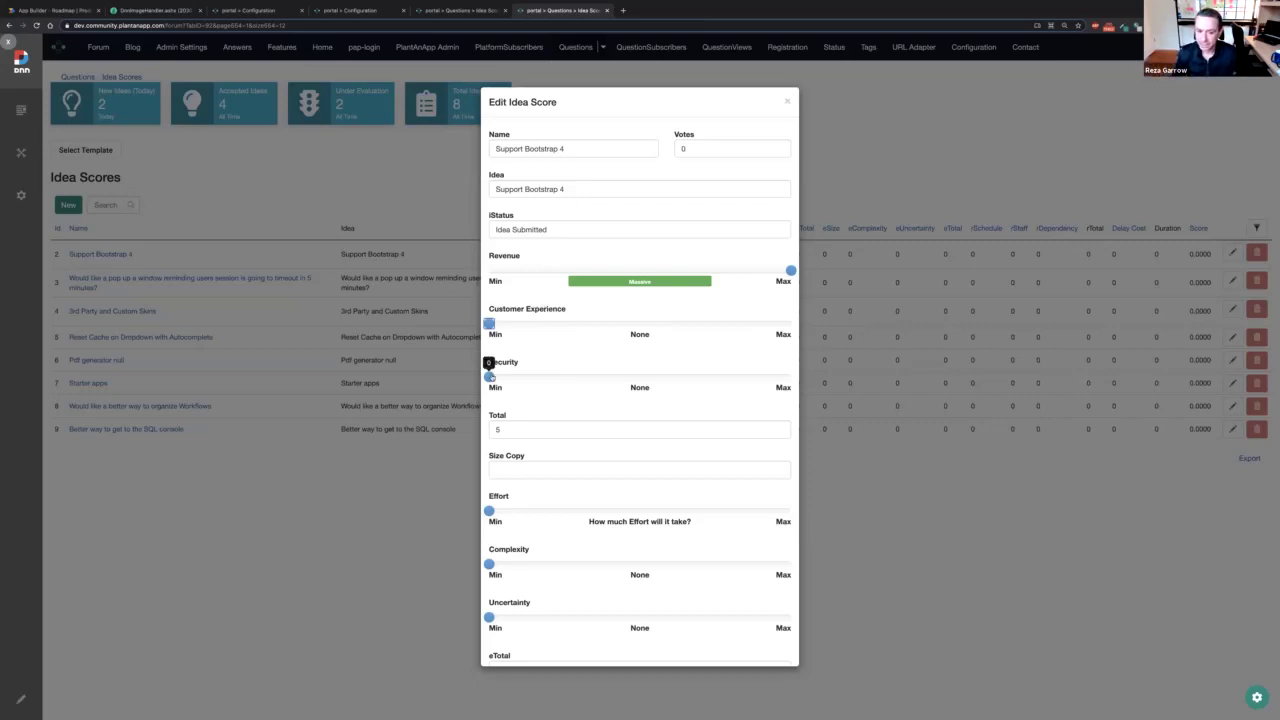
pyautogui.moveTo(489, 376); pyautogui.dragTo(609, 377)
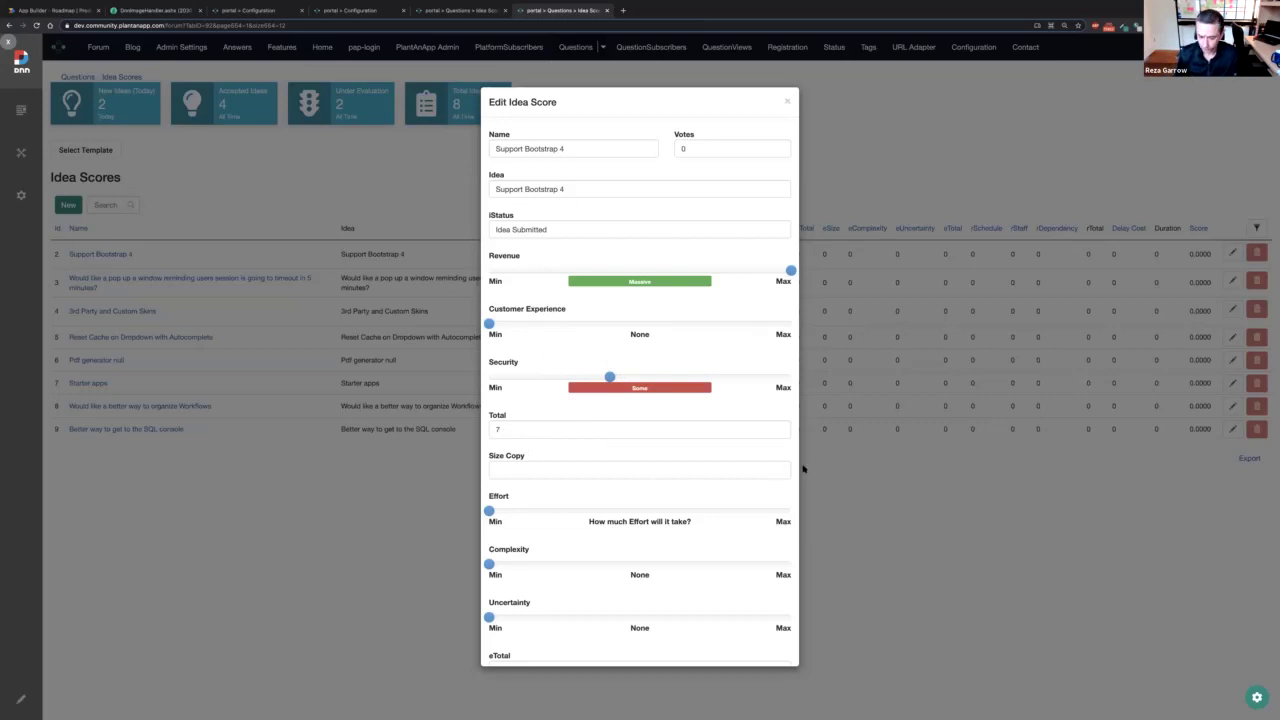
# - In the form's field configuration, start the eTotal field's value bind expression with "[p_eEffort] +"
pyautogui.click(450, 10)
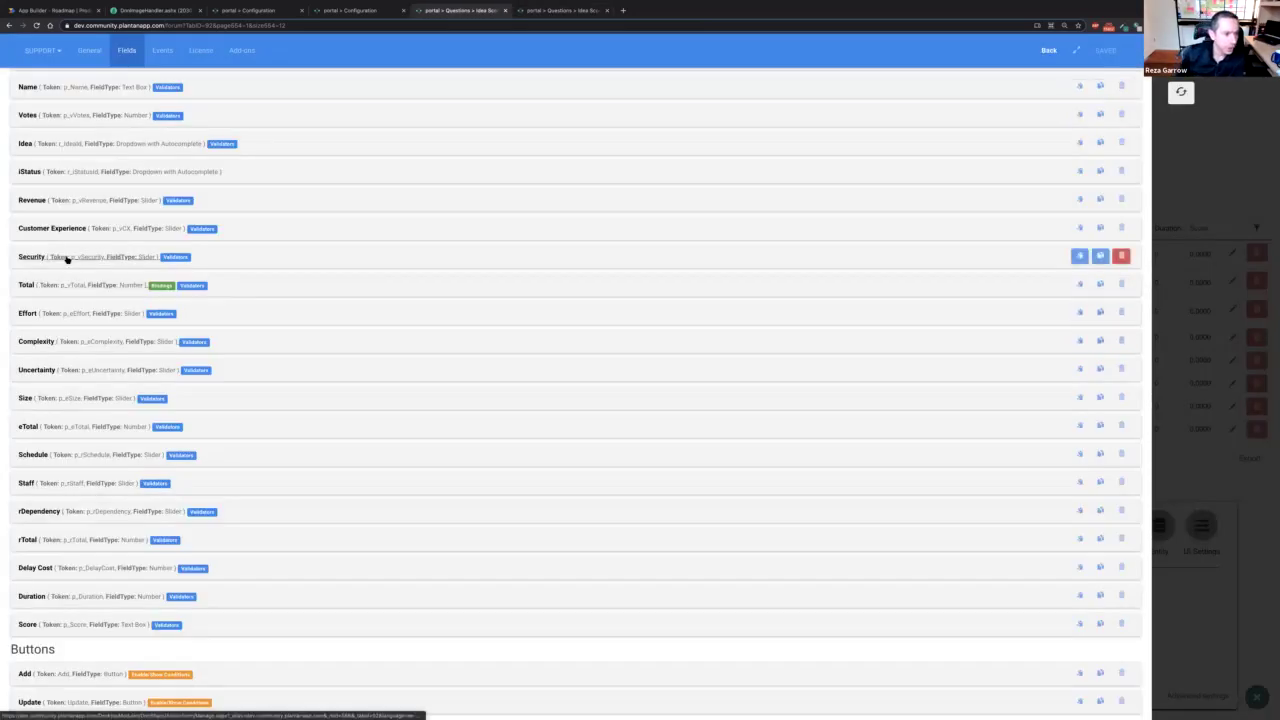
pyautogui.scroll(2, 66, 259)
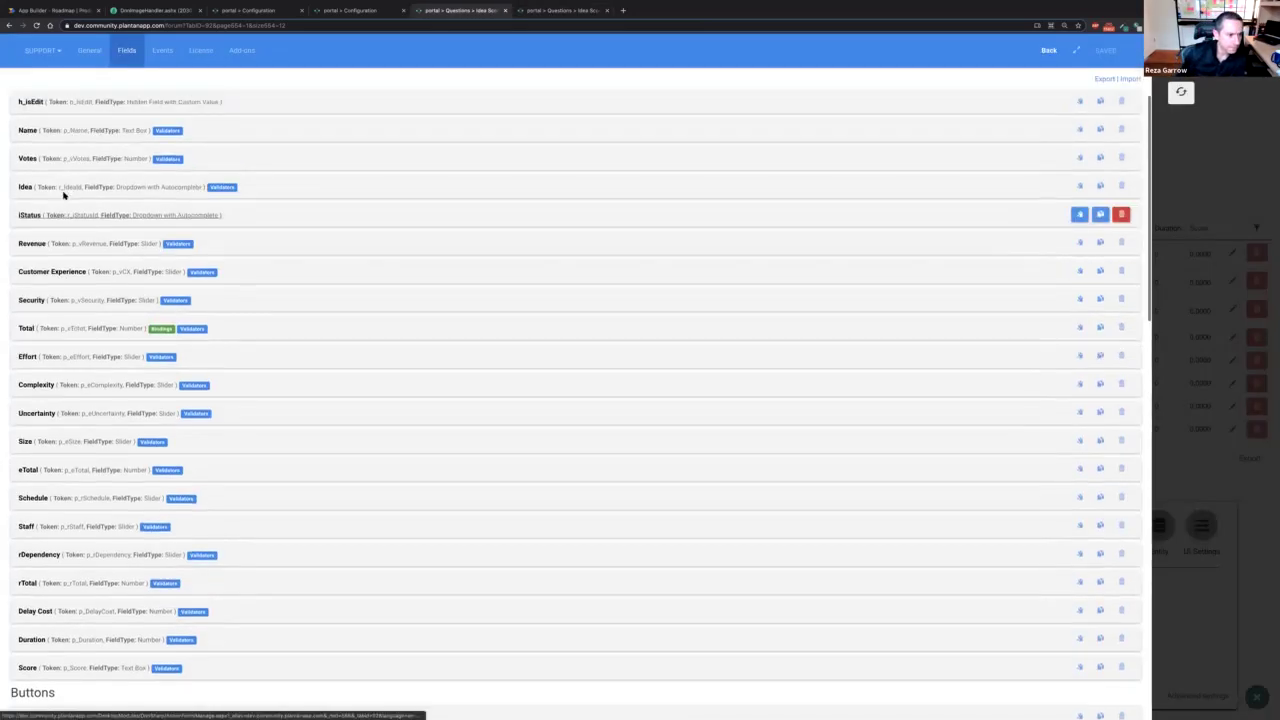
pyautogui.scroll(1, 60, 275)
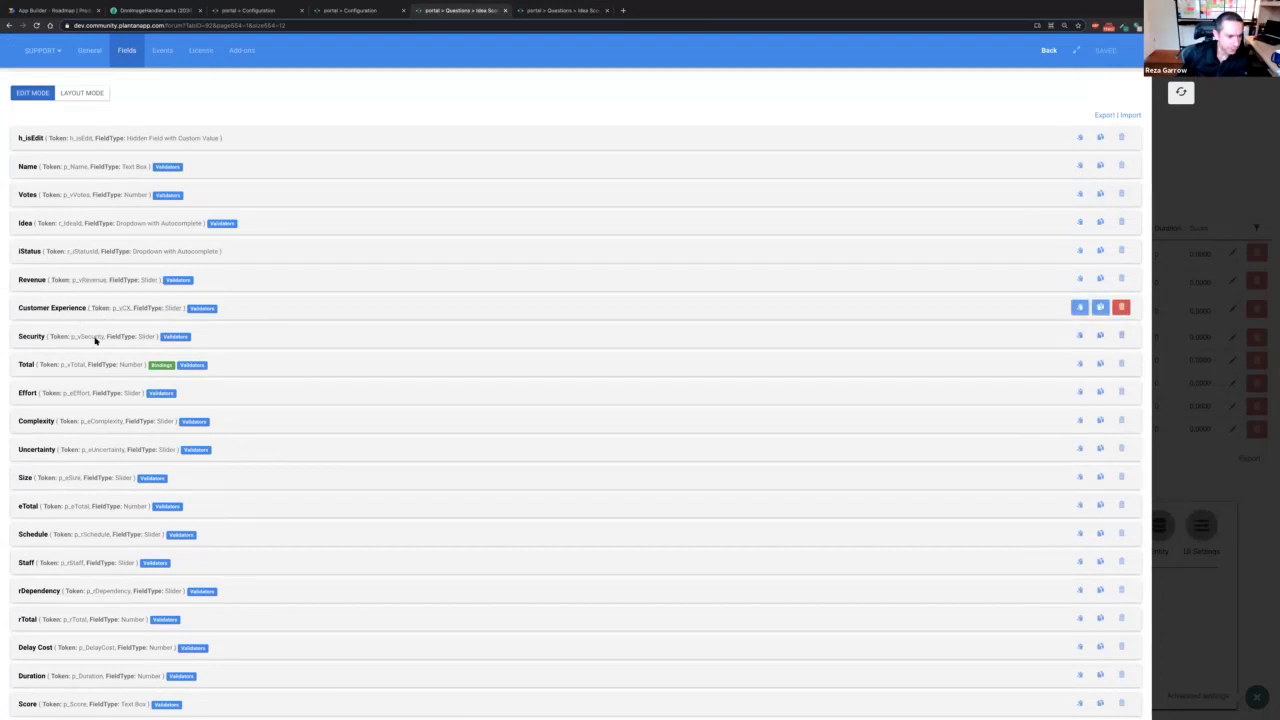
pyautogui.scroll(-2, 51, 374)
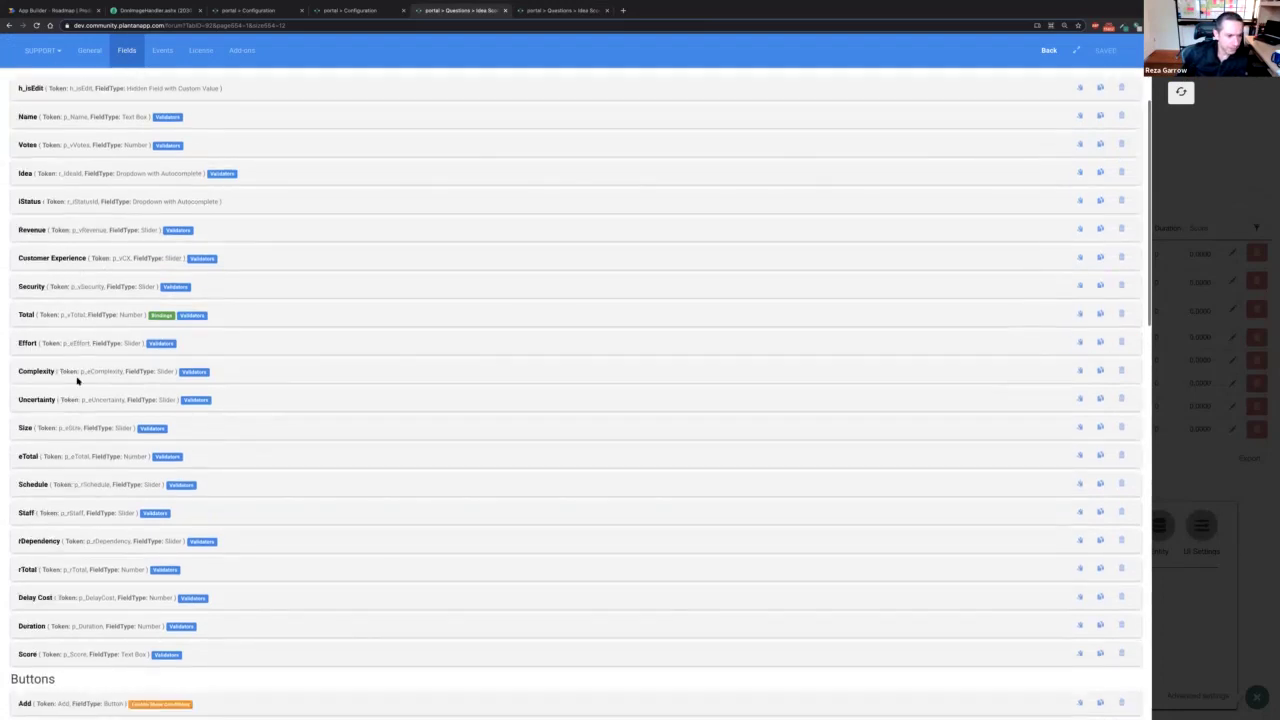
pyautogui.click(1080, 343)
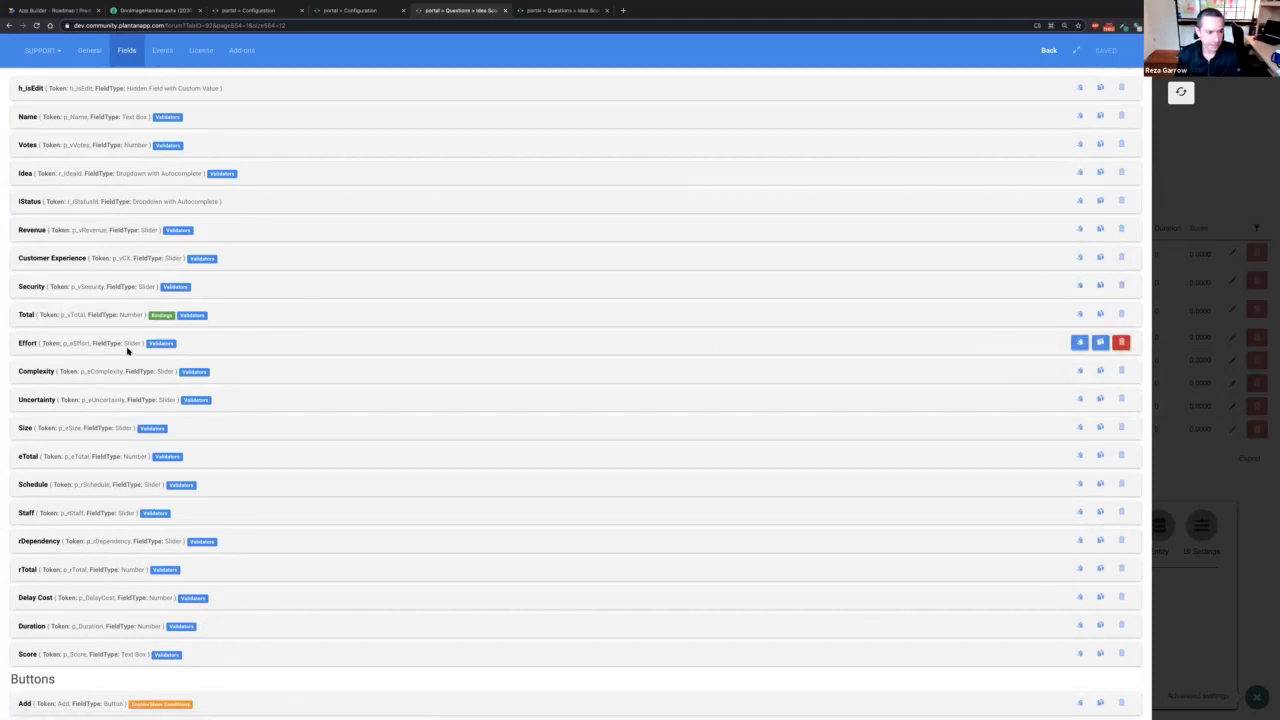
pyautogui.scroll(-2, 140, 350)
pyautogui.scroll(-1, 70, 380)
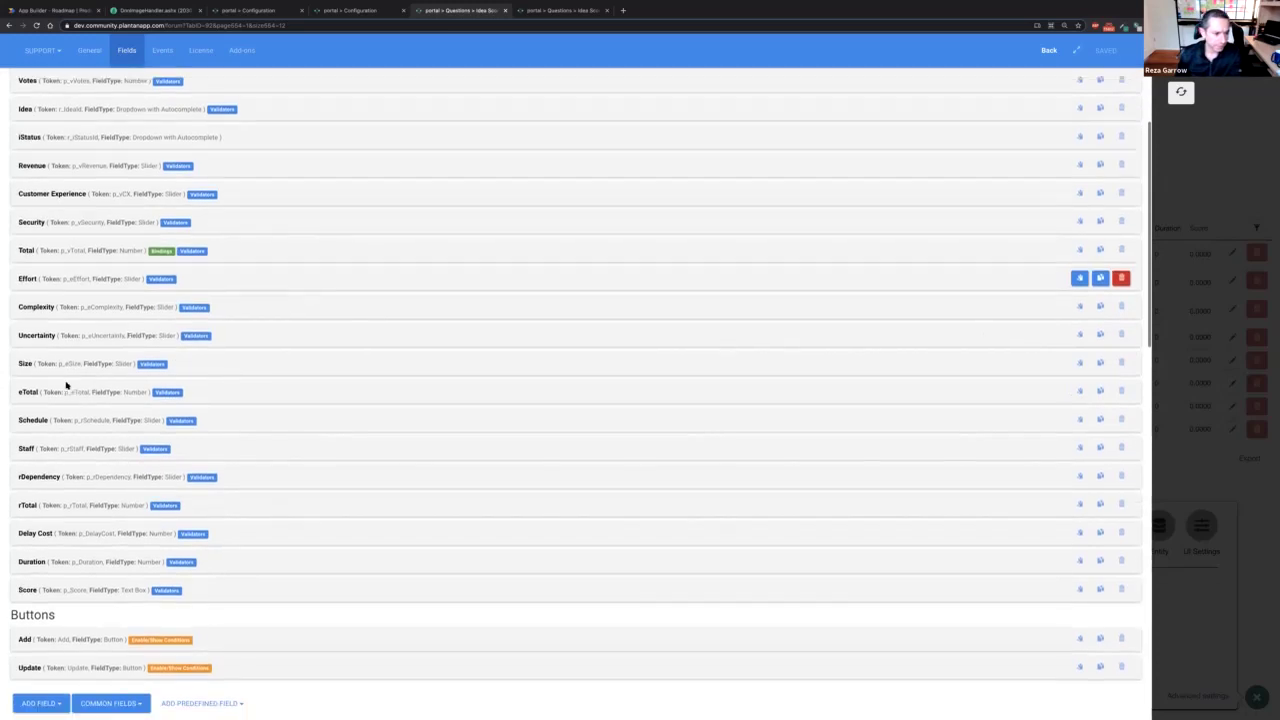
pyautogui.click(60, 392)
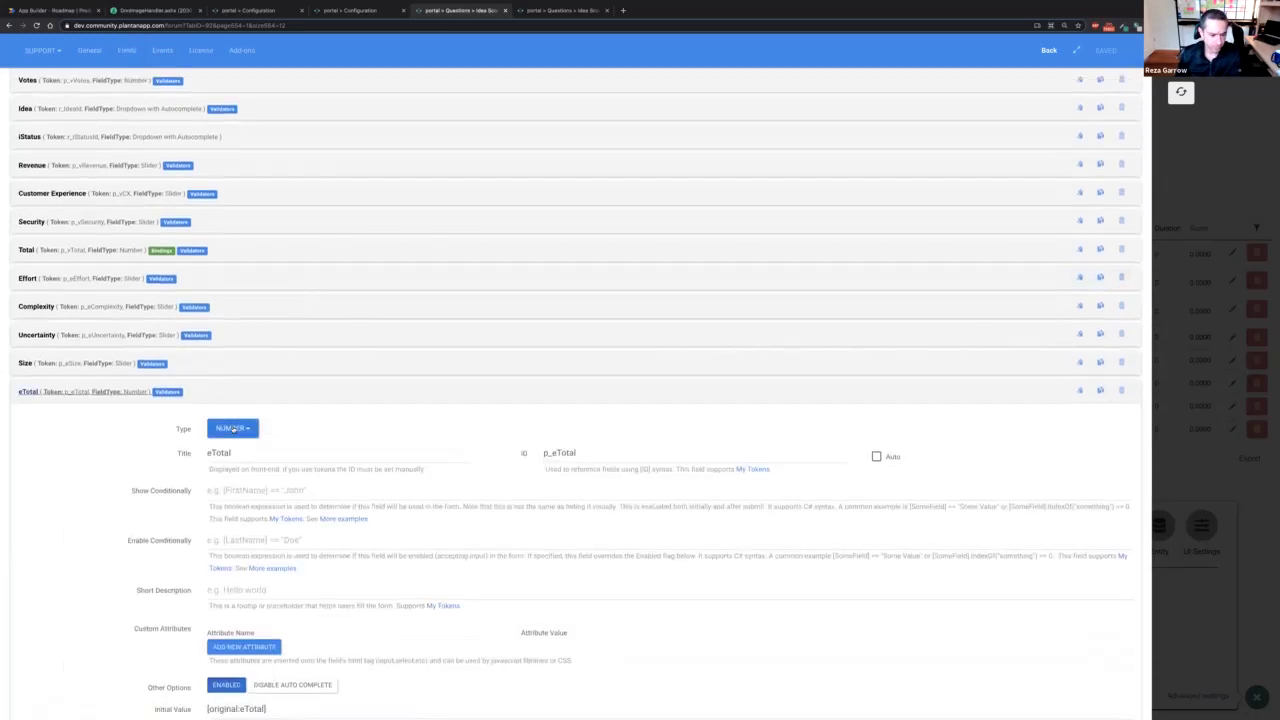
pyautogui.scroll(-4, 233, 428)
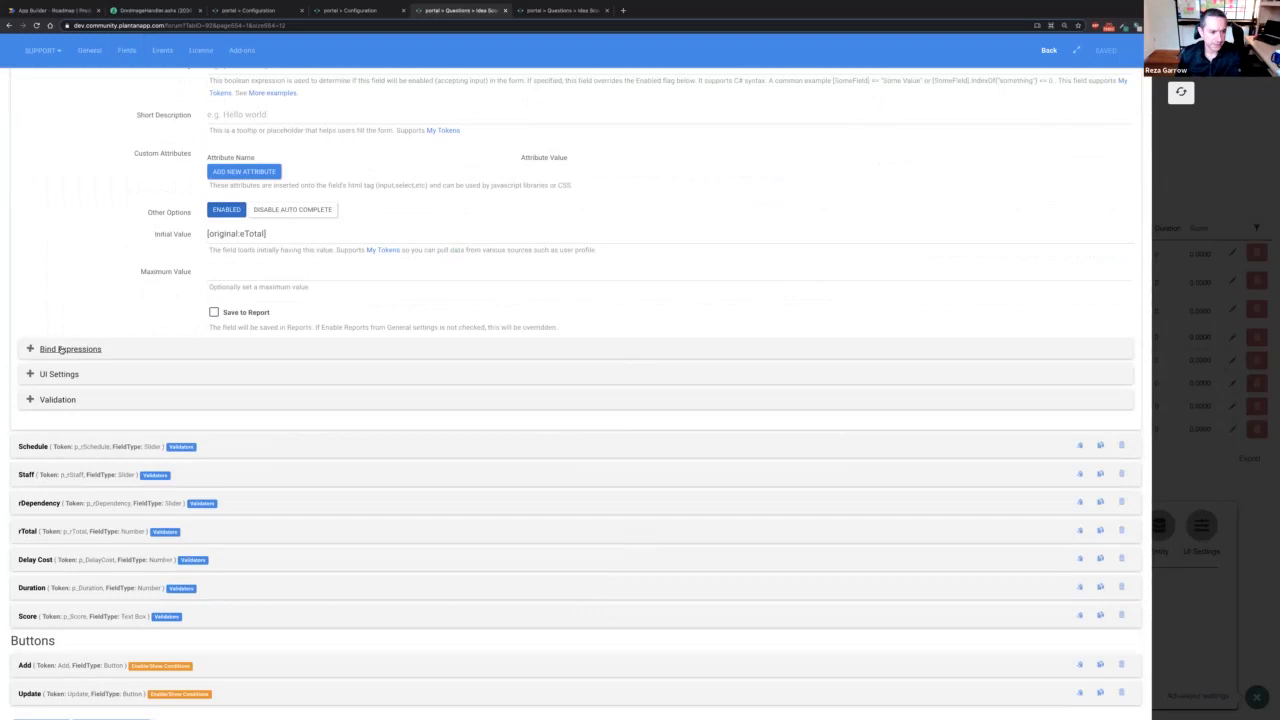
pyautogui.click(60, 348)
pyautogui.click(231, 511)
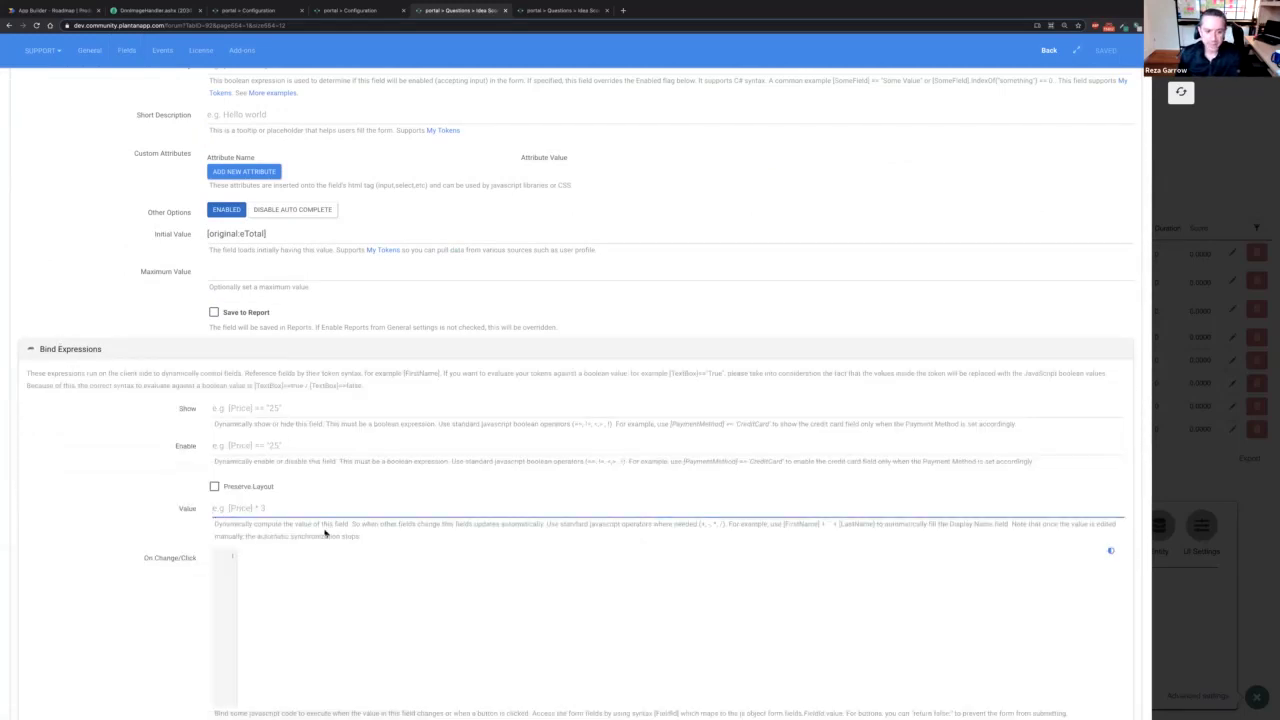
pyautogui.write('[p_eEffort] +')
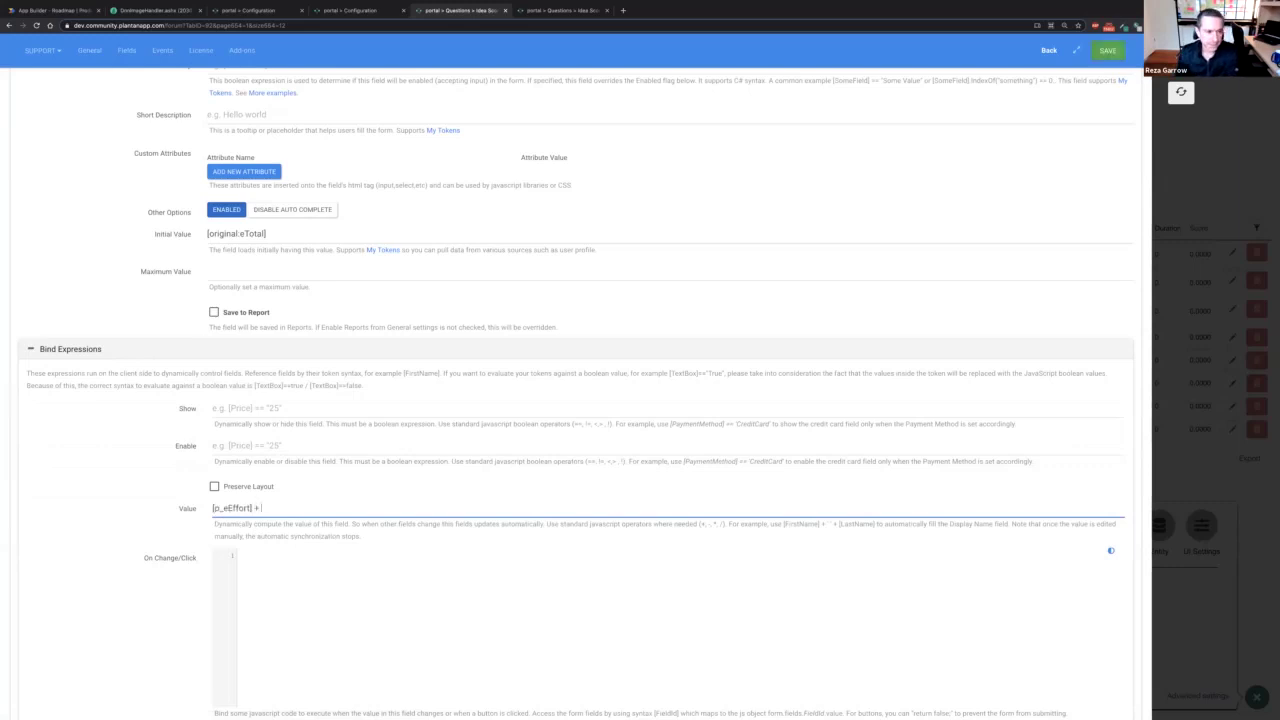
# - Append the Complexity field's token to eTotal's value bind expression as "[p_eComplexity] +"
pyautogui.scroll(5, 141, 344)
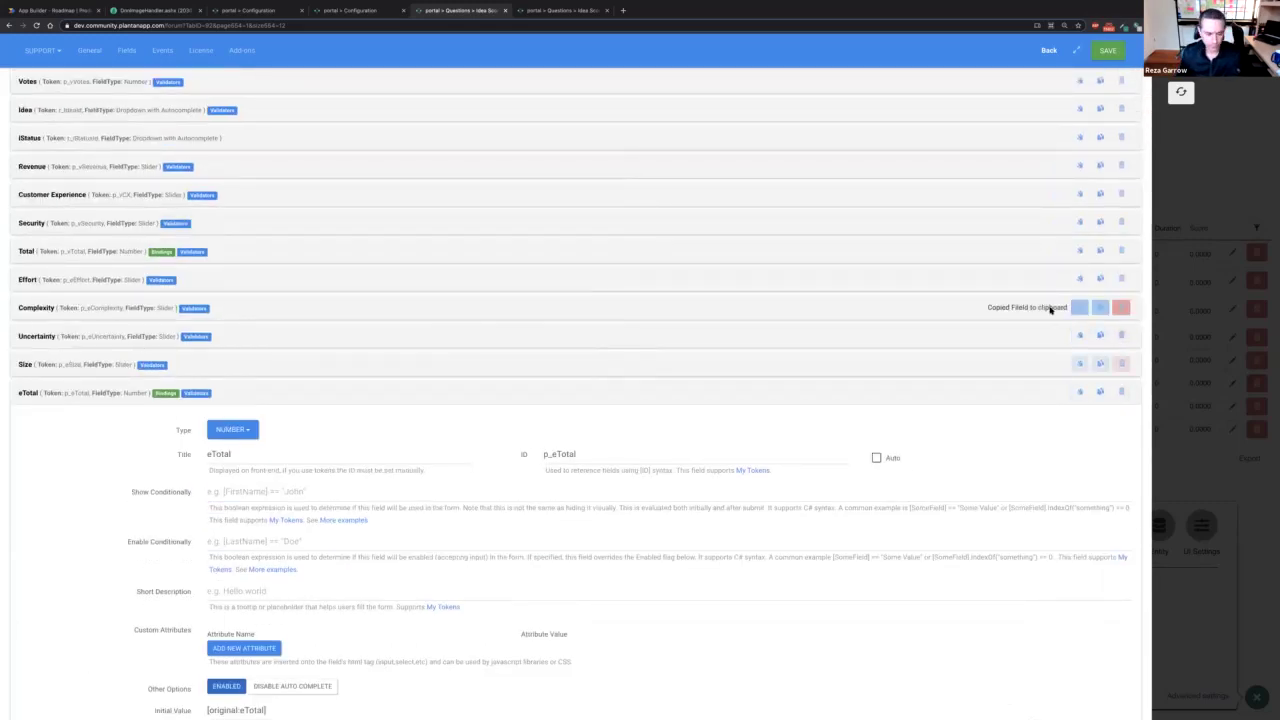
pyautogui.scroll(-5, 337, 257)
pyautogui.click(291, 199)
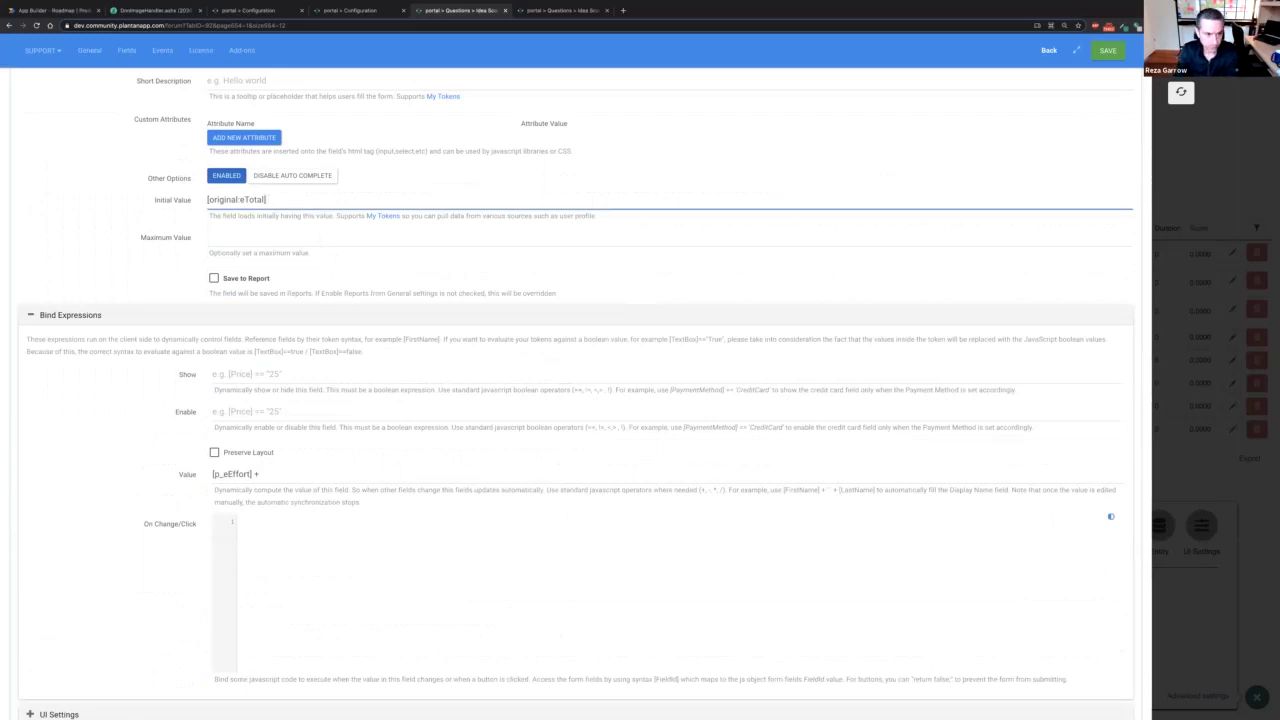
pyautogui.click(276, 473)
pyautogui.write('[p_eComplexity] +')
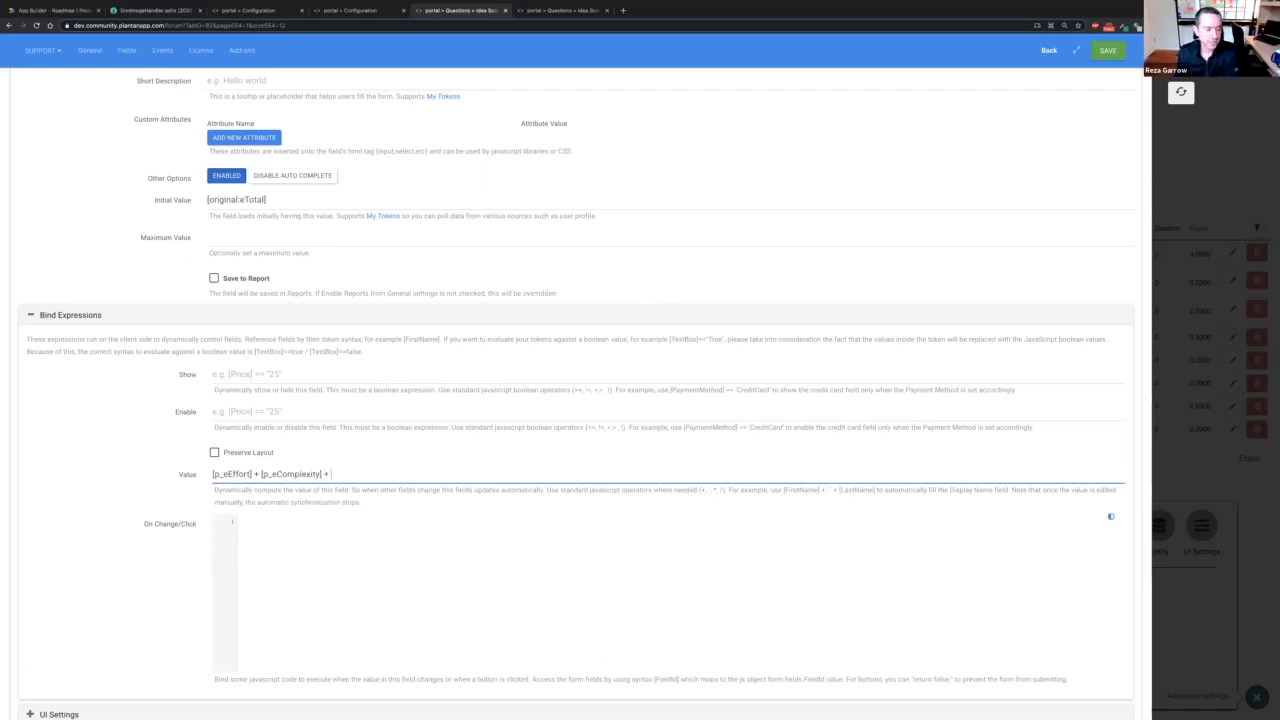
# - Complete eTotal's value bind expression with the Size field's token [p_eSize] and save the form
pyautogui.scroll(5, 290, 470)
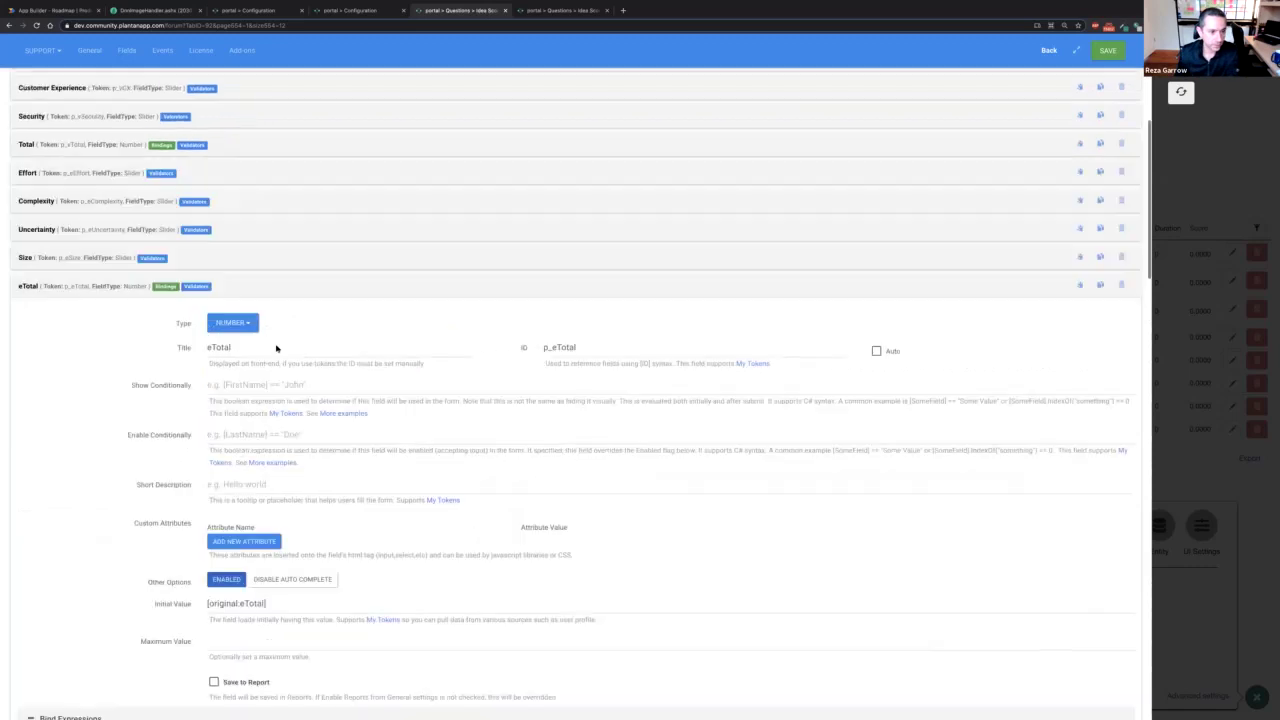
pyautogui.scroll(1, 276, 348)
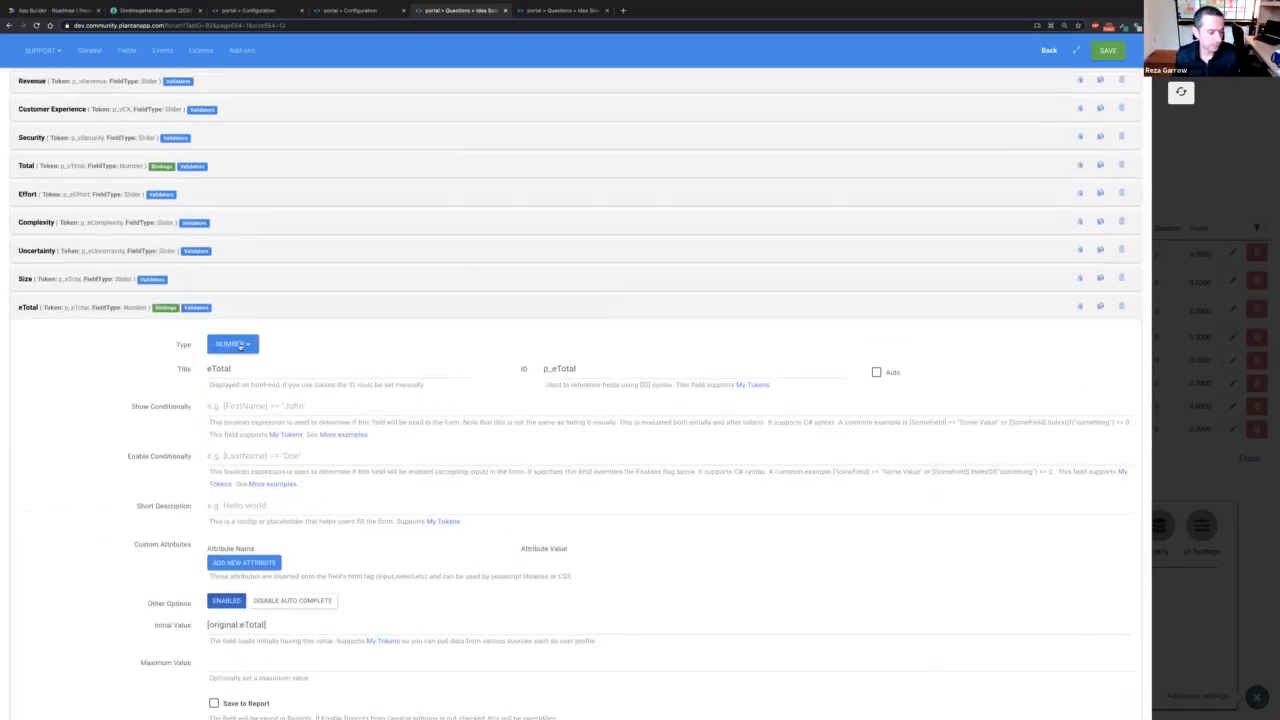
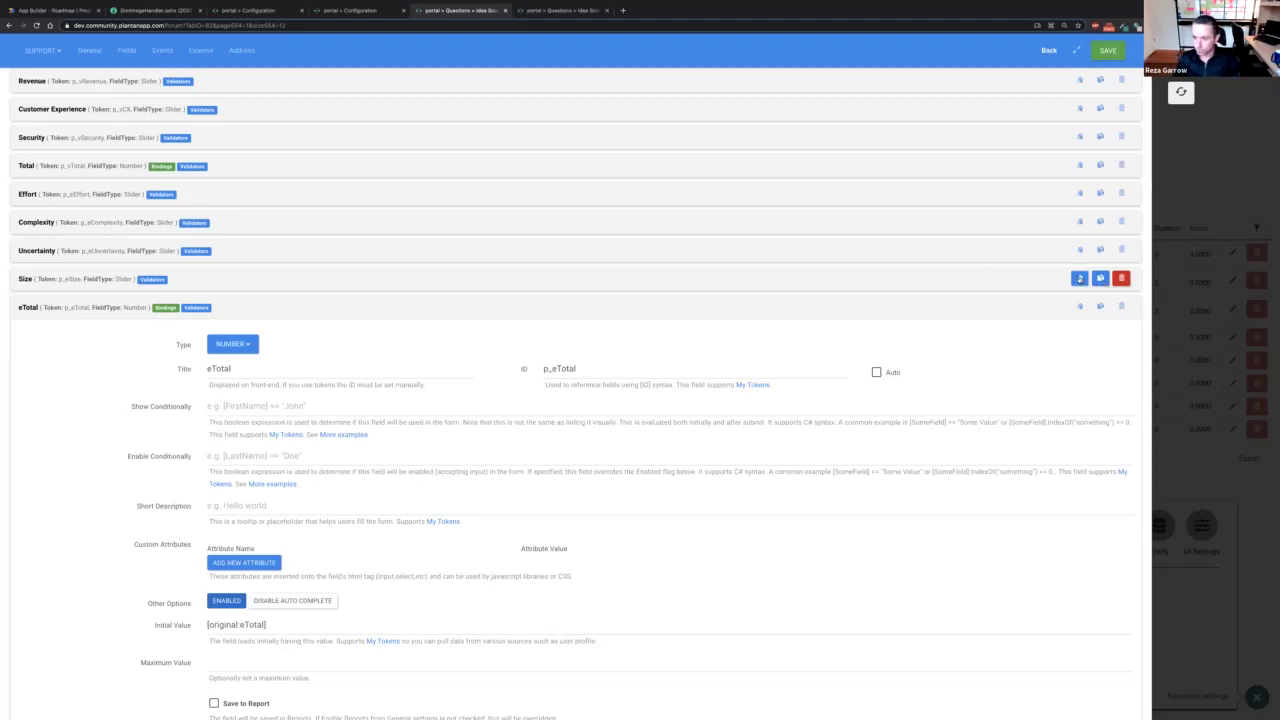
pyautogui.scroll(-3, 358, 436)
pyautogui.scroll(-3, 358, 436)
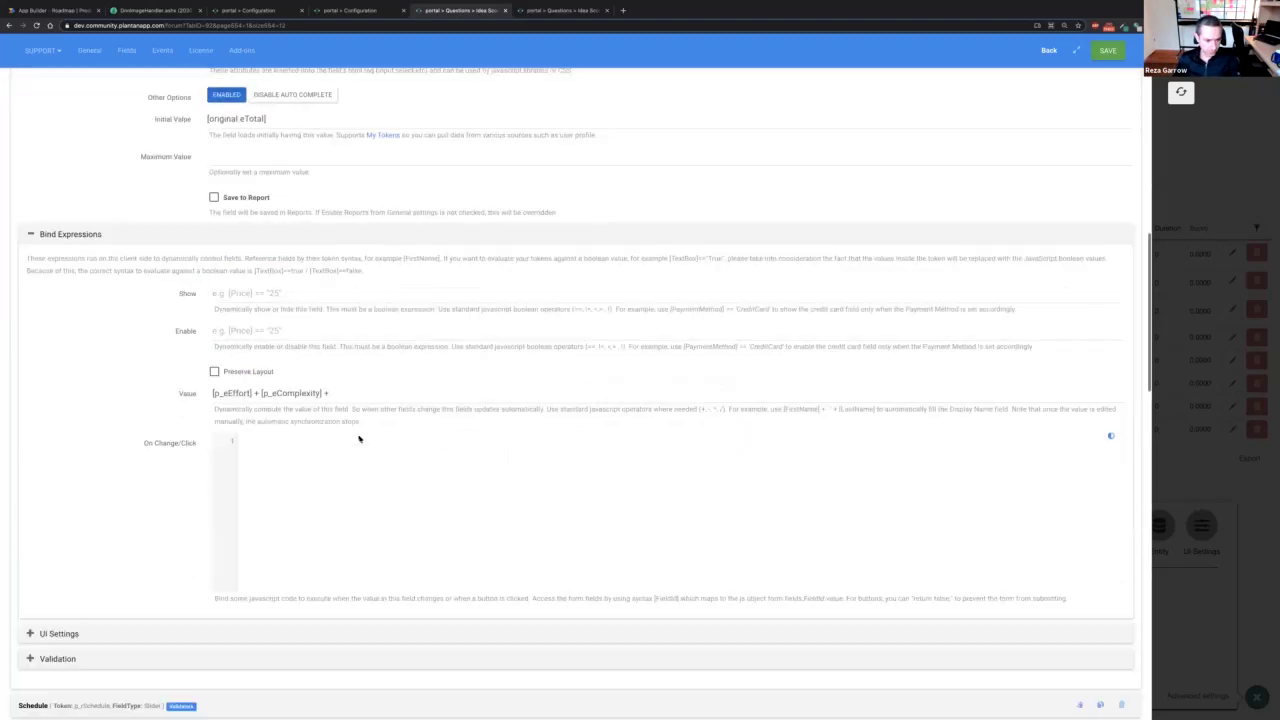
pyautogui.click(353, 326)
pyautogui.write('[p_eSize')
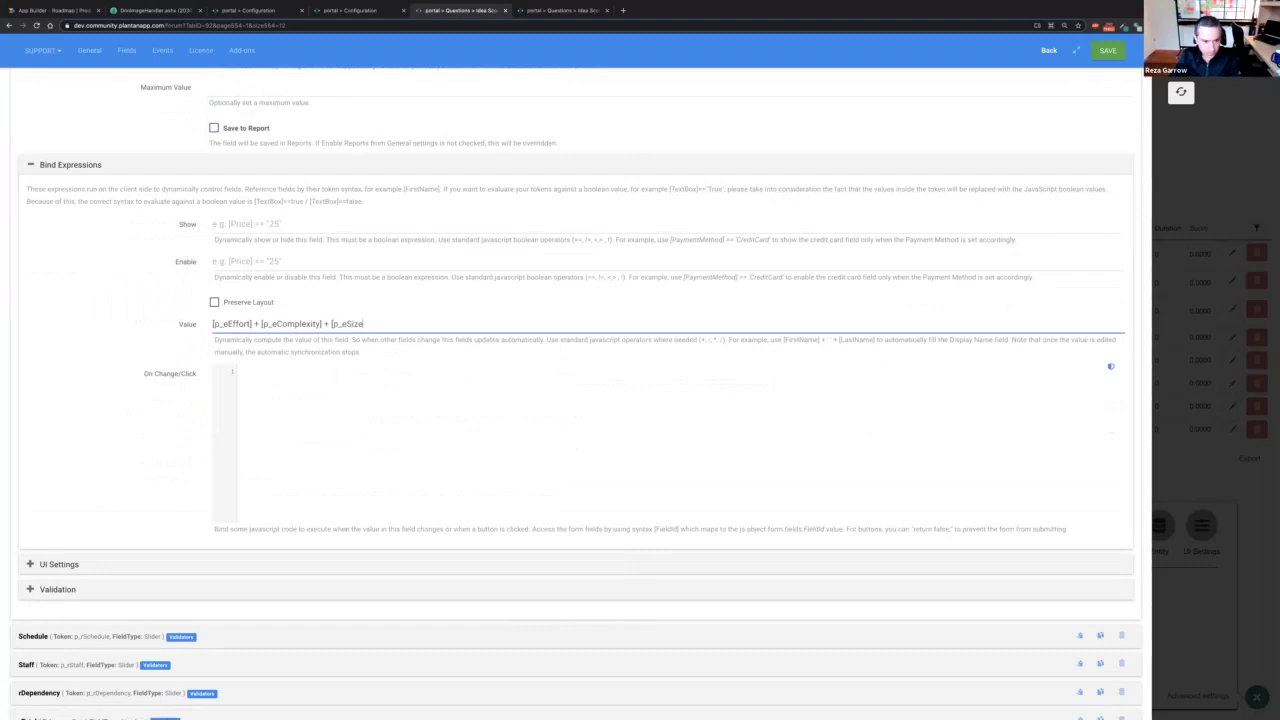
pyautogui.click(1108, 51)
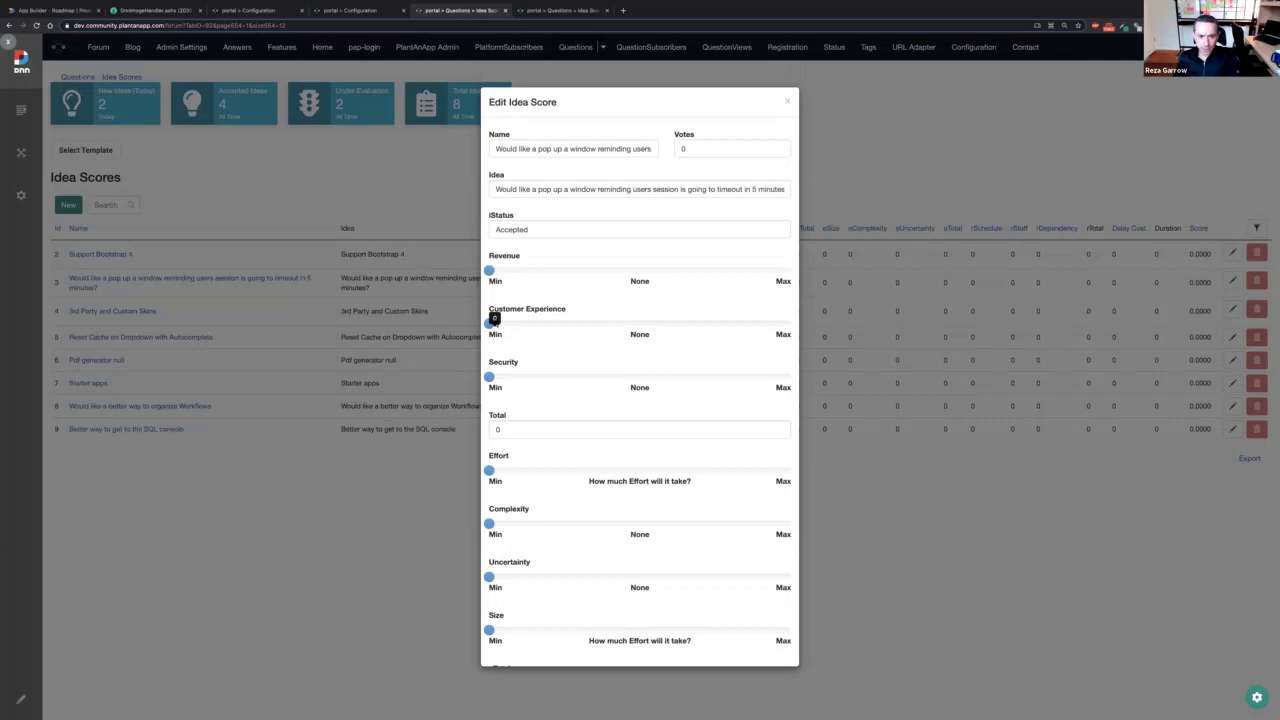
# - Test eTotal in the session-timeout pop-up idea's score form by setting Effort to 1, Complexity to 2, Uncertainty to 3 and Size to 3
pyautogui.moveTo(489, 470); pyautogui.dragTo(549, 470)
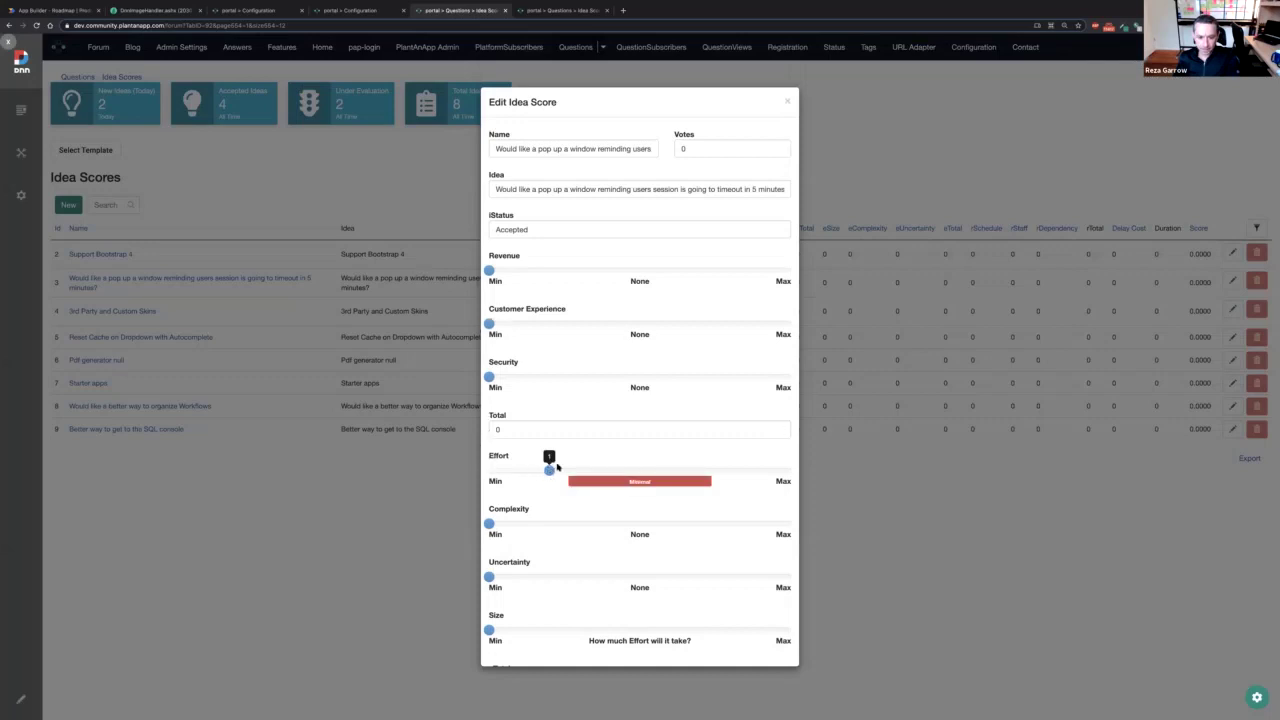
pyautogui.scroll(-2, 557, 467)
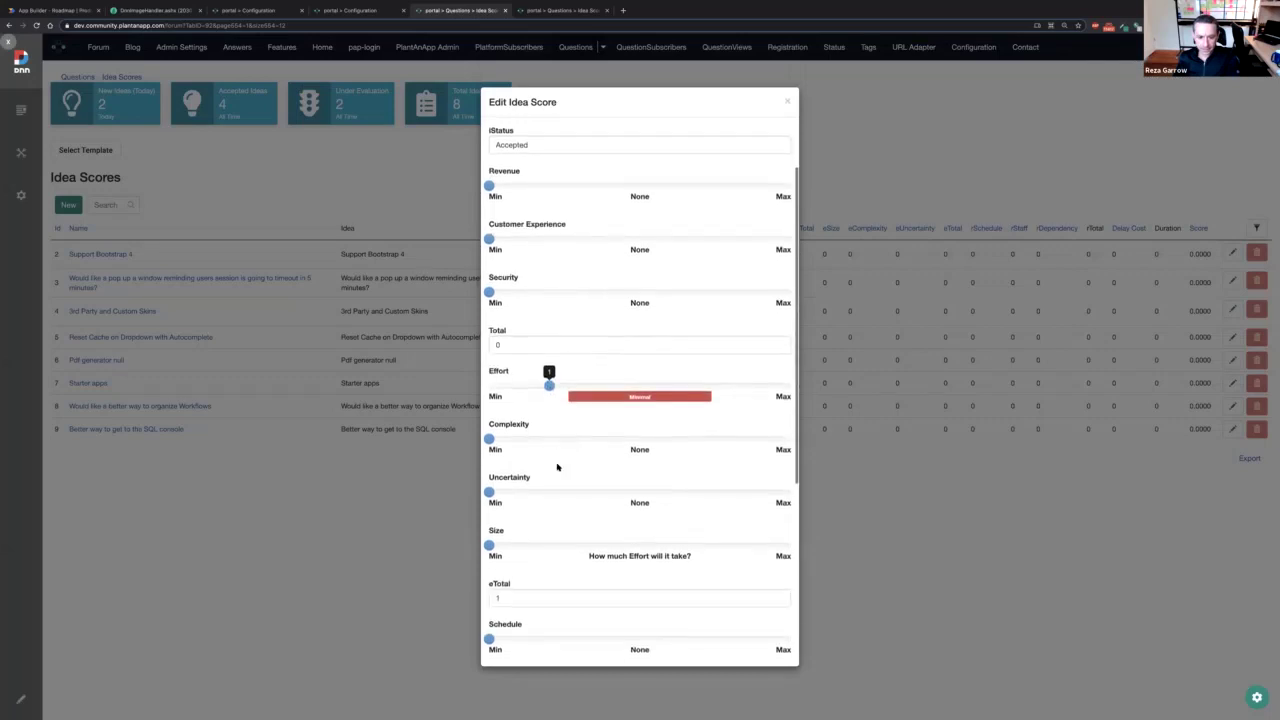
pyautogui.click(606, 441)
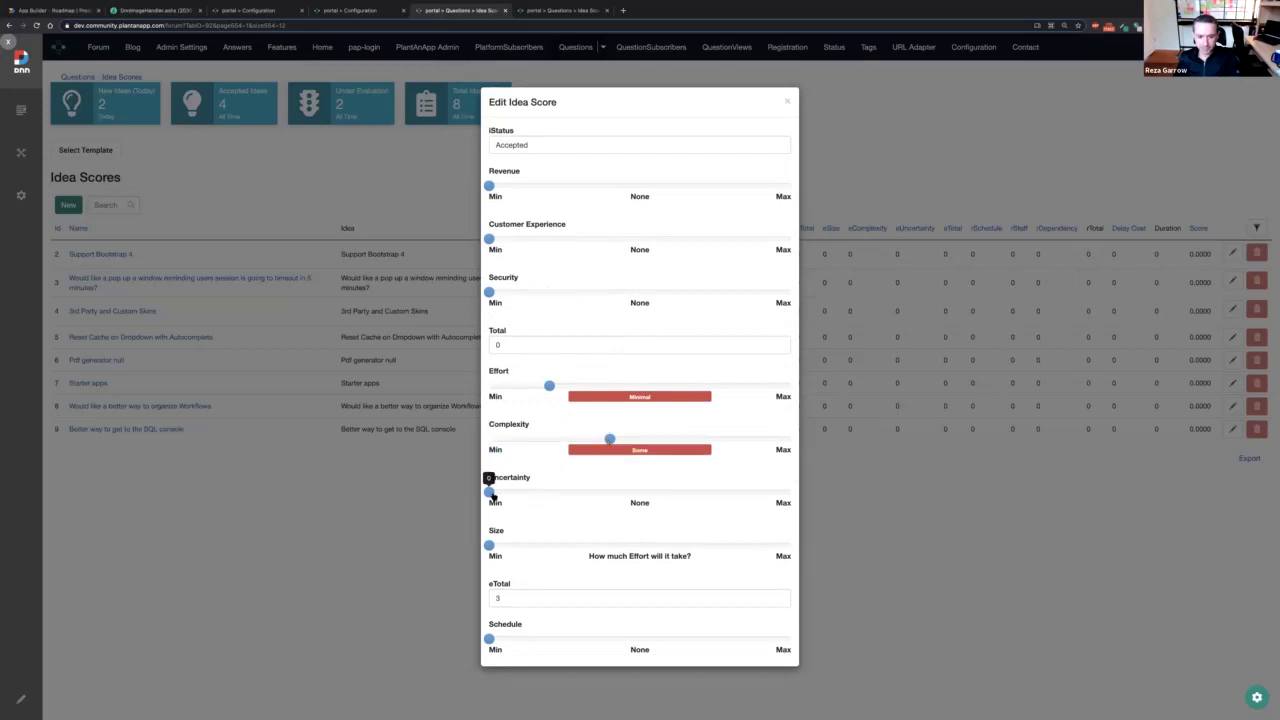
pyautogui.moveTo(575, 495); pyautogui.dragTo(649, 497)
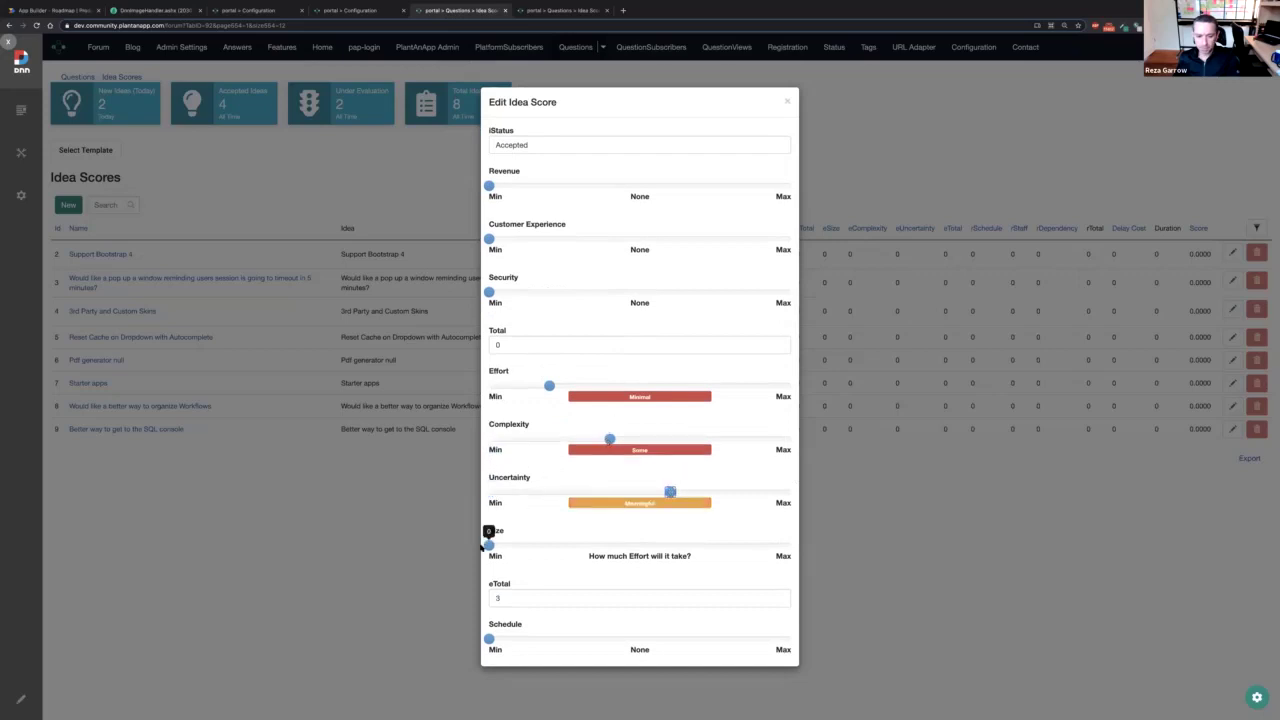
pyautogui.moveTo(539, 548); pyautogui.dragTo(679, 548)
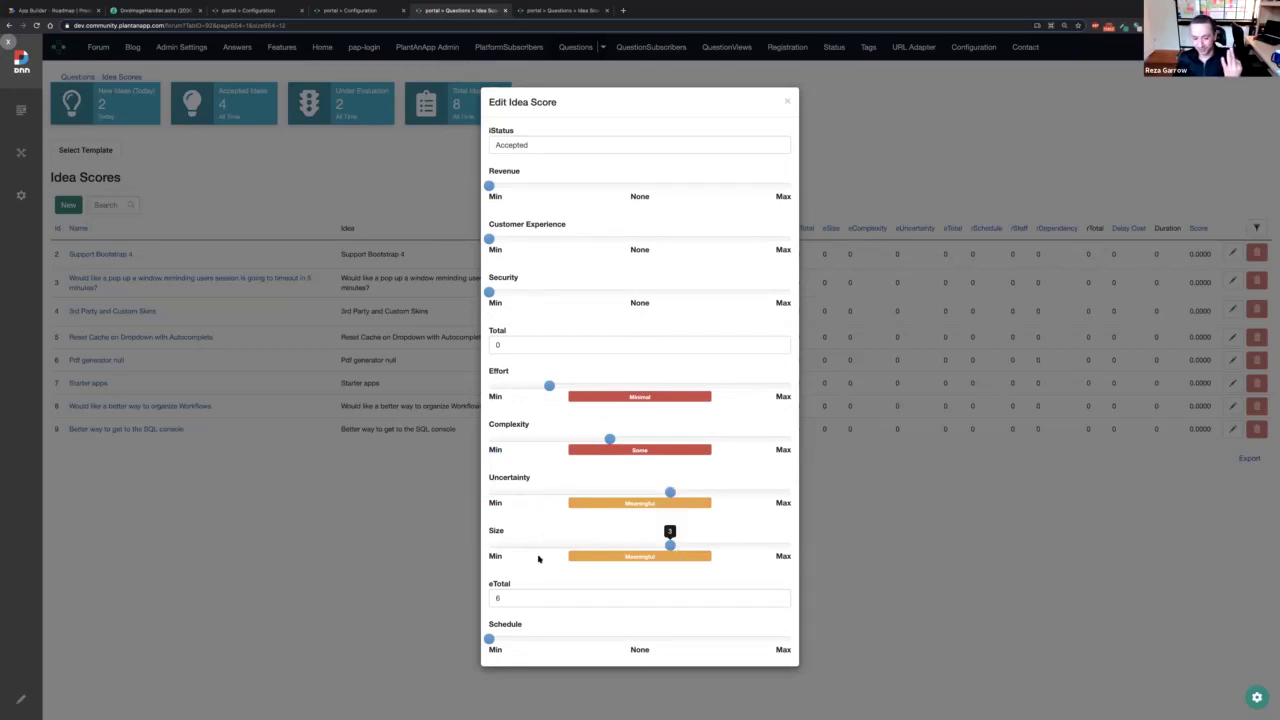
pyautogui.scroll(-1, 535, 558)
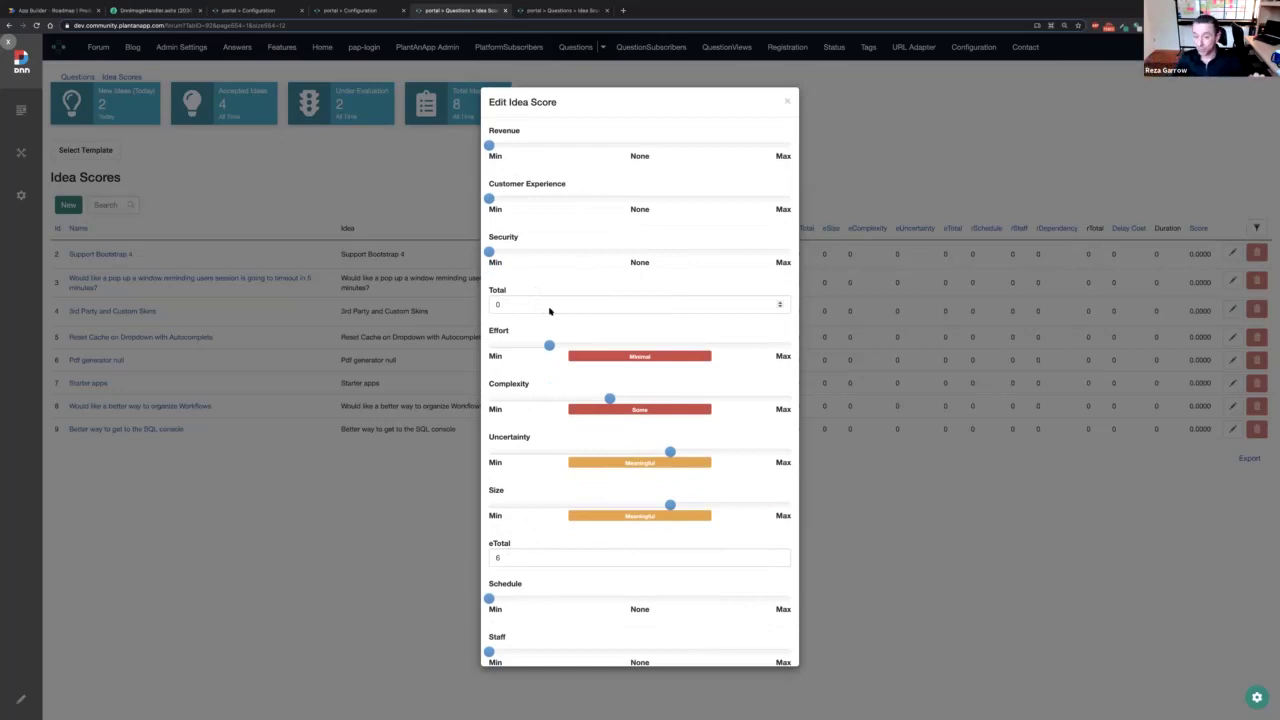
# - Set the Revenue slider to 3 and the Customer Experience slider to 4, and check the Total field
pyautogui.moveTo(490, 147)
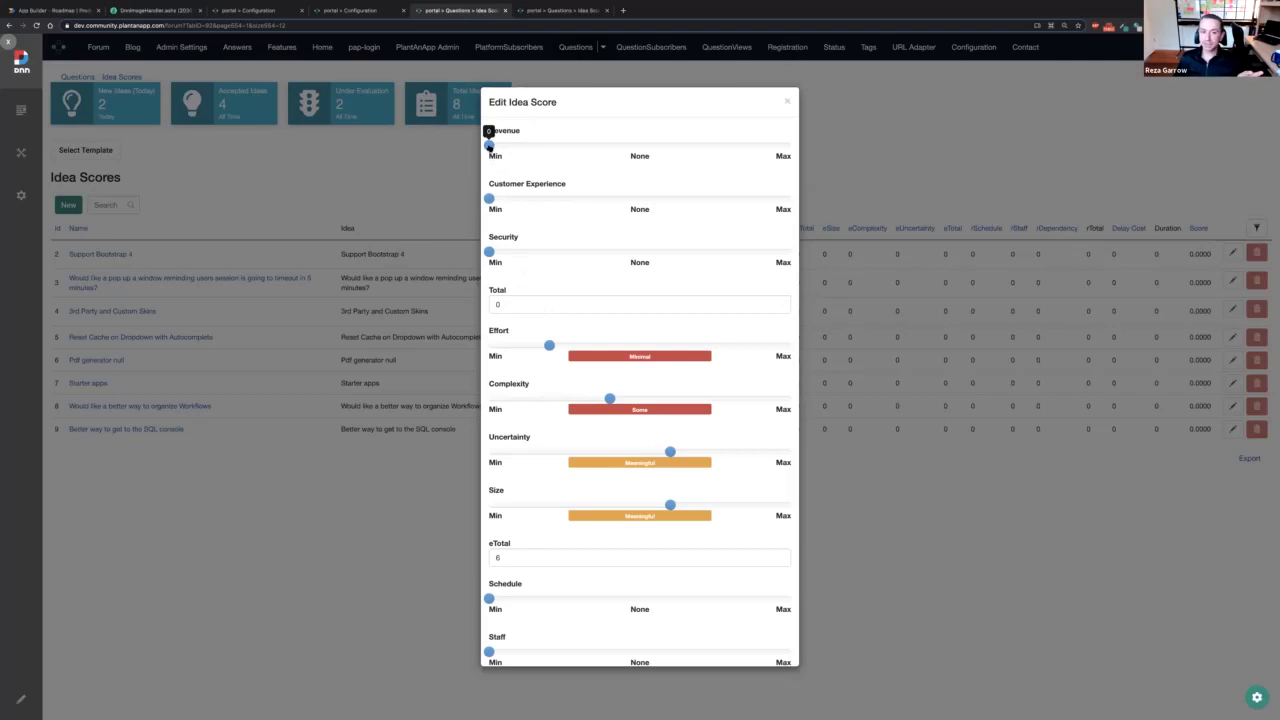
pyautogui.moveTo(650, 139)
pyautogui.mouseDown()
pyautogui.moveTo(669, 145)
pyautogui.moveTo(608, 145)
pyautogui.moveTo(672, 143)
pyautogui.mouseUp()
pyautogui.moveTo(489, 198); pyautogui.dragTo(730, 197)
pyautogui.scroll(1, 603, 272)
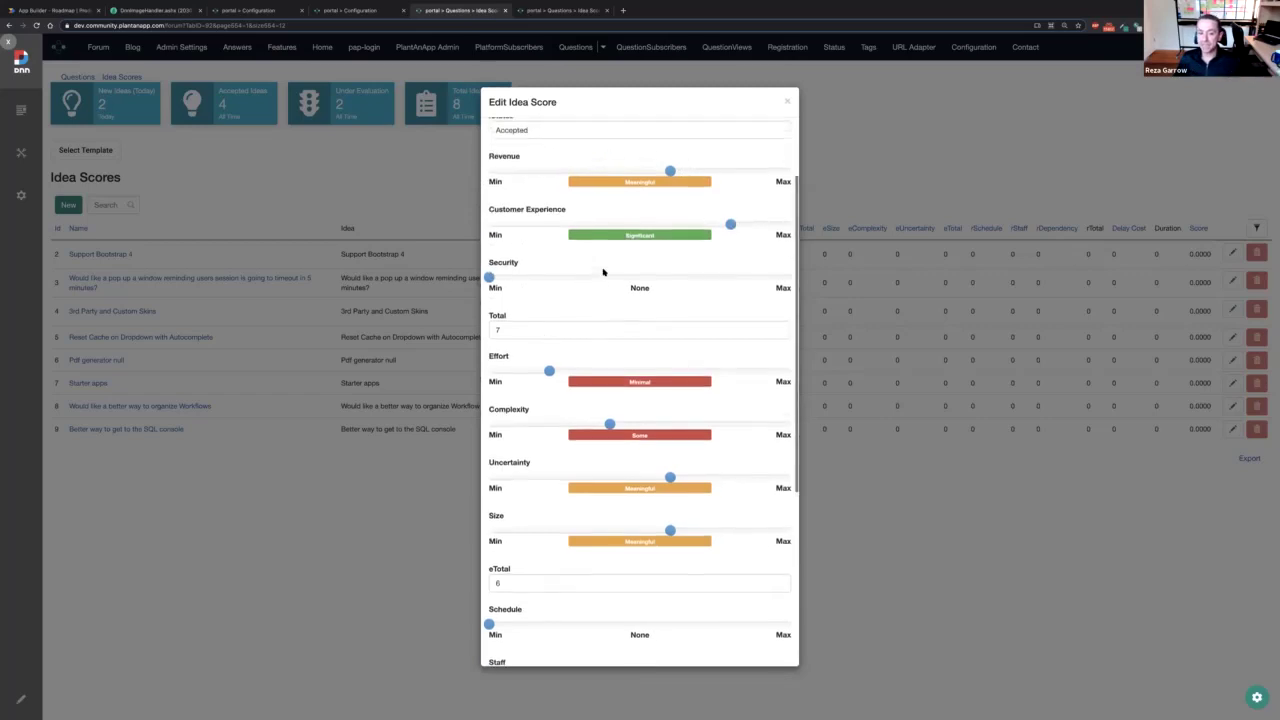
pyautogui.scroll(2, 603, 272)
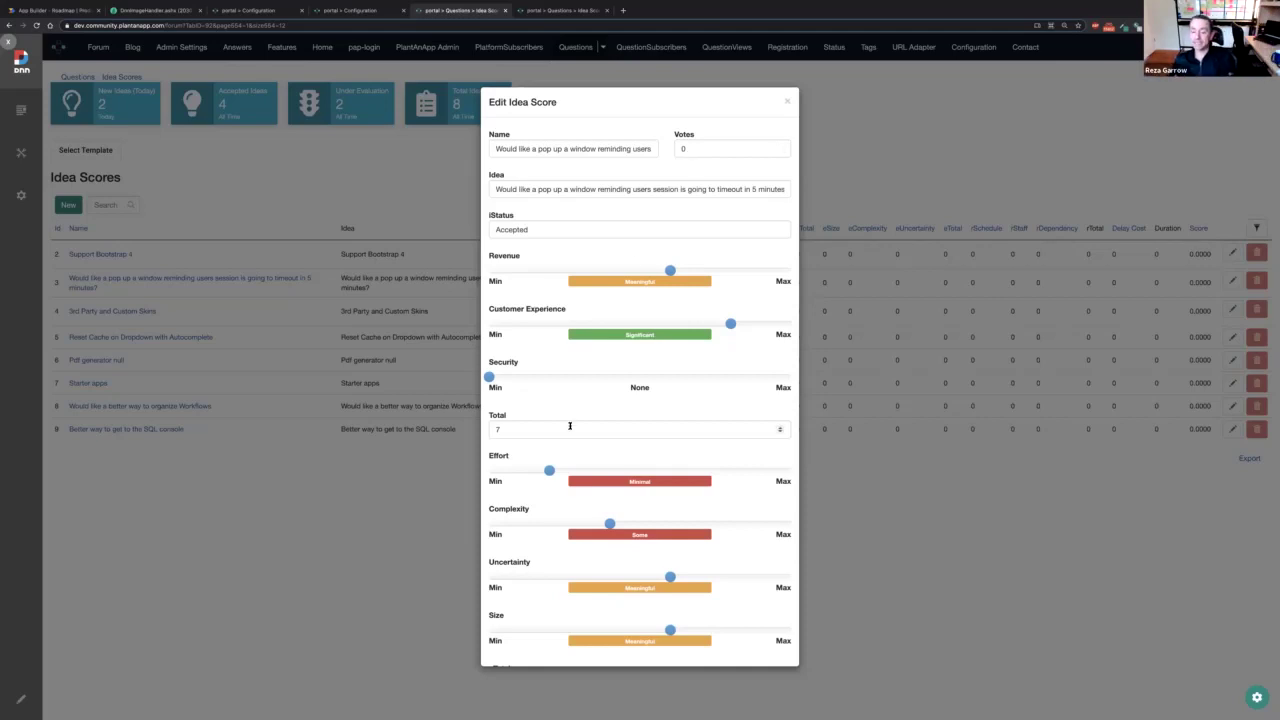
# - Set the idea's Schedule slider to 4 and check the rTotal field
pyautogui.scroll(-2, 570, 426)
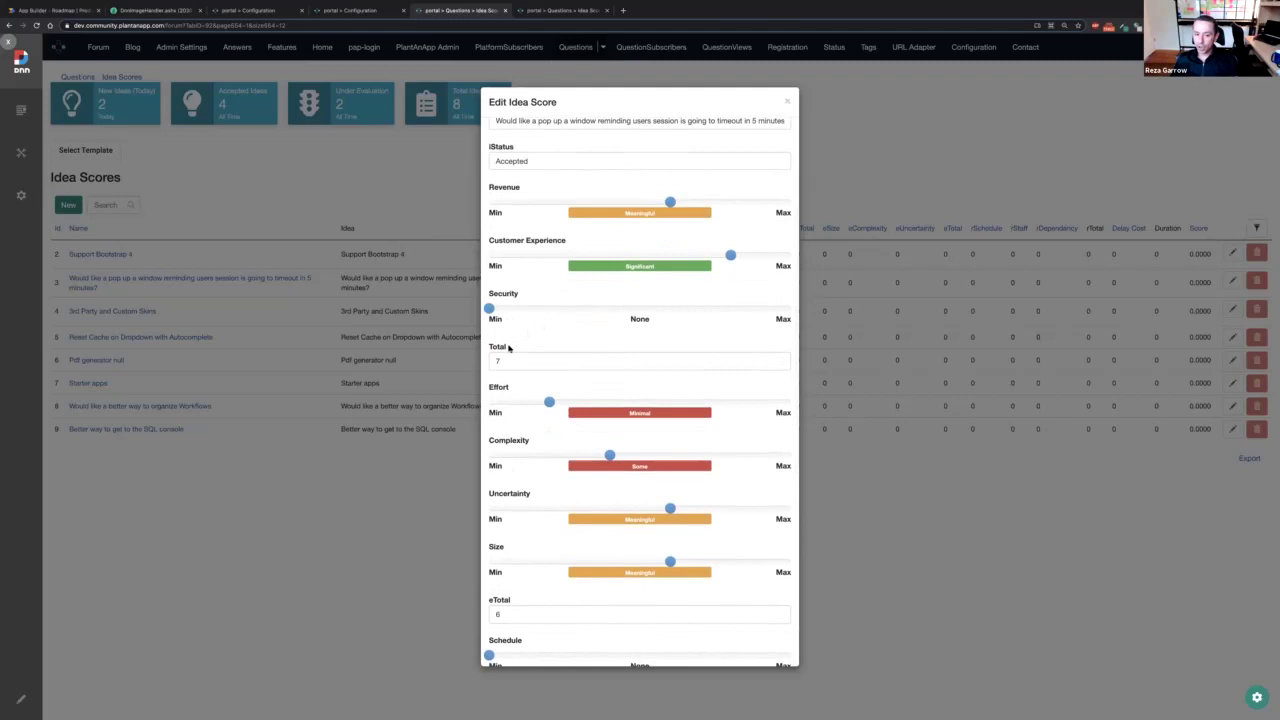
pyautogui.scroll(-3, 582, 478)
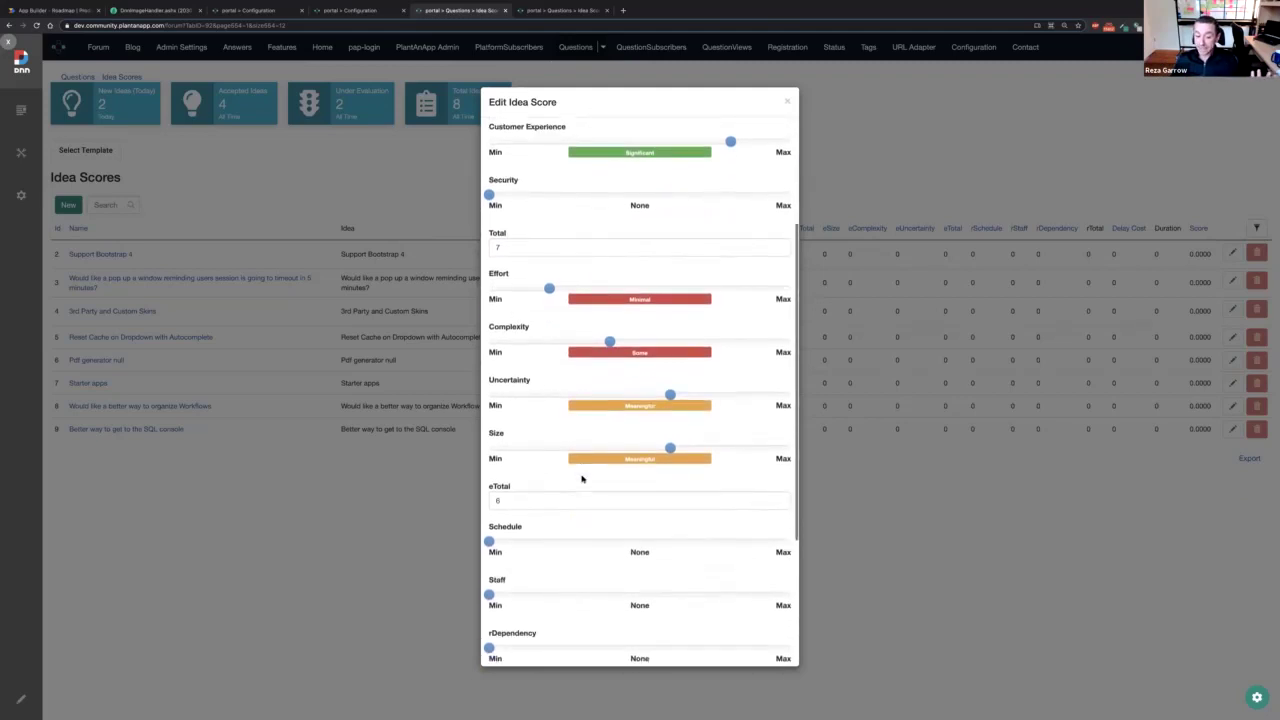
pyautogui.moveTo(489, 542); pyautogui.dragTo(729, 537)
pyautogui.scroll(-2, 720, 534)
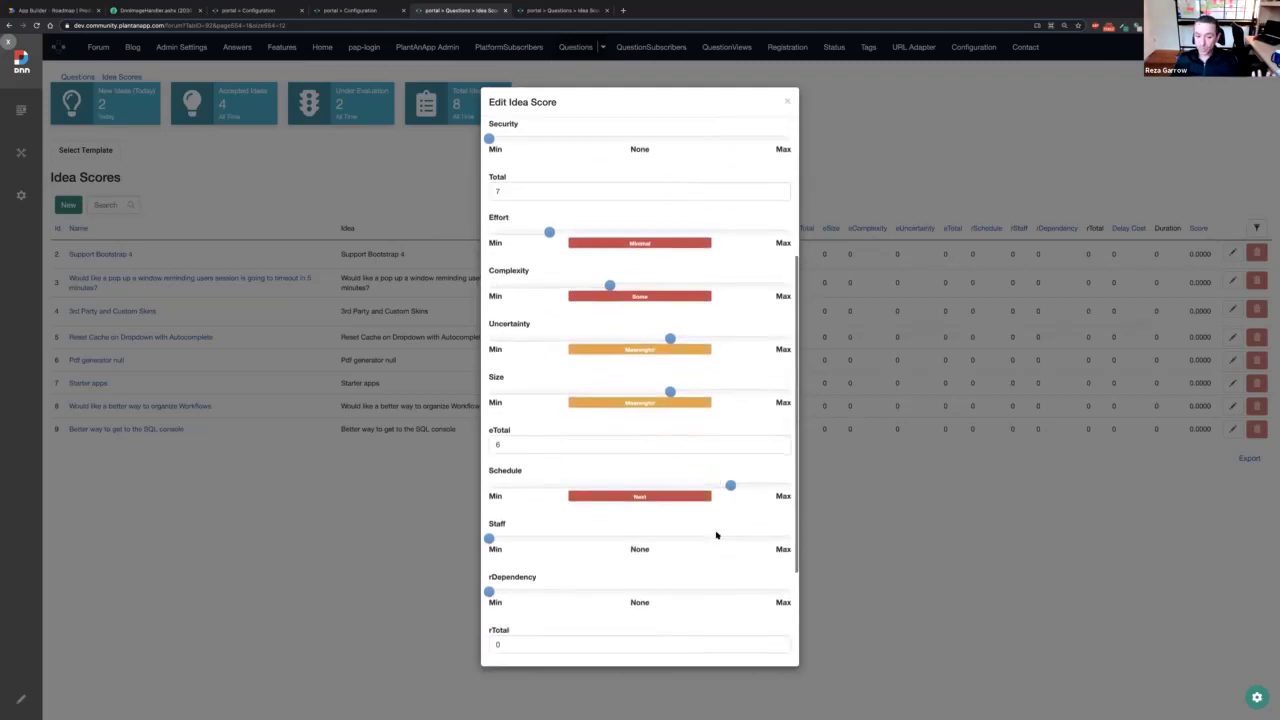
# - Set the Staff slider to 4 and the rDependency slider to its maximum, and check the rTotal field and the remaining score fields
pyautogui.moveTo(488, 539); pyautogui.dragTo(731, 538)
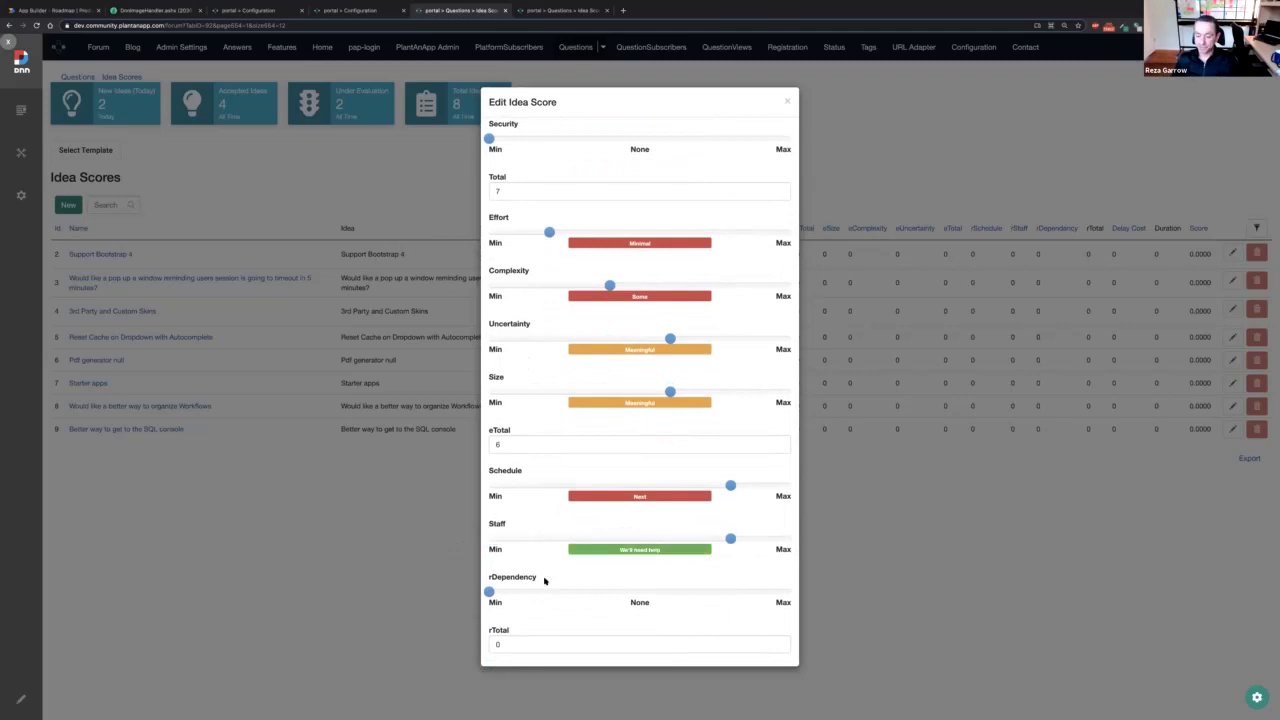
pyautogui.moveTo(489, 592); pyautogui.dragTo(672, 595)
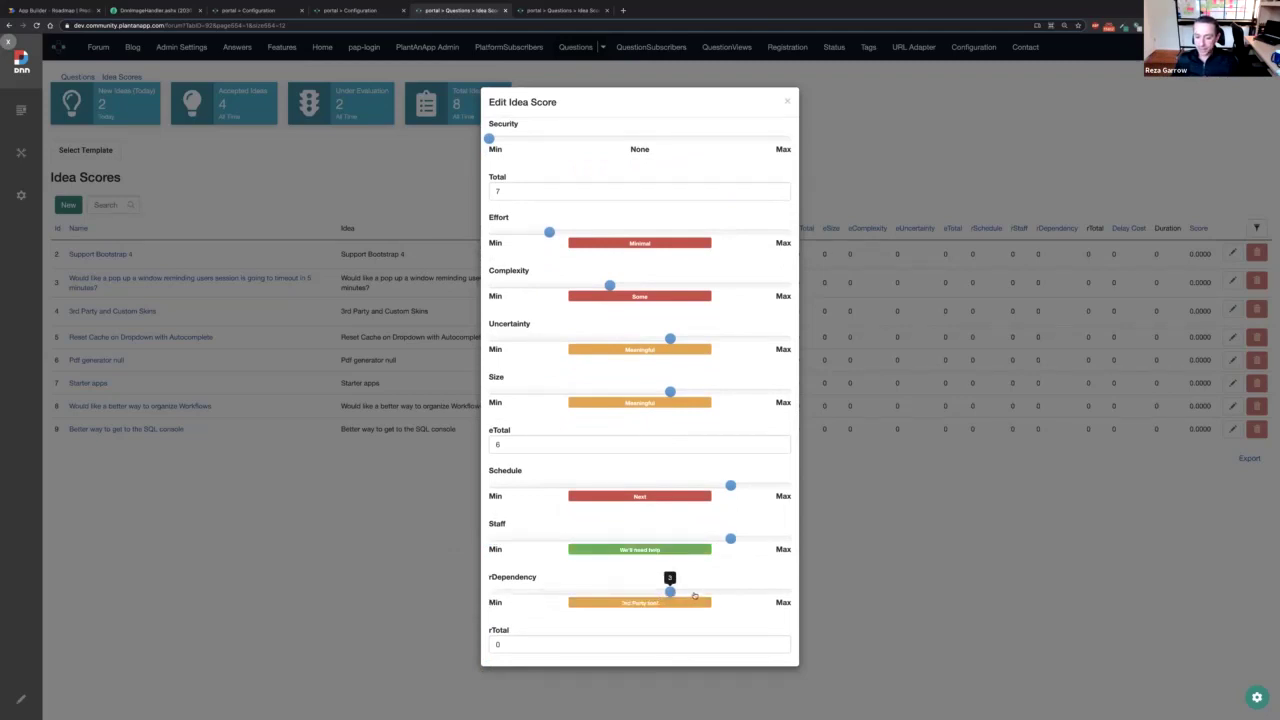
pyautogui.scroll(-2, 560, 597)
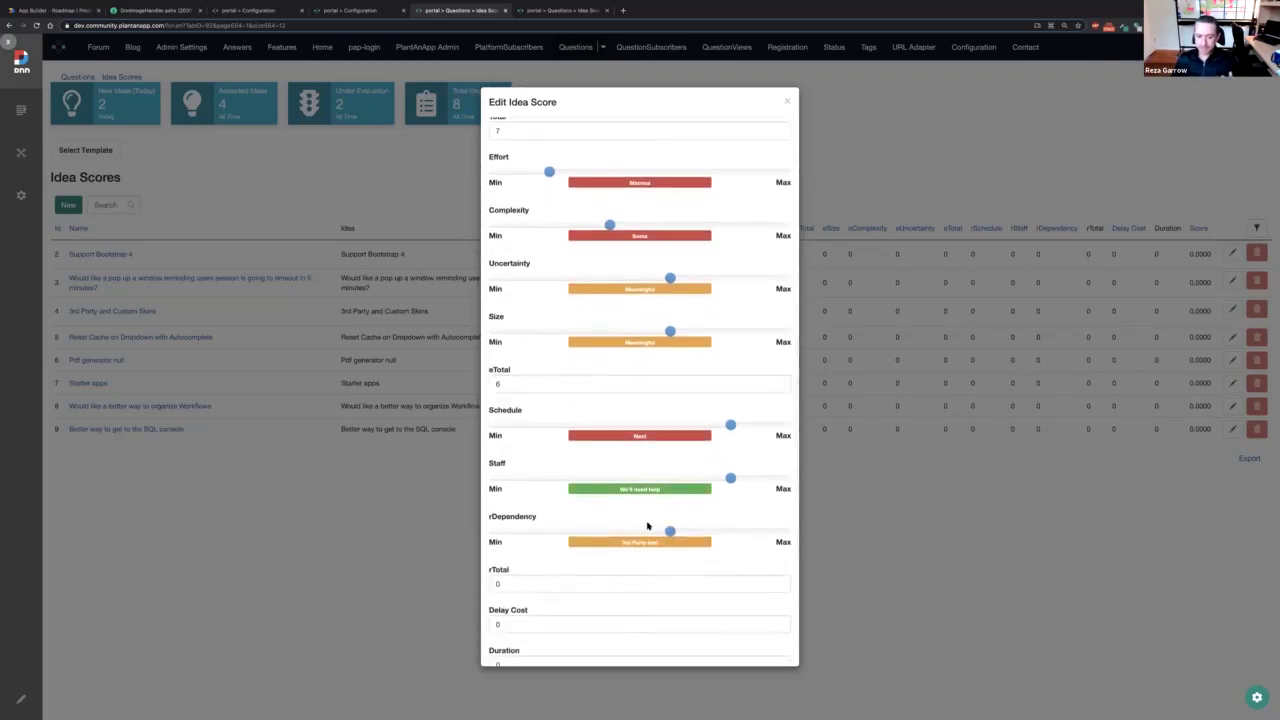
pyautogui.moveTo(670, 531); pyautogui.dragTo(790, 531)
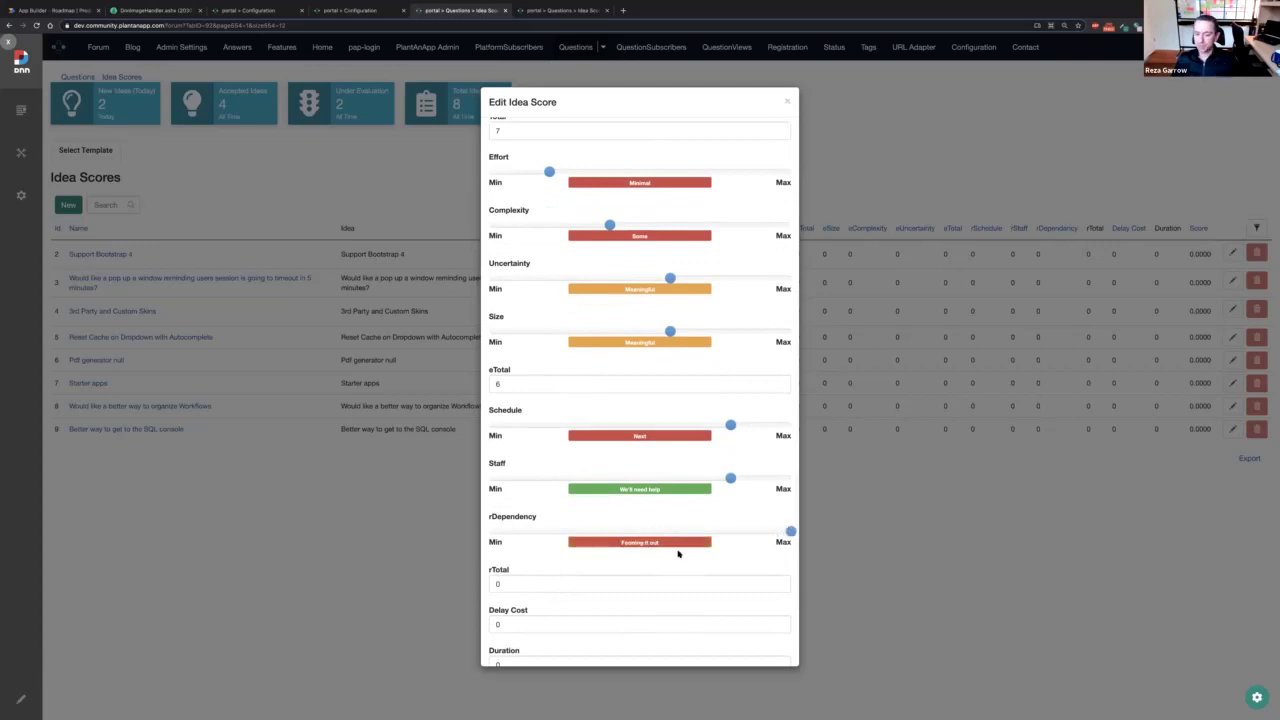
pyautogui.scroll(-3, 678, 553)
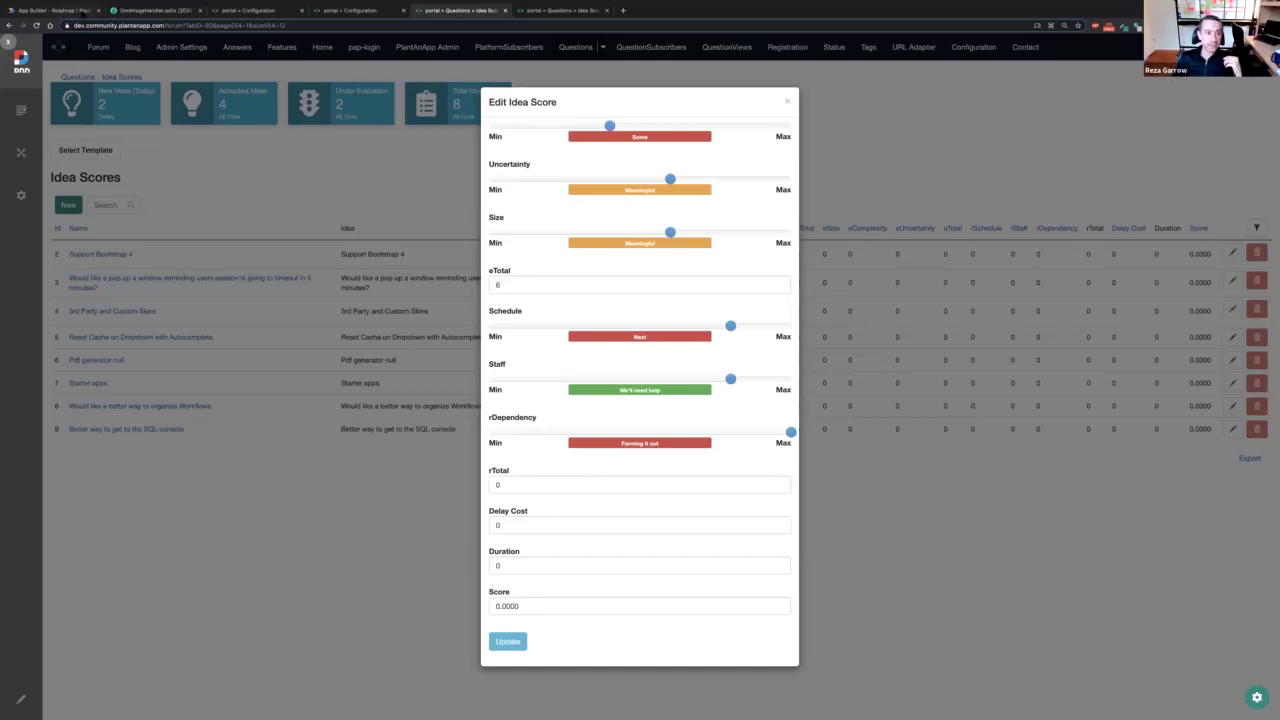
# - Switch to the Scoring and Prioritization Model image and review the calculations used for Impact, Schedule Inflexibility, Effort, Risk and WSJF Score
pyautogui.click(146, 11)
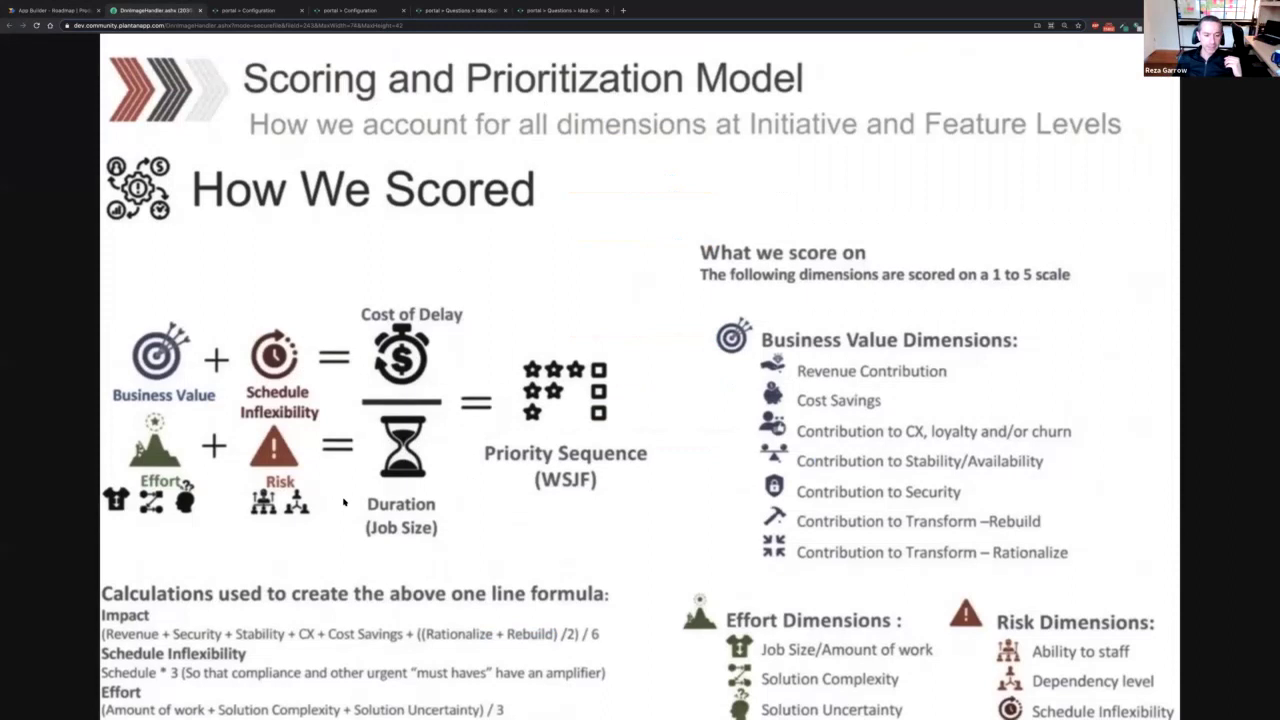
pyautogui.scroll(-1, 343, 502)
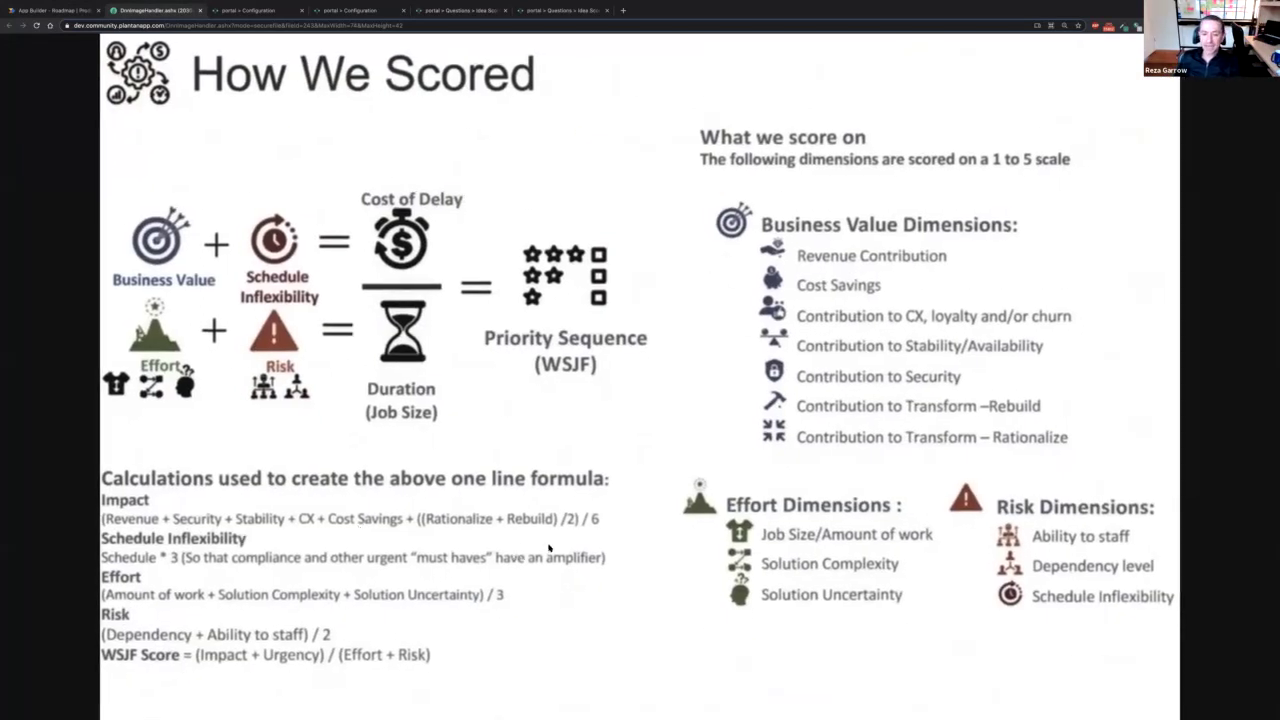